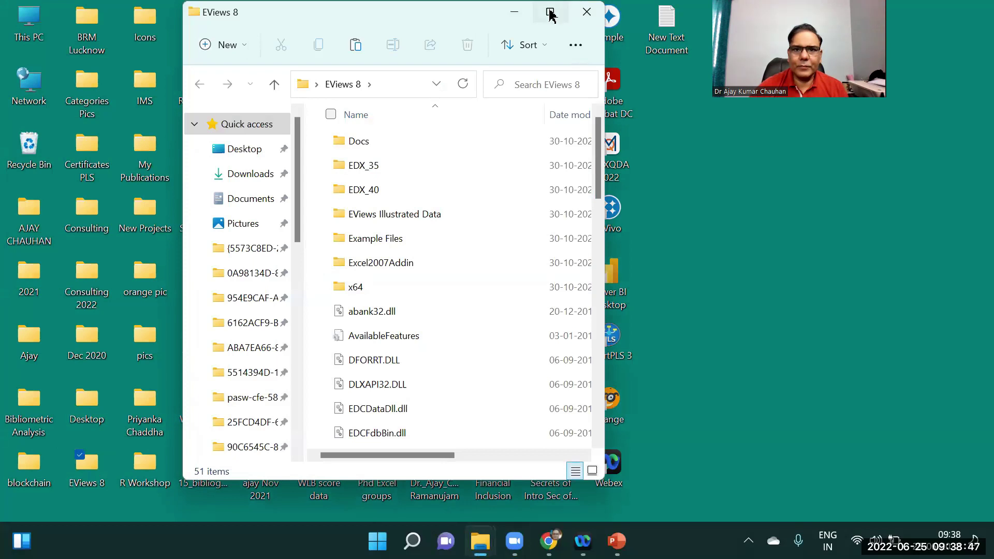
# Launch the EViews8 application from the EViews 8 folder and dismiss its startup screen
pyautogui.scroll(-4, 970, 207)
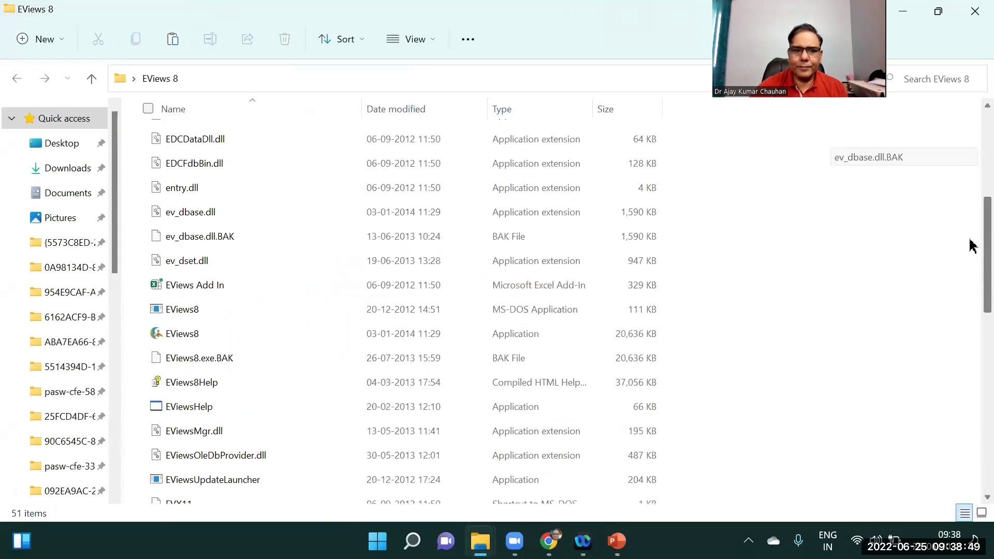
pyautogui.click(209, 290)
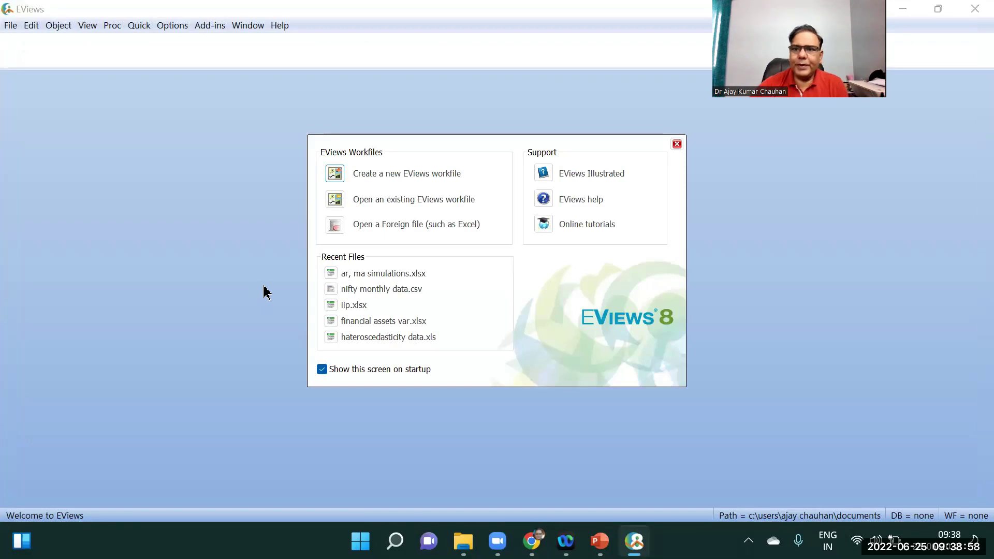
pyautogui.click(676, 144)
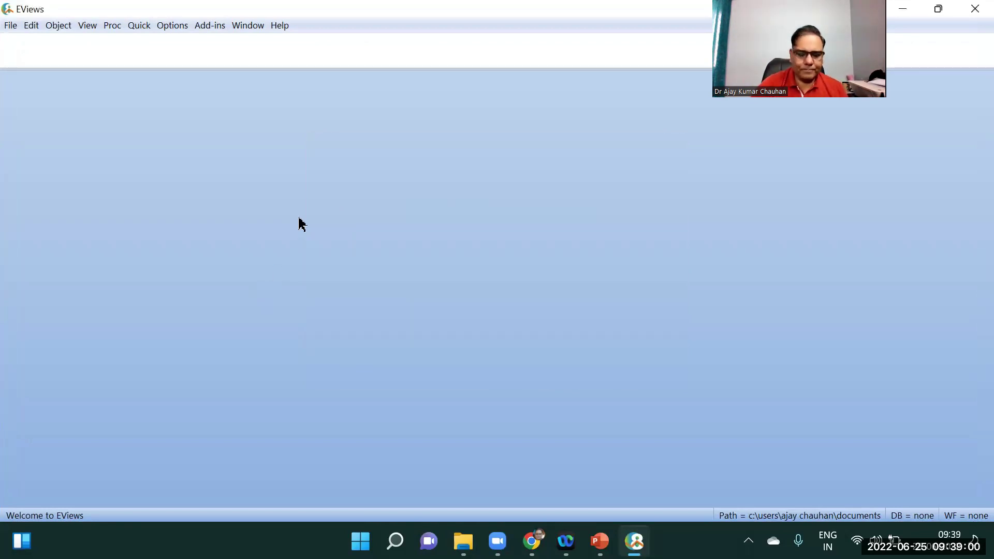
# Open the nifty monthly data file from the Day 4 folder of the EViews workshop, inside Workshops on the Desktop
pyautogui.click(10, 26)
pyautogui.moveTo(217, 55)
pyautogui.click(313, 73)
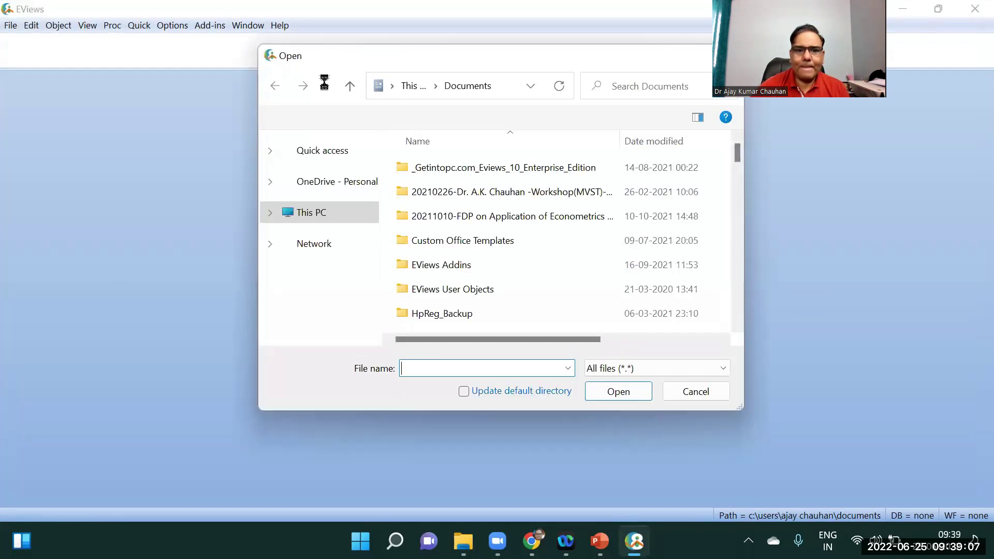
pyautogui.click(326, 179)
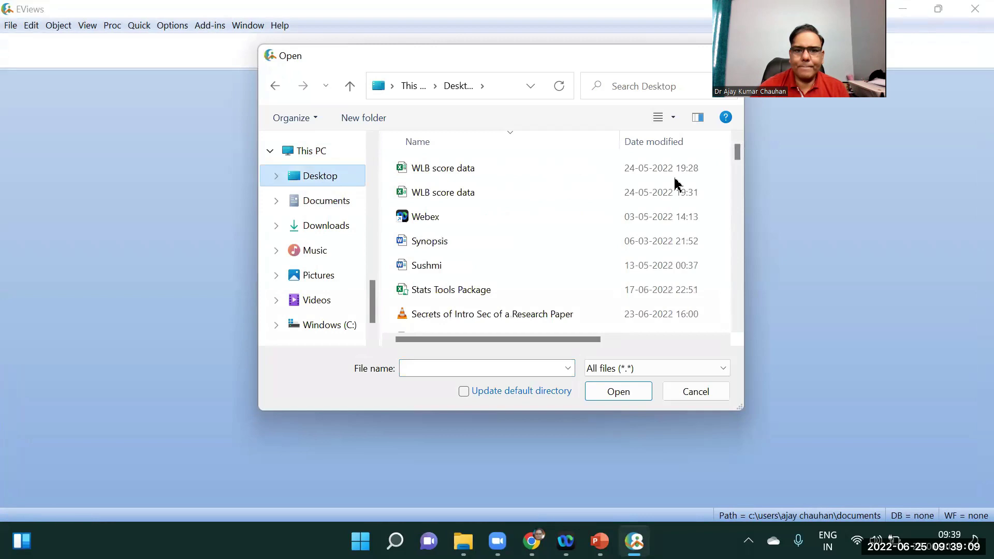
pyautogui.scroll(-3, 723, 262)
pyautogui.moveTo(725, 264)
pyautogui.mouseDown()
pyautogui.moveTo(726, 322)
pyautogui.moveTo(731, 256)
pyautogui.mouseUp()
pyautogui.doubleClick(437, 219)
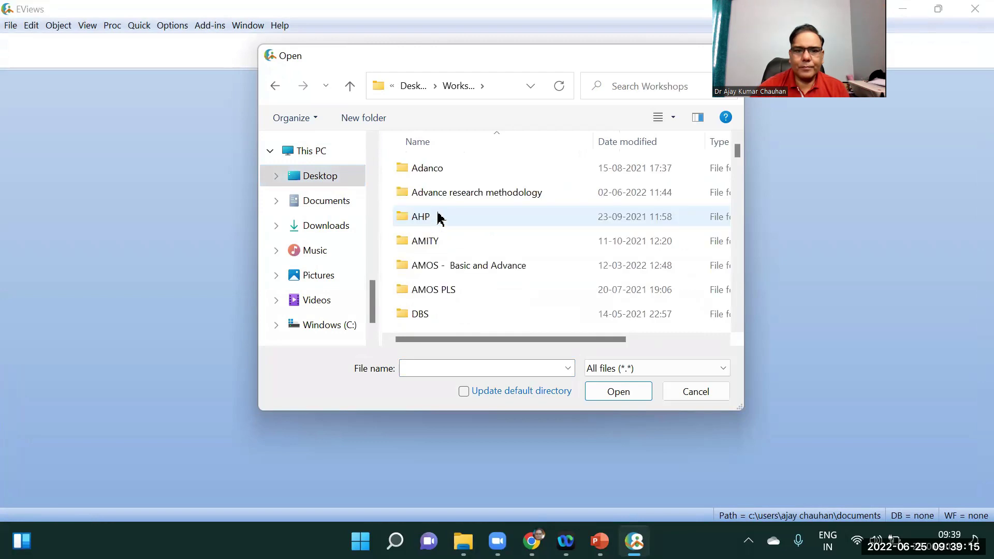
pyautogui.scroll(-2, 738, 207)
pyautogui.doubleClick(470, 165)
pyautogui.doubleClick(433, 266)
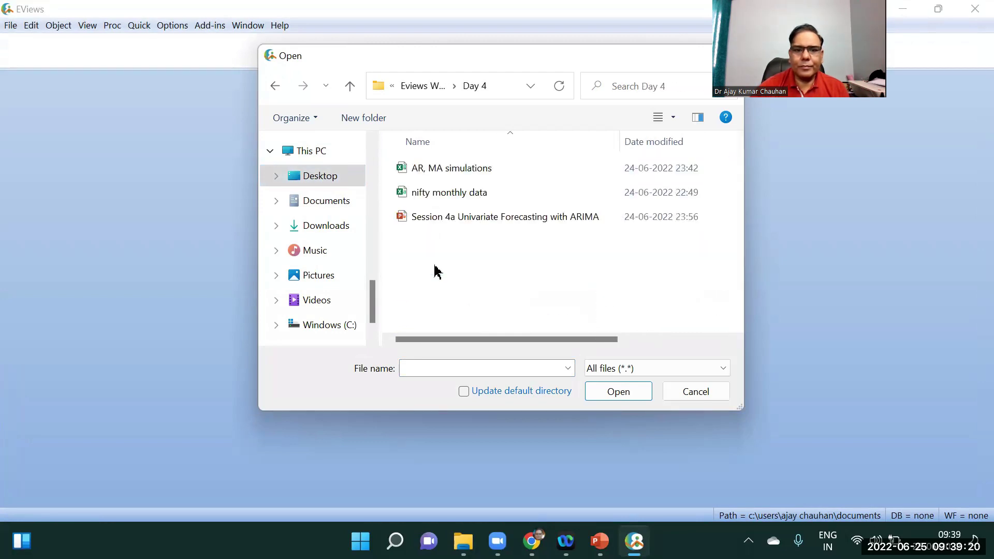
pyautogui.doubleClick(437, 200)
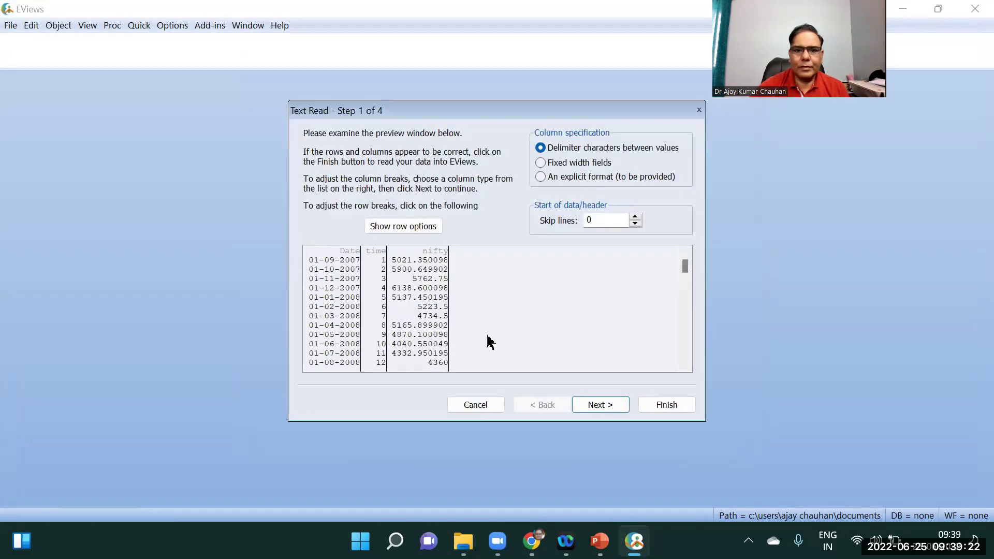
# Import the delimited text data into a new workfile, keeping the structure dated by the date series
pyautogui.click(603, 406)
pyautogui.click(607, 407)
pyautogui.click(611, 409)
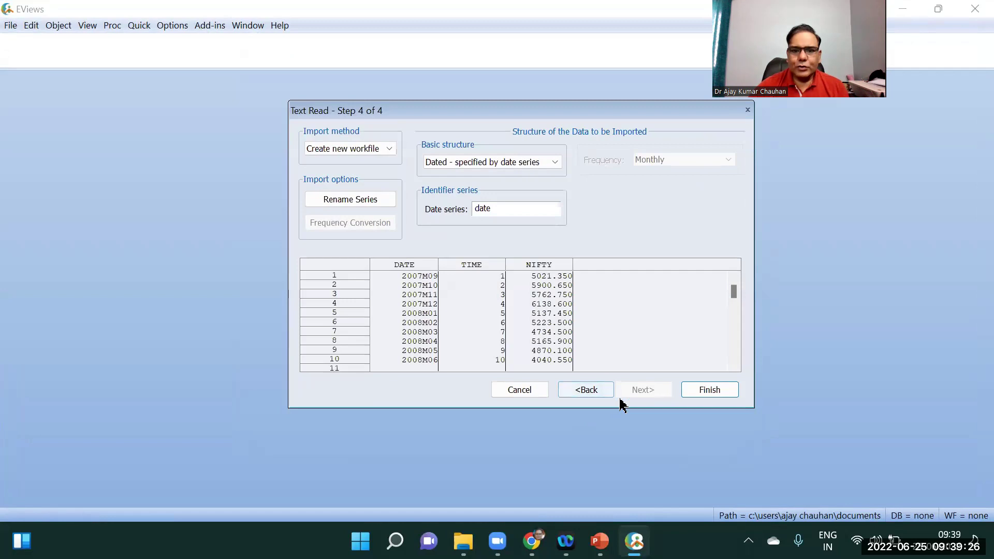
pyautogui.click(712, 392)
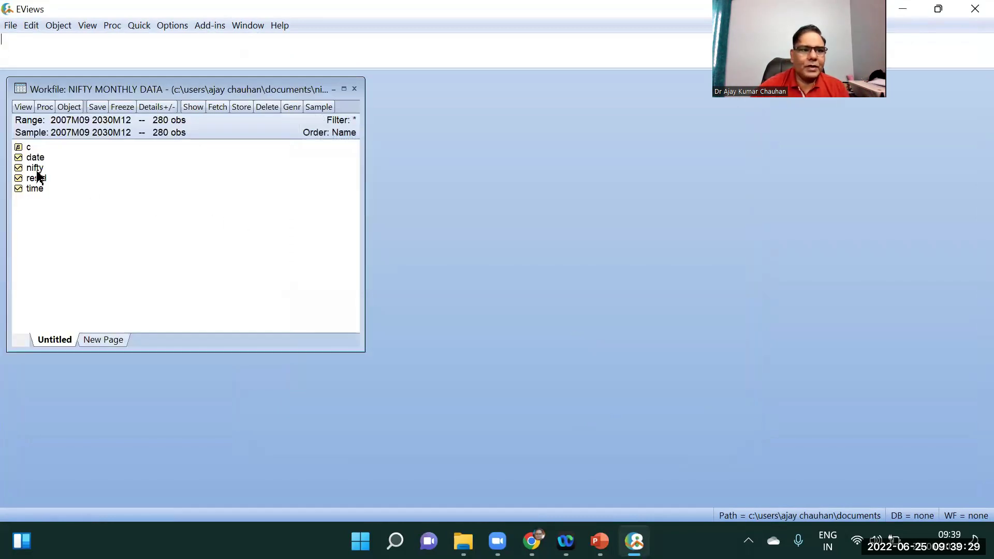
# Examine the nifty series from its first months to where the observed data end, and close it
pyautogui.doubleClick(35, 168)
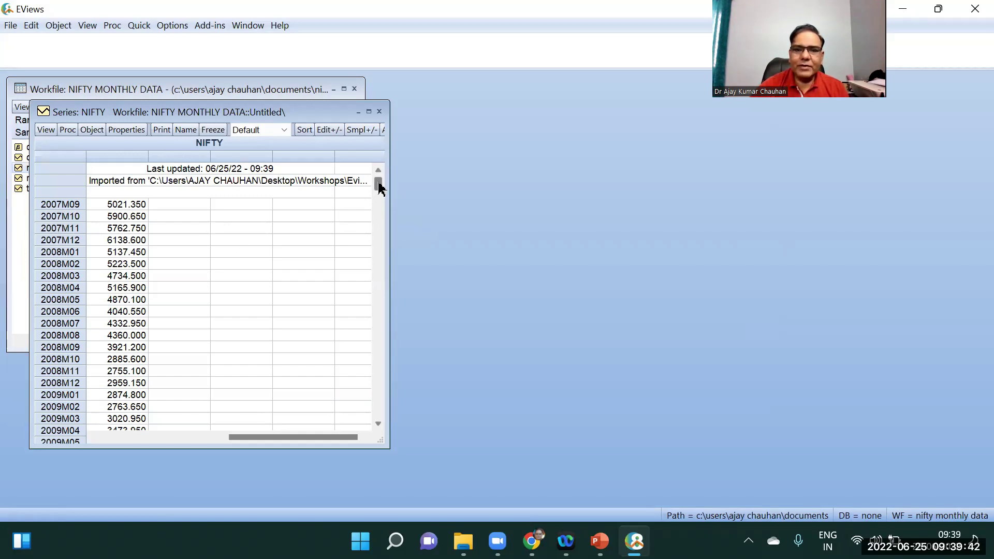
pyautogui.moveTo(378, 187); pyautogui.dragTo(379, 333)
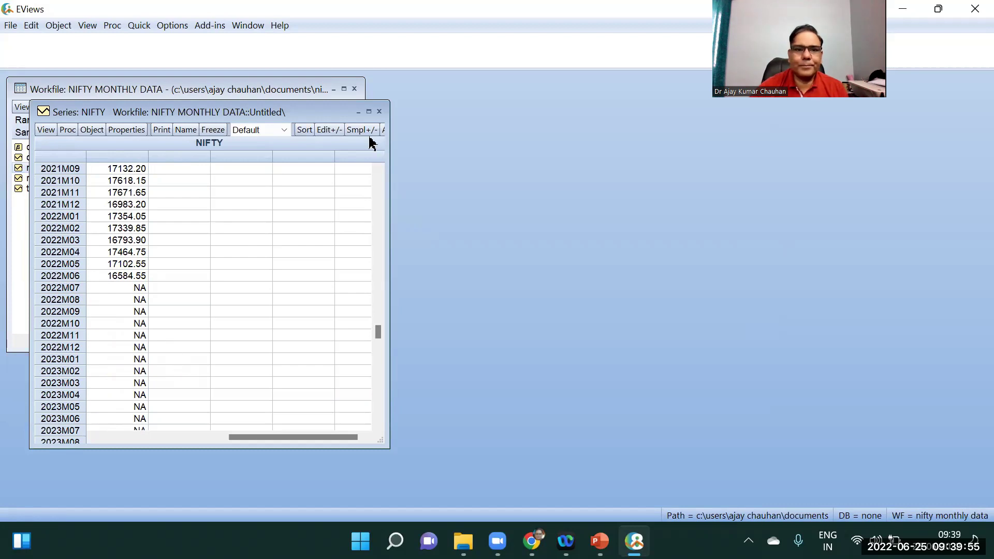
pyautogui.click(379, 111)
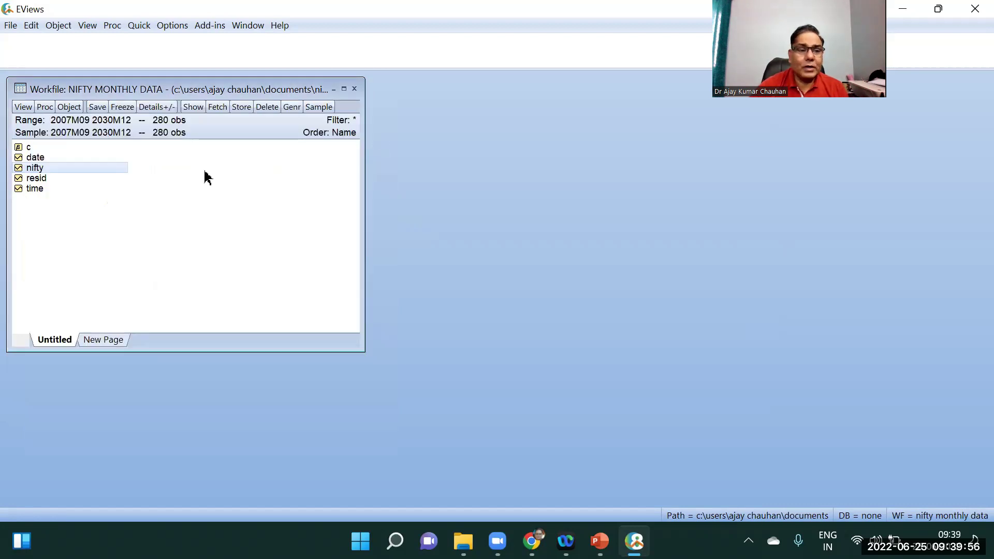
# Open the nifty and time series together as an equation, with nifty as the dependent variable
pyautogui.keyDown('ctrl'); pyautogui.click(44, 189); pyautogui.keyUp('ctrl')
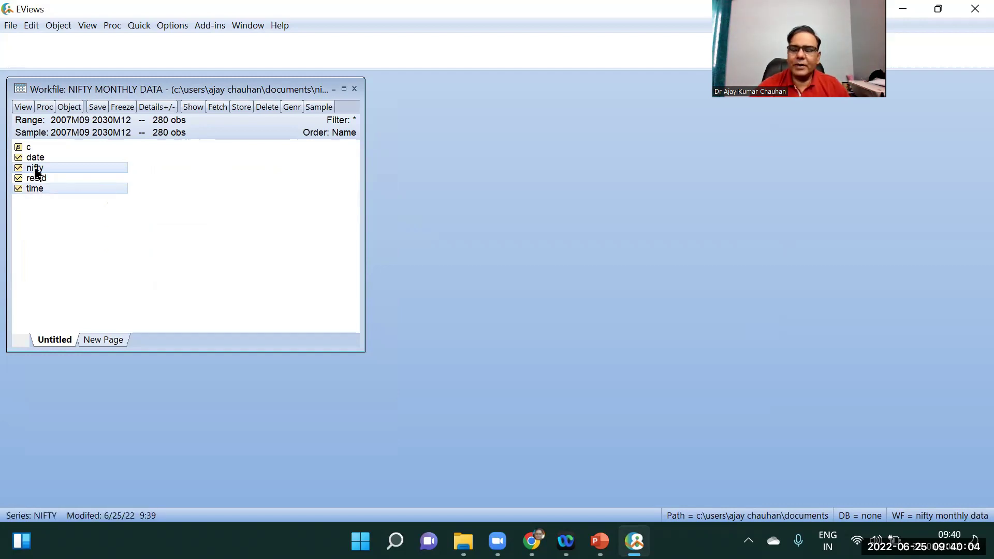
pyautogui.rightClick(76, 187)
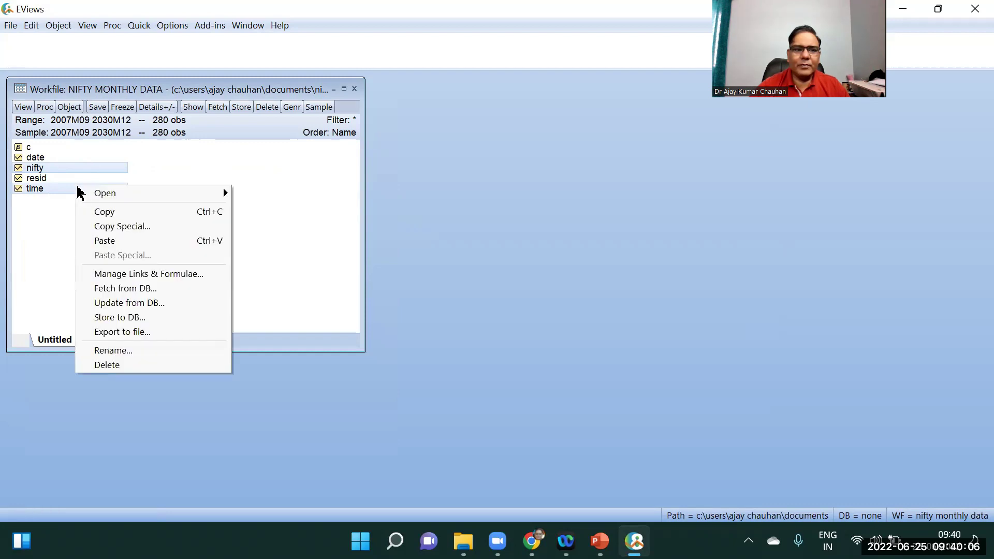
pyautogui.moveTo(185, 196)
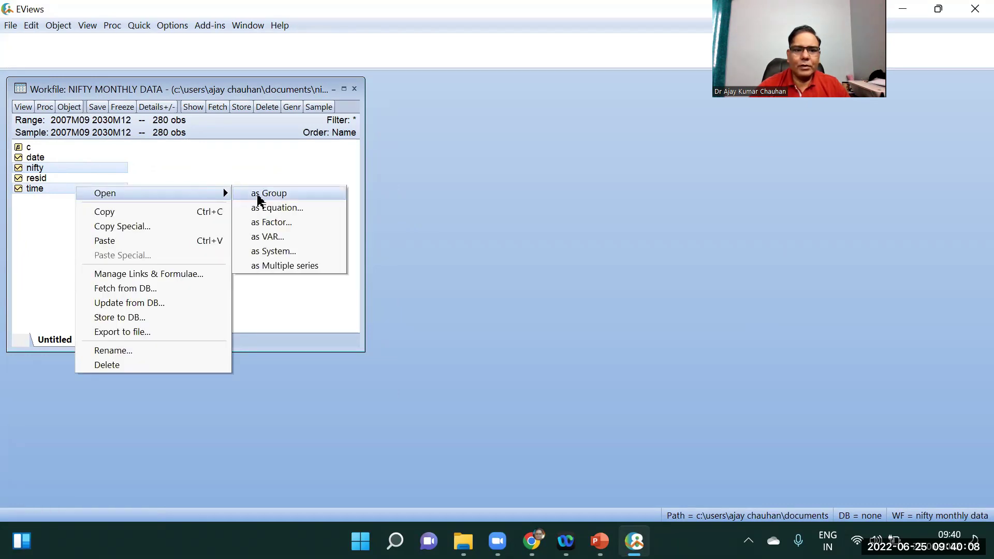
pyautogui.click(277, 206)
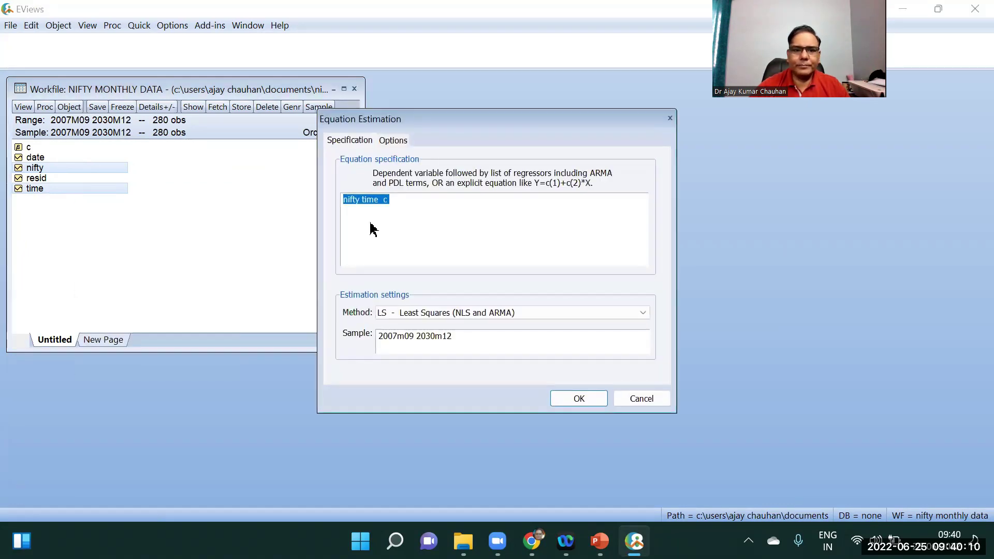
# Set the estimation sample to 2007m09 2022m06, estimate the least squares equation, and place its results beside the workfile
pyautogui.click(398, 338)
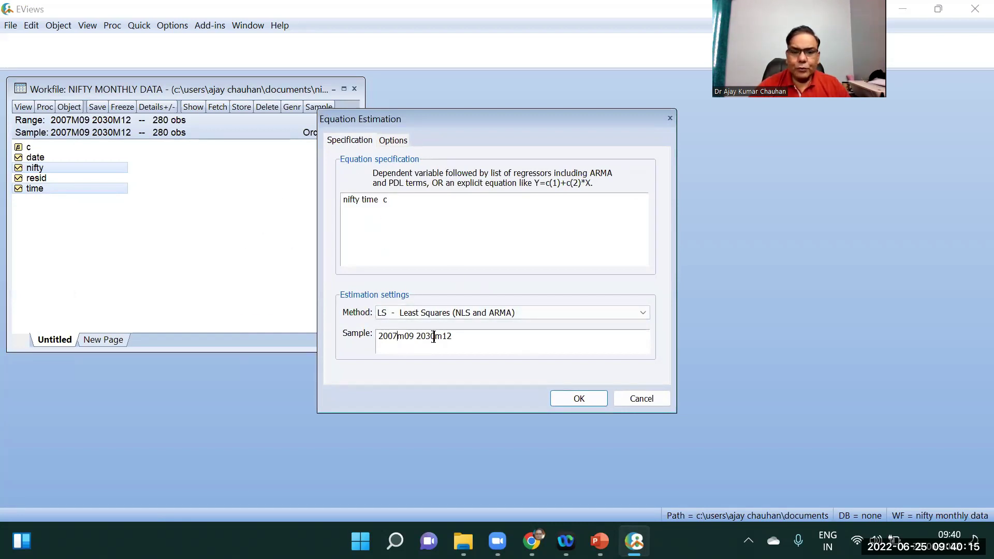
pyautogui.write('22')
pyautogui.press('Delete')
pyautogui.press('Delete')
pyautogui.press('Right')
pyautogui.press('Delete')
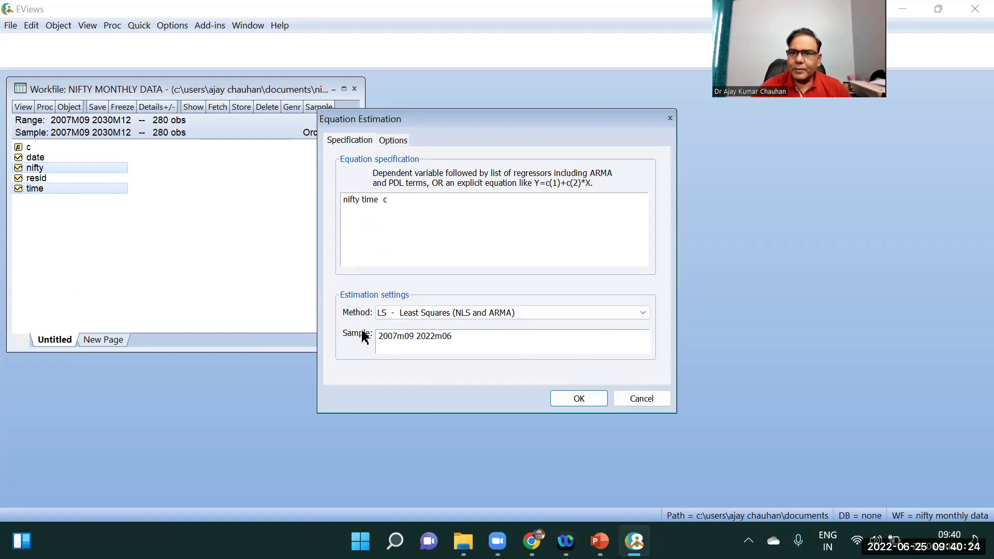
pyautogui.doubleClick(411, 334)
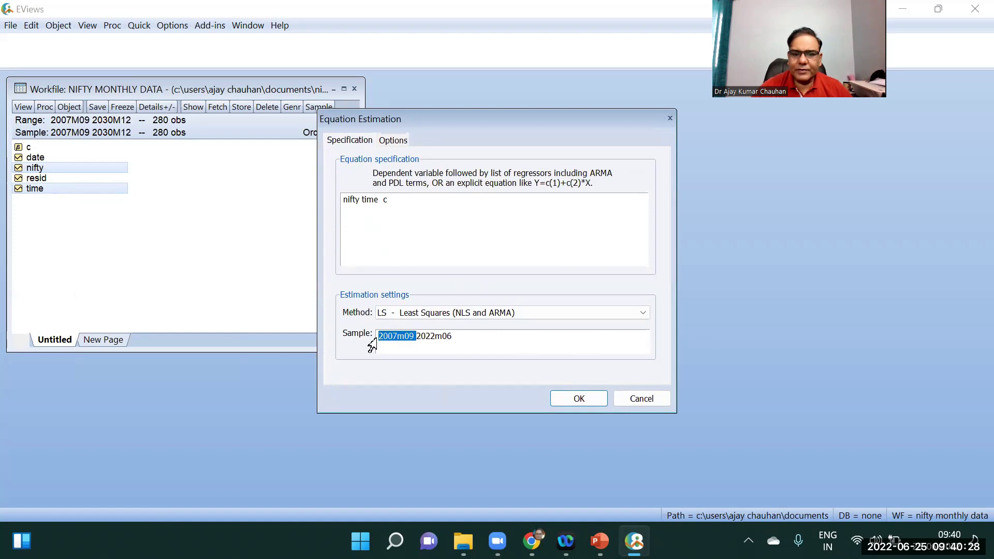
pyautogui.moveTo(452, 336); pyautogui.dragTo(424, 340)
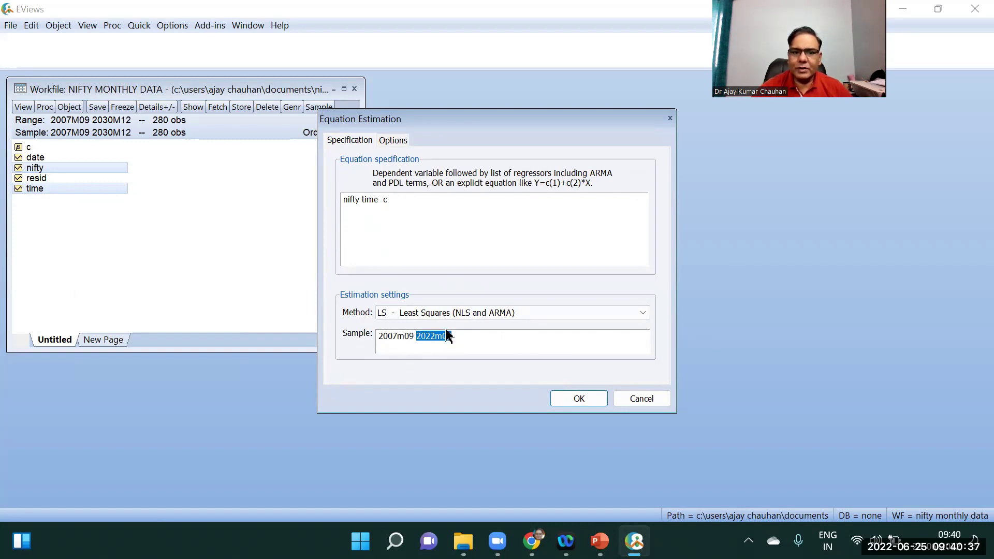
pyautogui.click(574, 399)
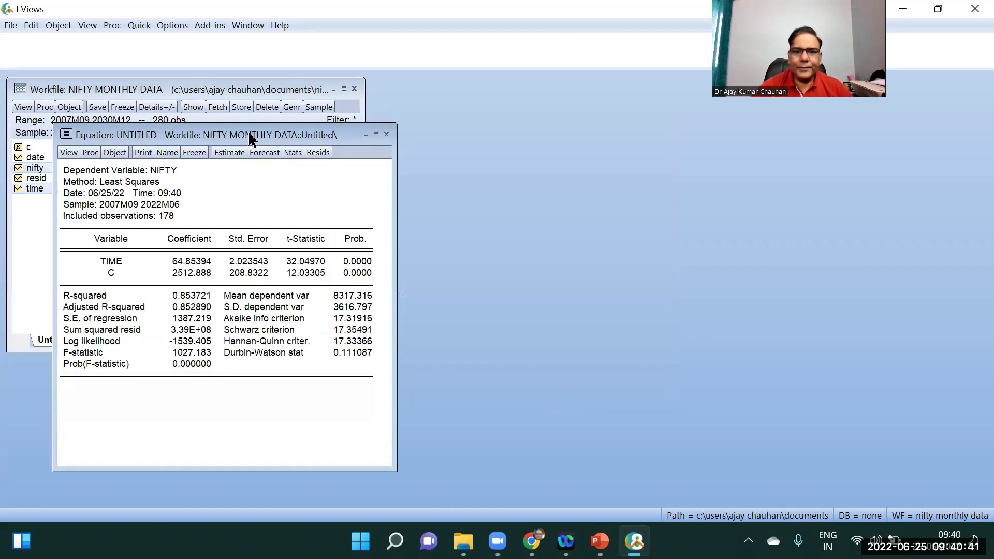
pyautogui.moveTo(249, 136); pyautogui.dragTo(484, 87)
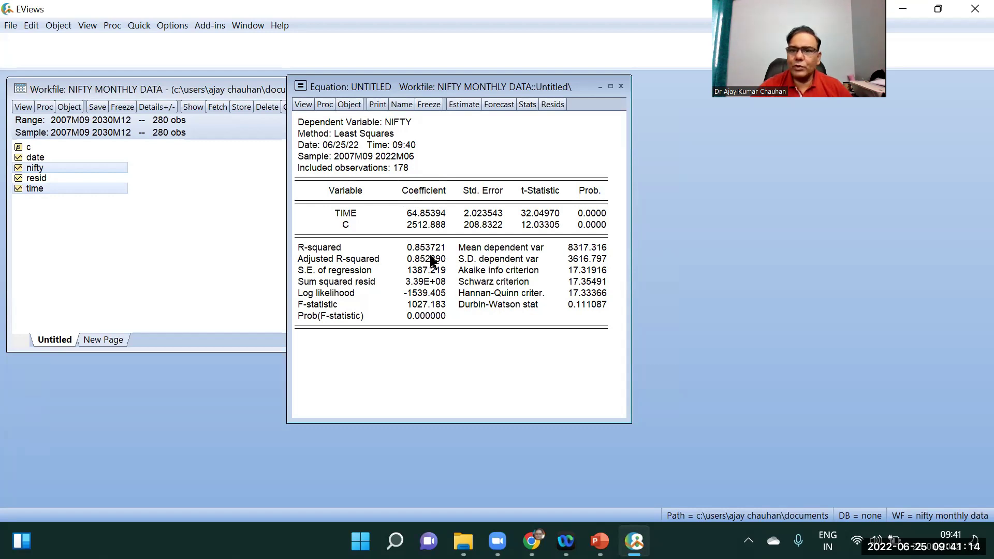
# Start a forecast from the estimated equation and name the forecast series trend_forecating
pyautogui.click(507, 110)
pyautogui.click(410, 205)
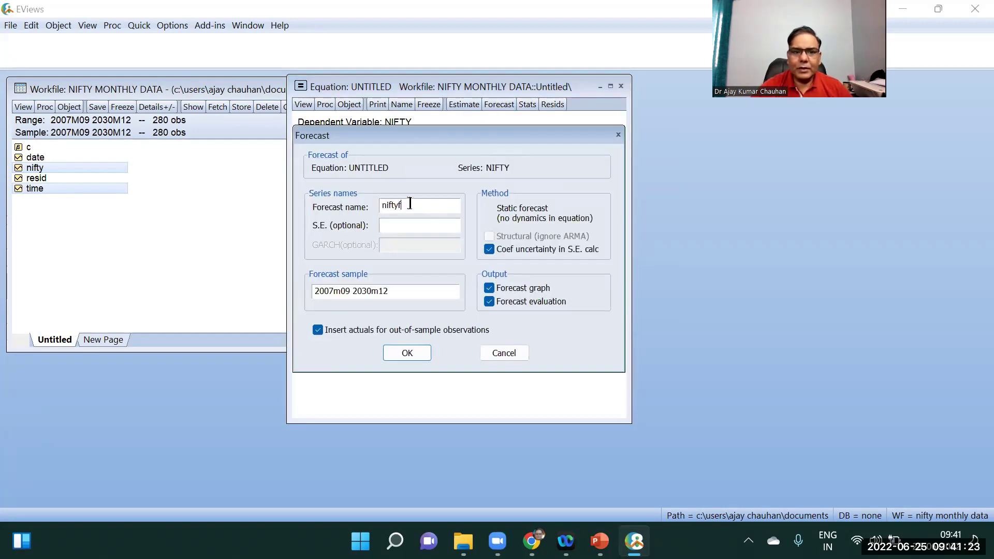
pyautogui.press('BackSpace')
pyautogui.press('BackSpace')
pyautogui.press('BackSpace')
pyautogui.write('trend')
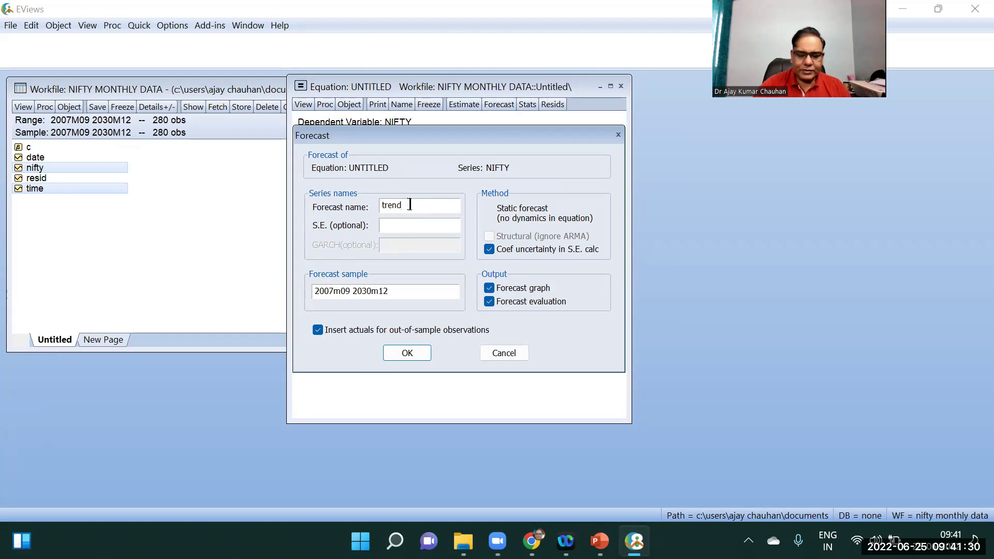
pyautogui.write('forecating')
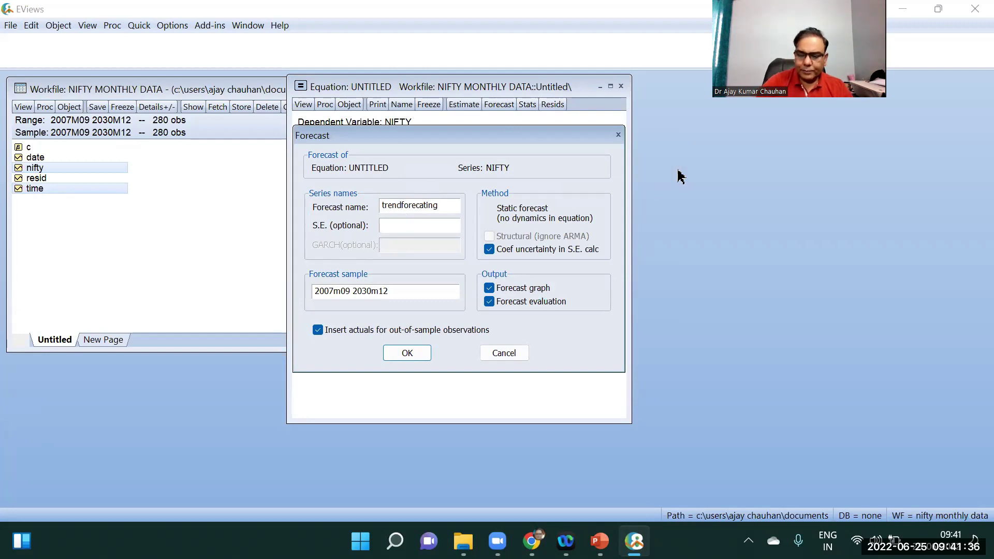
pyautogui.write('_')
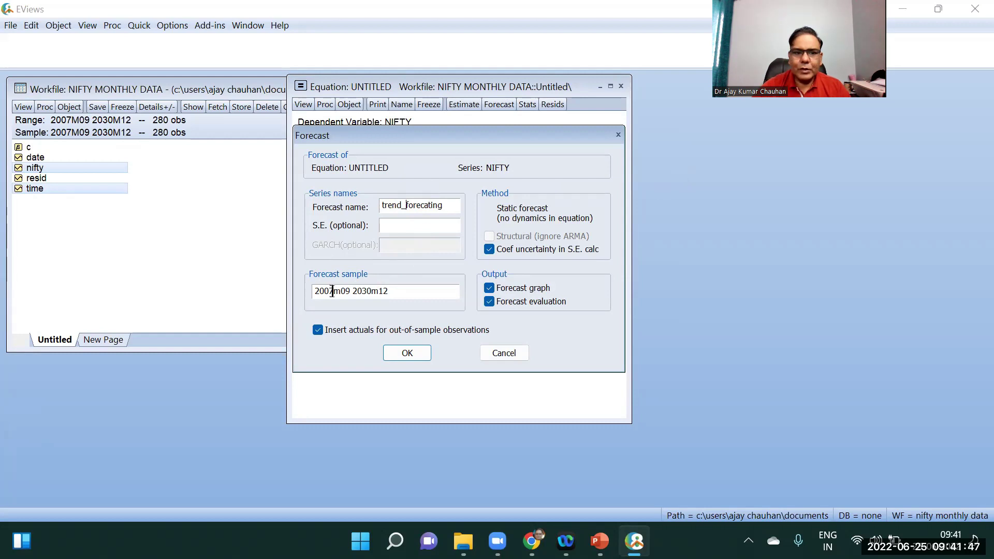
# Set the forecast sample to 2022m07 2030m12
pyautogui.press('BackSpace')
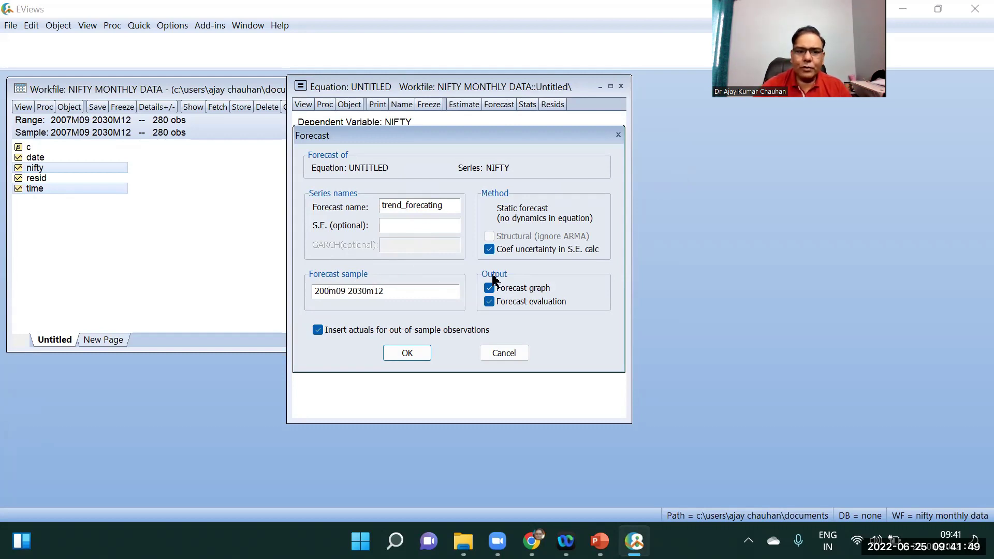
pyautogui.press('BackSpace')
pyautogui.write('22')
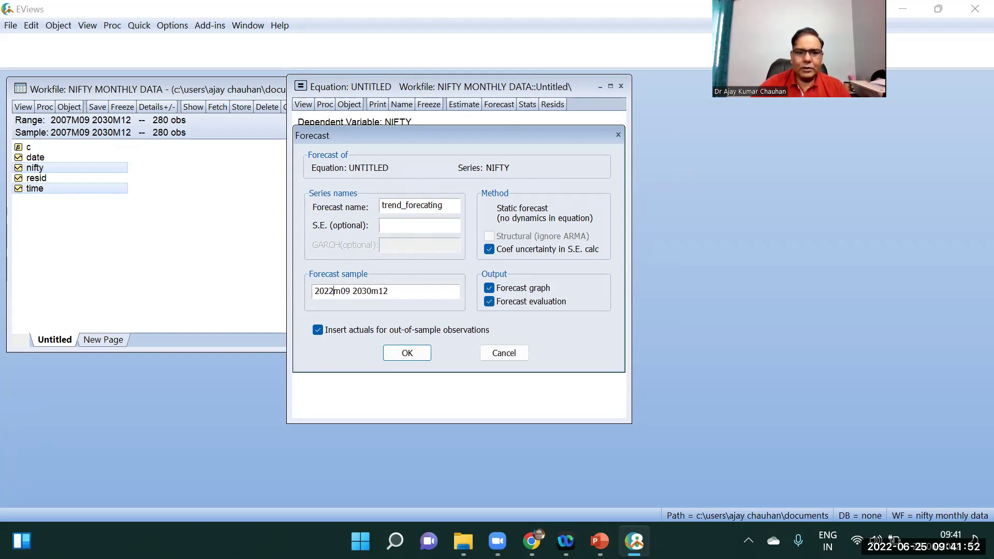
pyautogui.press('BackSpace')
pyautogui.write('7')
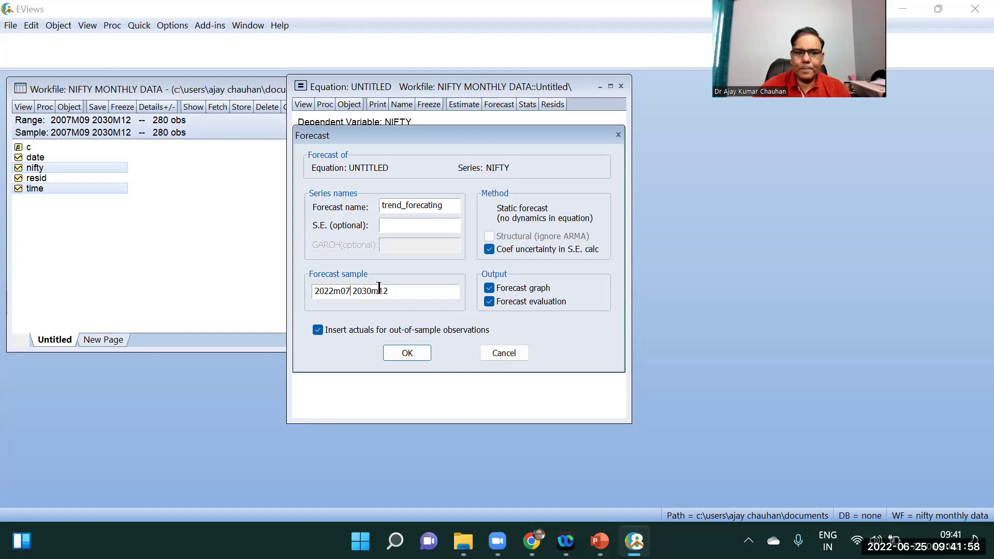
pyautogui.click(414, 291)
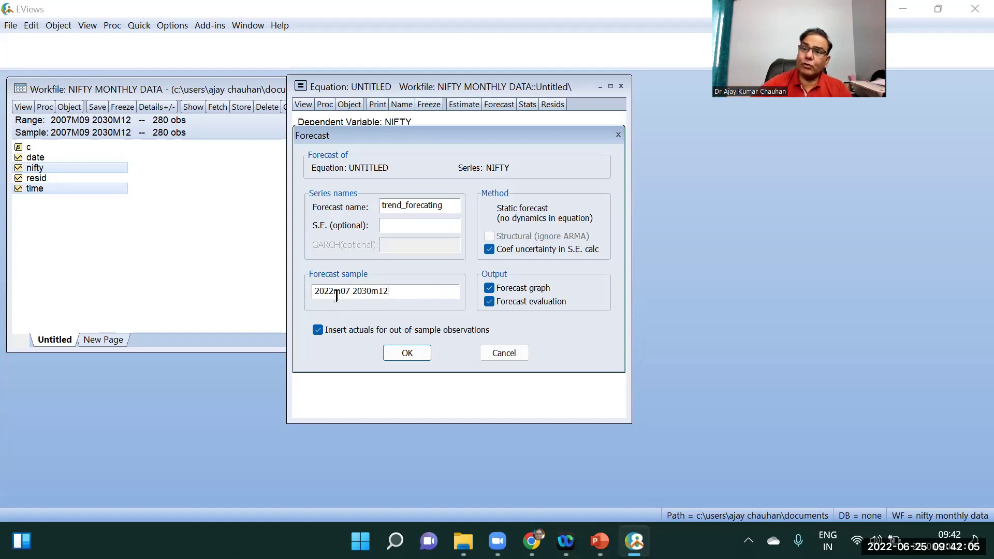
# Turn off inserting actuals for out-of-sample observations and run the forecast with graph and evaluation output
pyautogui.click(318, 330)
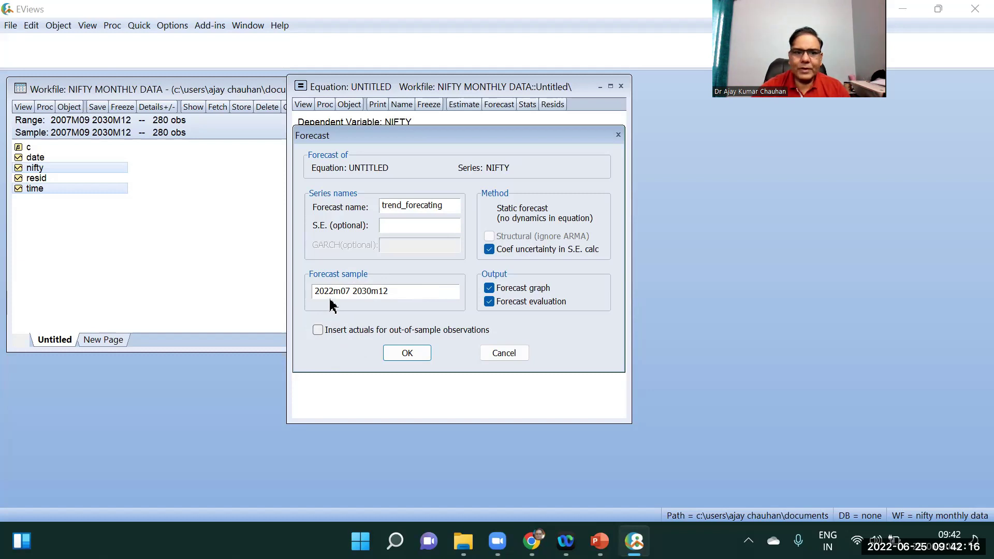
pyautogui.moveTo(314, 291); pyautogui.dragTo(394, 292)
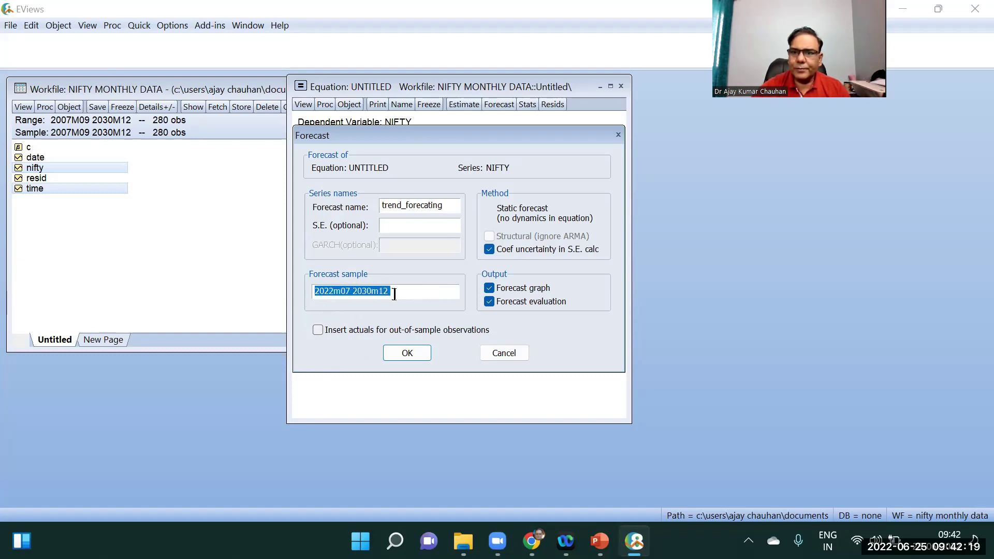
pyautogui.doubleClick(318, 330)
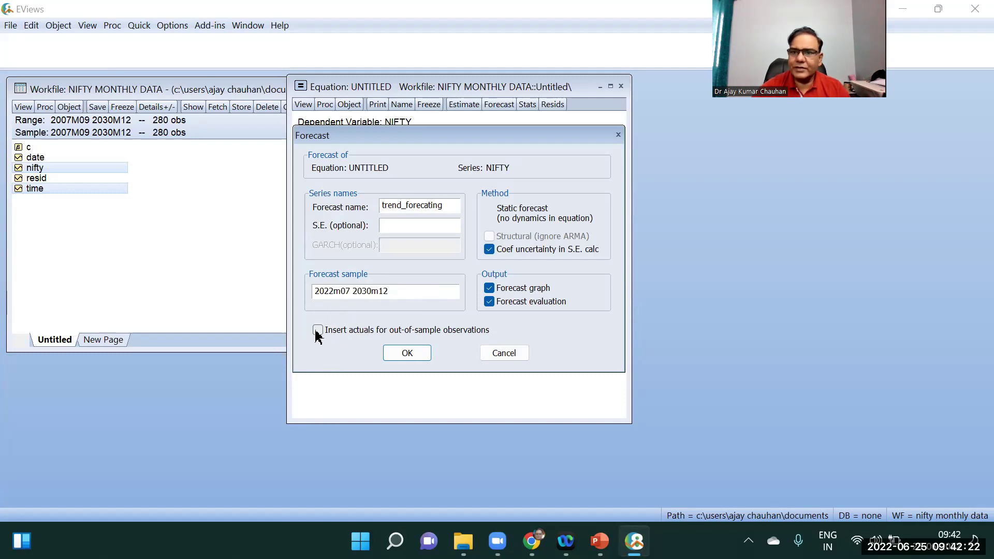
pyautogui.click(405, 354)
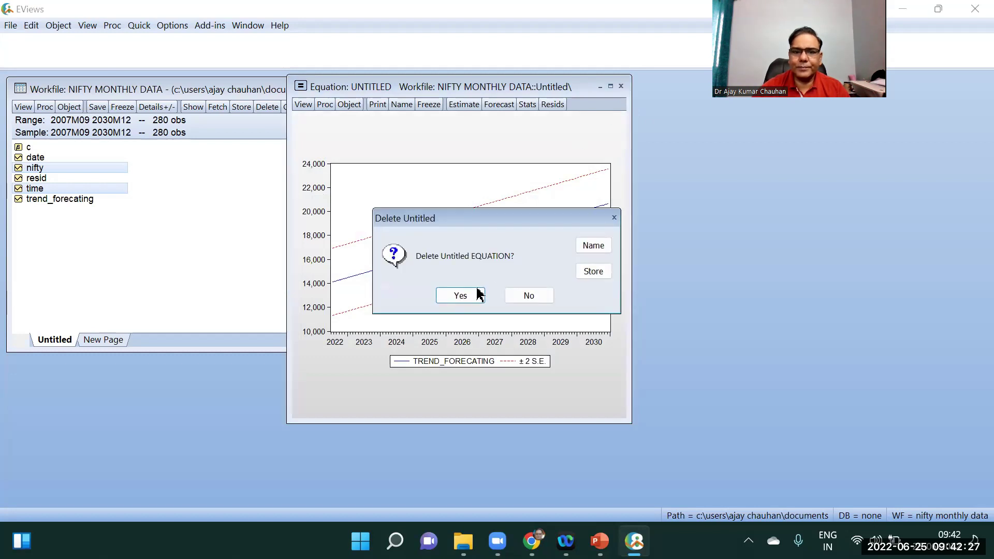
# Delete the untitled equation and open the nifty and trend_forecating series together as a group
pyautogui.click(460, 291)
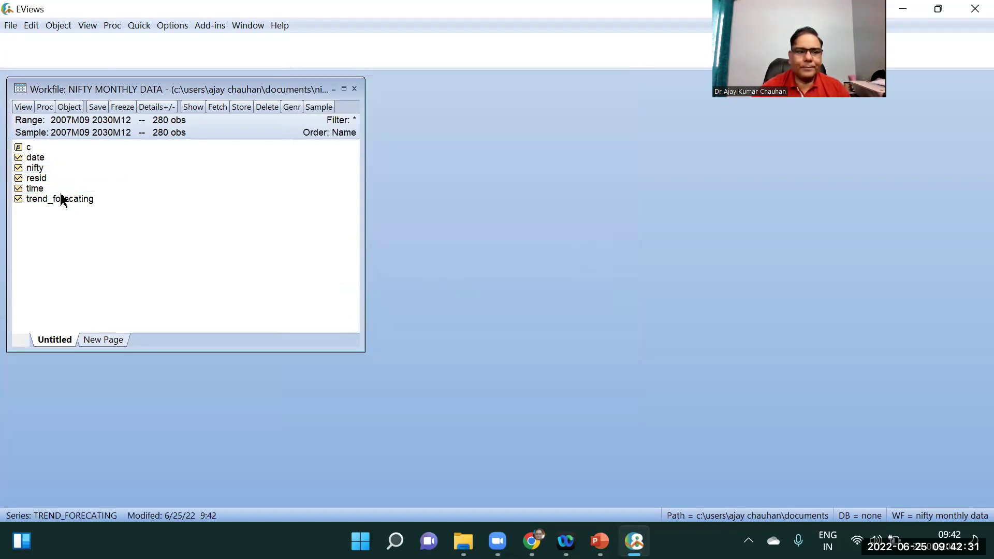
pyautogui.click(35, 169)
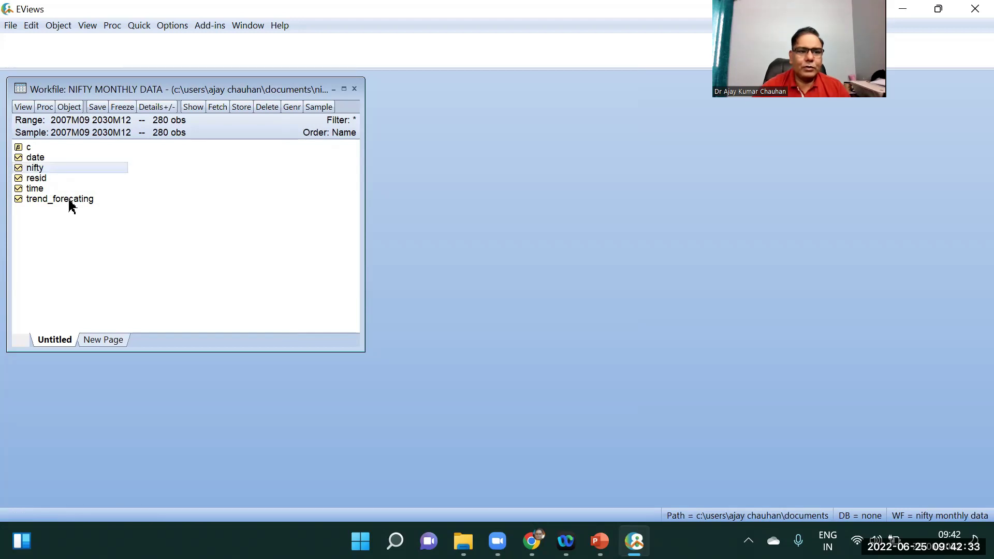
pyautogui.keyDown('ctrl'); pyautogui.click(69, 200); pyautogui.keyUp('ctrl')
pyautogui.rightClick(70, 202)
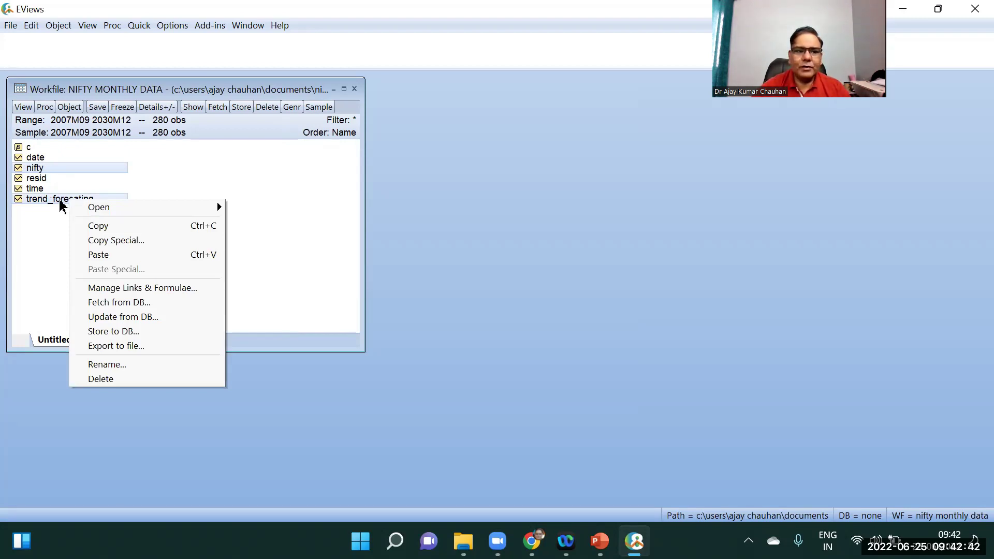
pyautogui.moveTo(223, 212)
pyautogui.click(254, 207)
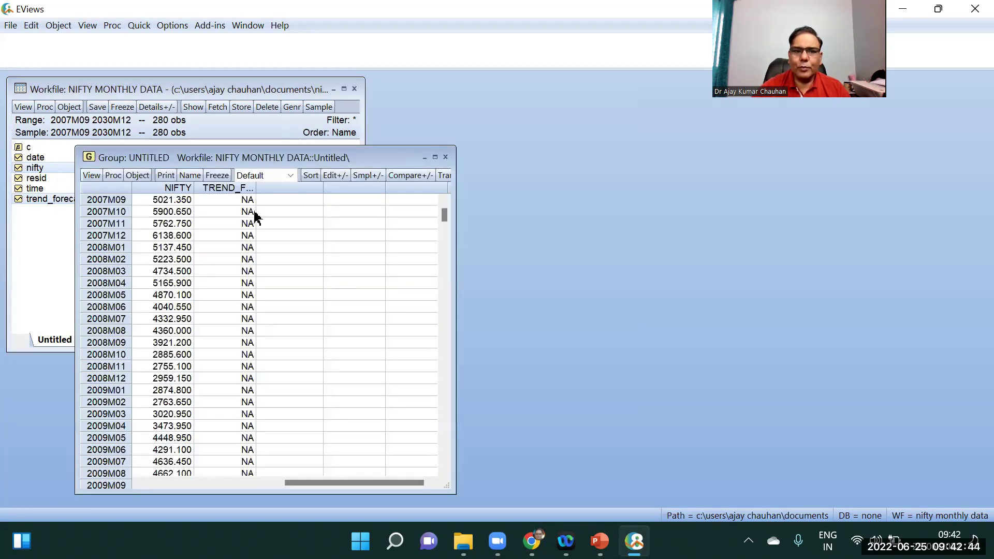
pyautogui.moveTo(445, 214); pyautogui.dragTo(443, 371)
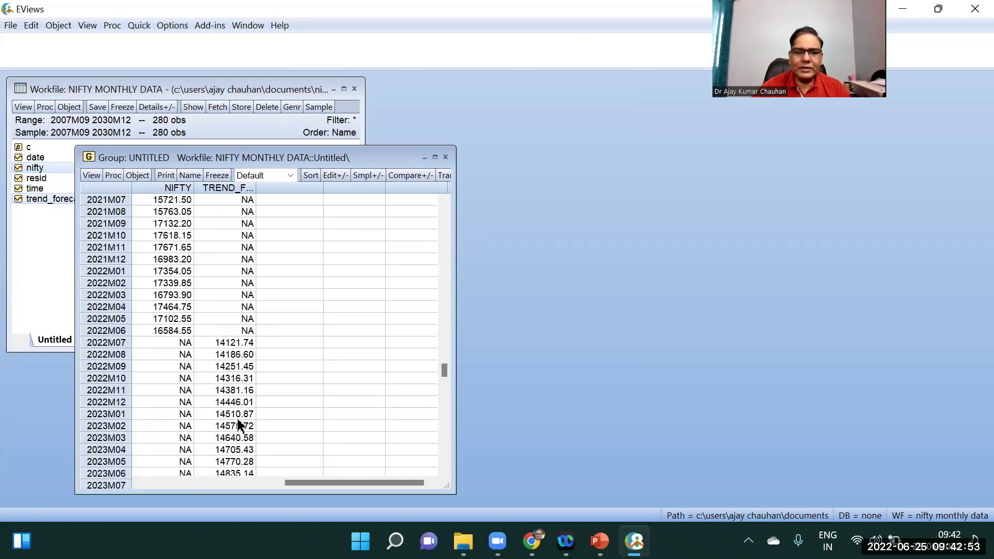
# Plot nifty and trend_forecating together as a line graph and maximize the group window
pyautogui.click(91, 176)
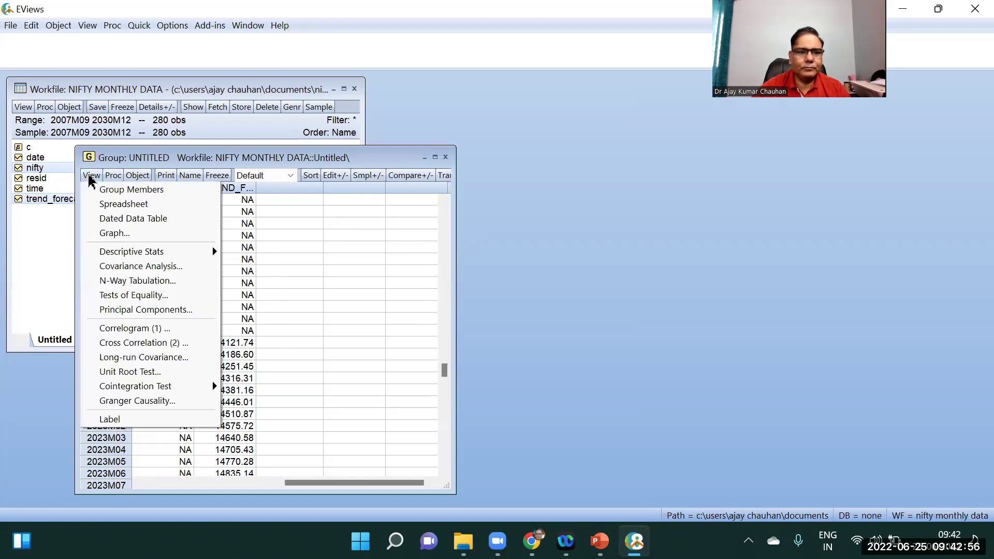
pyautogui.click(146, 234)
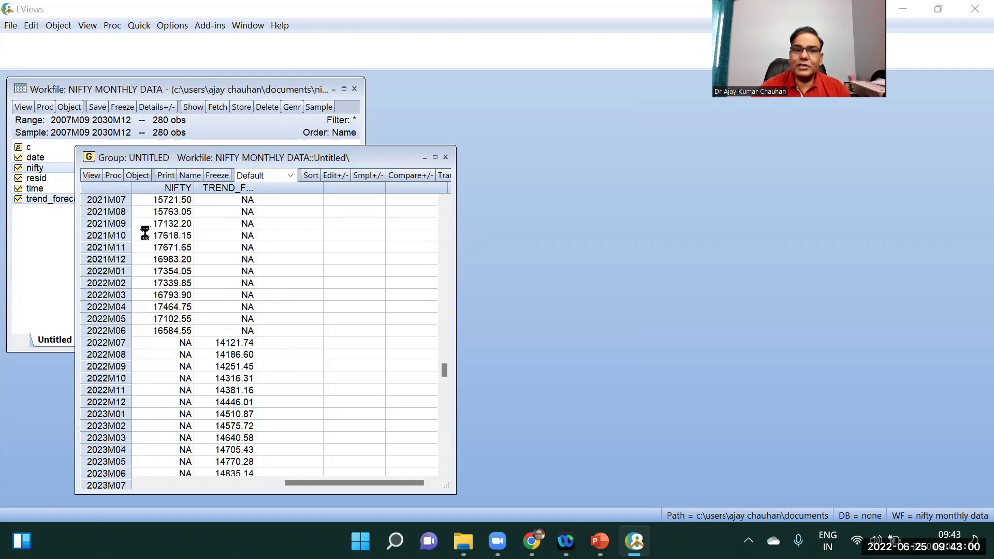
pyautogui.click(394, 461)
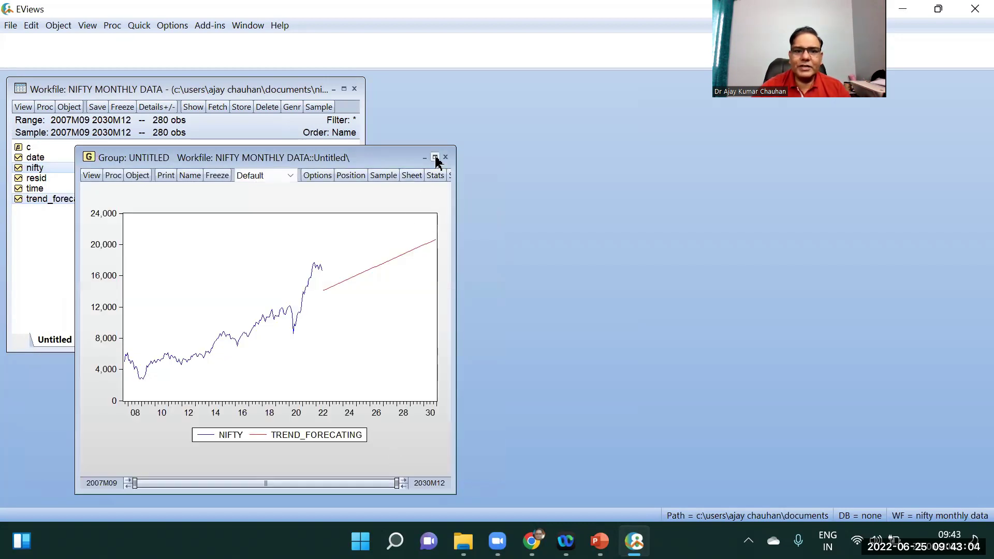
pyautogui.click(435, 157)
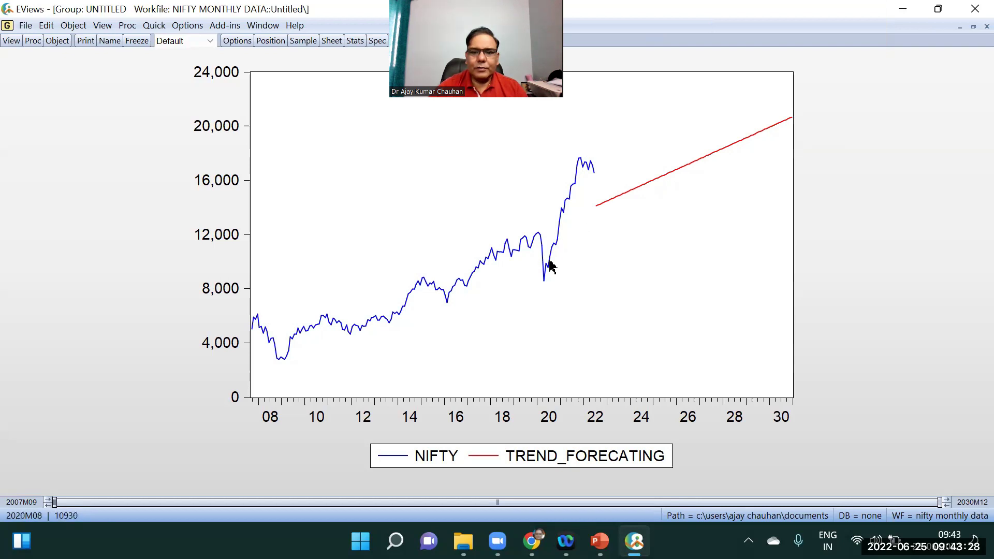
# Handwrite the note "irrational exuberance" below the forecast line on the graph
pyautogui.moveTo(570, 273)
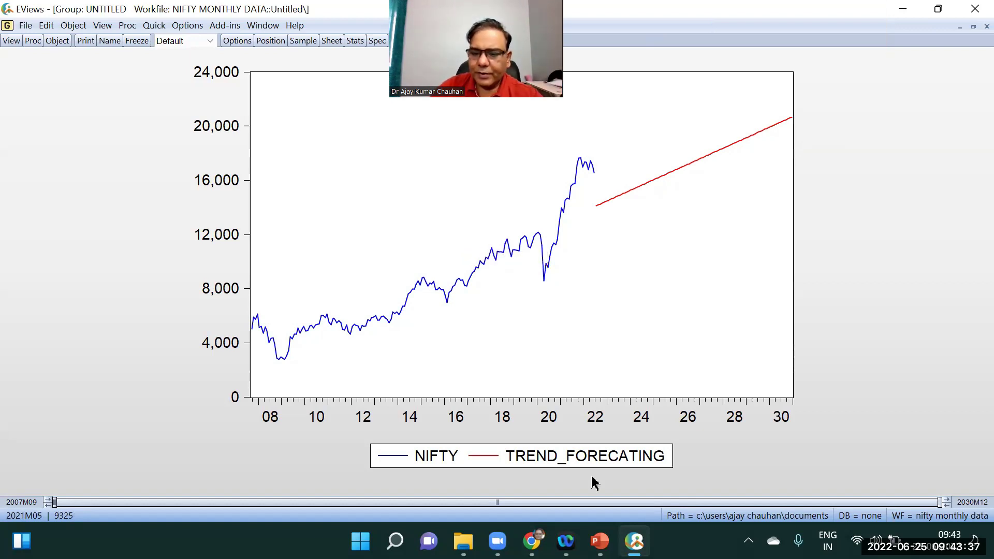
pyautogui.moveTo(703, 299); pyautogui.dragTo(704, 312)
pyautogui.click(703, 287)
pyautogui.moveTo(709, 296)
pyautogui.mouseDown()
pyautogui.moveTo(761, 278)
pyautogui.moveTo(767, 299)
pyautogui.mouseUp()
pyautogui.moveTo(775, 256); pyautogui.dragTo(770, 299)
pyautogui.moveTo(783, 280)
pyautogui.mouseDown()
pyautogui.moveTo(784, 296)
pyautogui.moveTo(803, 269)
pyautogui.moveTo(860, 274)
pyautogui.mouseUp()
pyautogui.moveTo(717, 358)
pyautogui.mouseDown()
pyautogui.moveTo(782, 319)
pyautogui.moveTo(795, 337)
pyautogui.moveTo(887, 305)
pyautogui.mouseUp()
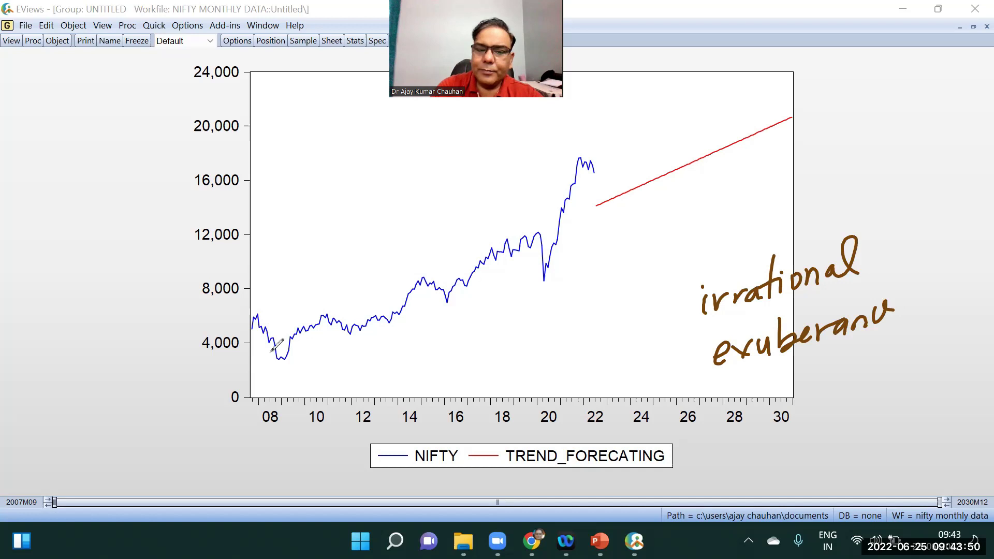
# Sketch a rising trend line and a wavy cycle over the Nifty and forecast curves, and clear all annotations
pyautogui.moveTo(270, 353); pyautogui.dragTo(612, 202)
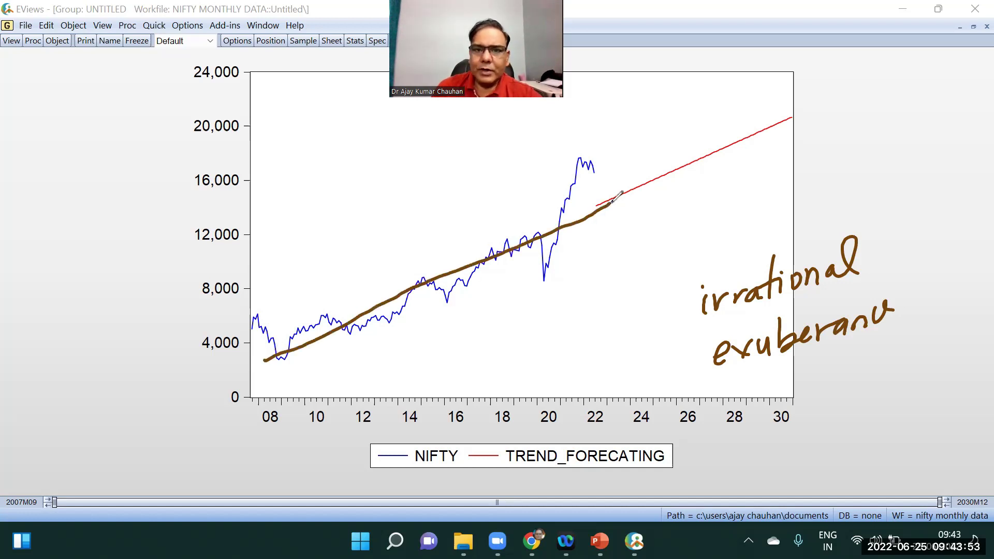
pyautogui.moveTo(295, 340)
pyautogui.mouseDown()
pyautogui.moveTo(334, 307)
pyautogui.moveTo(433, 255)
pyautogui.moveTo(448, 287)
pyautogui.moveTo(546, 253)
pyautogui.moveTo(577, 175)
pyautogui.moveTo(613, 225)
pyautogui.moveTo(675, 189)
pyautogui.moveTo(706, 134)
pyautogui.moveTo(738, 154)
pyautogui.moveTo(802, 109)
pyautogui.mouseUp()
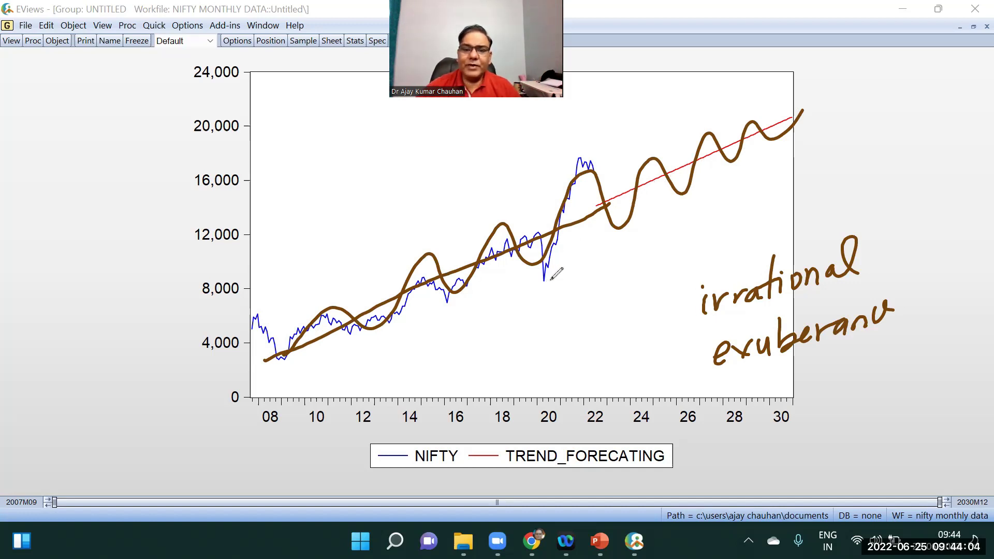
pyautogui.moveTo(546, 278)
pyautogui.mouseDown()
pyautogui.moveTo(589, 163)
pyautogui.moveTo(630, 220)
pyautogui.moveTo(606, 168)
pyautogui.moveTo(629, 217)
pyautogui.moveTo(594, 177)
pyautogui.moveTo(624, 225)
pyautogui.moveTo(644, 170)
pyautogui.mouseUp()
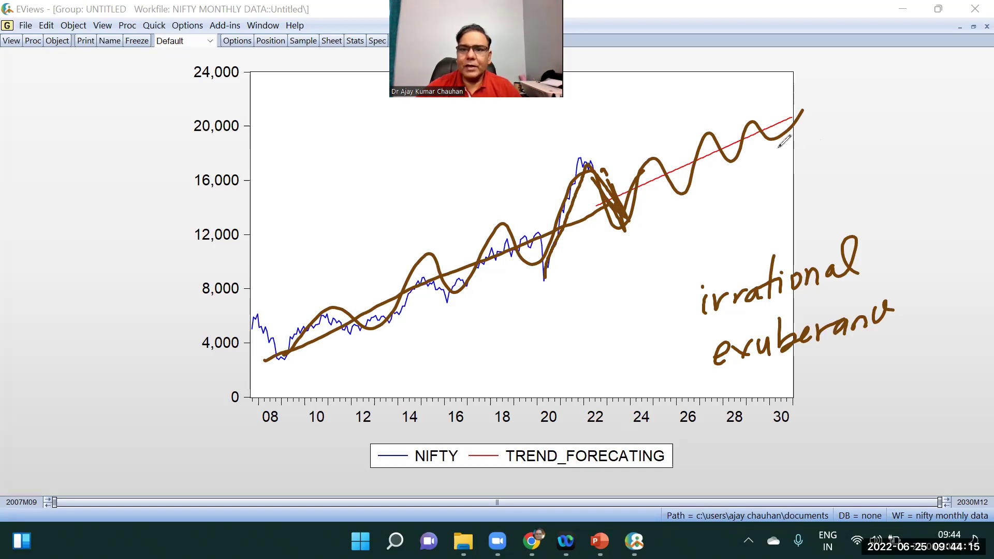
pyautogui.press('Escape')
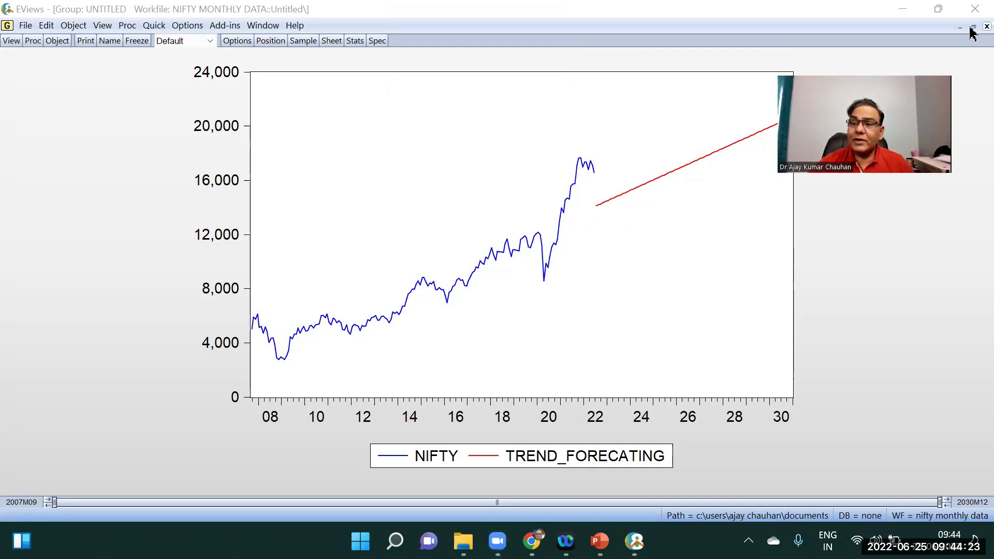
# Delete the untitled group and open the nifty and time series as a new equation
pyautogui.click(987, 26)
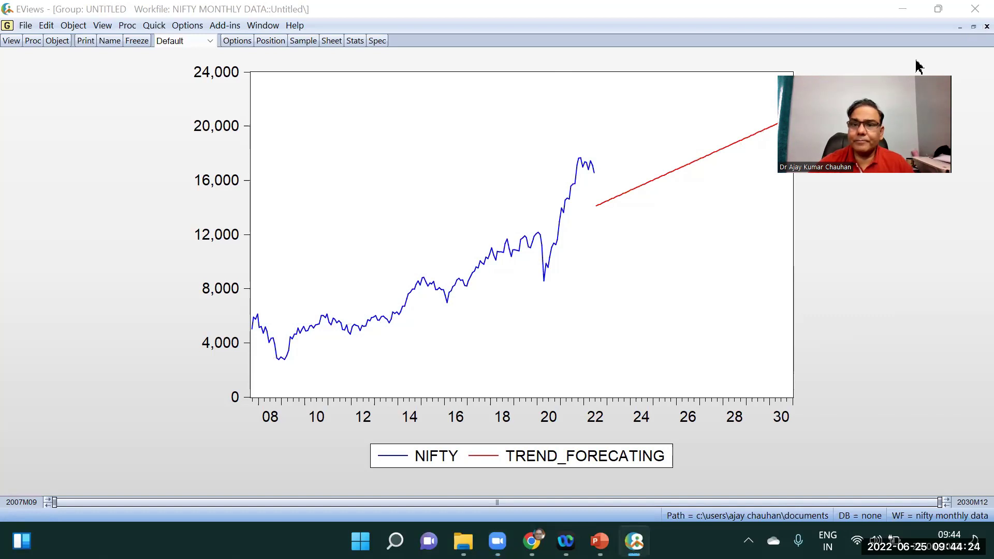
pyautogui.click(460, 296)
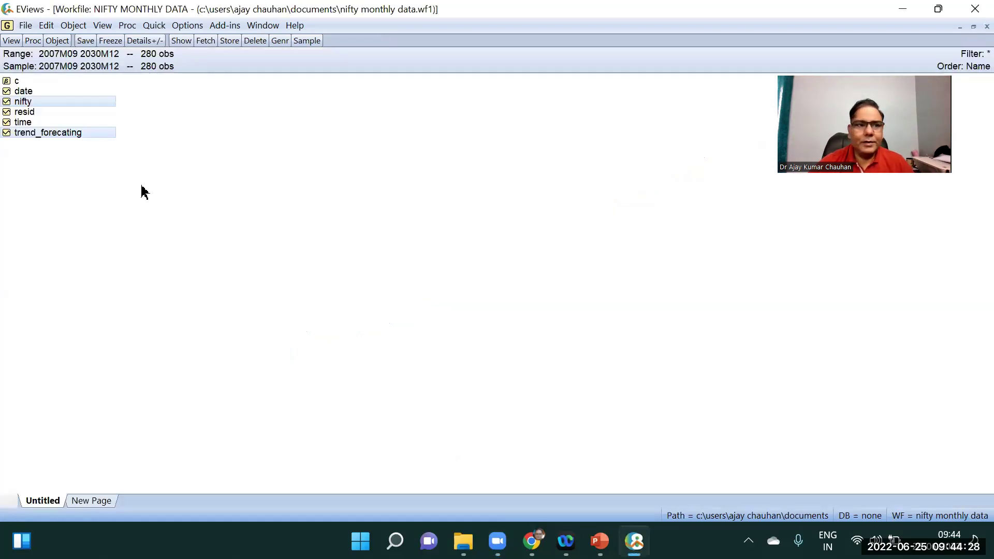
pyautogui.click(100, 173)
pyautogui.click(47, 107)
pyautogui.keyDown('ctrl'); pyautogui.click(30, 122); pyautogui.keyUp('ctrl')
pyautogui.rightClick(36, 124)
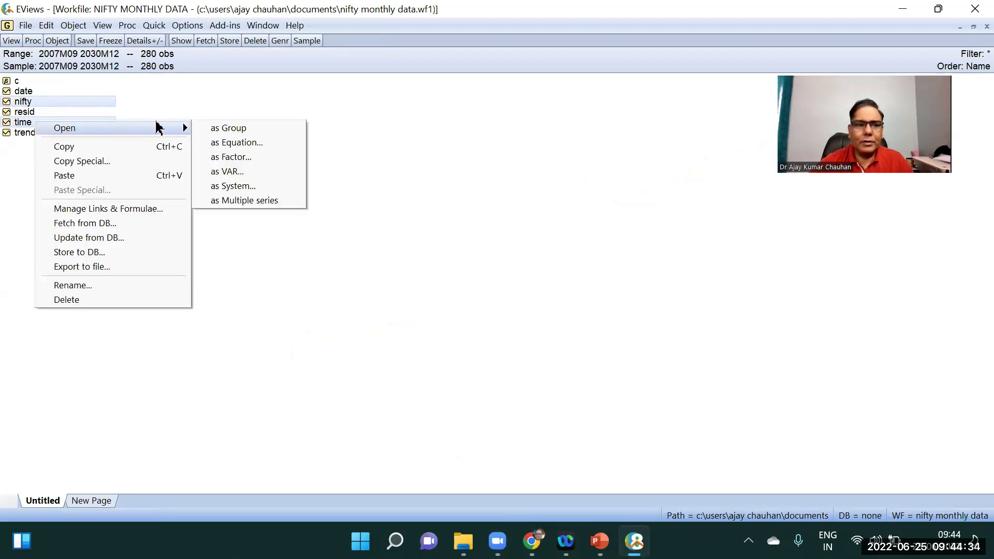
pyautogui.moveTo(176, 128)
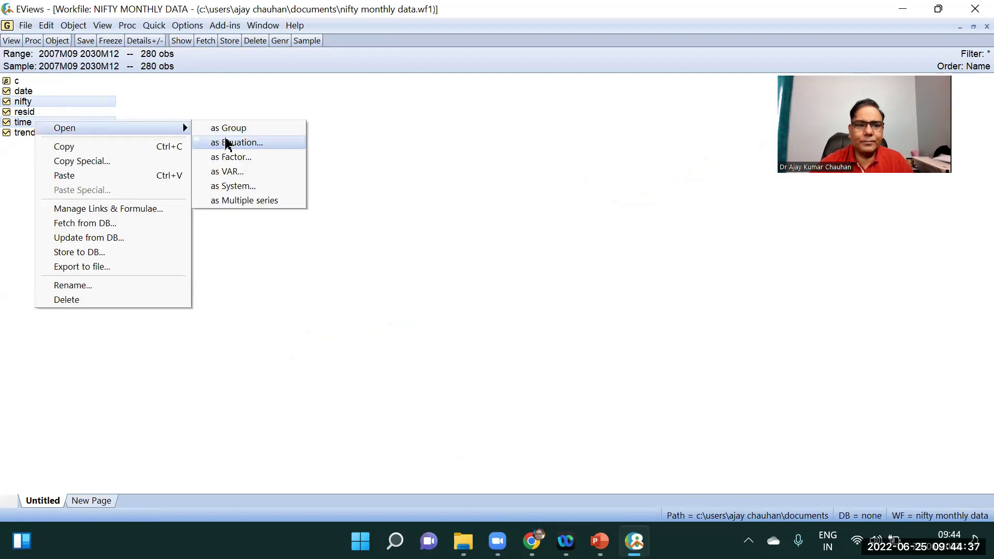
pyautogui.click(228, 141)
# Add the quadratic term time^2 to the equation specification between time and c
pyautogui.click(370, 217)
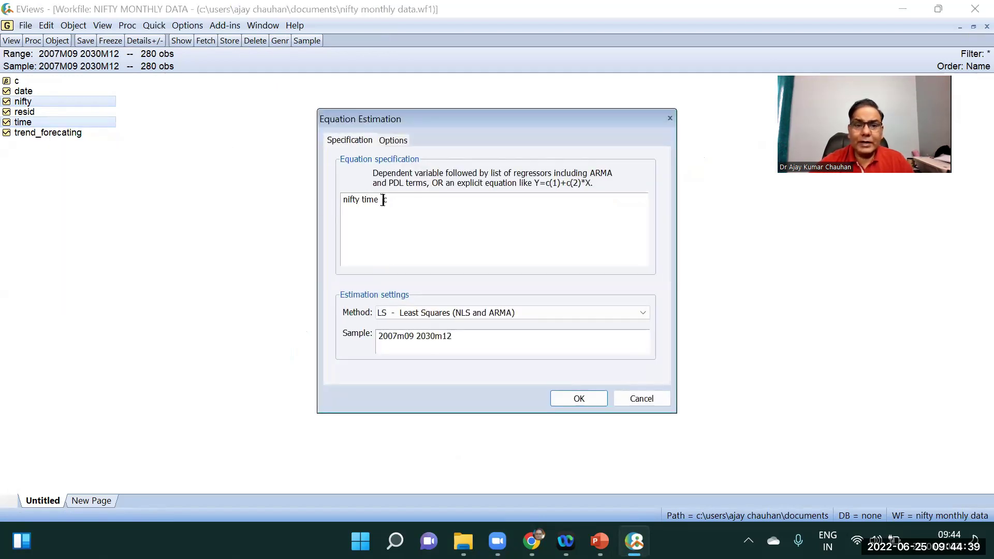
pyautogui.write('time^')
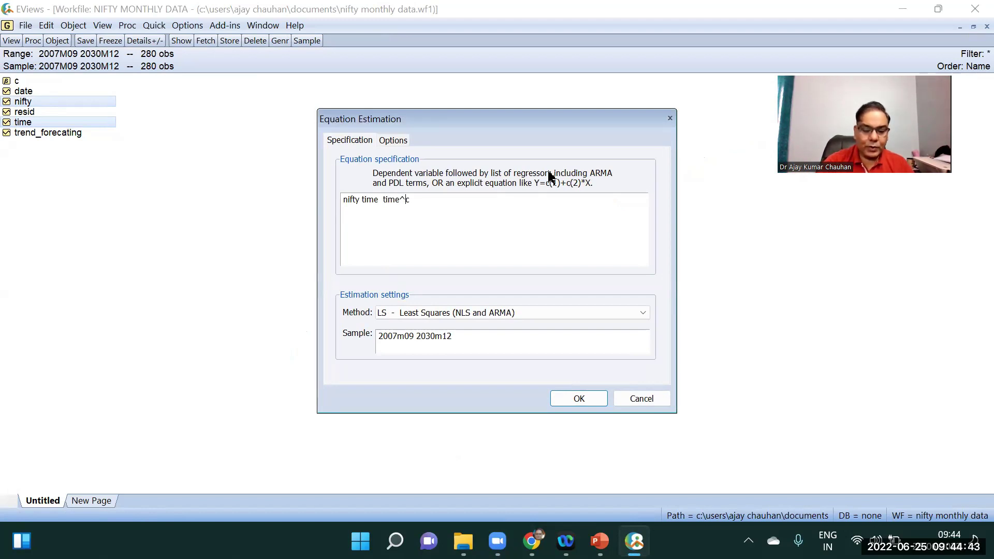
pyautogui.write('2')
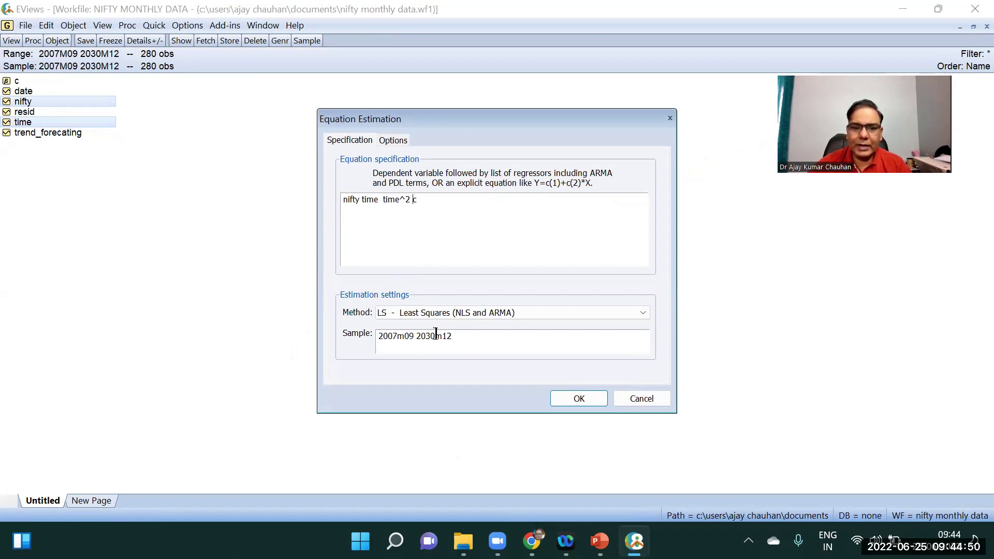
# Set the estimation sample to 2007m09 2022m06 and estimate the quadratic trend equation by least squares
pyautogui.press('BackSpace')
pyautogui.press('Delete')
pyautogui.write('22')
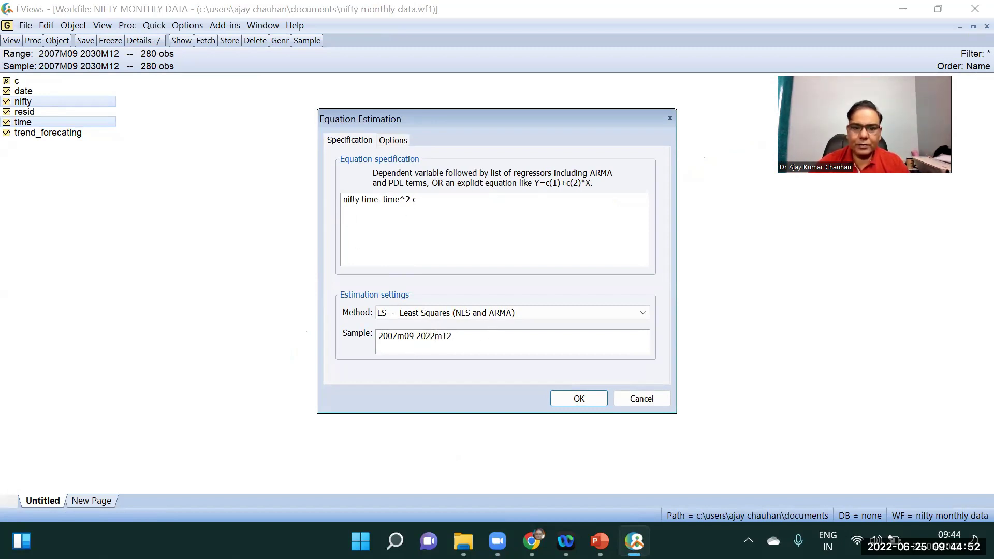
pyautogui.click(452, 336)
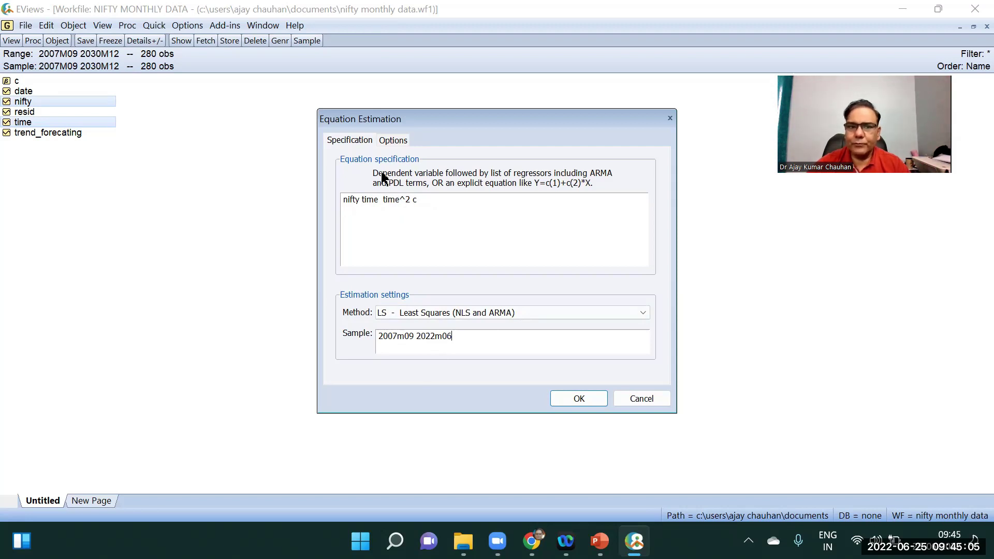
pyautogui.click(569, 400)
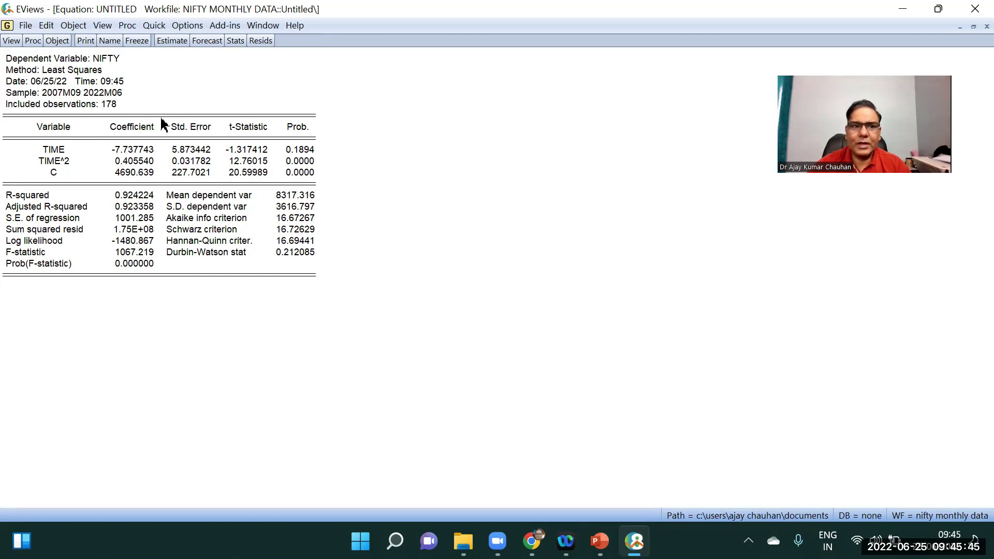
# Start a forecast from the quadratic trend equation and name the forecast series curve_forcasting
pyautogui.click(206, 41)
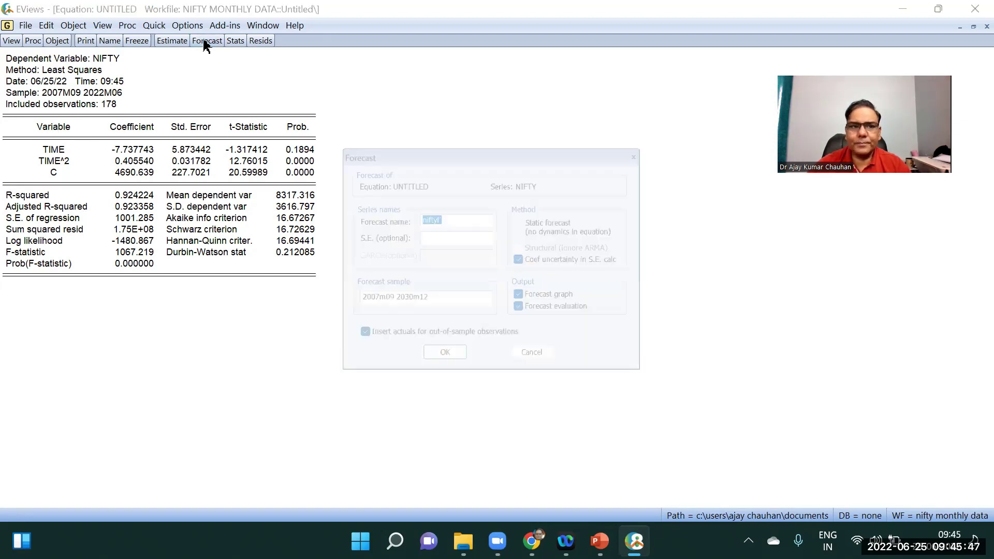
pyautogui.write('curve_fo')
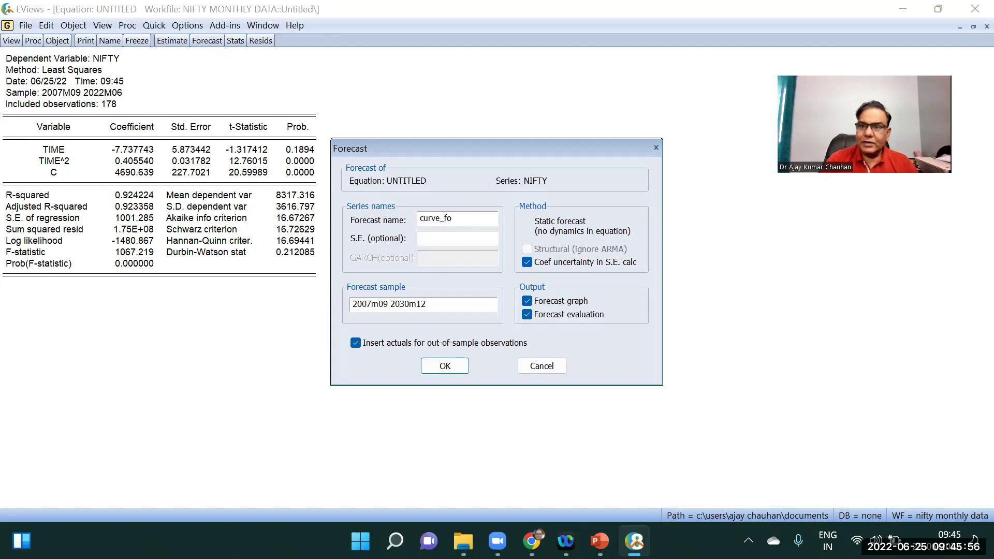
pyautogui.write('rcating')
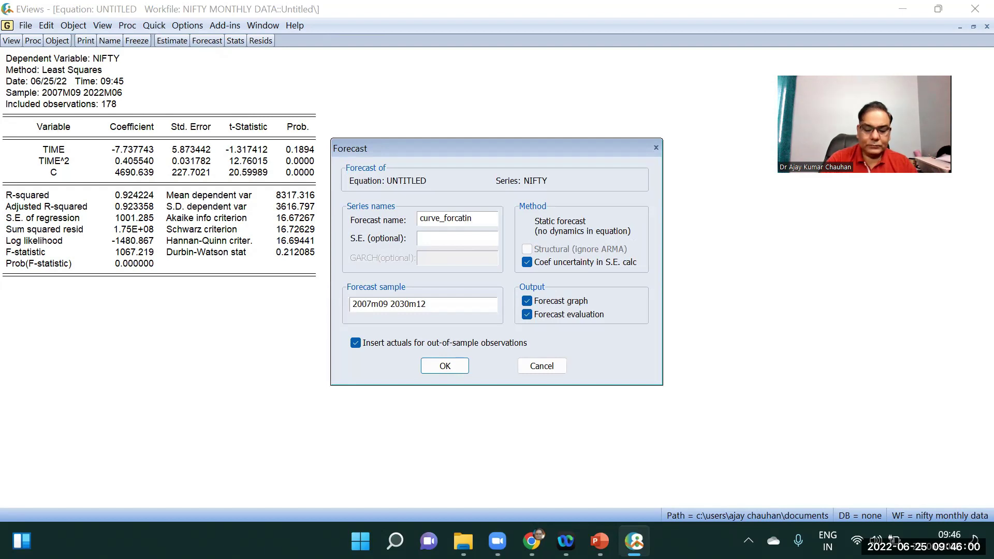
pyautogui.click(461, 218)
pyautogui.write('s')
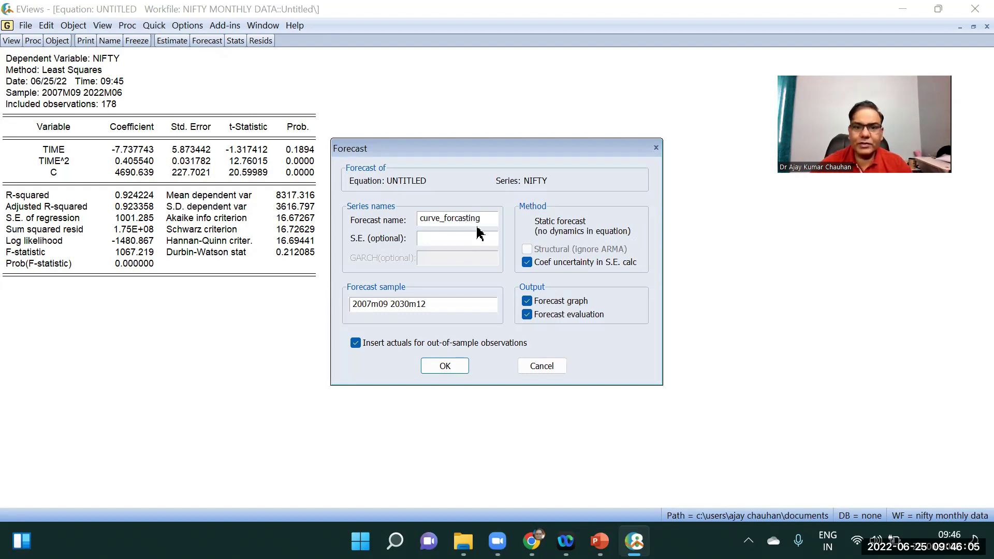
# Set the forecast sample for curve_forcasting to 2022m07 2030m12
pyautogui.click(371, 304)
pyautogui.press('BackSpace')
pyautogui.press('BackSpace')
pyautogui.write('22')
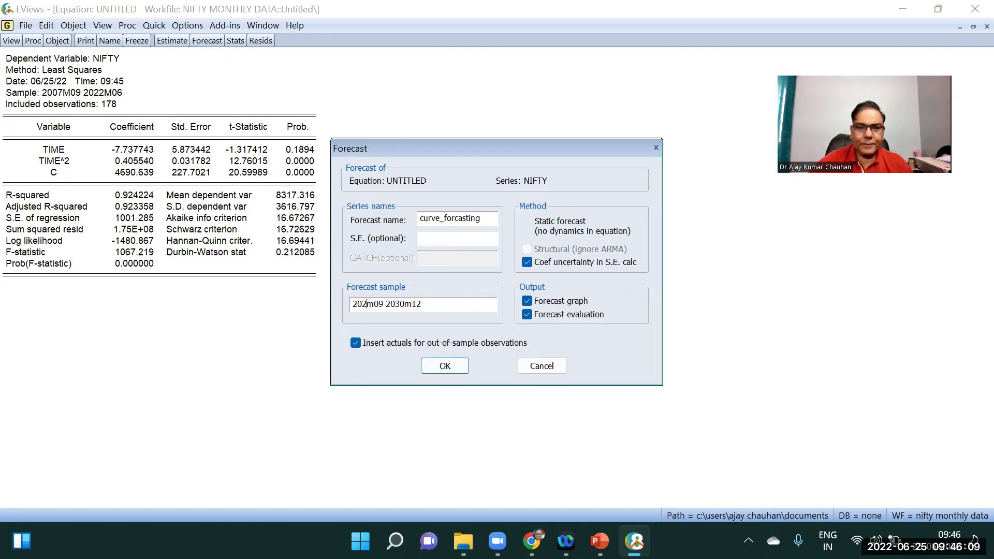
pyautogui.click(388, 304)
pyautogui.press('BackSpace')
pyautogui.write('7')
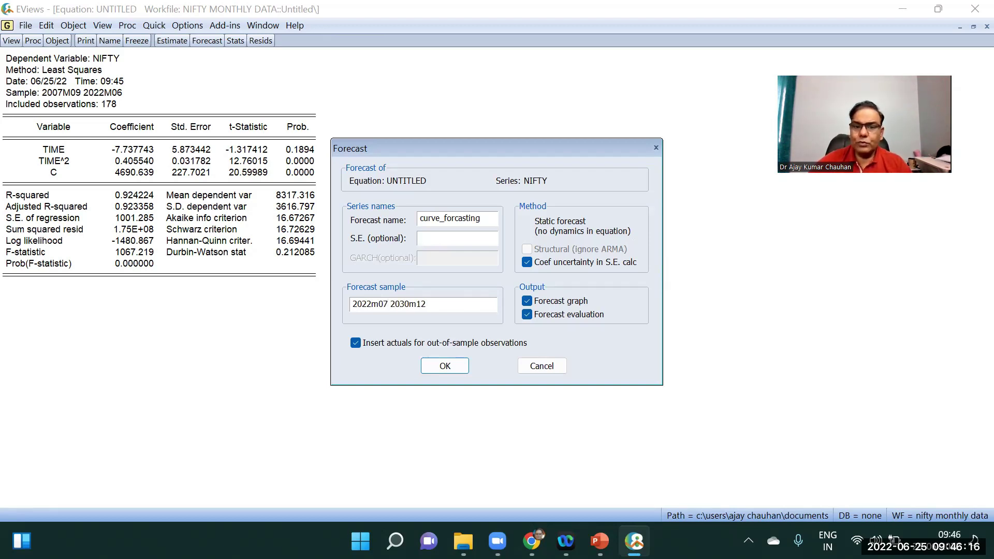
# Run the curve_forcasting forecast without inserting actuals for out-of-sample observations, and keep the untitled equation when asked about deleting it
pyautogui.click(355, 343)
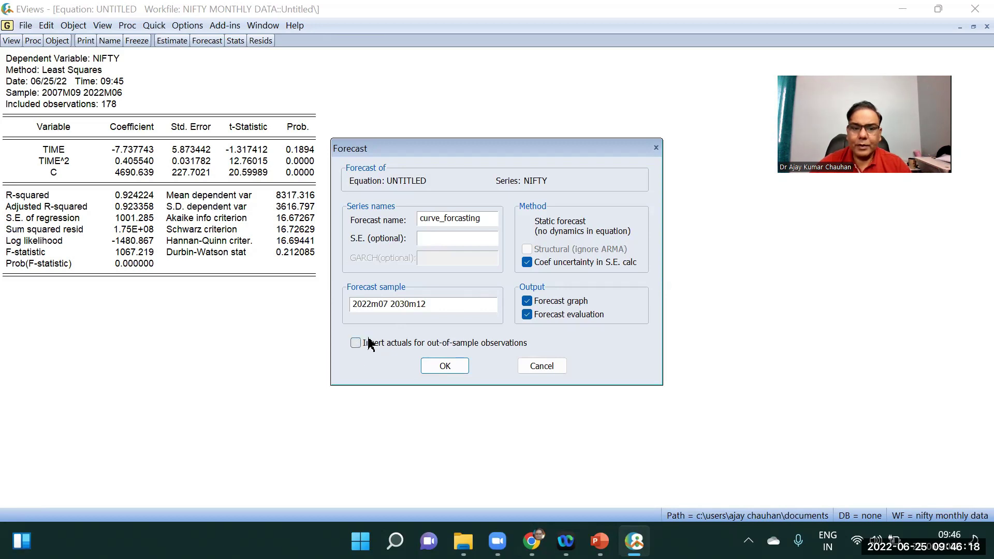
pyautogui.click(445, 366)
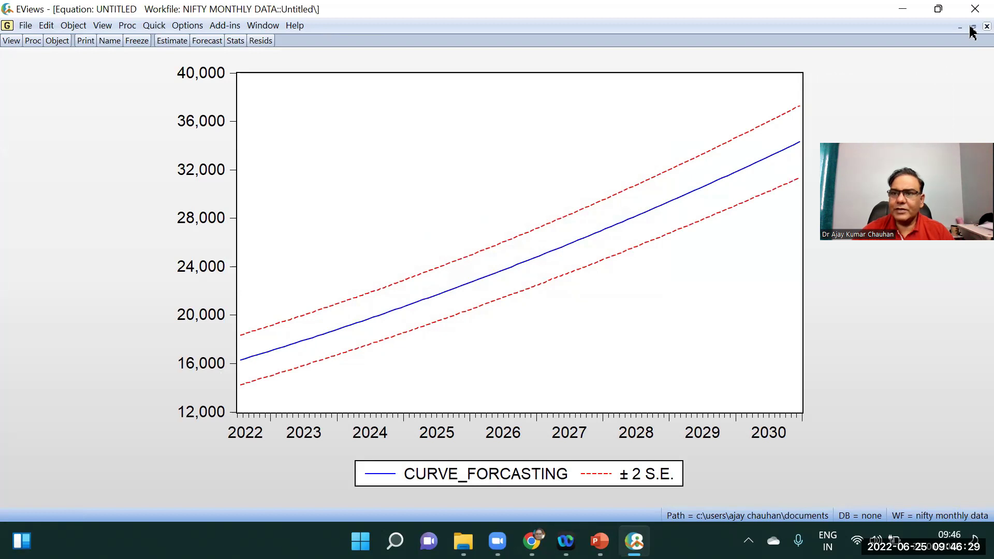
pyautogui.click(986, 26)
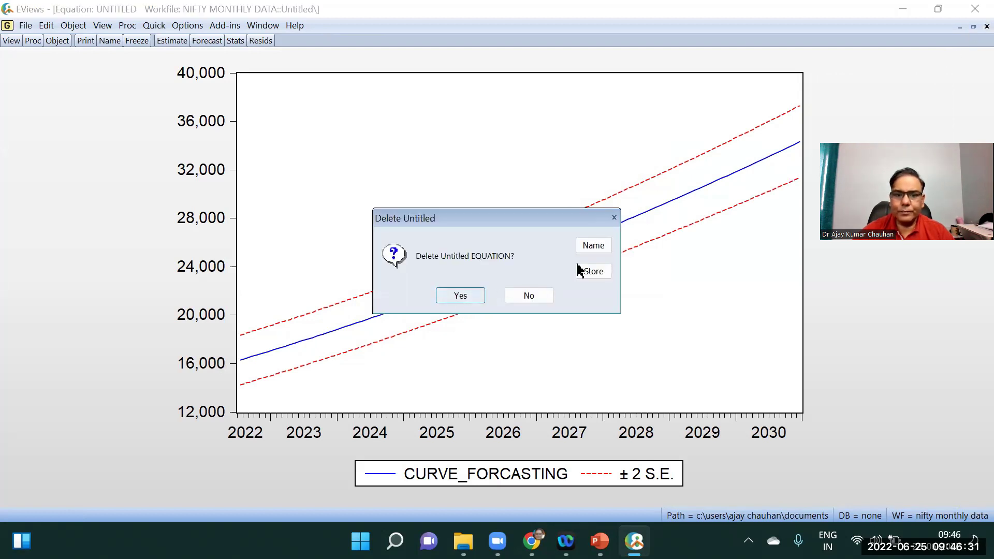
pyautogui.click(528, 298)
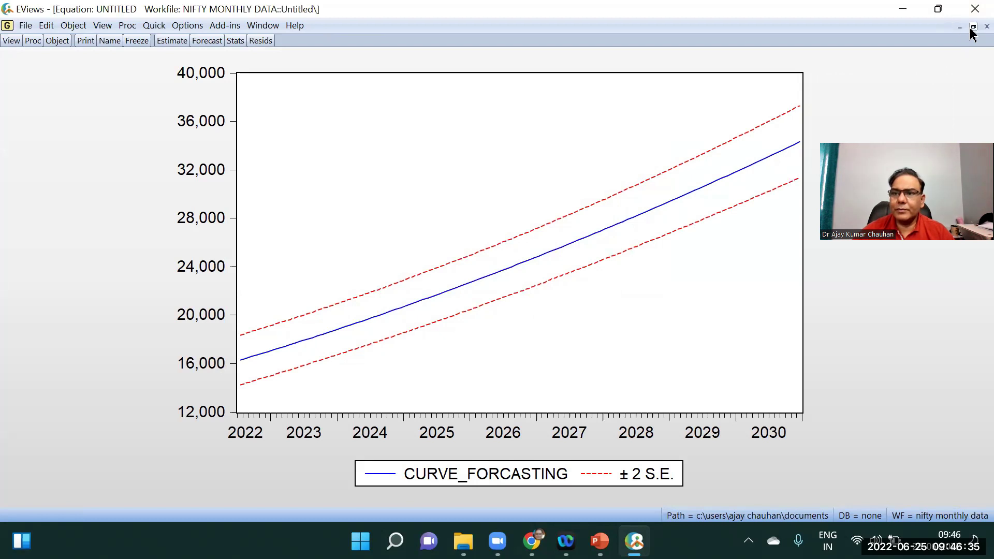
# Delete the untitled quadratic trend equation and open the curve_forcasting and nifty series together as a group
pyautogui.click(987, 26)
pyautogui.click(460, 296)
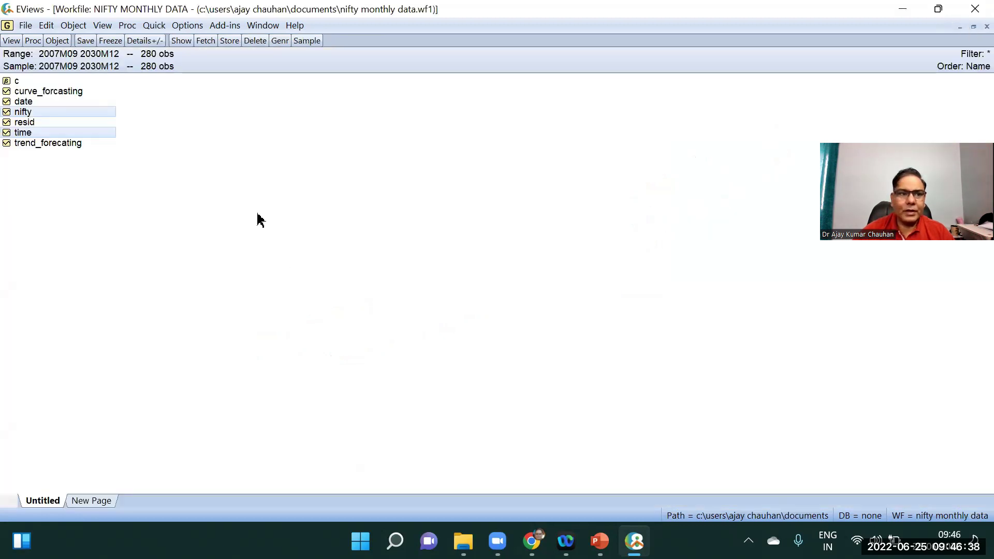
pyautogui.click(61, 91)
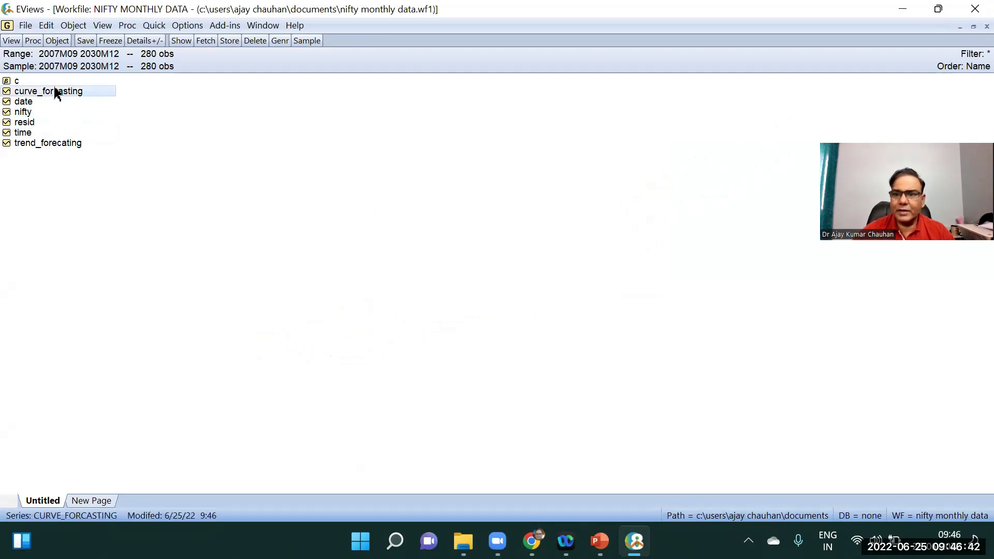
pyautogui.keyDown('ctrl'); pyautogui.click(52, 102); pyautogui.keyUp('ctrl')
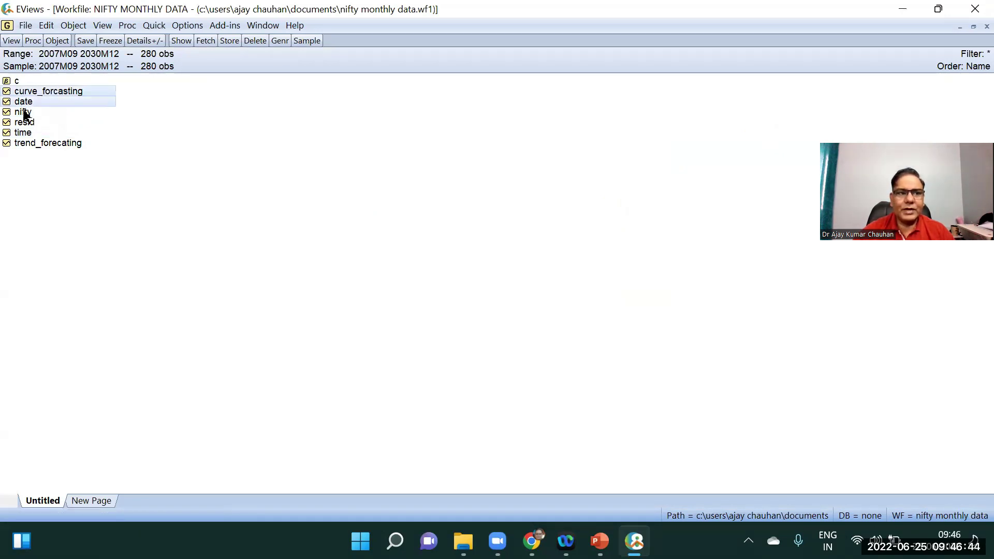
pyautogui.keyDown('ctrl'); pyautogui.click(27, 111); pyautogui.keyUp('ctrl')
pyautogui.rightClick(77, 95)
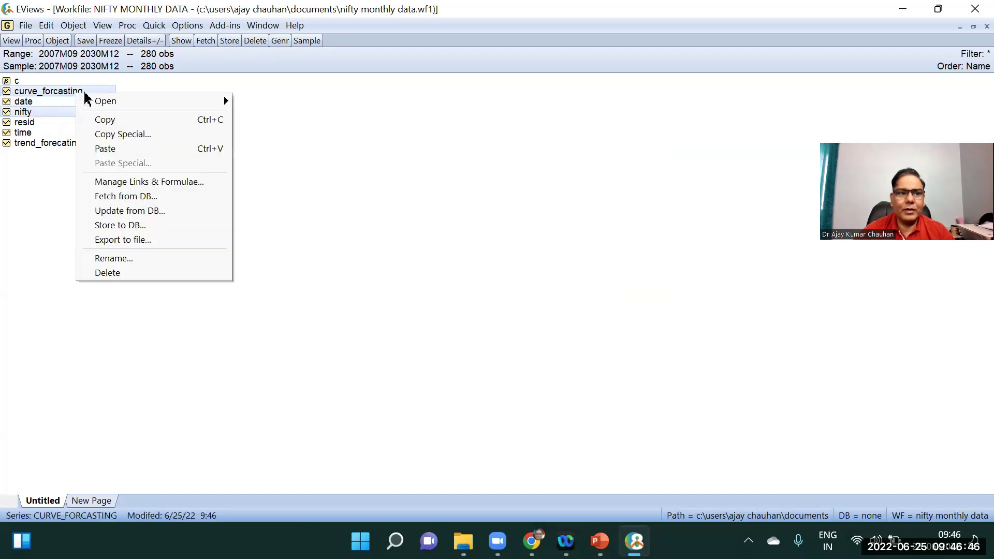
pyautogui.click(267, 100)
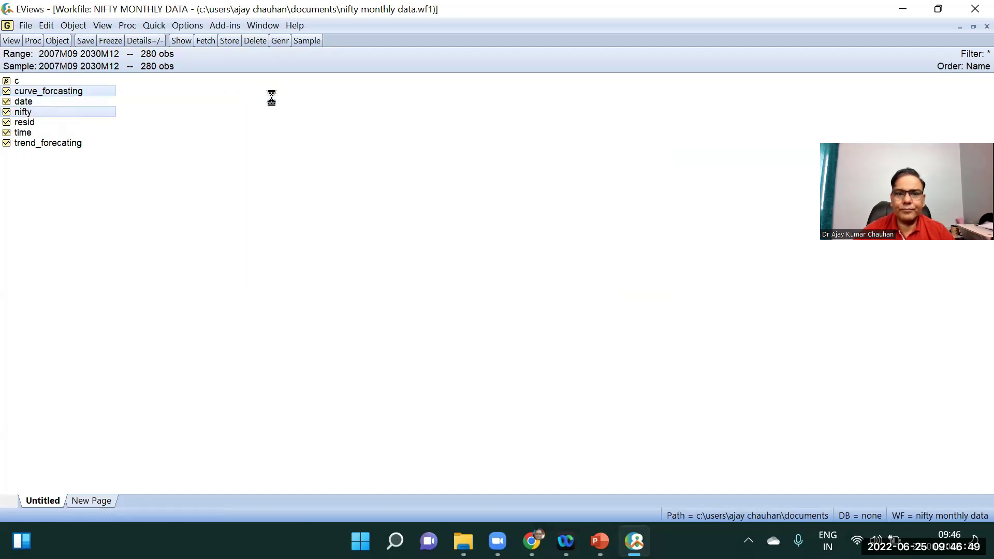
# Plot the curve_forcasting and nifty group as a single Line & Symbol graph of raw data and inspect points along the forecast curve
pyautogui.click(11, 41)
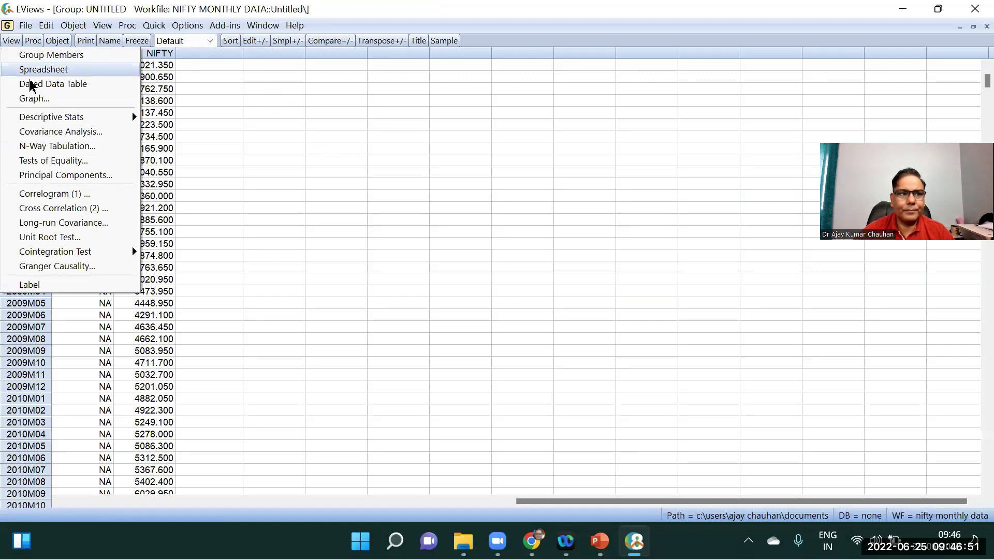
pyautogui.click(38, 100)
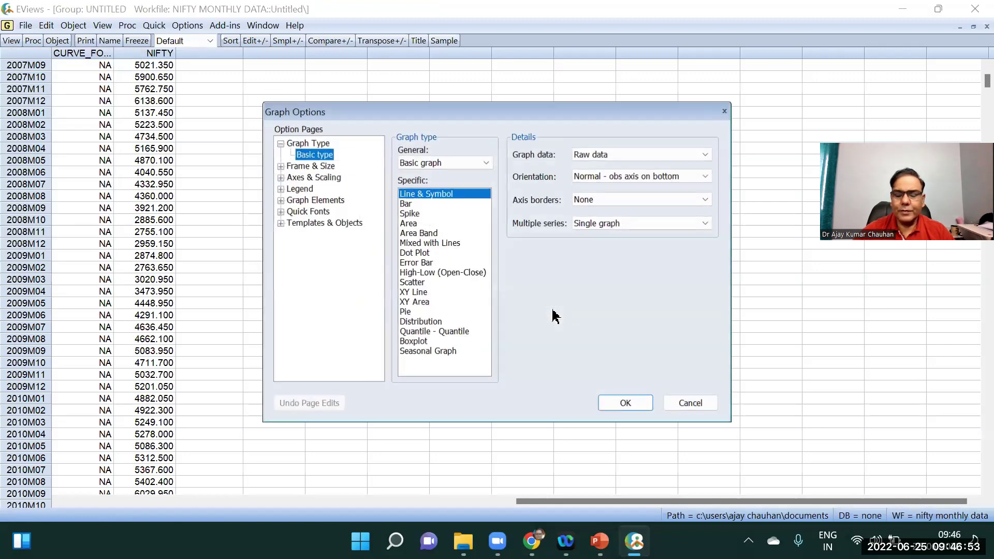
pyautogui.click(626, 405)
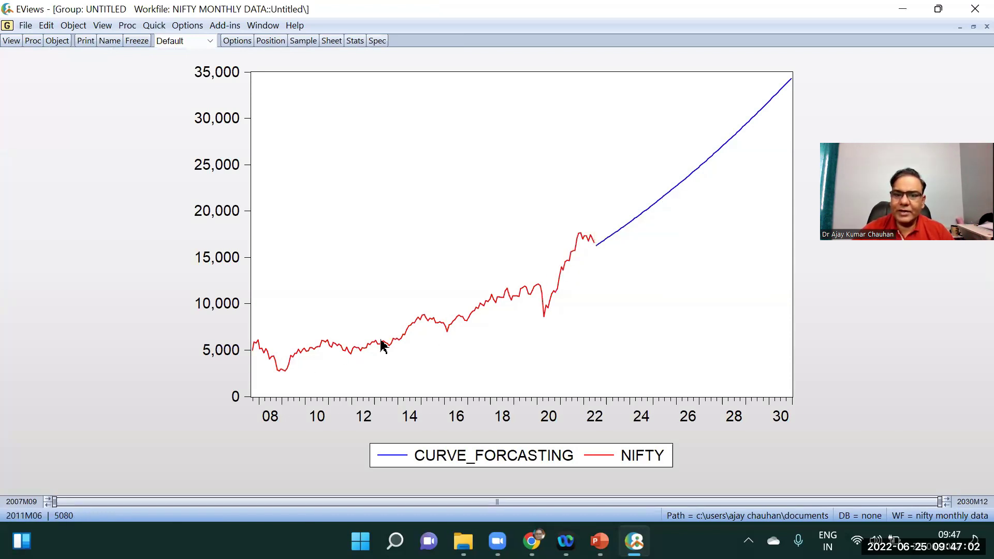
pyautogui.moveTo(608, 241)
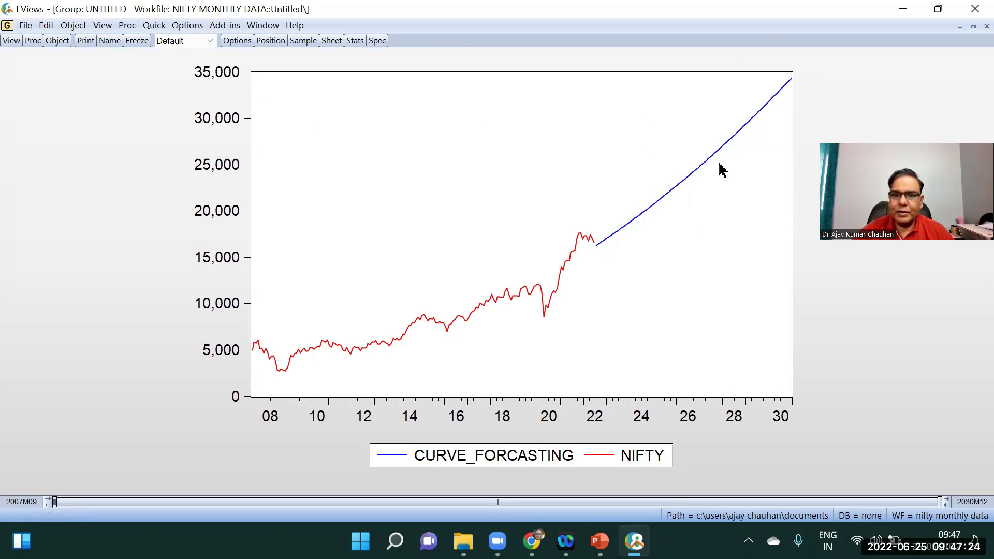
pyautogui.moveTo(754, 160)
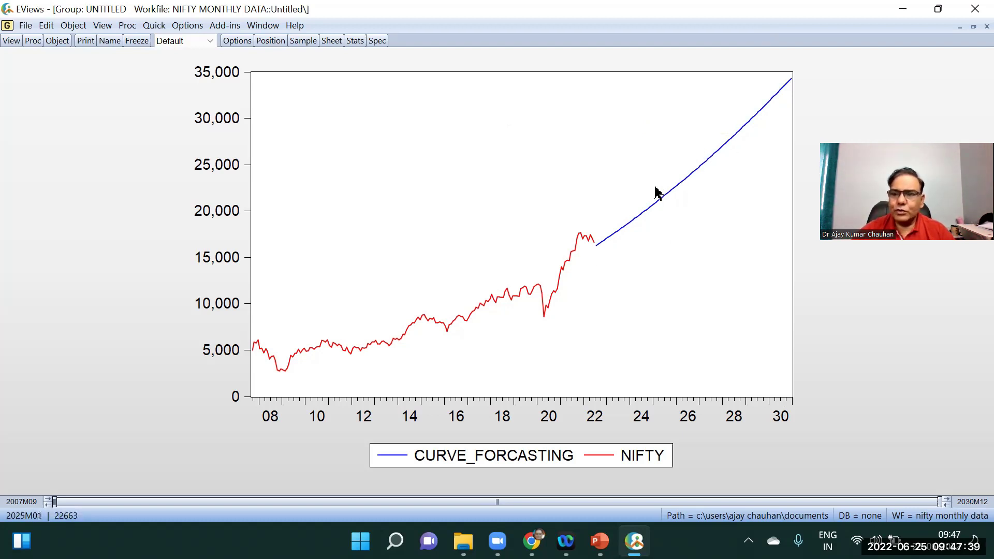
pyautogui.moveTo(655, 192)
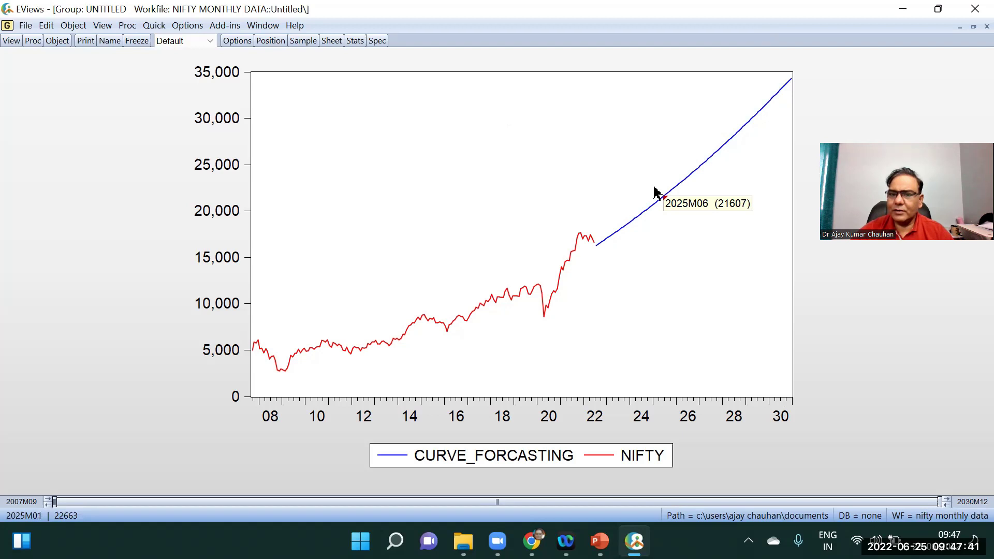
pyautogui.moveTo(693, 176)
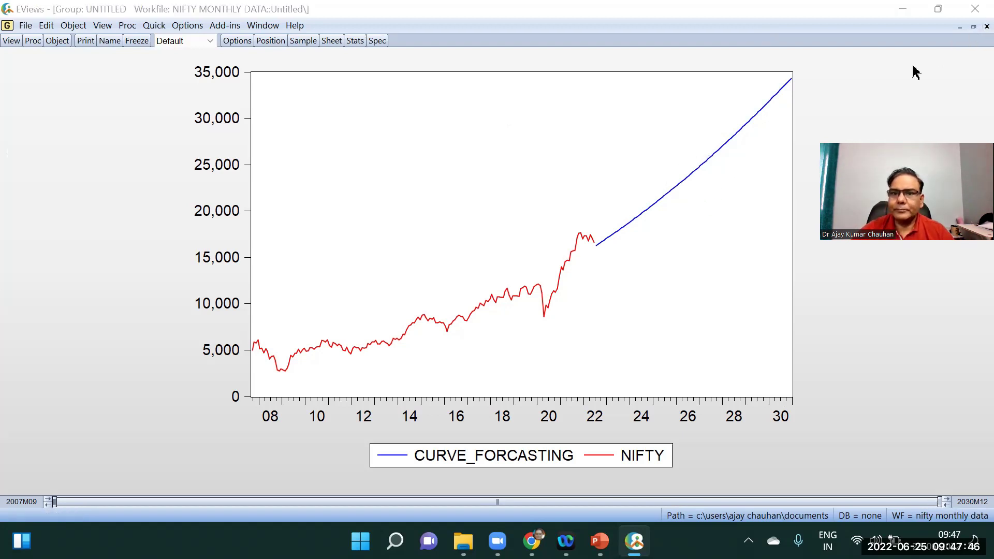
# Delete the untitled group and open the nifty and time series as a new equation
pyautogui.click(986, 26)
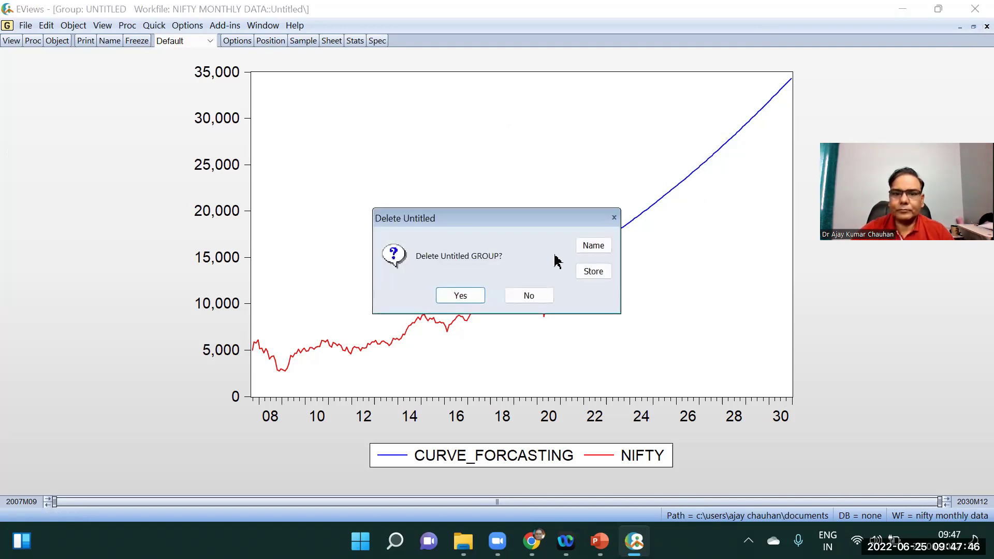
pyautogui.click(473, 296)
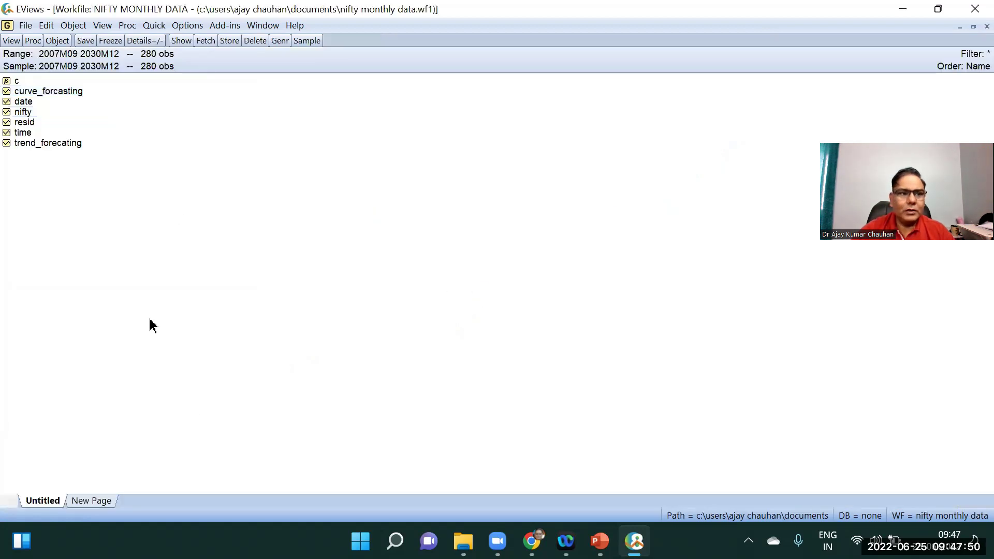
pyautogui.click(23, 113)
pyautogui.keyDown('ctrl'); pyautogui.click(29, 133); pyautogui.keyUp('ctrl')
pyautogui.rightClick(29, 134)
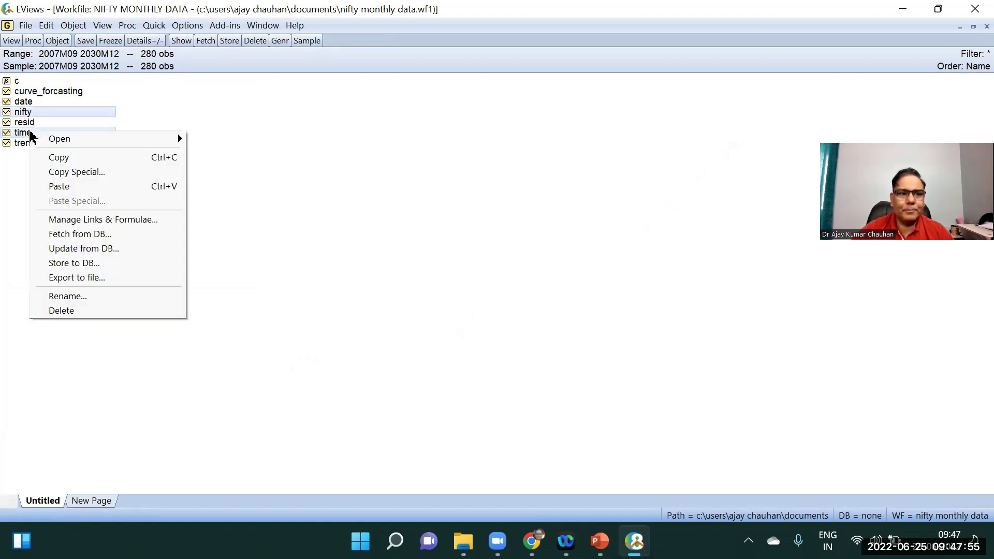
pyautogui.moveTo(151, 139)
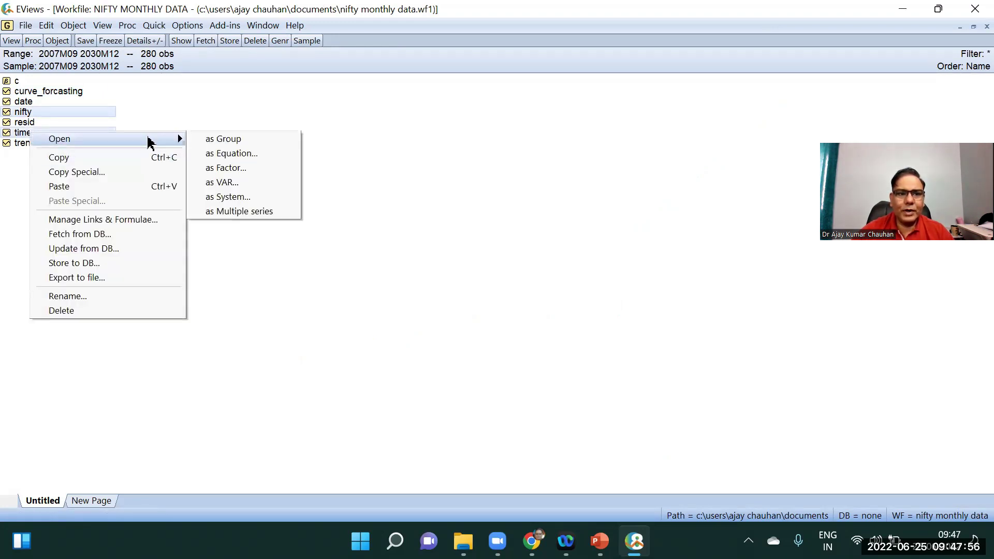
pyautogui.click(231, 153)
# Change the dependent variable to the log of nifty so the specification reads log(nifty) time c
pyautogui.click(434, 215)
pyautogui.click(343, 201)
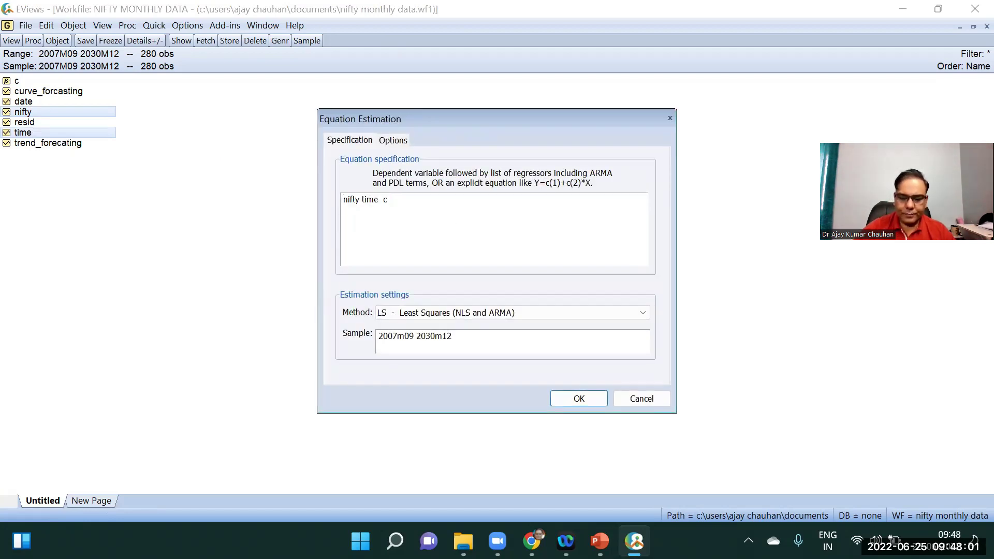
pyautogui.write('log(')
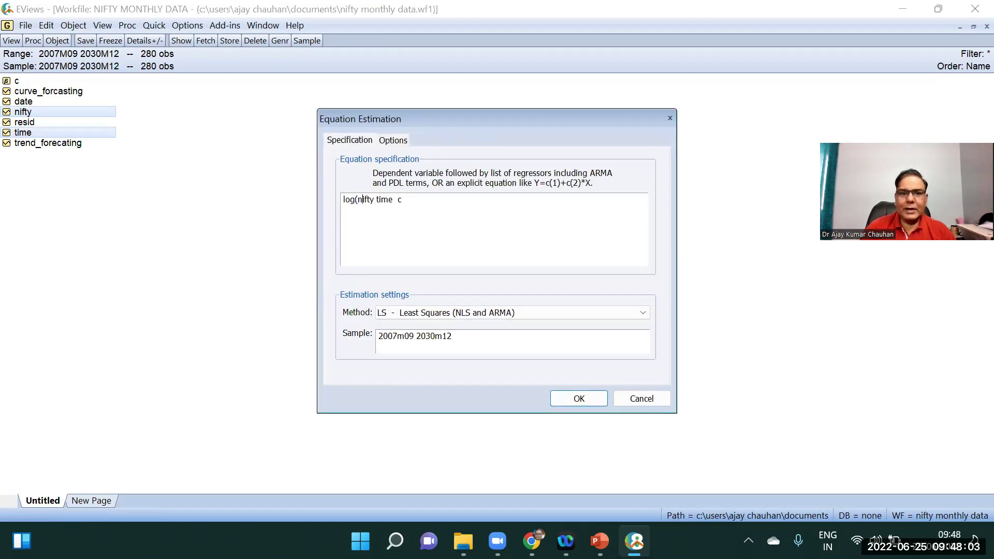
pyautogui.click(375, 200)
pyautogui.write(')')
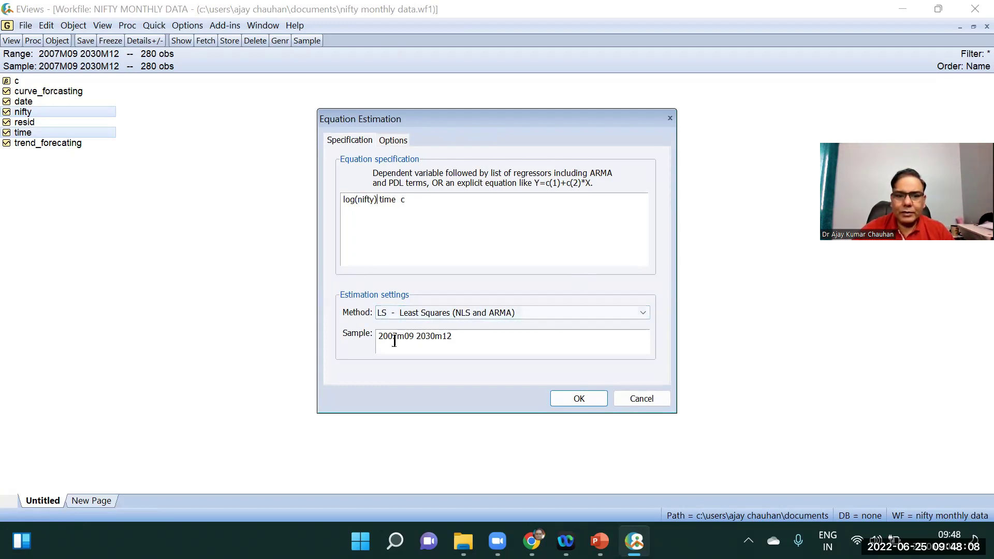
# Set the estimation sample to 2007m09 2022m06 and estimate the log(nifty) growth equation by least squares
pyautogui.click(424, 336)
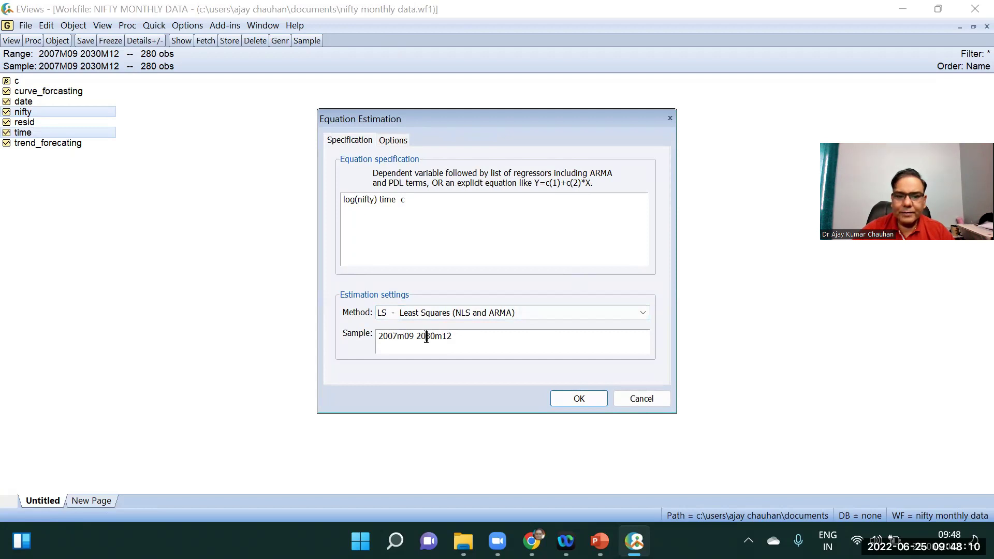
pyautogui.write('22')
pyautogui.press('Delete')
pyautogui.press('Delete')
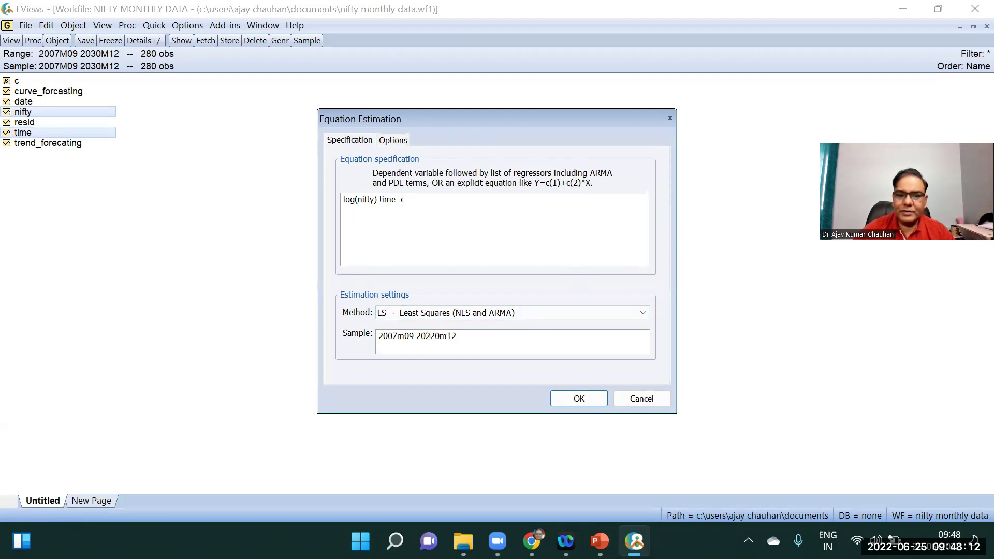
pyautogui.press('Right')
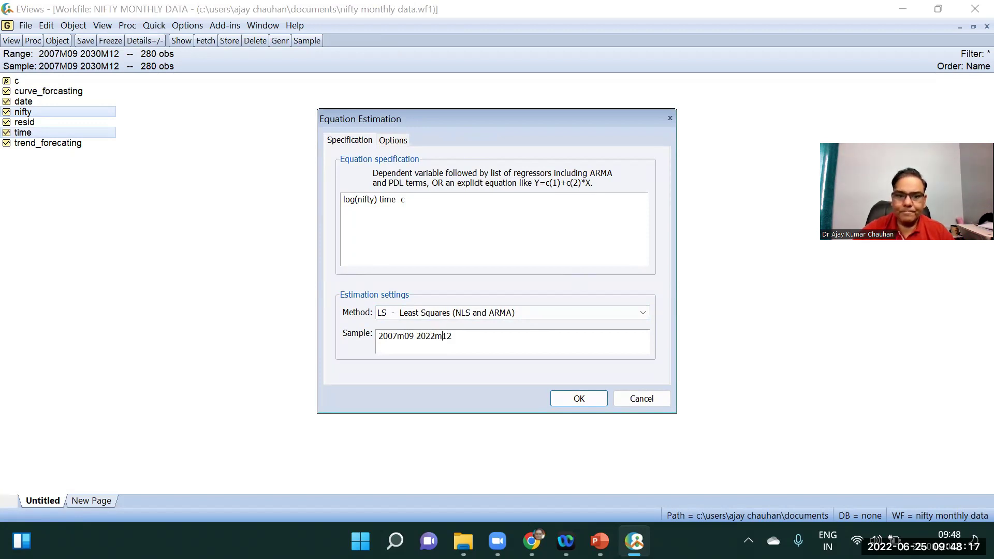
pyautogui.write('0')
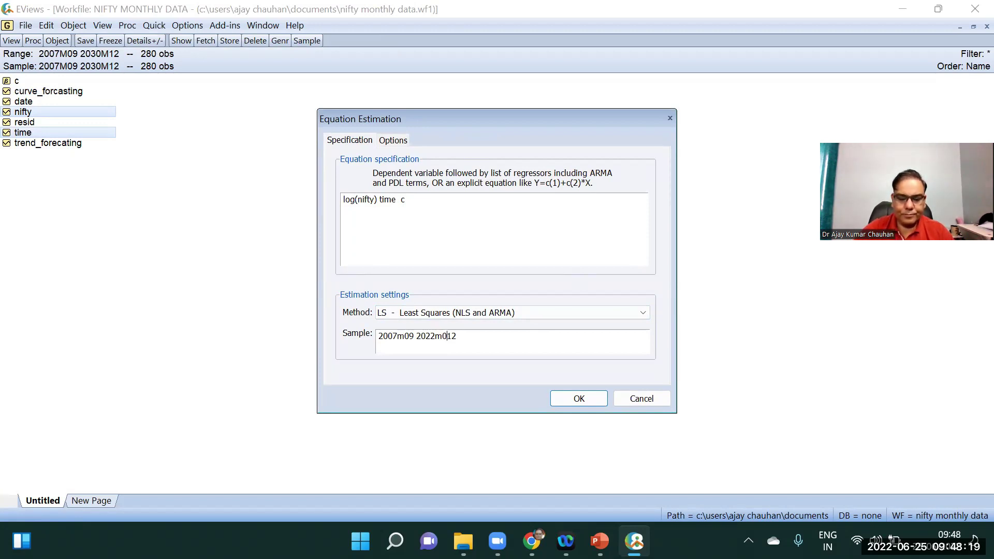
pyautogui.write('6')
pyautogui.press('Delete')
pyautogui.press('Delete')
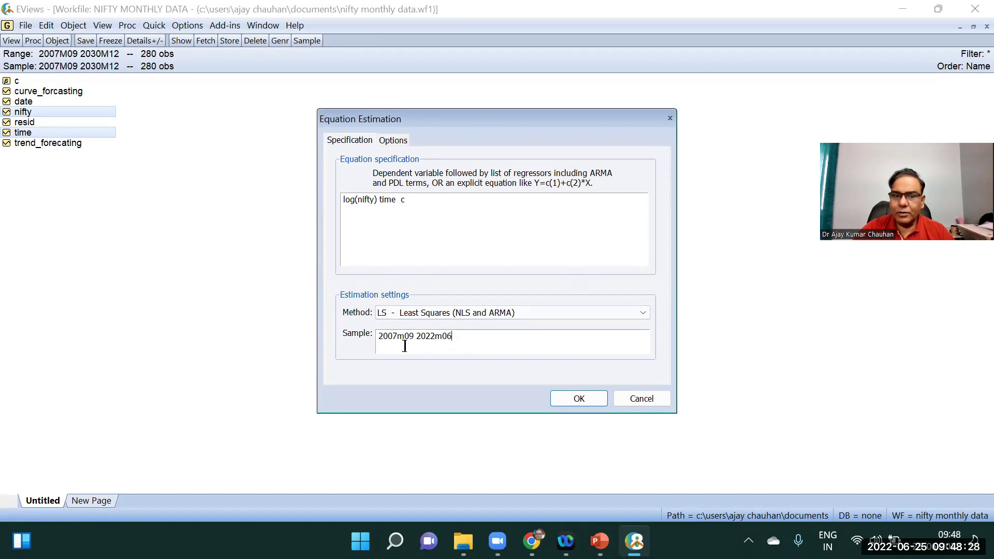
pyautogui.click(591, 402)
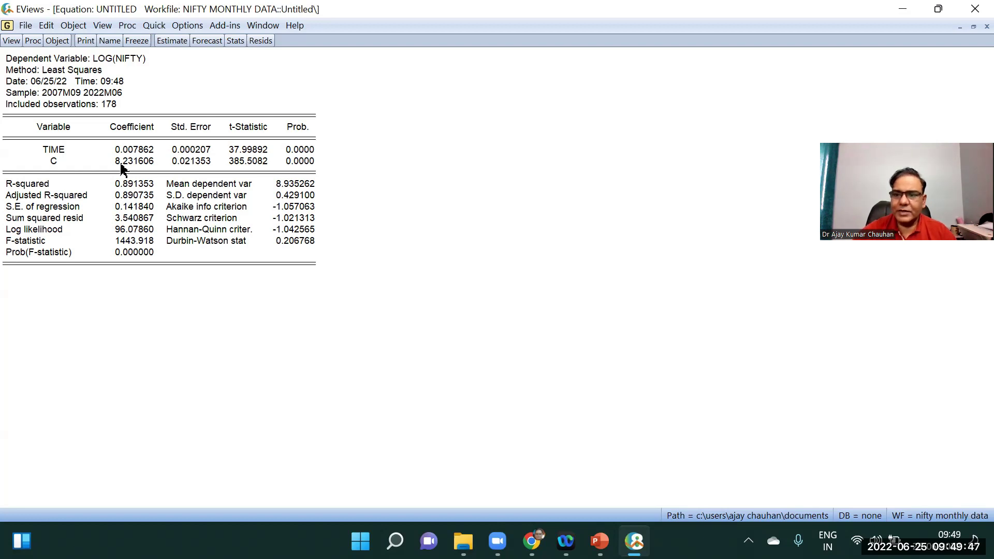
# Start a forecast of NIFTY from the log growth equation and set its forecast sample to 2022m07 2030m12
pyautogui.click(214, 45)
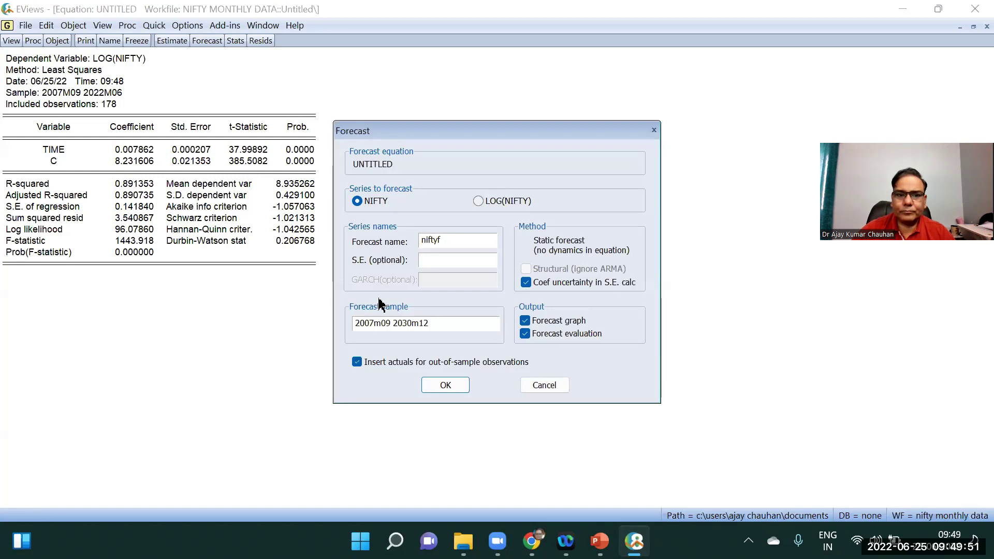
pyautogui.press('Delete')
pyautogui.press('BackSpace')
pyautogui.write('22')
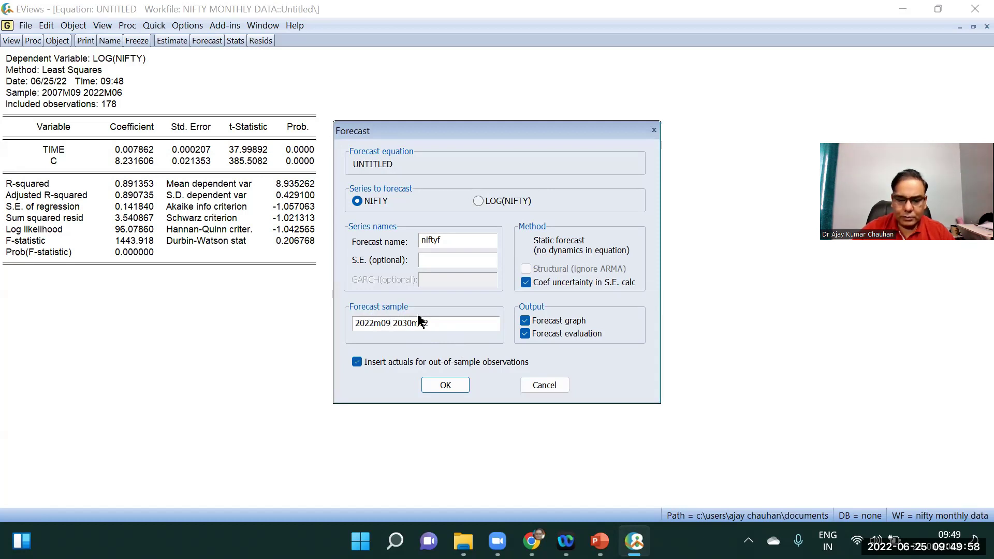
pyautogui.press('Right')
pyautogui.press('Right')
pyautogui.press('Right')
pyautogui.press('BackSpace')
pyautogui.write('7')
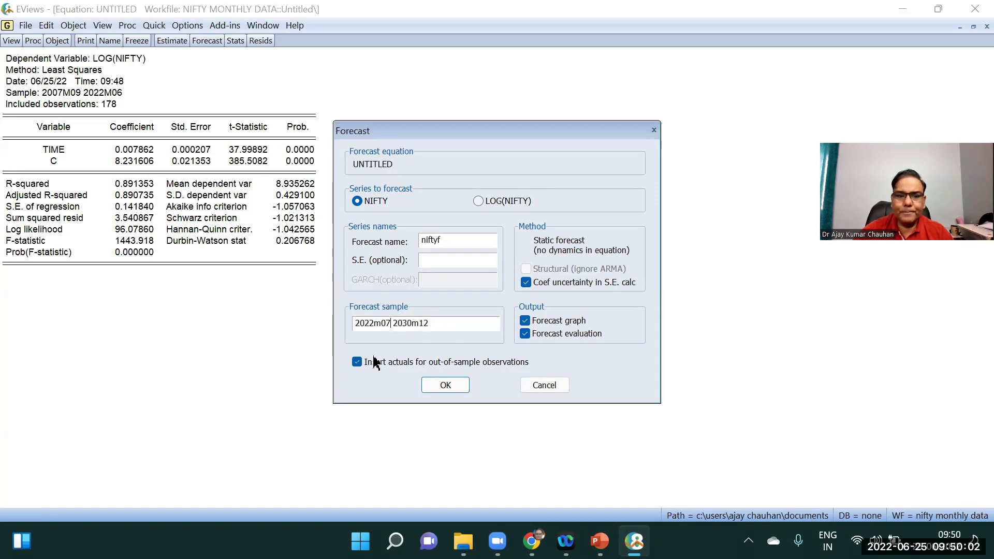
# Turn off inserting actuals for out-of-sample observations, name the forecast series GrowthF, and run the forecast
pyautogui.click(357, 363)
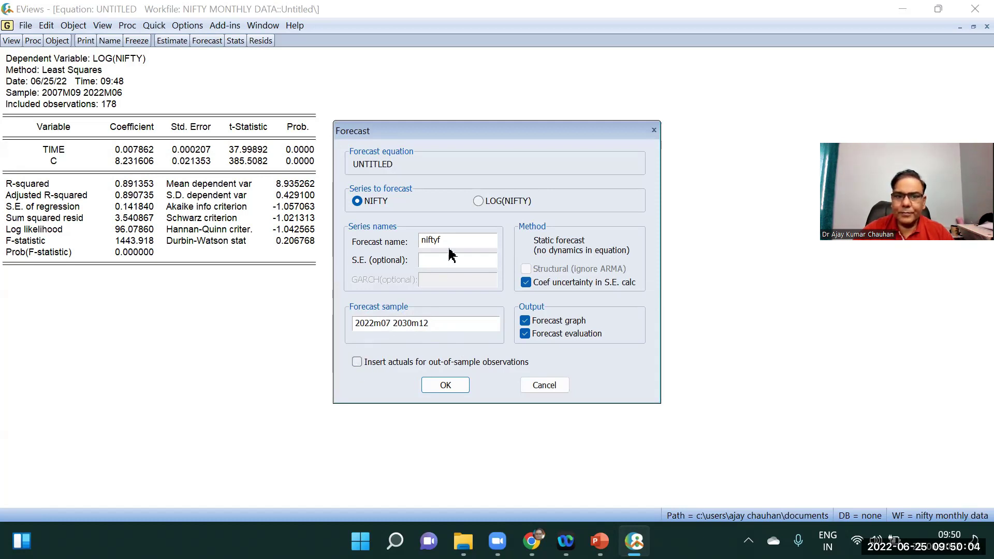
pyautogui.moveTo(439, 241); pyautogui.dragTo(416, 241)
pyautogui.write('Gr')
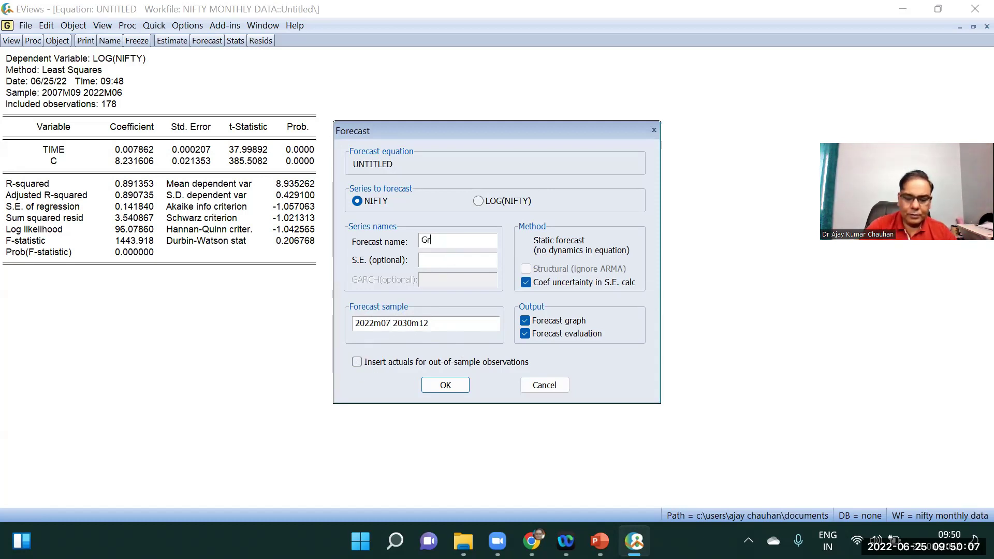
pyautogui.write('owth')
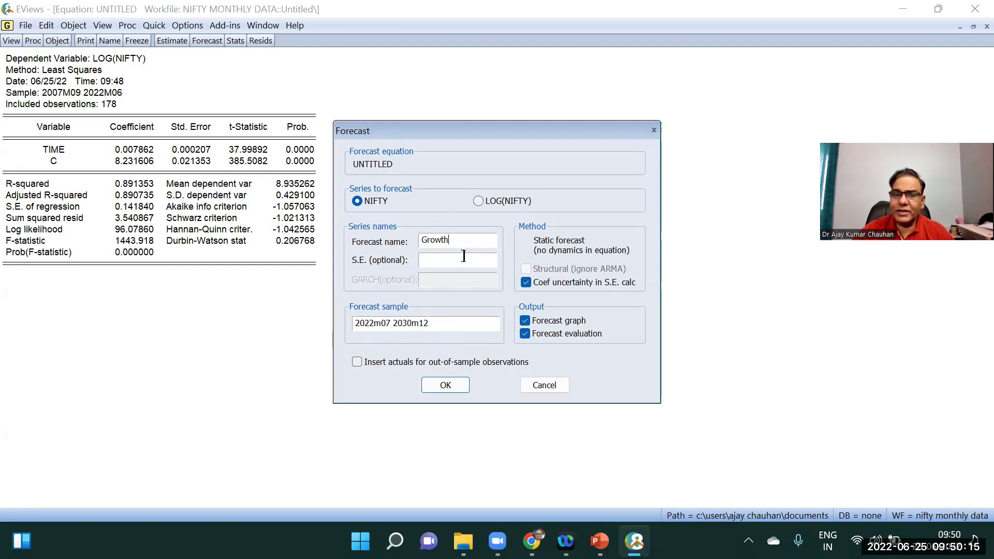
pyautogui.write('F')
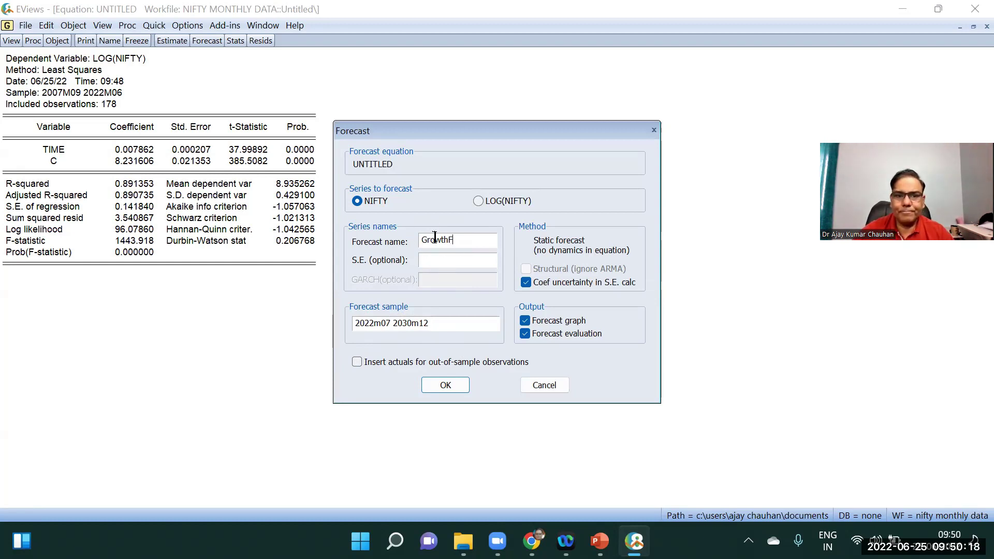
pyautogui.click(445, 385)
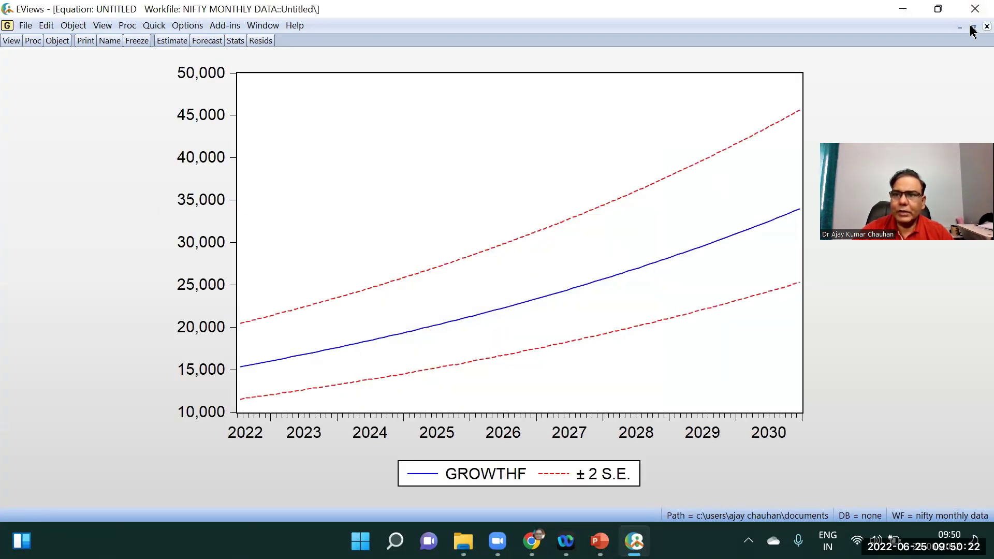
# Close the GrowthF forecast output, delete the untitled log growth equation, and clear the series selection in the workfile
pyautogui.click(986, 26)
pyautogui.click(469, 295)
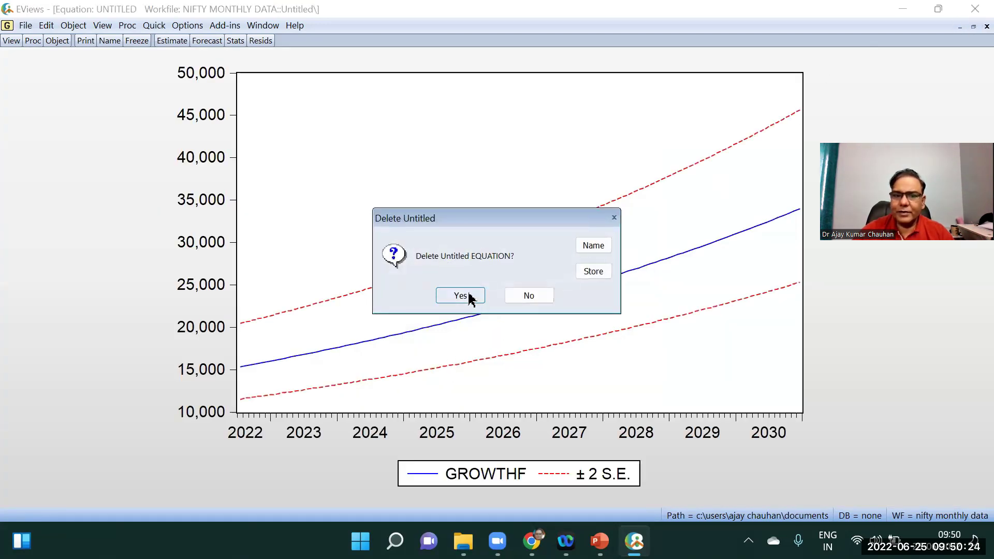
pyautogui.click(67, 172)
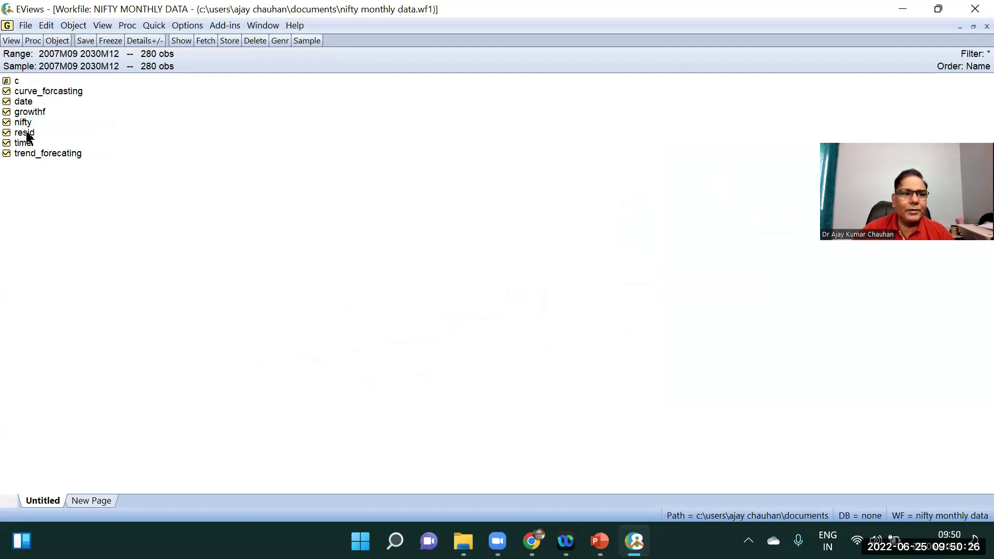
# Open the nifty and growthf series together as a group
pyautogui.click(24, 125)
pyautogui.keyDown('ctrl'); pyautogui.click(45, 113); pyautogui.keyUp('ctrl')
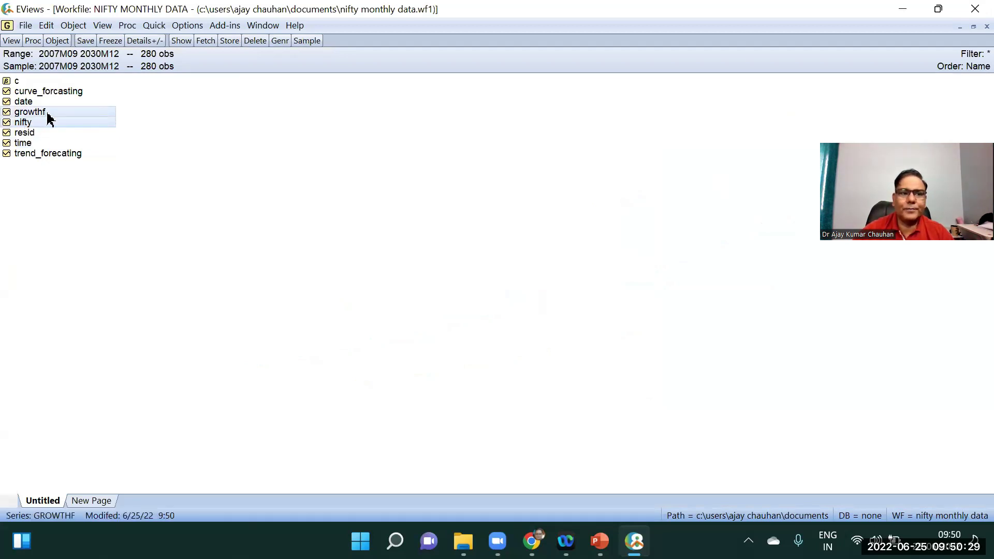
pyautogui.rightClick(73, 115)
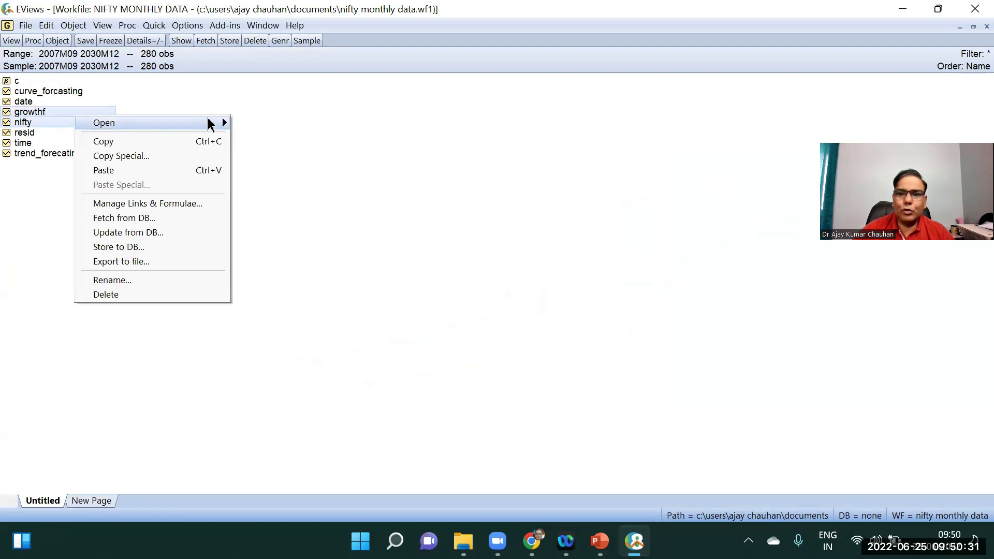
pyautogui.moveTo(212, 122)
pyautogui.click(266, 122)
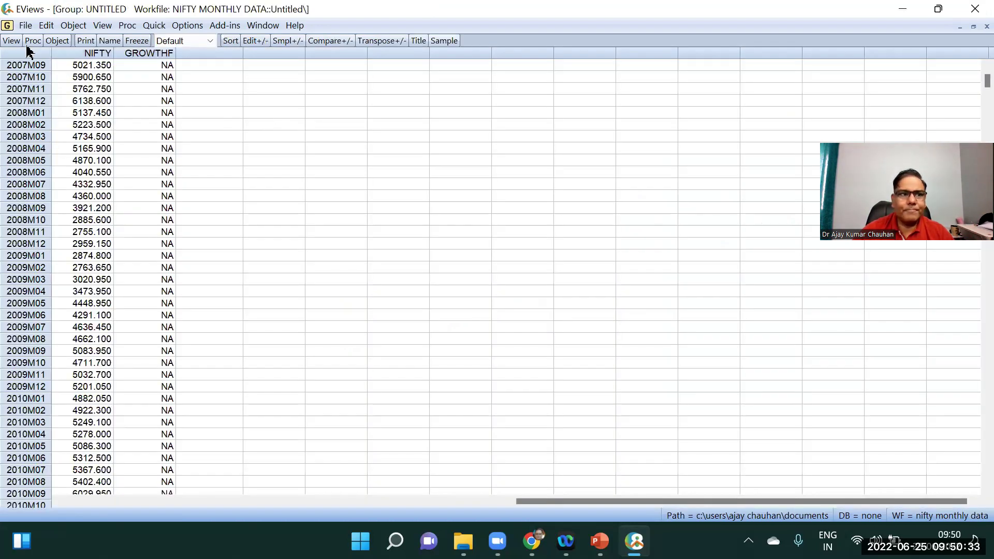
# Plot the NIFTY and GROWTHF group as a basic Line & Symbol graph of raw data in a single graph
pyautogui.click(11, 41)
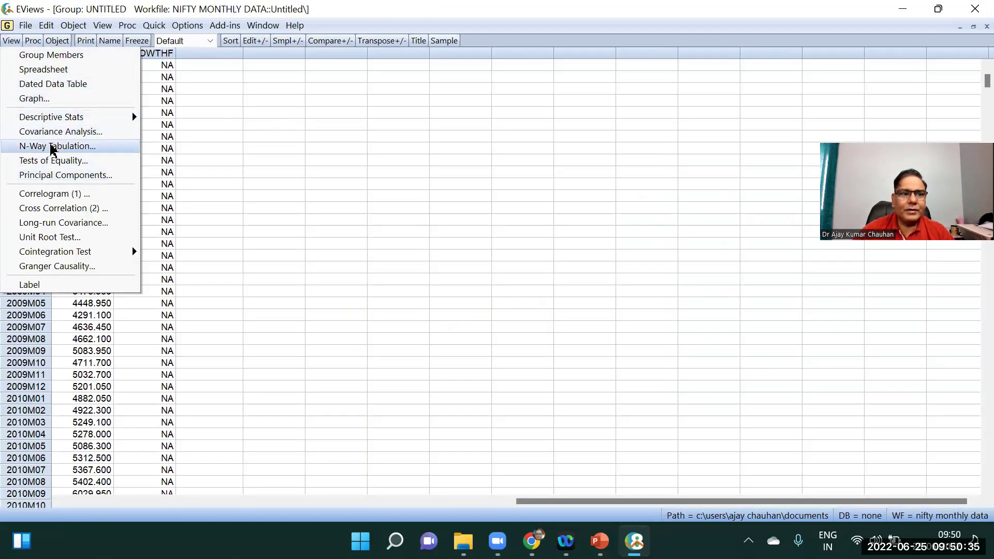
pyautogui.click(82, 99)
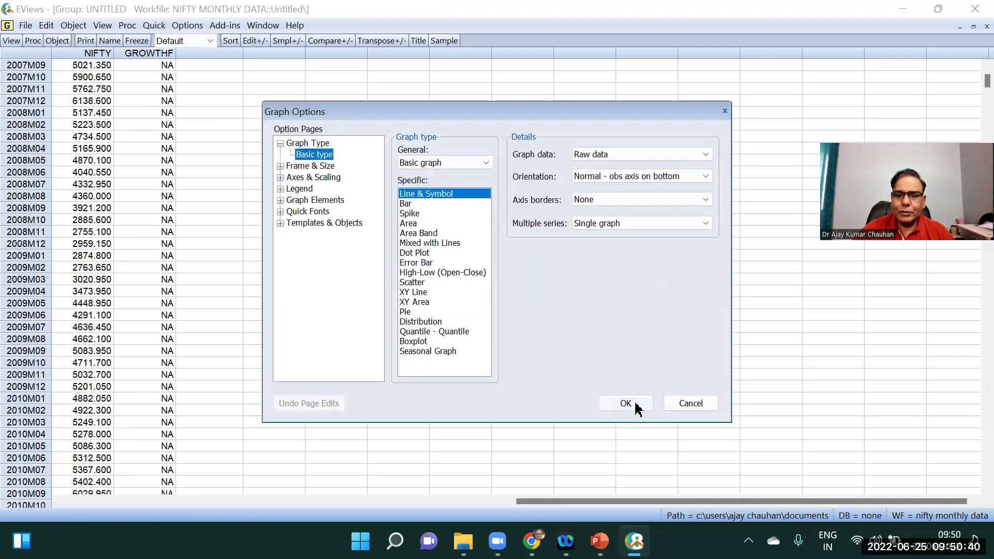
pyautogui.click(630, 406)
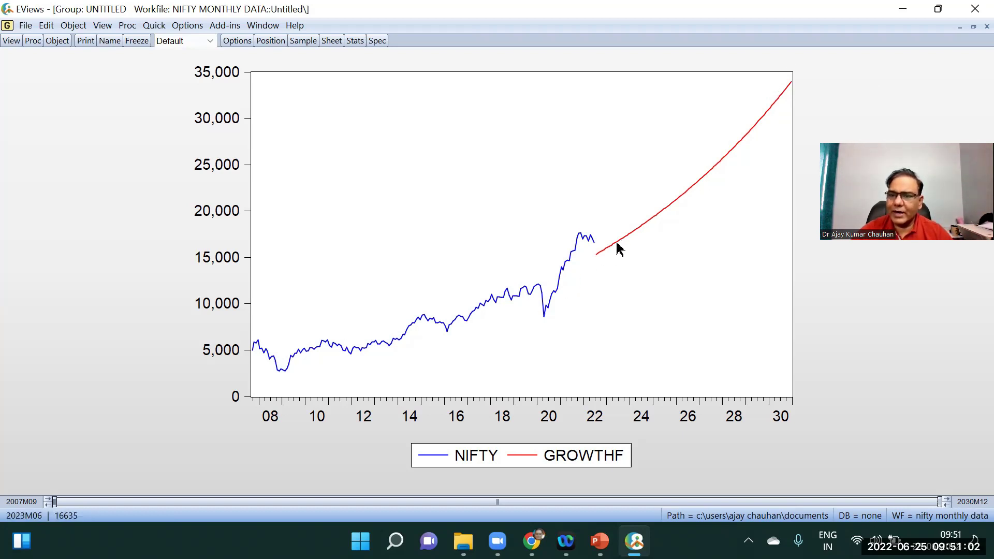
pyautogui.moveTo(619, 250)
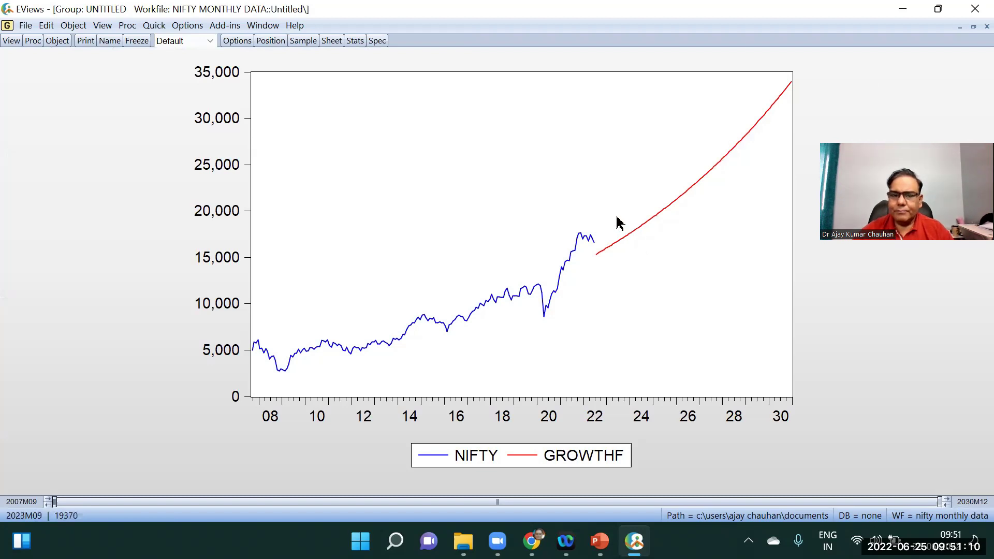
pyautogui.moveTo(537, 284)
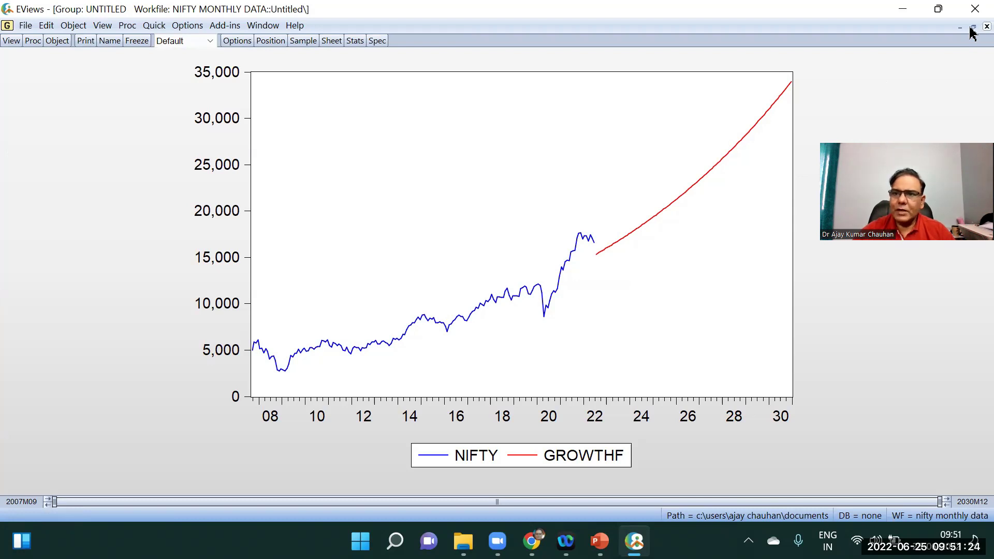
# Close the NIFTY and GROWTHF graph and delete its untitled group
pyautogui.click(987, 26)
pyautogui.click(465, 295)
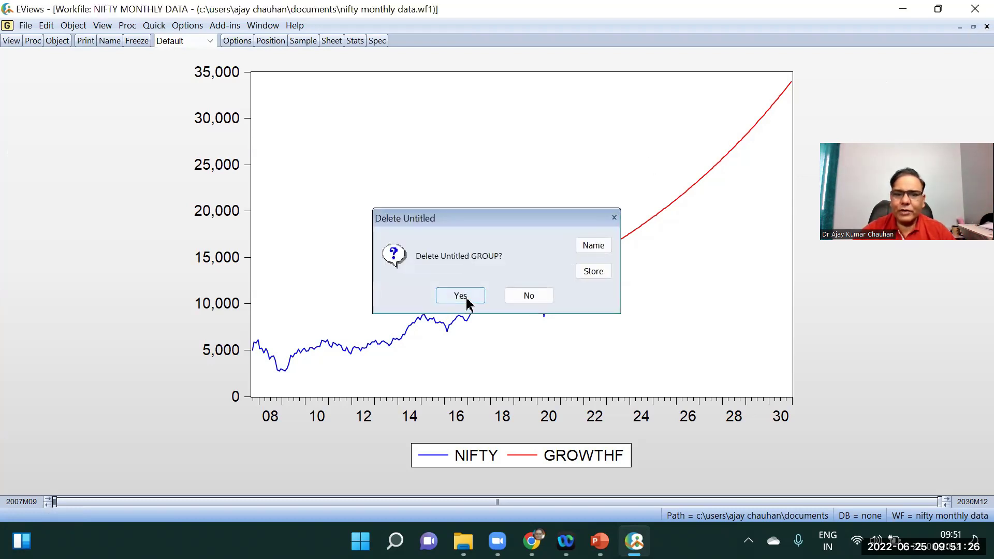
pyautogui.click(136, 217)
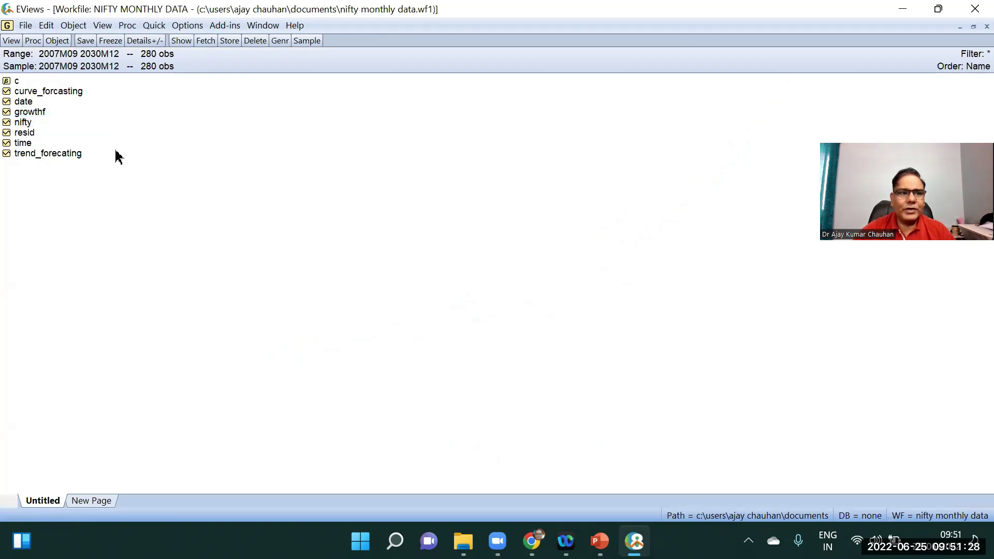
# Open the trend_forecating, curve_forcasting, growthf and nifty series together as one group
pyautogui.click(58, 154)
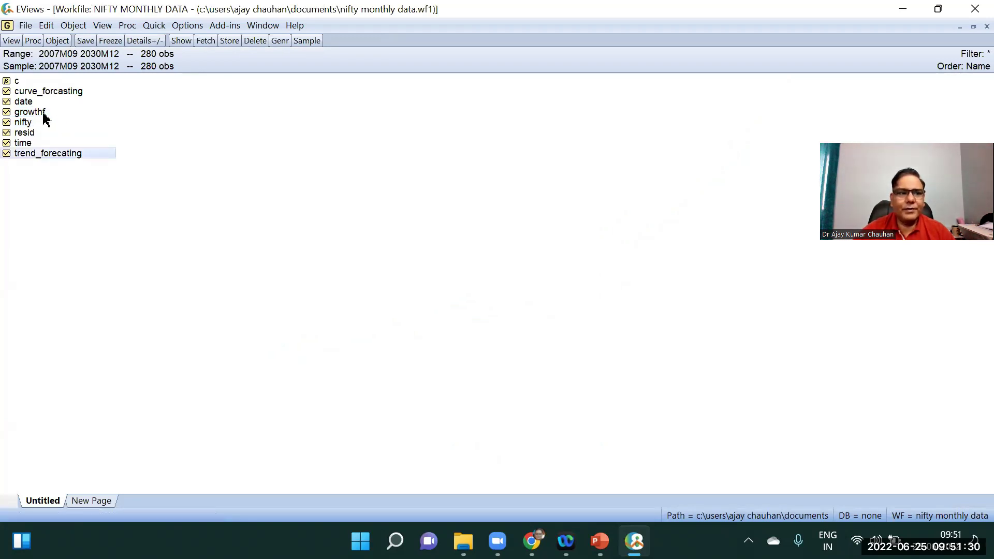
pyautogui.keyDown('ctrl'); pyautogui.click(57, 91); pyautogui.keyUp('ctrl')
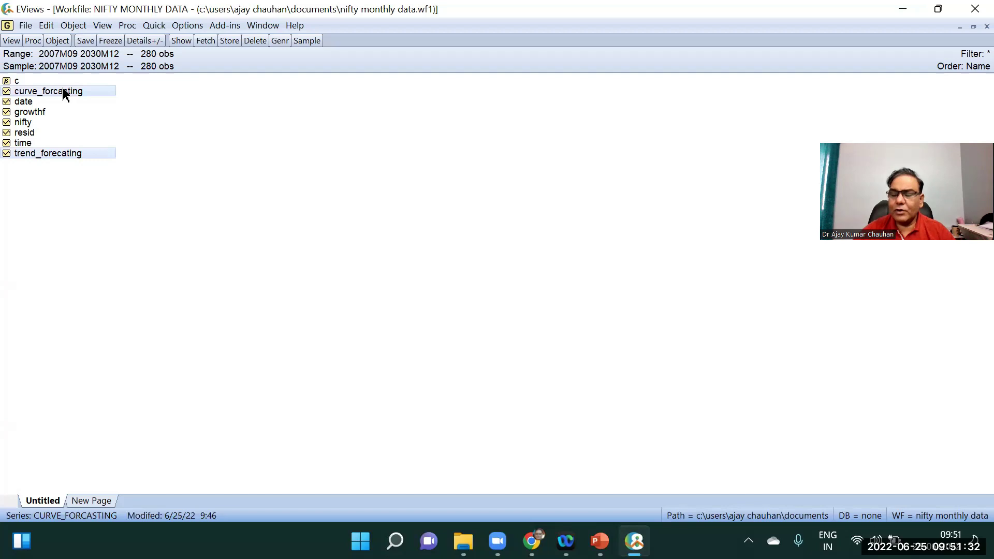
pyautogui.keyDown('ctrl'); pyautogui.click(36, 114); pyautogui.keyUp('ctrl')
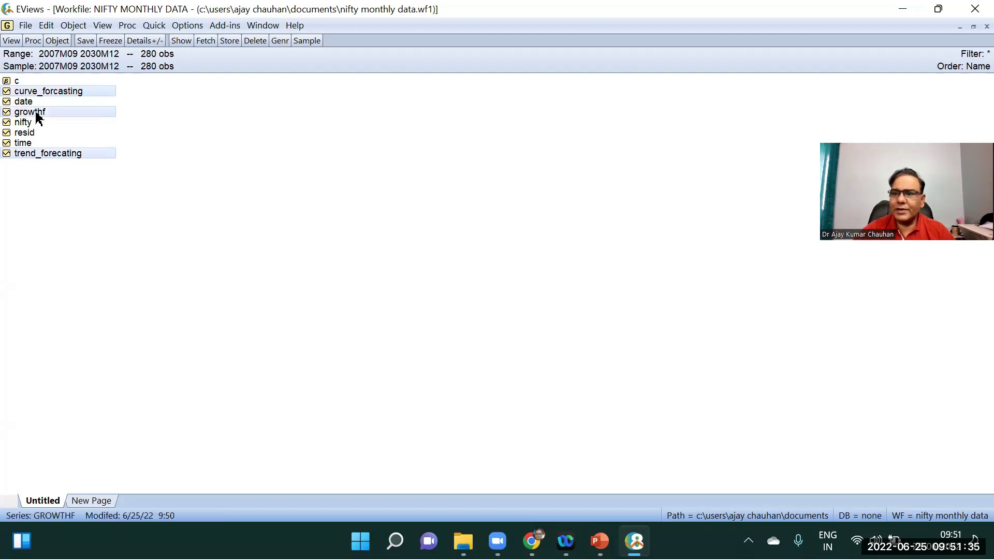
pyautogui.keyDown('ctrl'); pyautogui.click(26, 124); pyautogui.keyUp('ctrl')
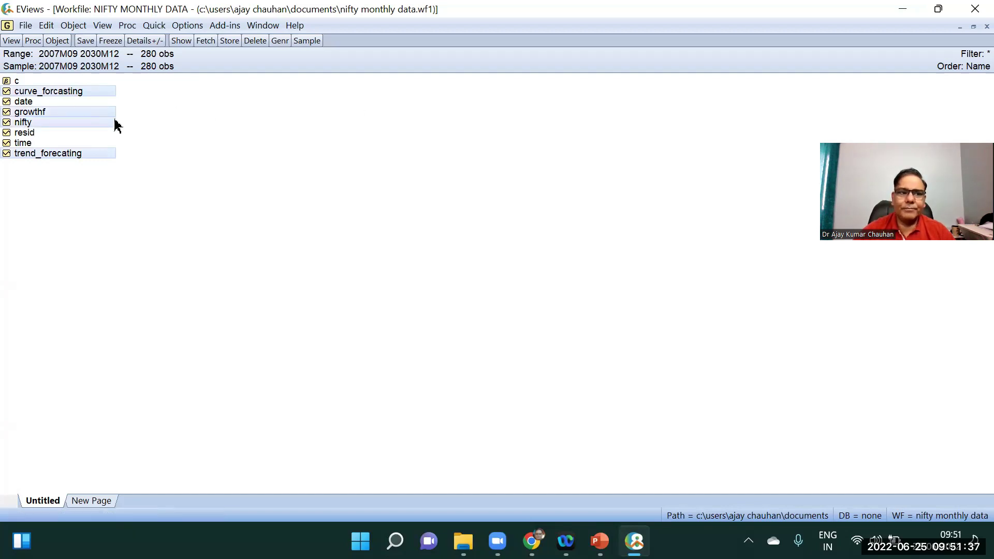
pyautogui.rightClick(110, 125)
pyautogui.moveTo(221, 128)
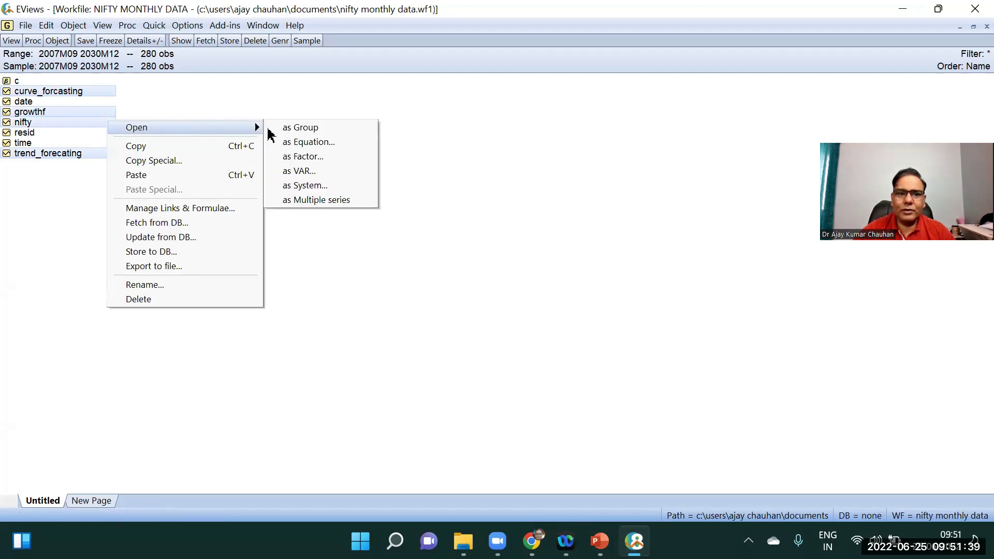
pyautogui.click(303, 133)
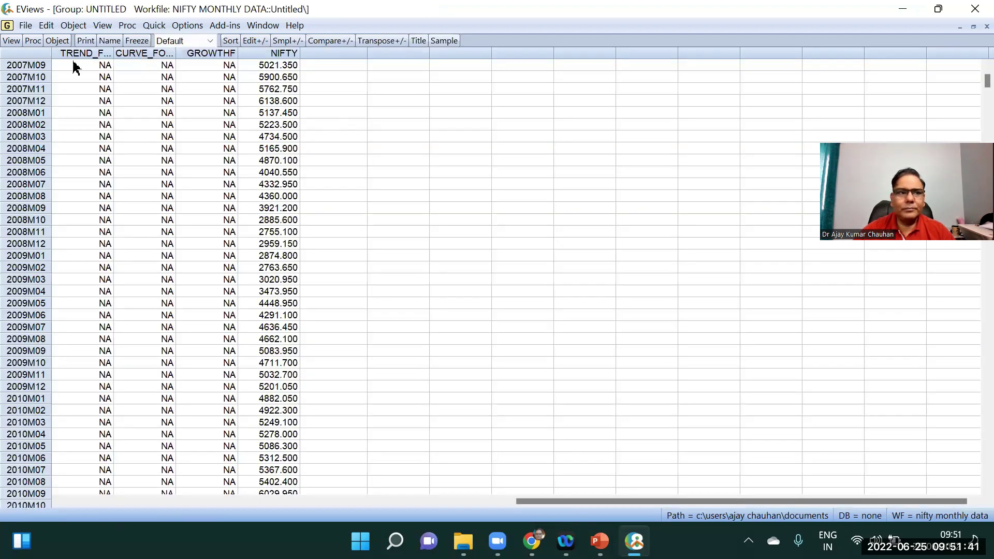
# Plot the three forecasts and NIFTY as a Line & Symbol graph of raw data in a single graph
pyautogui.click(12, 41)
pyautogui.click(41, 97)
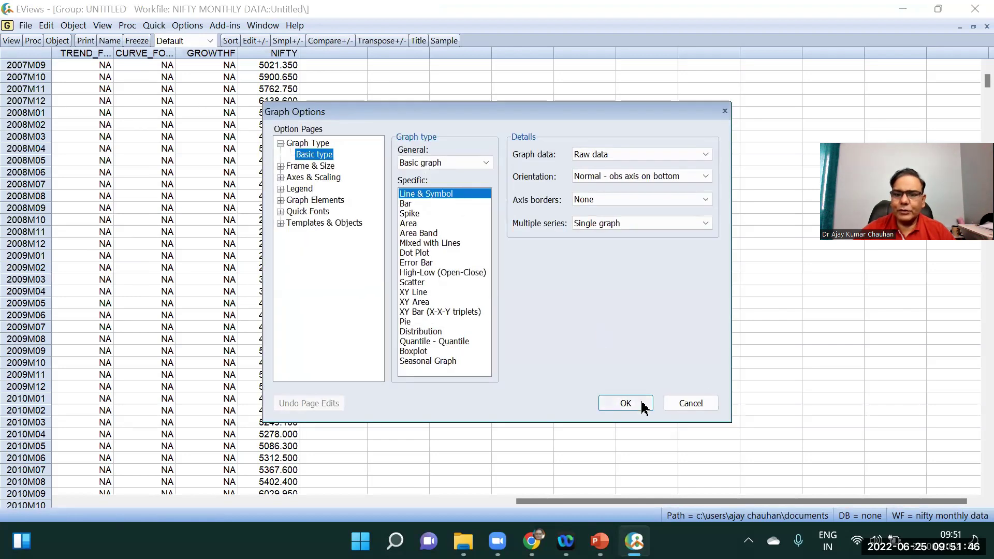
pyautogui.click(635, 401)
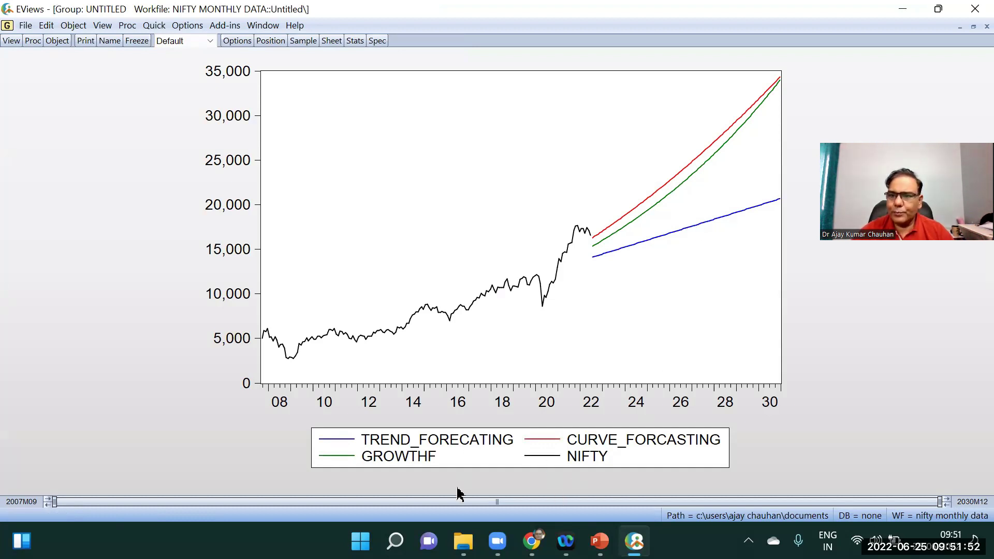
# Handwrite 85%, 89% and 92% beside the trend, growth and curve forecasts, and circle the upper forecasts' 2030 endpoint and the 35,000 axis label
pyautogui.hotkey('ctrl', '2')
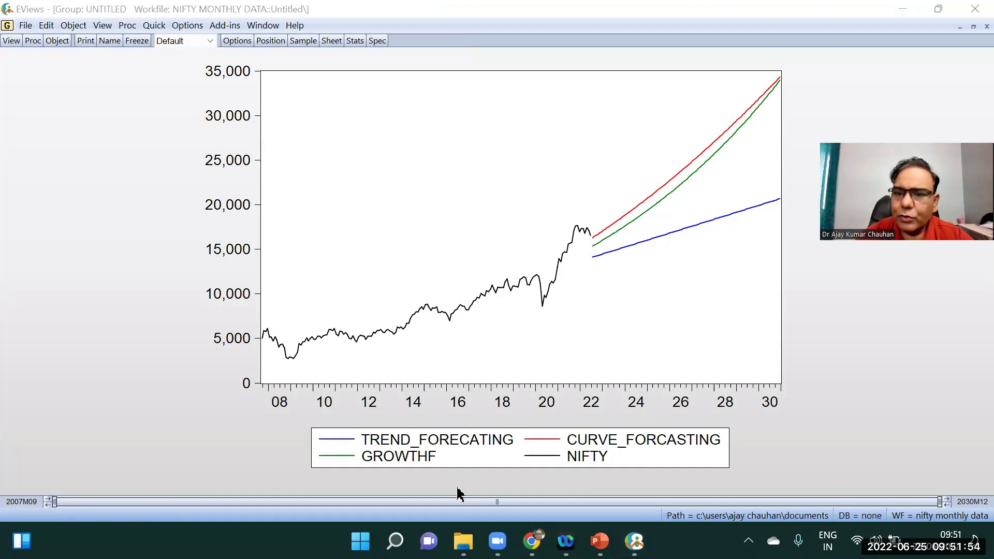
pyautogui.moveTo(688, 239)
pyautogui.mouseDown()
pyautogui.moveTo(710, 228)
pyautogui.moveTo(729, 237)
pyautogui.mouseUp()
pyautogui.click(738, 238)
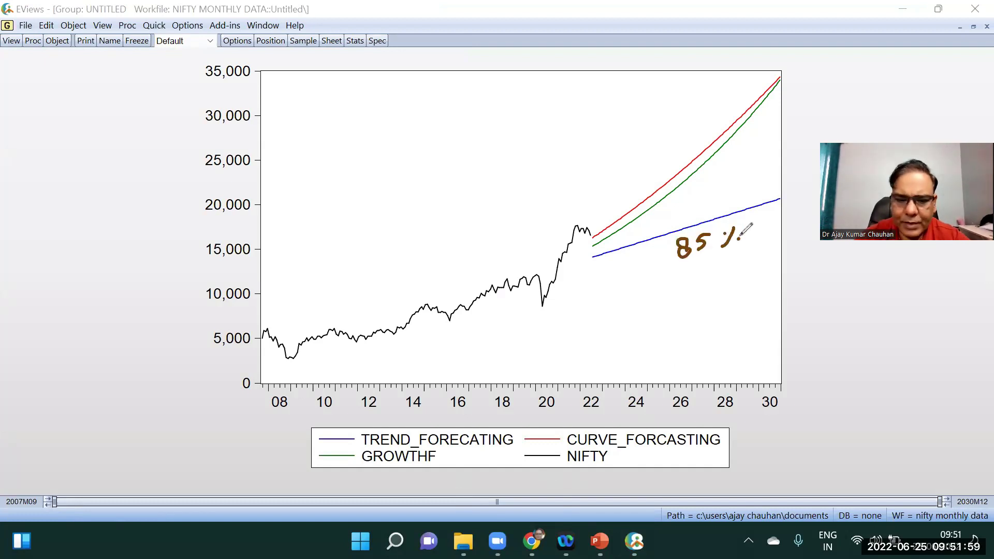
pyautogui.moveTo(701, 180); pyautogui.dragTo(709, 196)
pyautogui.moveTo(725, 176); pyautogui.dragTo(726, 178)
pyautogui.moveTo(731, 173); pyautogui.dragTo(724, 184)
pyautogui.click(734, 181)
pyautogui.moveTo(663, 157)
pyautogui.mouseDown()
pyautogui.moveTo(658, 175)
pyautogui.moveTo(678, 166)
pyautogui.mouseUp()
pyautogui.moveTo(691, 146); pyautogui.dragTo(684, 159)
pyautogui.click(698, 150)
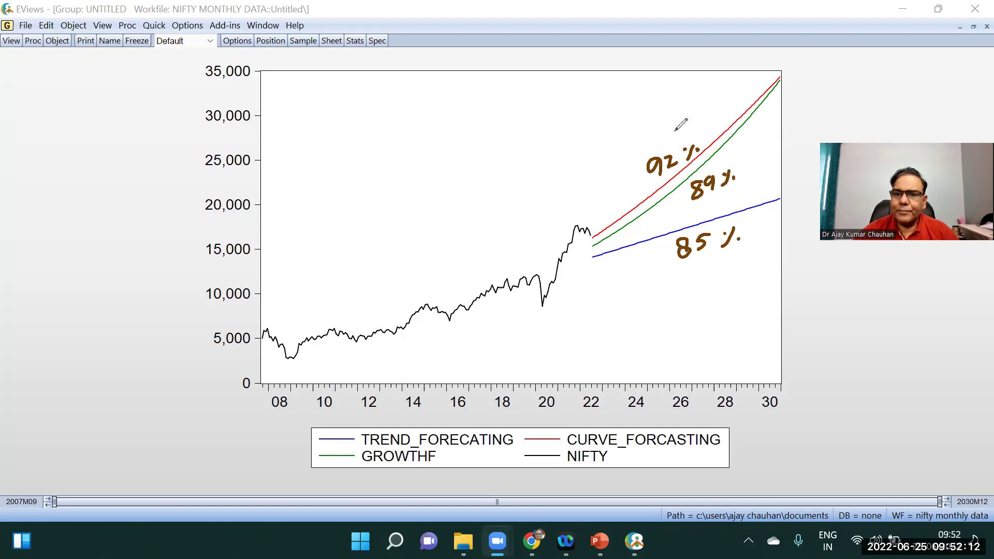
pyautogui.moveTo(791, 68)
pyautogui.mouseDown()
pyautogui.moveTo(776, 69)
pyautogui.moveTo(771, 87)
pyautogui.moveTo(790, 92)
pyautogui.moveTo(793, 66)
pyautogui.mouseUp()
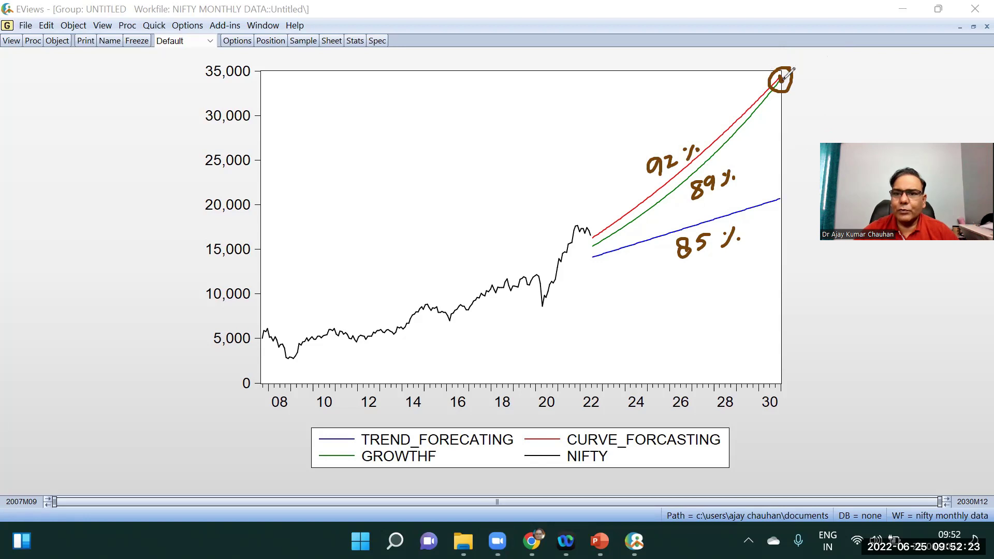
pyautogui.moveTo(247, 56)
pyautogui.mouseDown()
pyautogui.moveTo(201, 64)
pyautogui.moveTo(199, 82)
pyautogui.moveTo(250, 82)
pyautogui.moveTo(234, 53)
pyautogui.mouseUp()
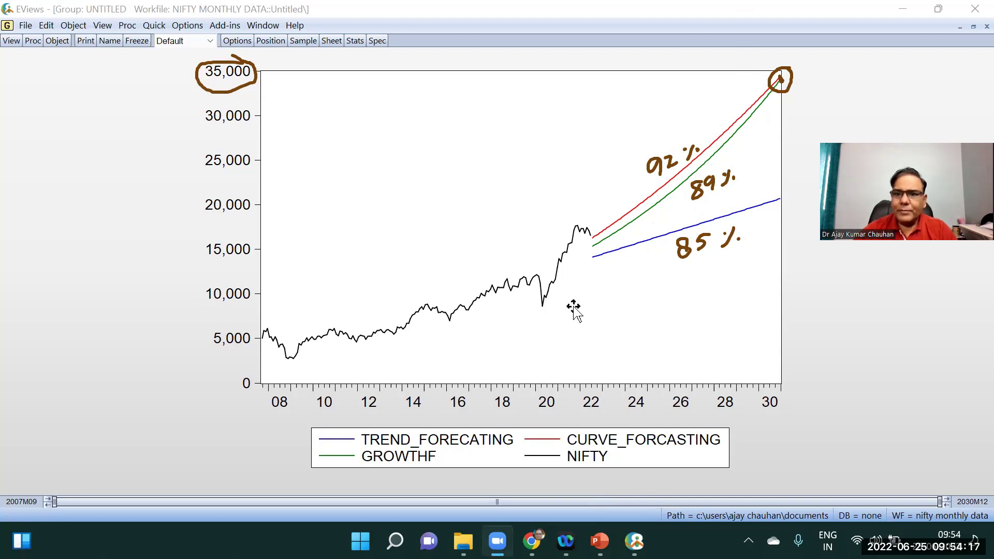
# Switch to PowerPoint and present the current slide on autoregressive and moving average forecasting
pyautogui.hotkey('alt', 'Tab')
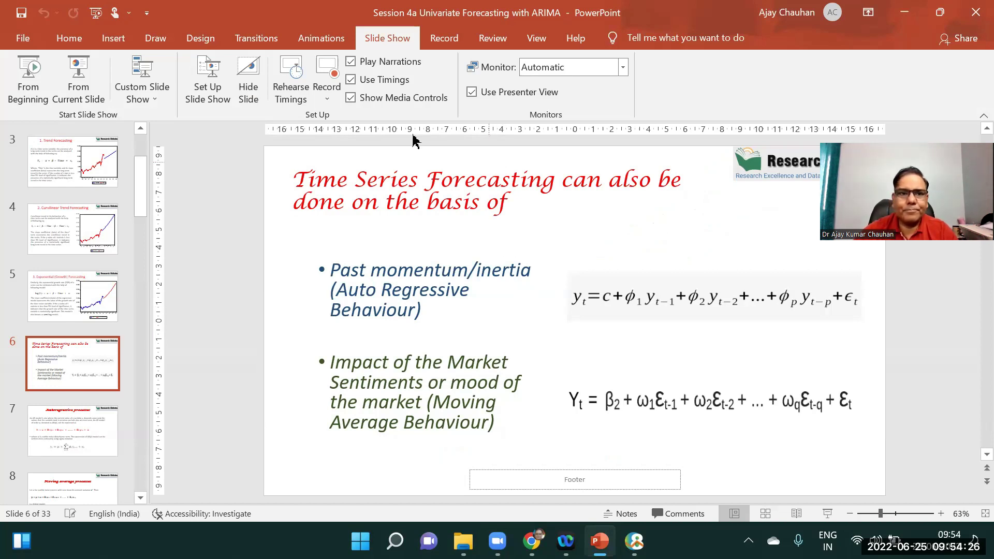
pyautogui.click(89, 92)
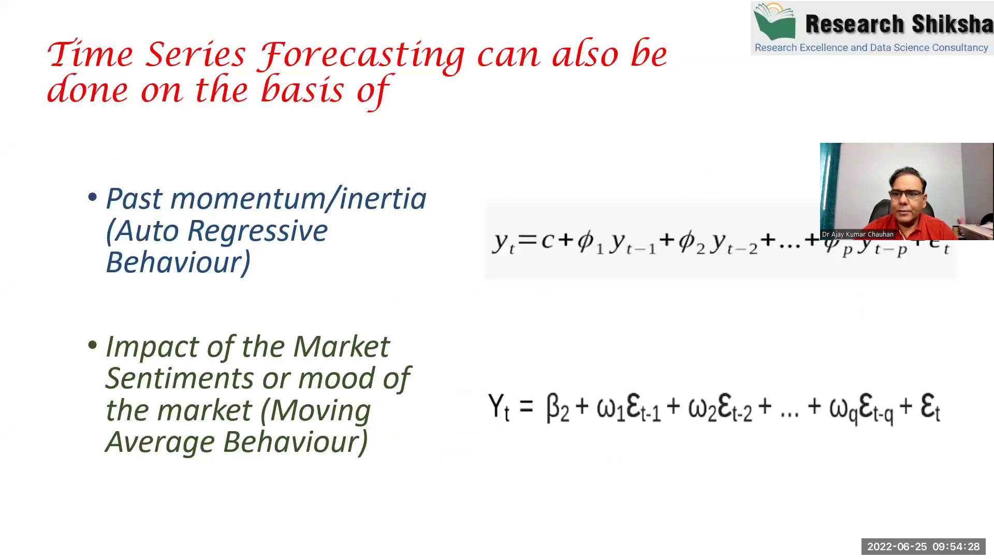
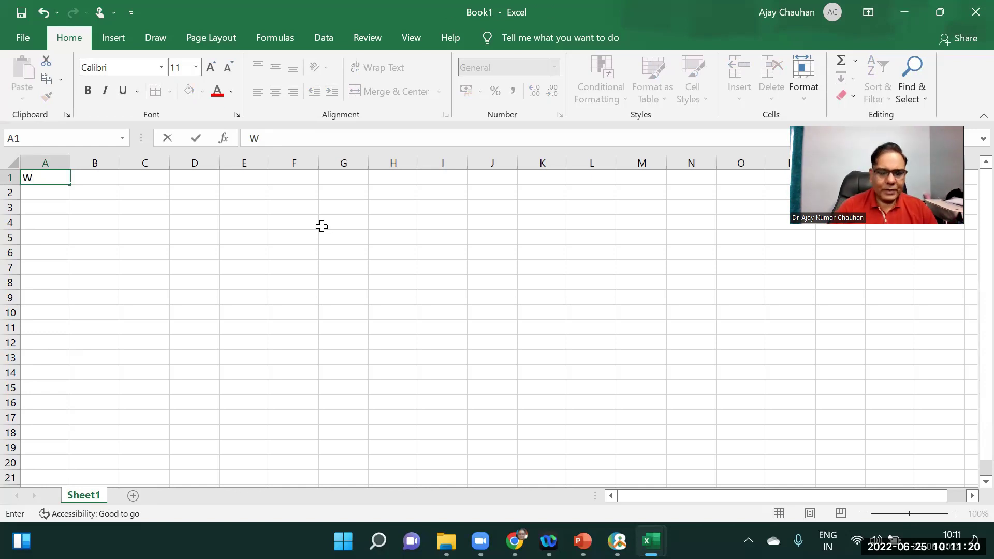
# Enter the heading "White noise" in cell A1 of the blank Excel sheet
pyautogui.write('oise')
pyautogui.press('Return')
pyautogui.write(']')
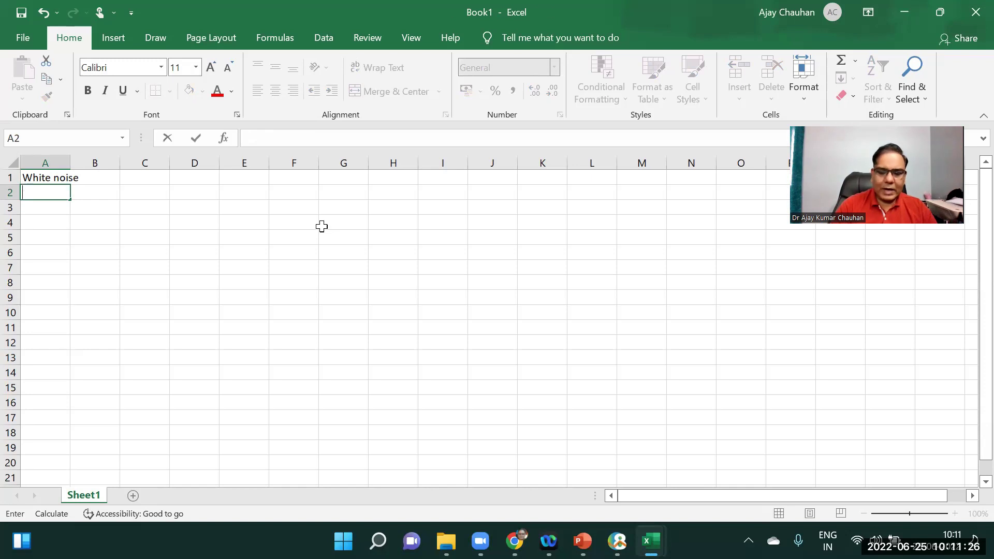
# Enter the formula =NORMINV(RAND(), 0,1) in cell A2 to generate a standard normal random value
pyautogui.write('=Nor')
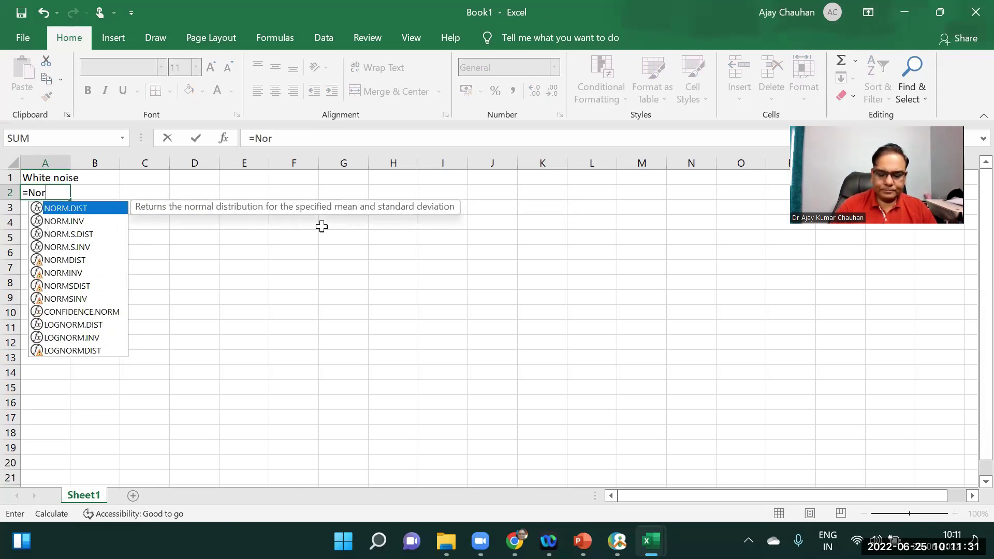
pyautogui.write('mi')
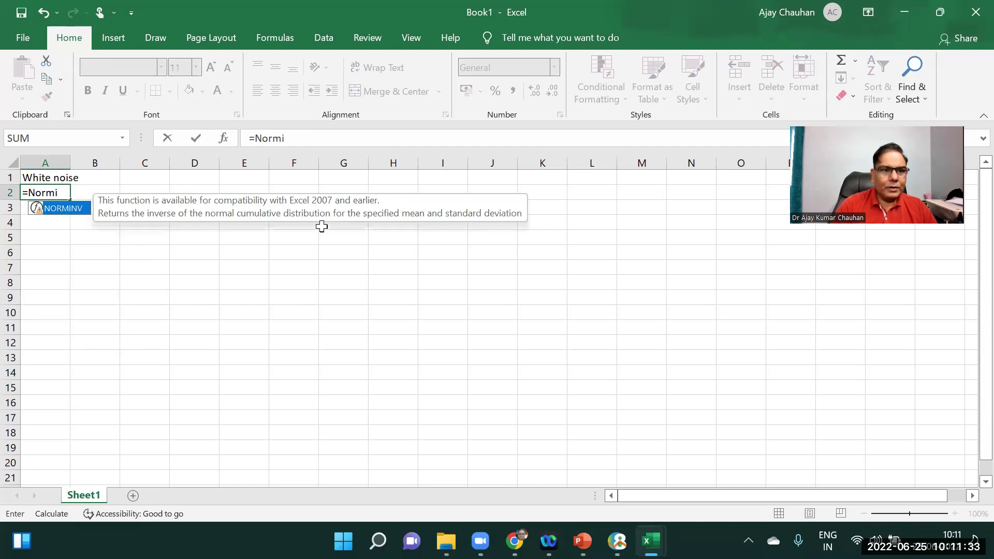
pyautogui.write('nv')
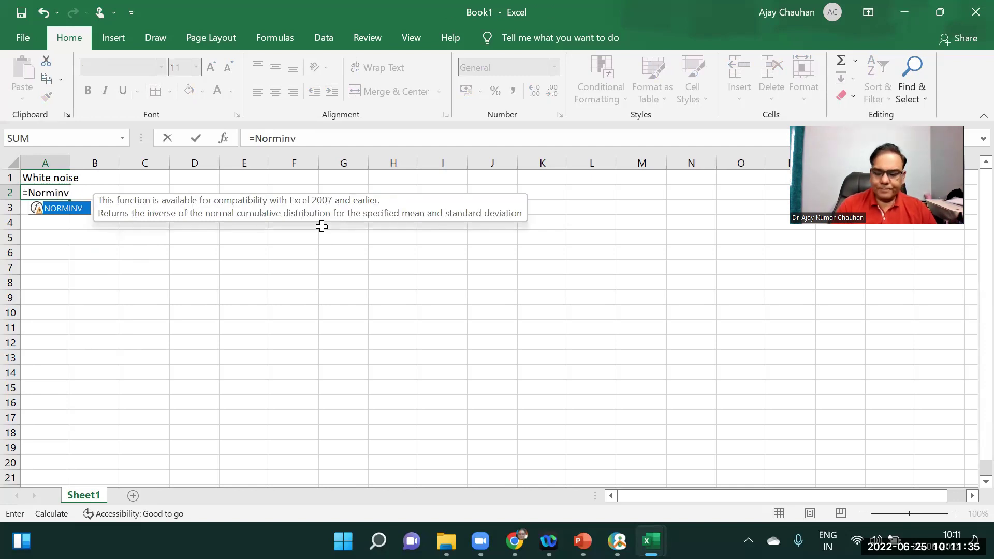
pyautogui.write('(')
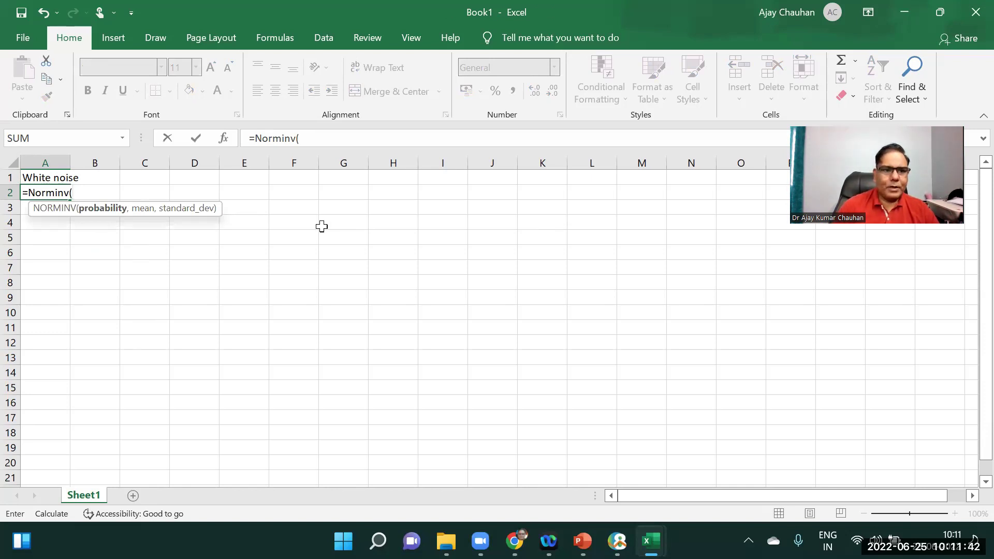
pyautogui.write('ran')
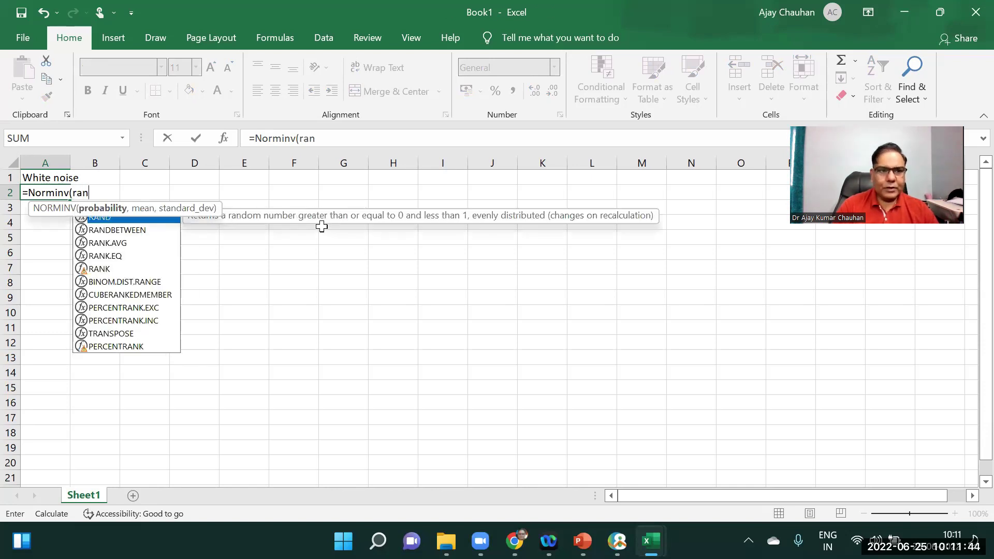
pyautogui.write('d(), ')
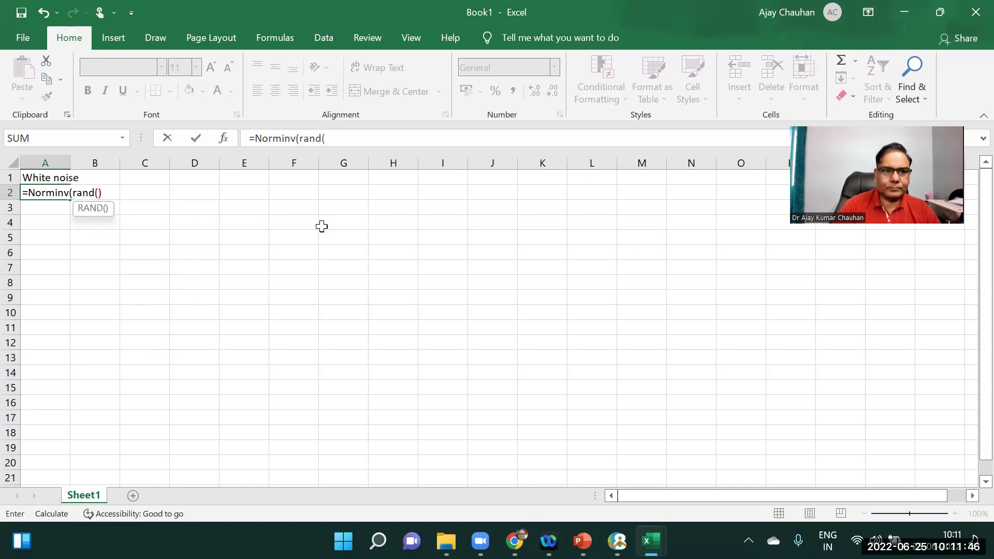
pyautogui.write('0')
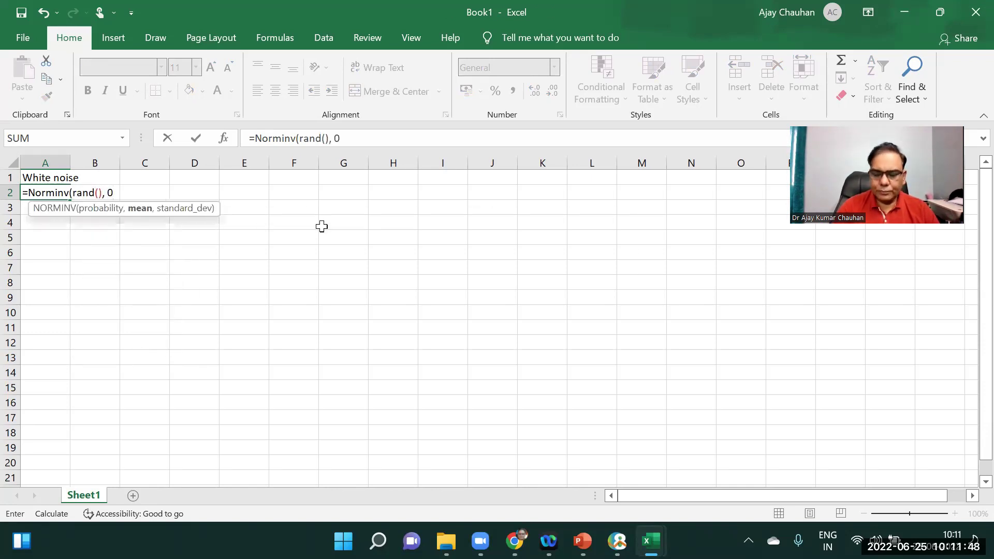
pyautogui.write(',1')
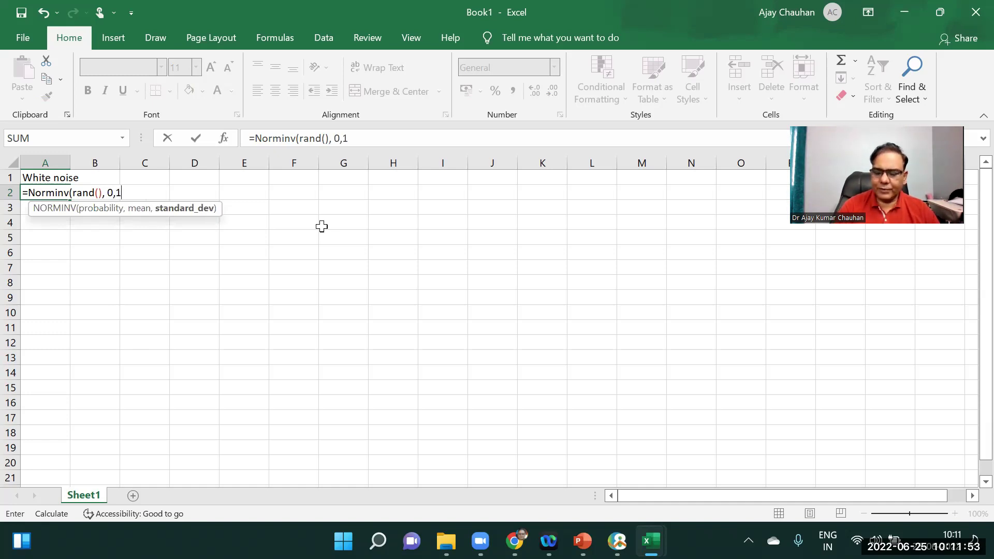
pyautogui.write(')')
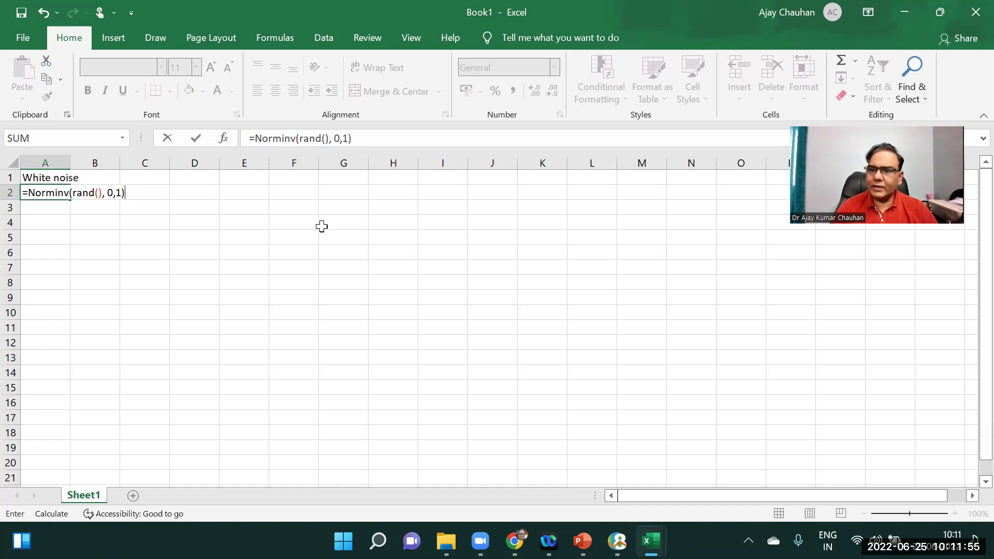
pyautogui.press('Return')
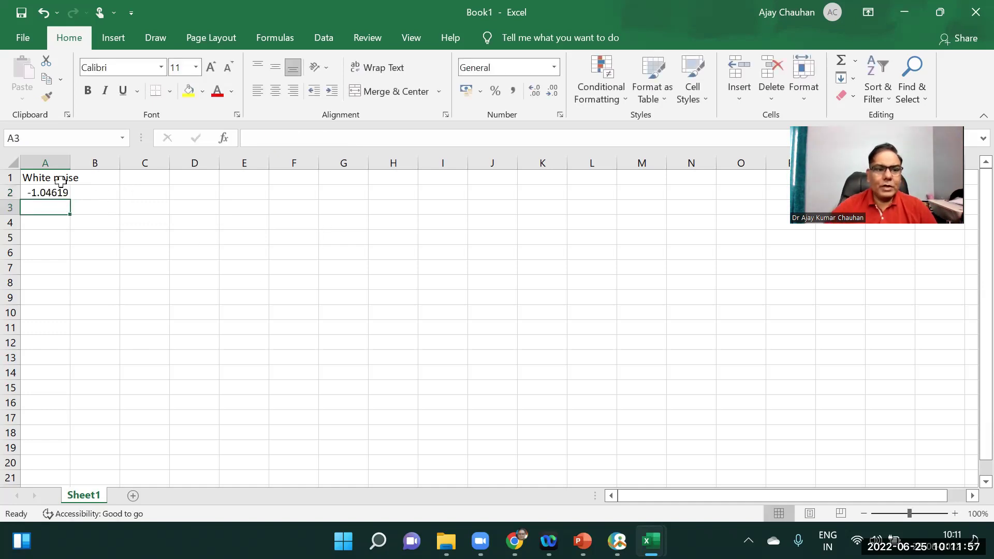
# Fill the A2 formula down to row 562 and fit column A's width to its contents
pyautogui.click(50, 192)
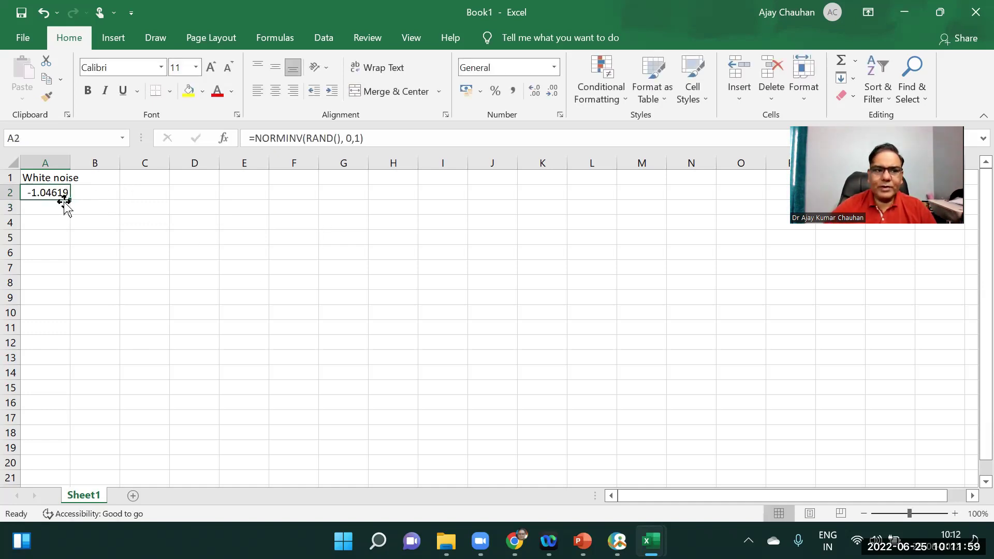
pyautogui.moveTo(69, 200); pyautogui.dragTo(48, 224)
pyautogui.click(42, 237)
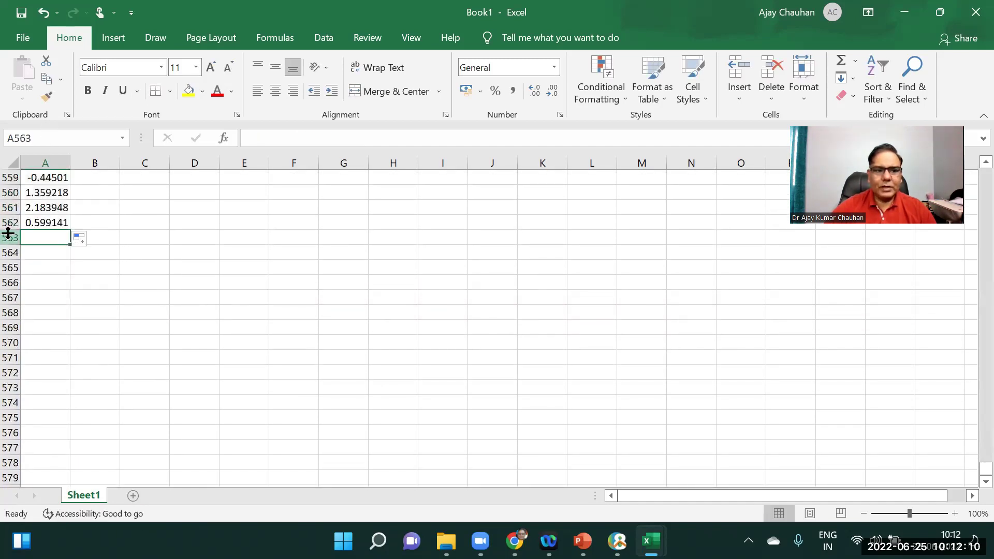
pyautogui.moveTo(983, 468); pyautogui.dragTo(972, 147)
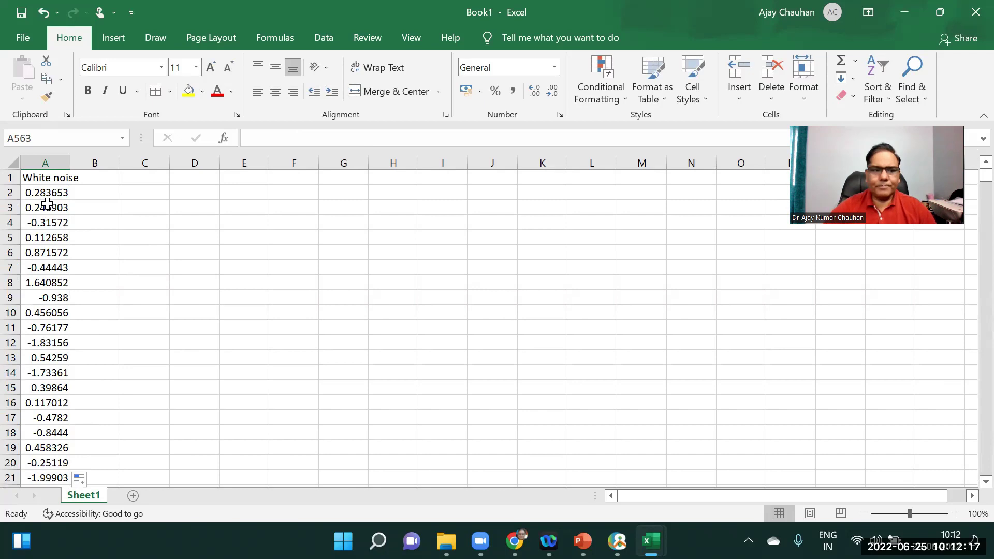
pyautogui.doubleClick(70, 163)
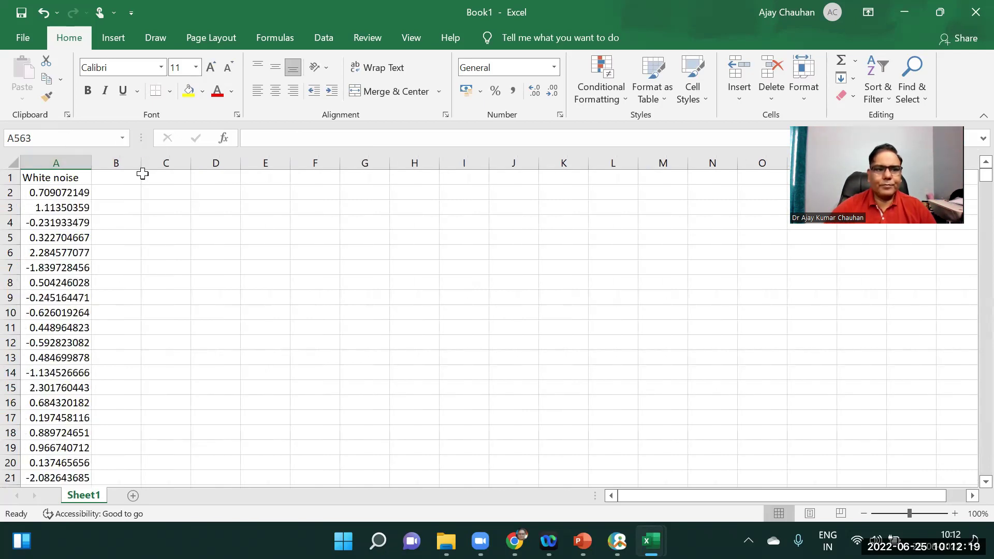
# Format the white noise values in A2:A562 with three decimal places and centre them
pyautogui.click(48, 193)
pyautogui.hotkey('ctrl', 'shift', 'Down')
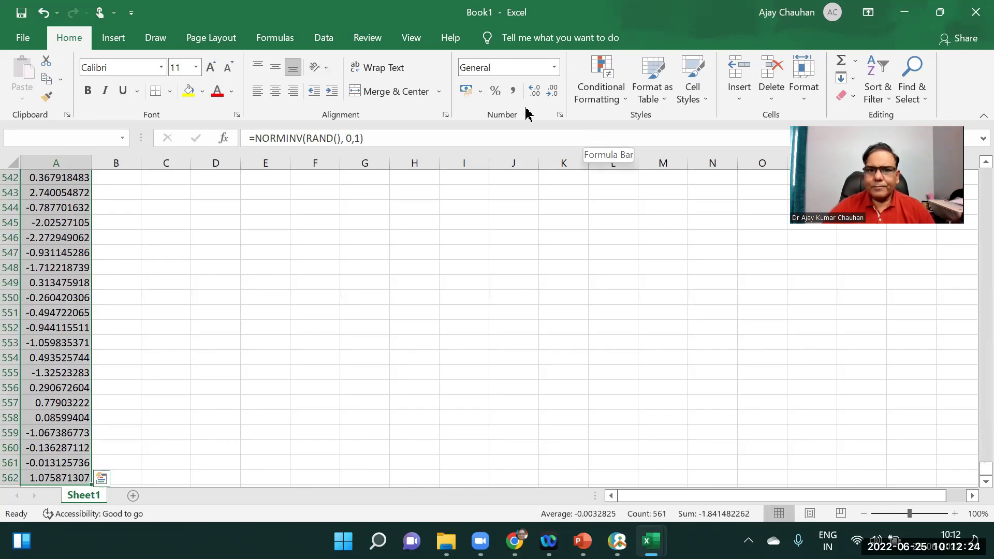
pyautogui.click(533, 92)
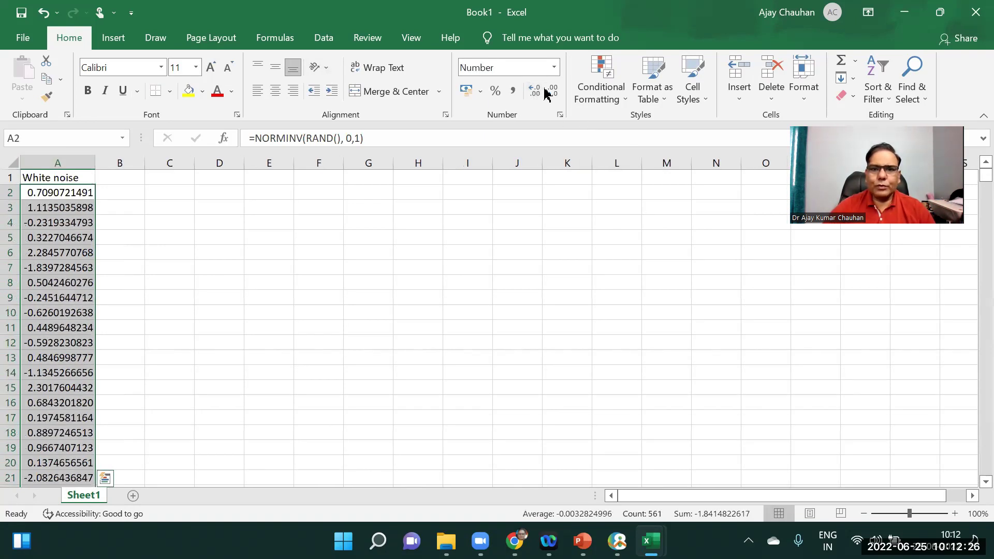
pyautogui.click(552, 92)
pyautogui.click(551, 92)
pyautogui.click(552, 92)
pyautogui.click(551, 92)
pyautogui.click(552, 92)
pyautogui.click(551, 92)
pyautogui.click(552, 92)
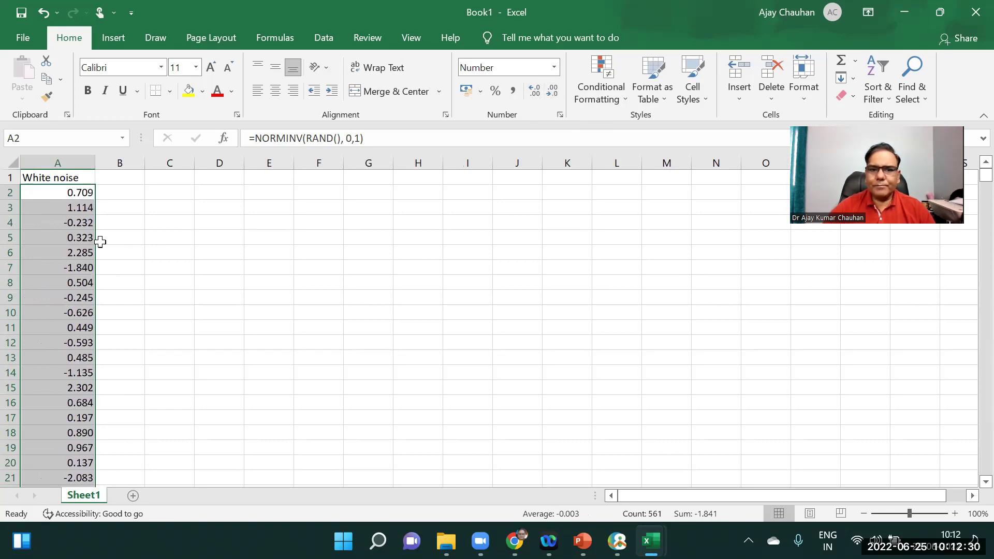
pyautogui.click(273, 94)
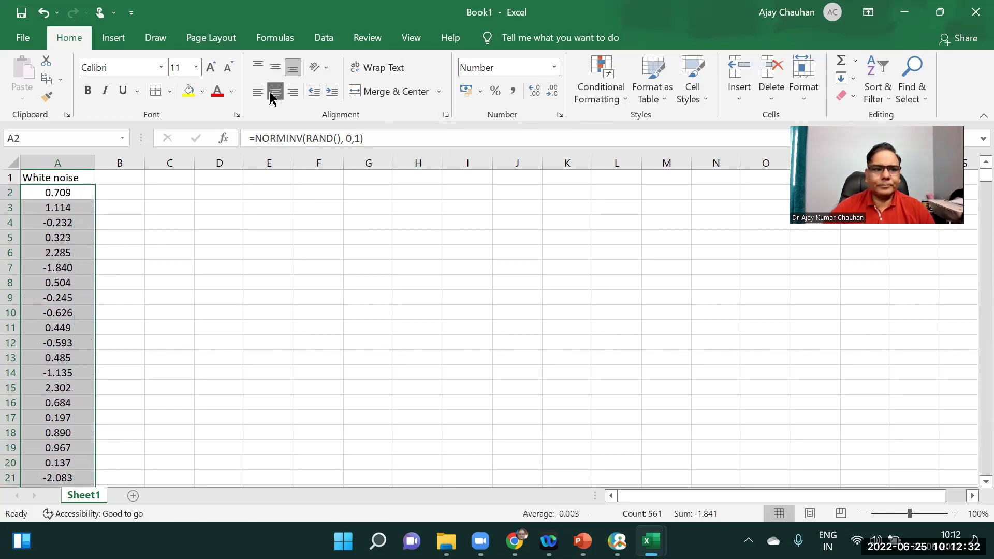
pyautogui.click(176, 247)
# Enter the heading "Random Walk" in cell B1 and fit column B's width to it
pyautogui.click(126, 179)
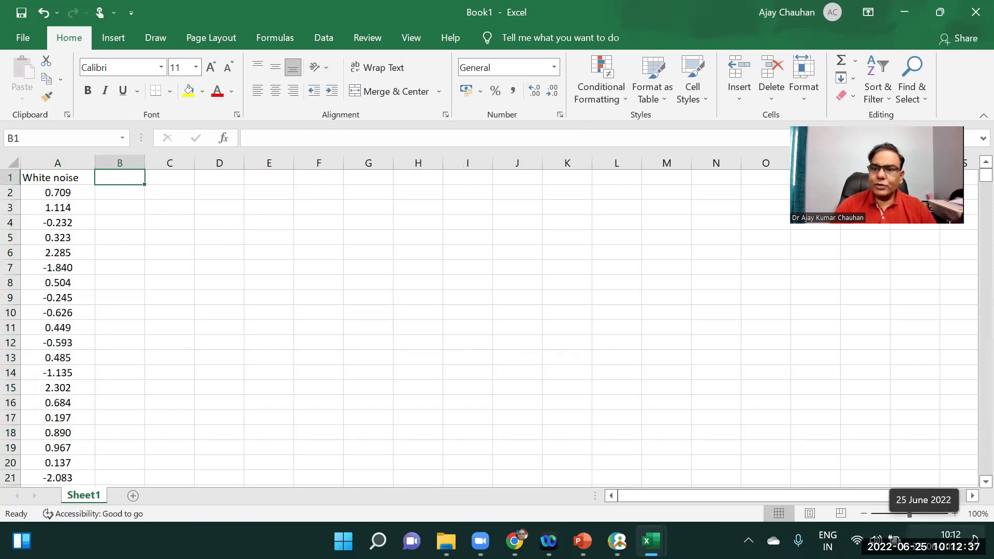
pyautogui.write('Random Wa')
pyautogui.press('Return')
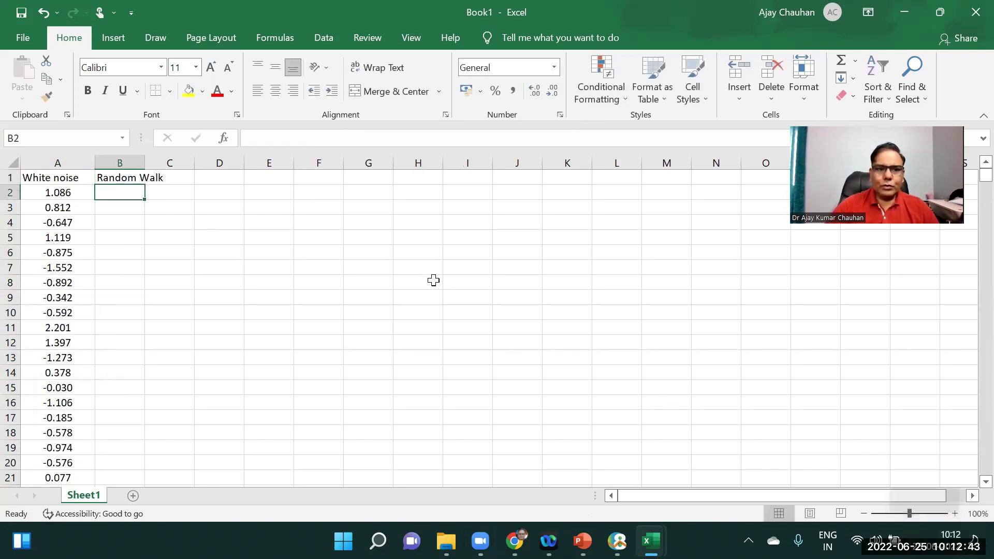
pyautogui.doubleClick(144, 164)
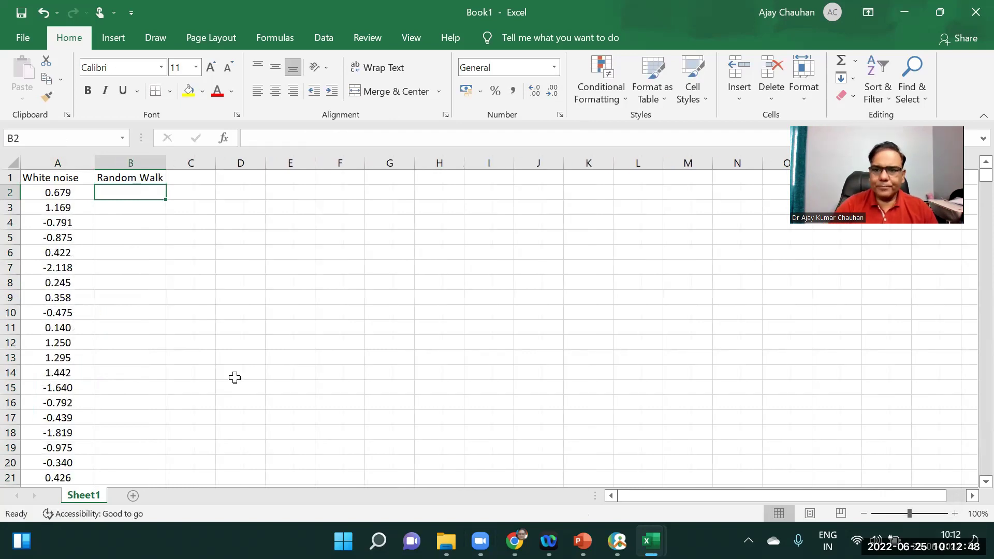
# Handwrite "RW" and the boxed equation y_t = y_(t-1) + ε_t in black ink on the empty area of the sheet
pyautogui.moveTo(648, 288)
pyautogui.mouseDown()
pyautogui.moveTo(650, 333)
pyautogui.moveTo(668, 331)
pyautogui.mouseUp()
pyautogui.moveTo(682, 290)
pyautogui.mouseDown()
pyautogui.moveTo(685, 320)
pyautogui.moveTo(709, 292)
pyautogui.mouseUp()
pyautogui.moveTo(636, 364)
pyautogui.mouseDown()
pyautogui.moveTo(654, 360)
pyautogui.moveTo(636, 431)
pyautogui.moveTo(665, 400)
pyautogui.mouseUp()
pyautogui.moveTo(688, 386); pyautogui.dragTo(707, 387)
pyautogui.moveTo(737, 353)
pyautogui.mouseDown()
pyautogui.moveTo(748, 421)
pyautogui.moveTo(732, 426)
pyautogui.moveTo(766, 409)
pyautogui.mouseUp()
pyautogui.moveTo(770, 403); pyautogui.dragTo(782, 407)
pyautogui.moveTo(804, 366); pyautogui.dragTo(802, 393)
pyautogui.moveTo(866, 350)
pyautogui.mouseDown()
pyautogui.moveTo(859, 389)
pyautogui.moveTo(870, 383)
pyautogui.mouseUp()
pyautogui.moveTo(616, 354)
pyautogui.mouseDown()
pyautogui.moveTo(904, 320)
pyautogui.moveTo(718, 430)
pyautogui.moveTo(898, 327)
pyautogui.mouseUp()
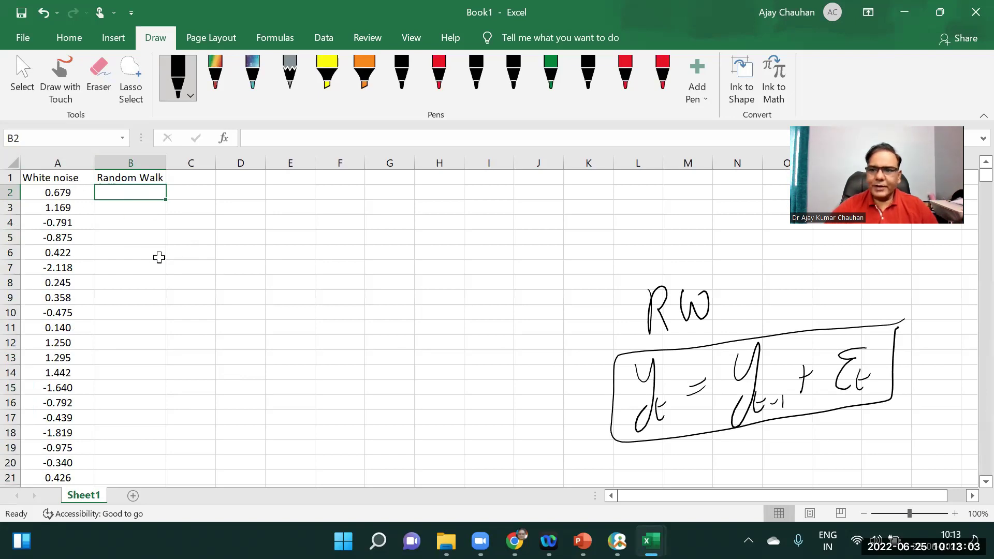
# Enter the random walk's starting value 1 in cell B2 and the formula =B2+A3 in cell B3
pyautogui.write('1')
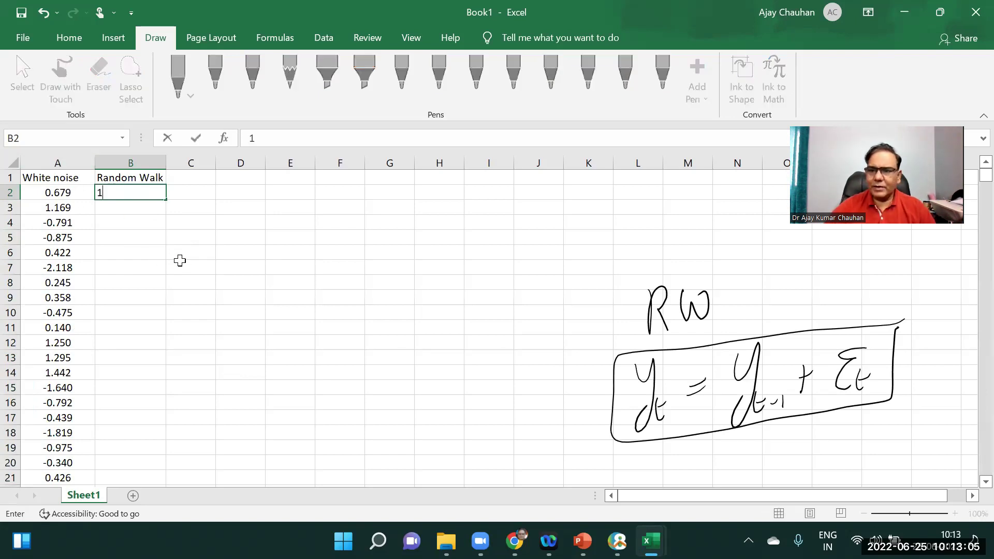
pyautogui.press('Return')
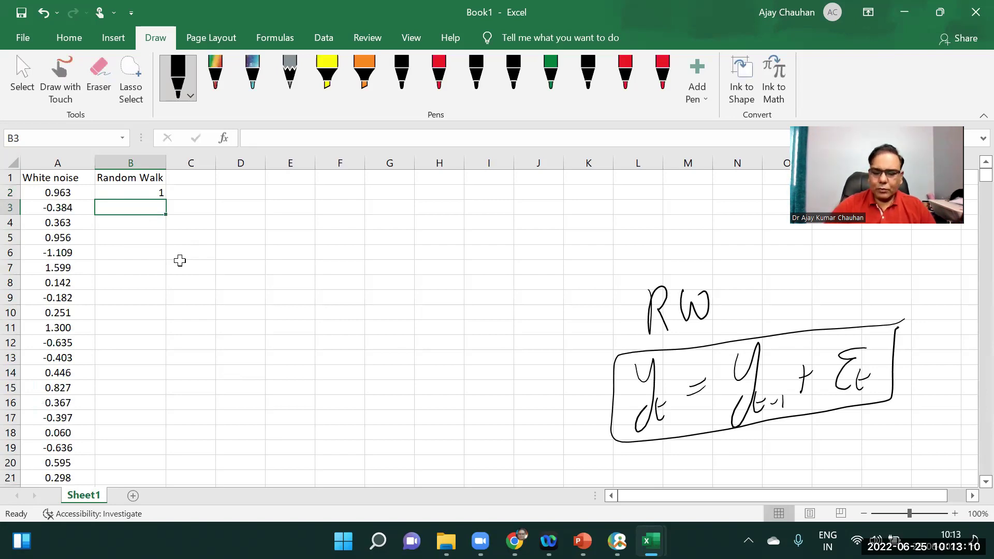
pyautogui.write('=')
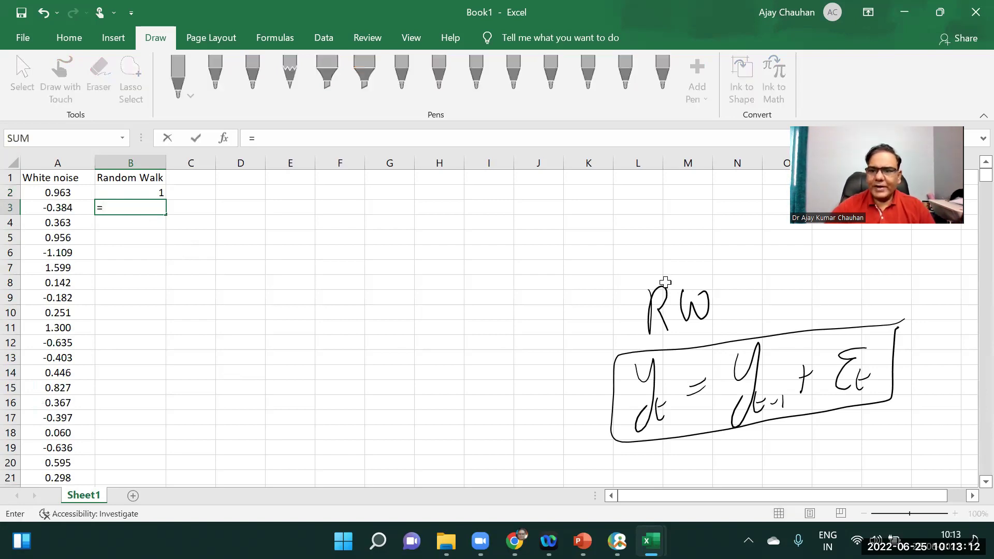
pyautogui.click(153, 189)
pyautogui.write('+')
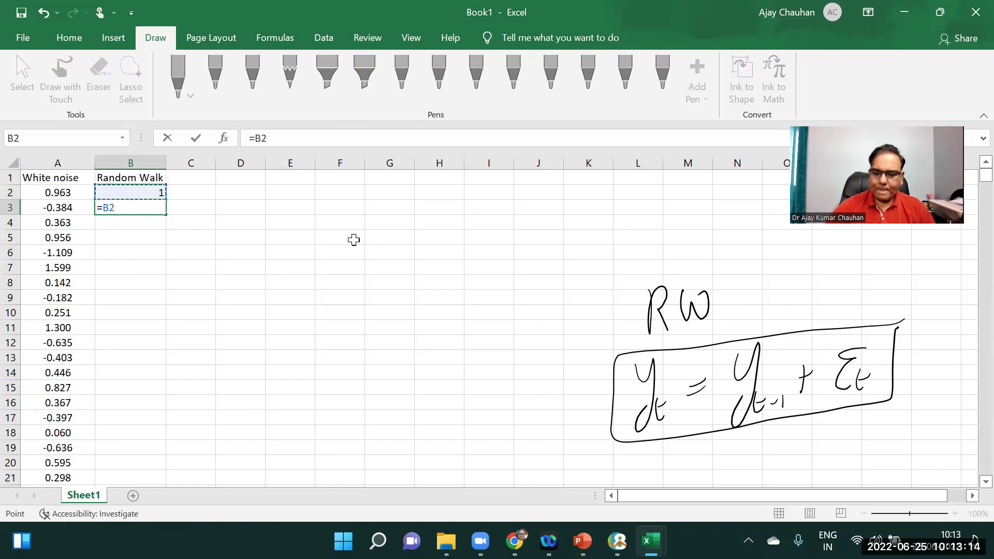
pyautogui.click(54, 208)
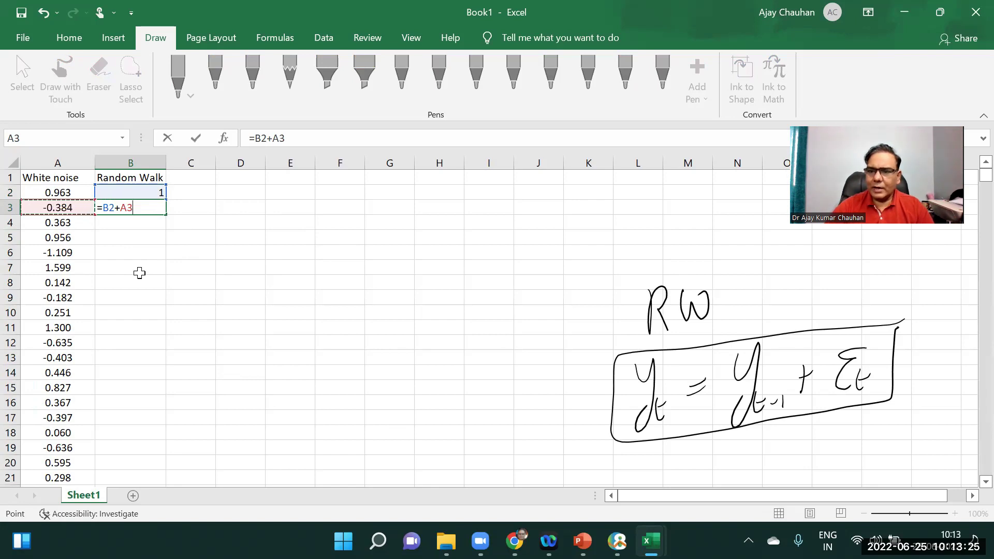
pyautogui.press('Return')
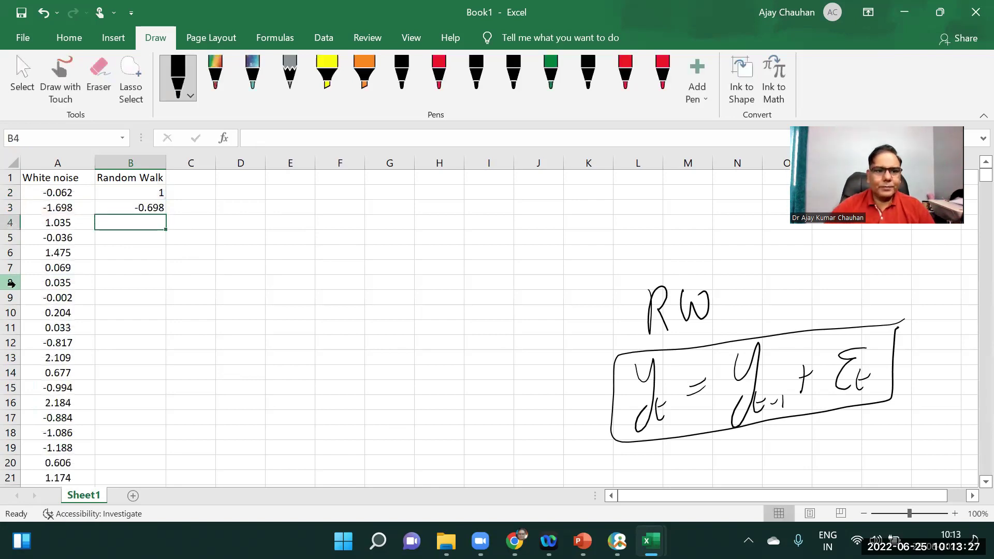
# Set the random walk's starting value in cell B2 to 5
pyautogui.click(154, 194)
pyautogui.click(250, 137)
pyautogui.doubleClick(250, 136)
pyautogui.write('5')
pyautogui.press('Return')
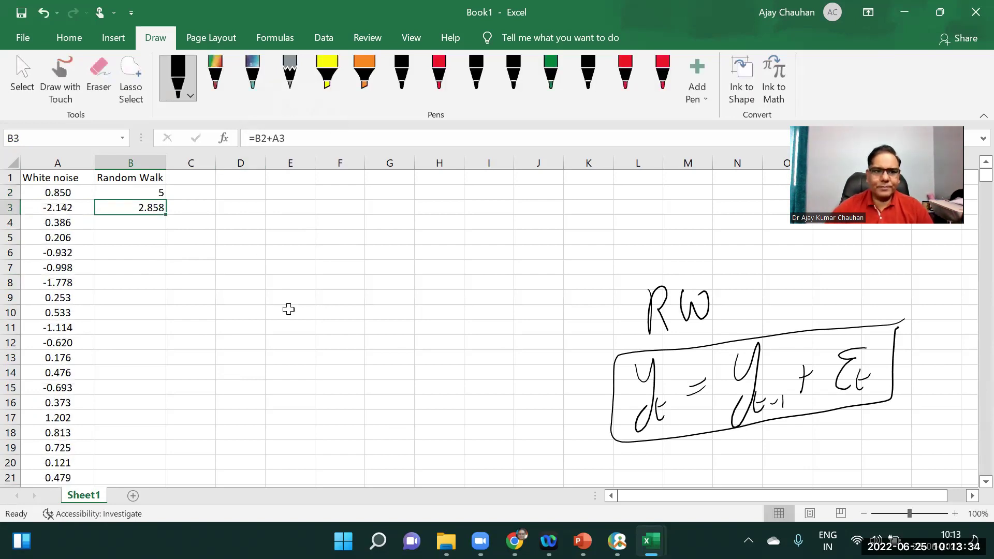
# Fill the B3 formula down alongside the white noise data and plot the filled values as a 2-D line chart
pyautogui.doubleClick(165, 213)
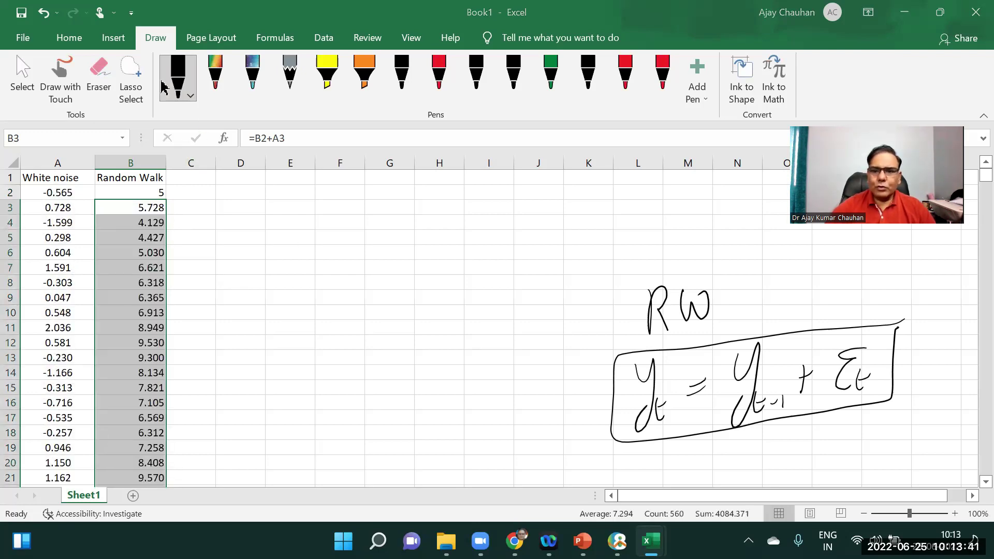
pyautogui.click(113, 37)
pyautogui.click(407, 81)
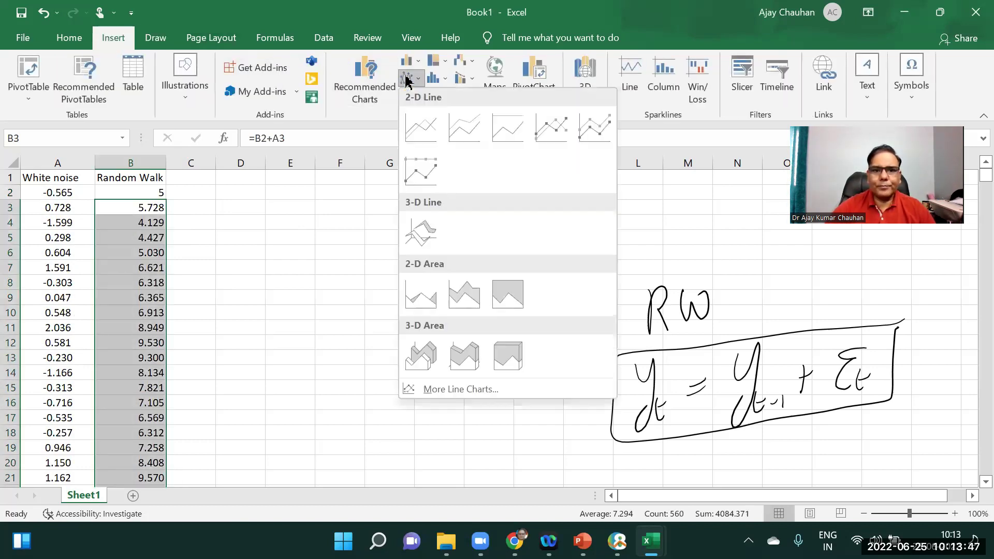
pyautogui.click(421, 127)
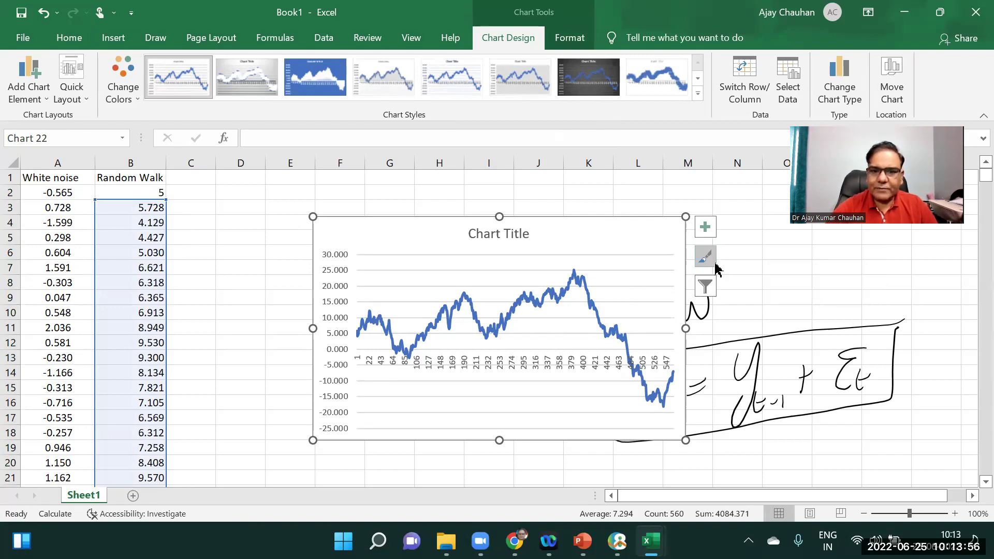
# Recalculate the sheet repeatedly to generate new random walk paths in the line chart
pyautogui.press('F9')
pyautogui.press('F9')
pyautogui.press('F9')
pyautogui.press('F9')
pyautogui.press('F9')
pyautogui.press('F9')
pyautogui.press('F9')
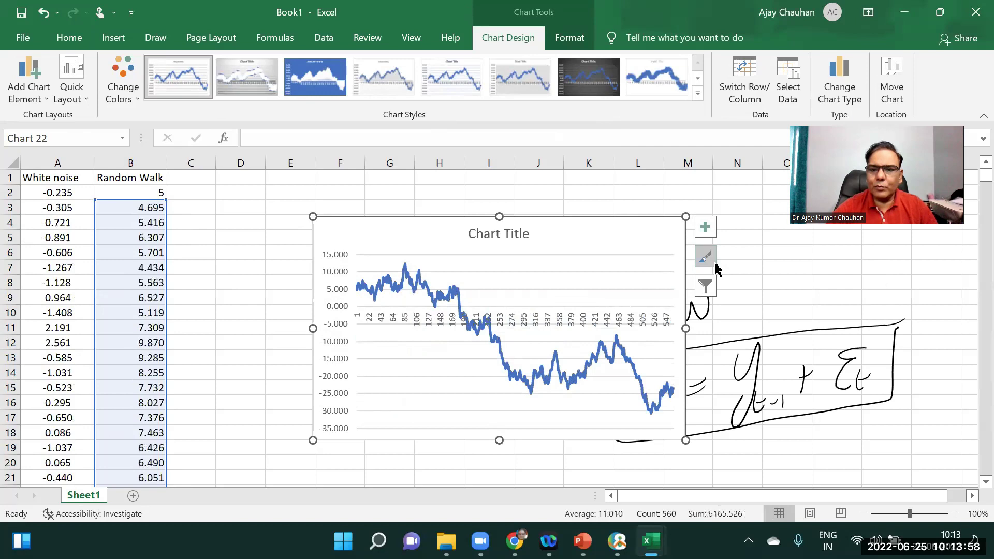
pyautogui.press('F9')
pyautogui.press('F9')
pyautogui.press('F9')
pyautogui.press('F9')
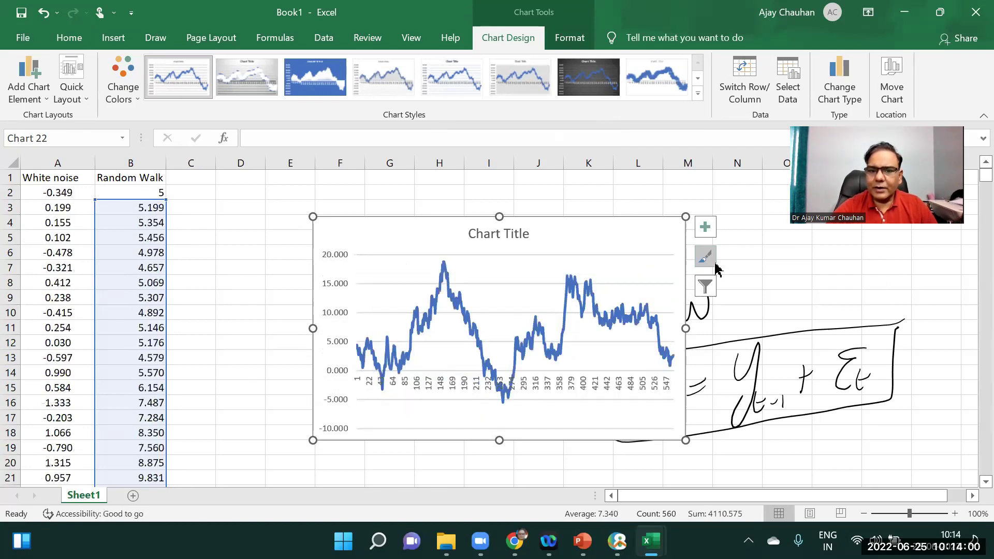
pyautogui.press('F9')
pyautogui.press('F9')
pyautogui.press('F9')
pyautogui.press('F9')
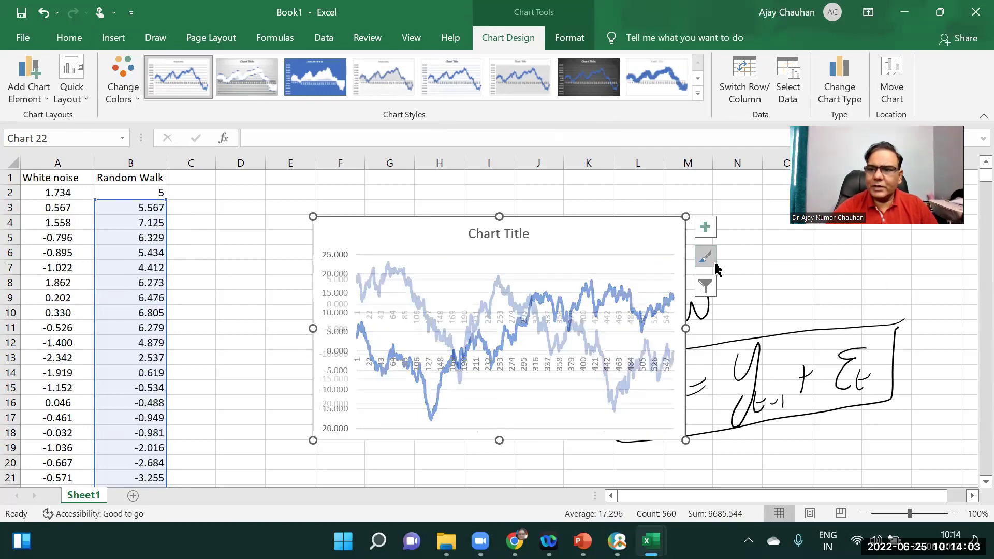
# Recalculate the sheet once more, then delete the random walk line chart and the handwritten RW equation
pyautogui.press('F9')
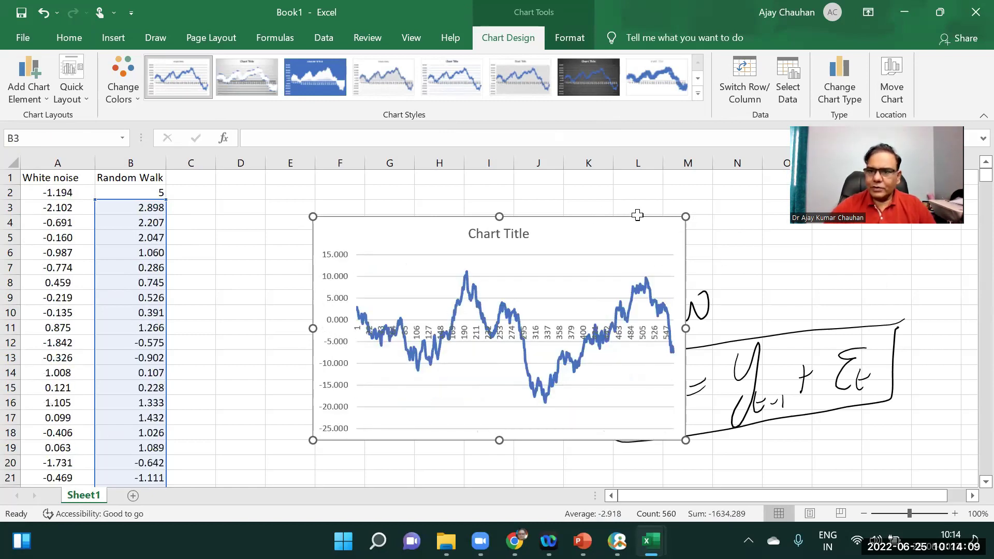
pyautogui.press('Delete')
pyautogui.click(673, 343)
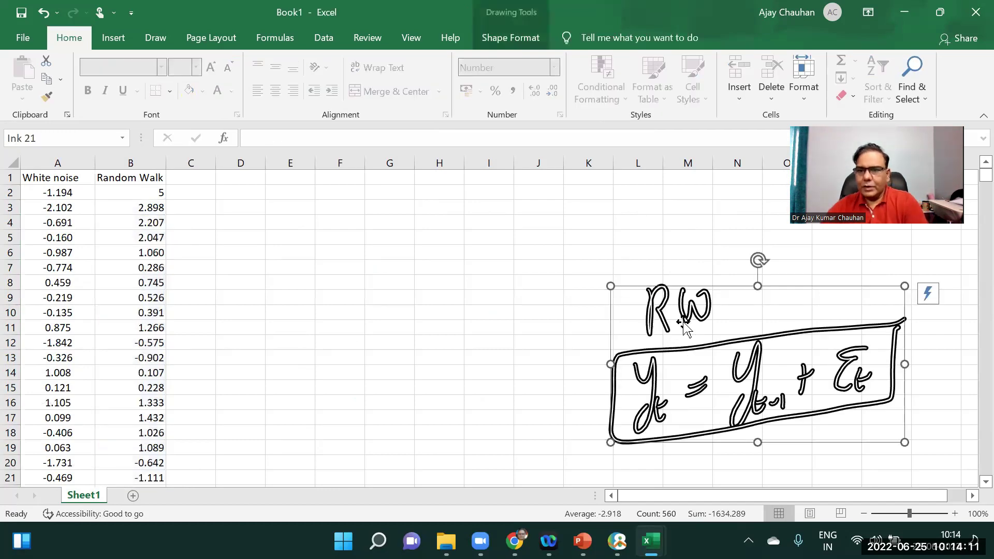
pyautogui.press('Delete')
# Enter the heading Random Walk with Drift in cell C1 and widen column C to fit it
pyautogui.click(192, 178)
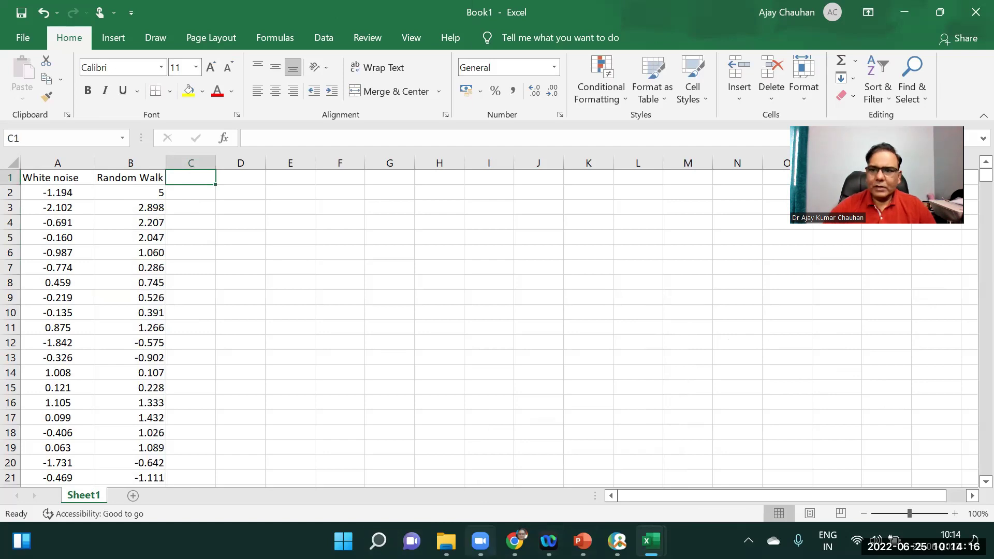
pyautogui.write('Random Walk wit')
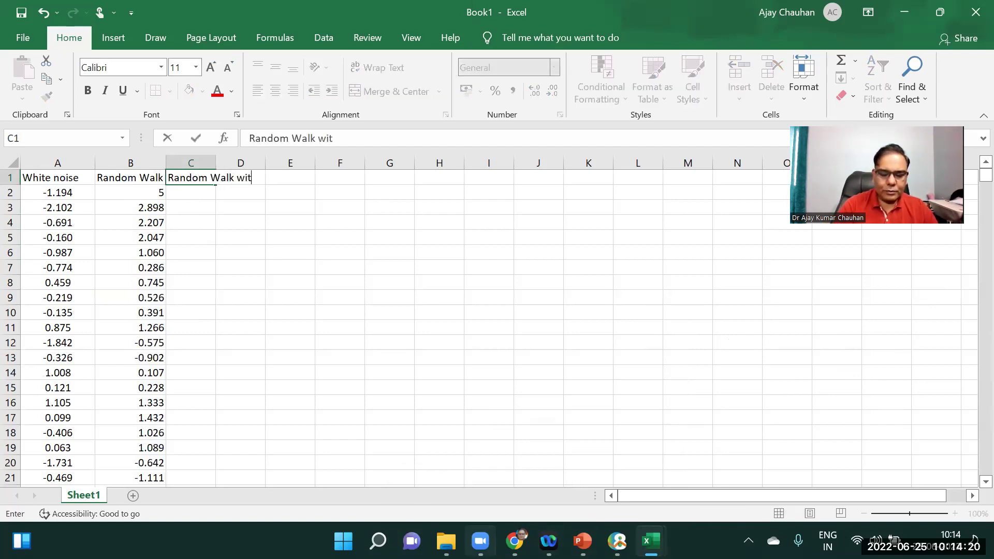
pyautogui.write("h Drift'")
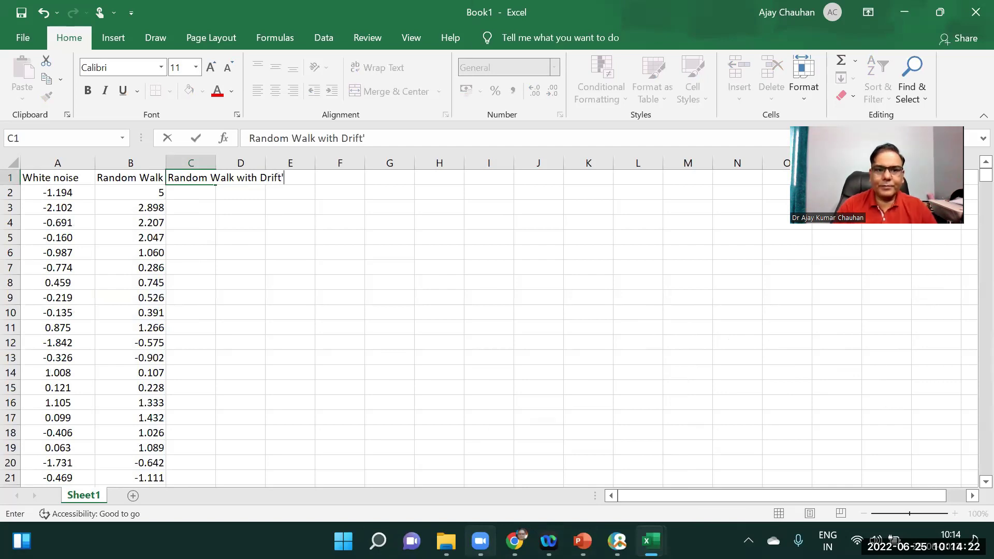
pyautogui.press('Return')
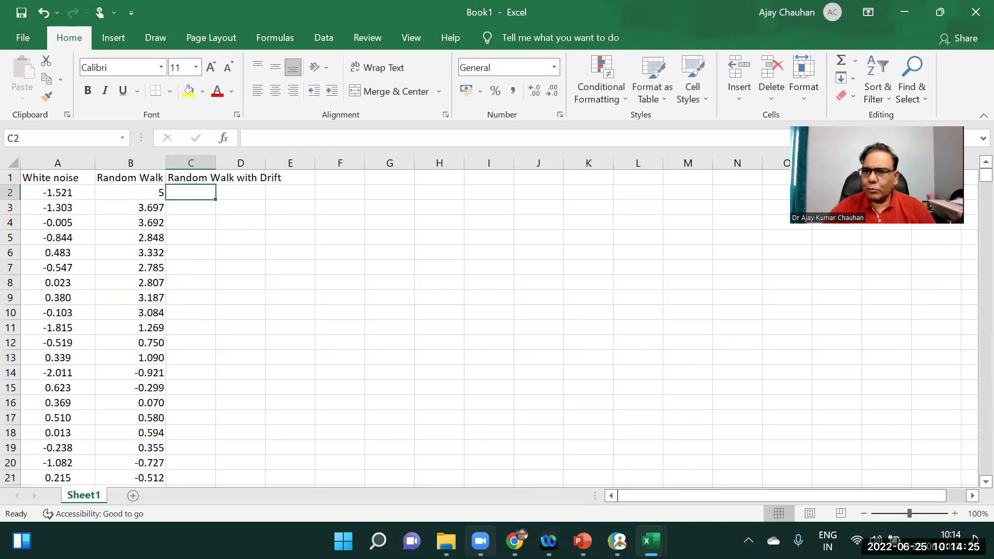
pyautogui.doubleClick(216, 162)
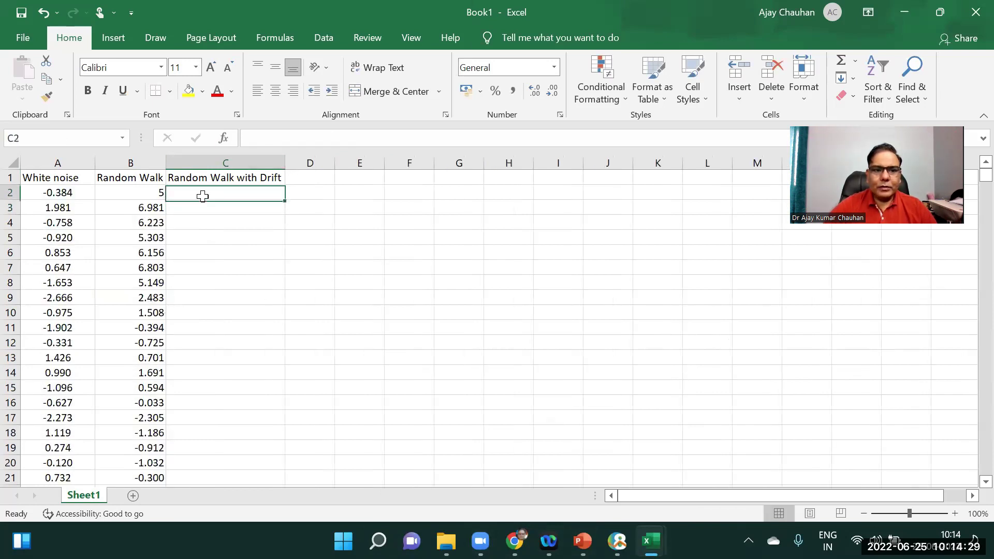
# Enter the starting value 5 in cell C2 and begin a formula in cell C3
pyautogui.write('5')
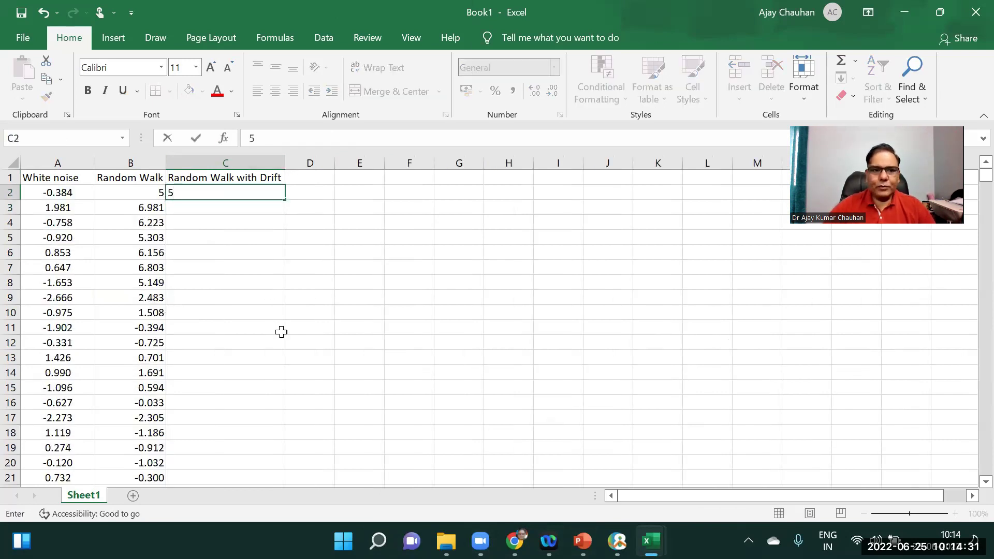
pyautogui.press('Return')
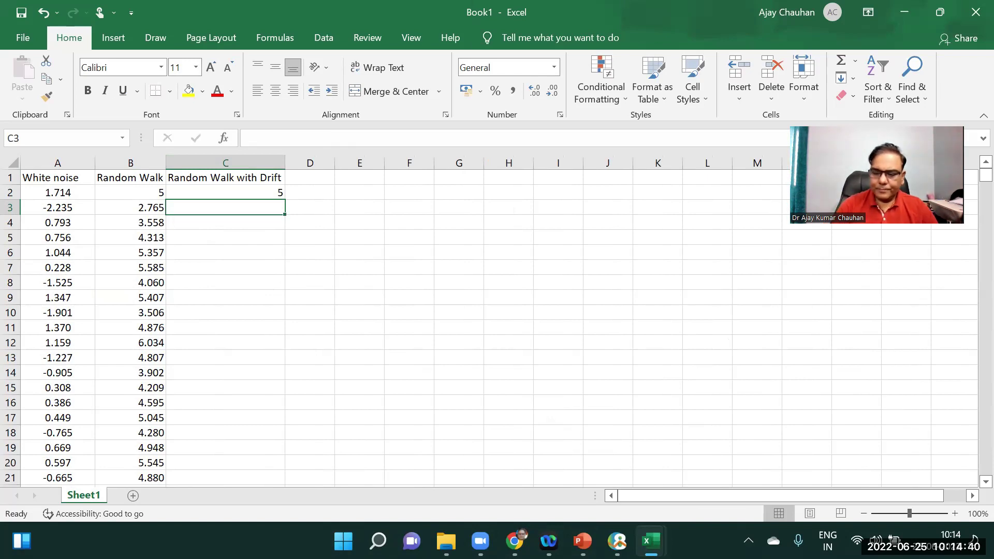
pyautogui.write('=')
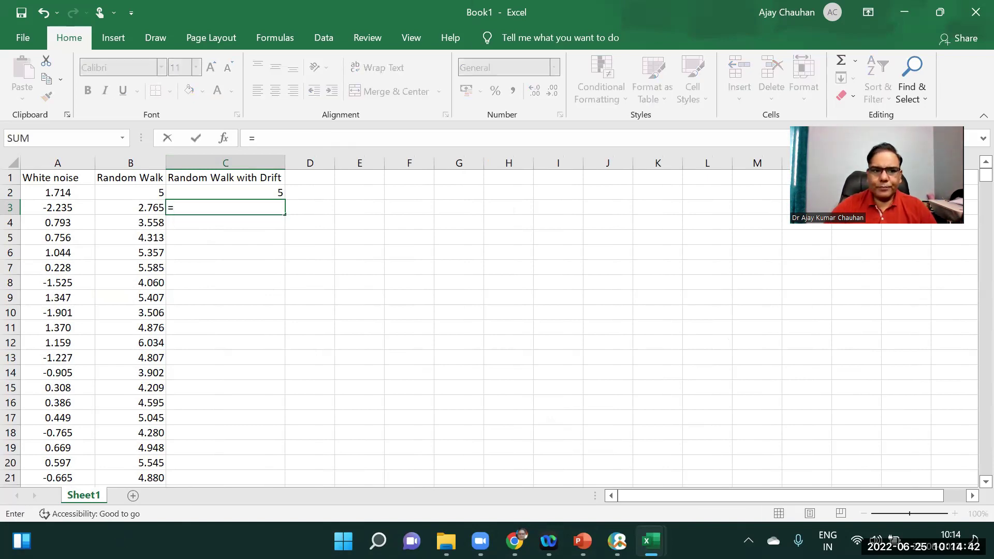
# Handwrite the random walk with drift model, RWD = α + y(t-1) + ε(t), on the empty area beside the data
pyautogui.moveTo(480, 541)
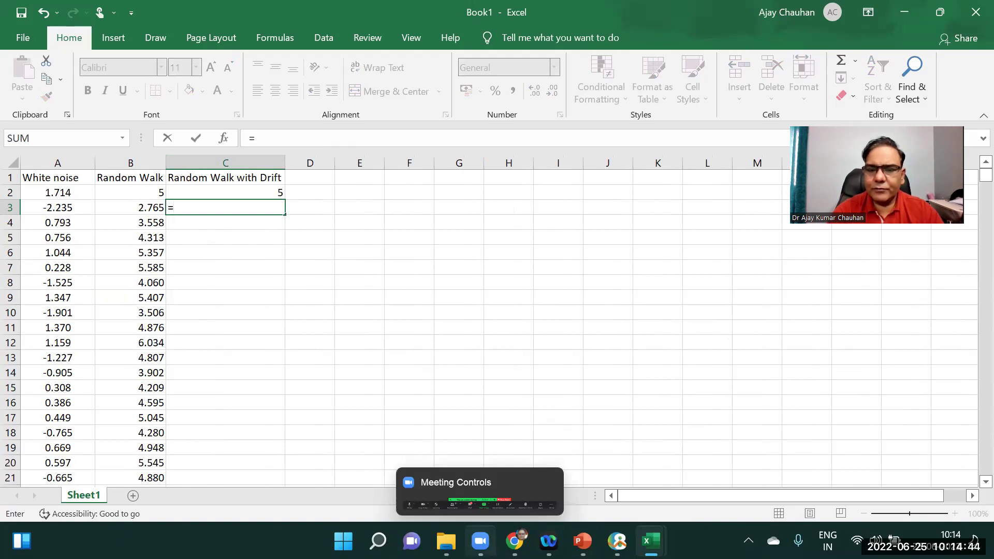
pyautogui.moveTo(611, 277)
pyautogui.mouseDown()
pyautogui.moveTo(614, 300)
pyautogui.moveTo(629, 313)
pyautogui.mouseUp()
pyautogui.moveTo(649, 279)
pyautogui.mouseDown()
pyautogui.moveTo(645, 297)
pyautogui.moveTo(666, 287)
pyautogui.moveTo(679, 303)
pyautogui.mouseUp()
pyautogui.moveTo(576, 365)
pyautogui.mouseDown()
pyautogui.moveTo(602, 361)
pyautogui.moveTo(601, 370)
pyautogui.mouseUp()
pyautogui.moveTo(654, 343); pyautogui.dragTo(626, 373)
pyautogui.moveTo(679, 353); pyautogui.dragTo(674, 372)
pyautogui.moveTo(665, 363)
pyautogui.mouseDown()
pyautogui.moveTo(689, 357)
pyautogui.moveTo(723, 365)
pyautogui.mouseUp()
pyautogui.moveTo(730, 339)
pyautogui.mouseDown()
pyautogui.moveTo(714, 399)
pyautogui.moveTo(721, 381)
pyautogui.mouseUp()
pyautogui.moveTo(731, 373); pyautogui.dragTo(739, 386)
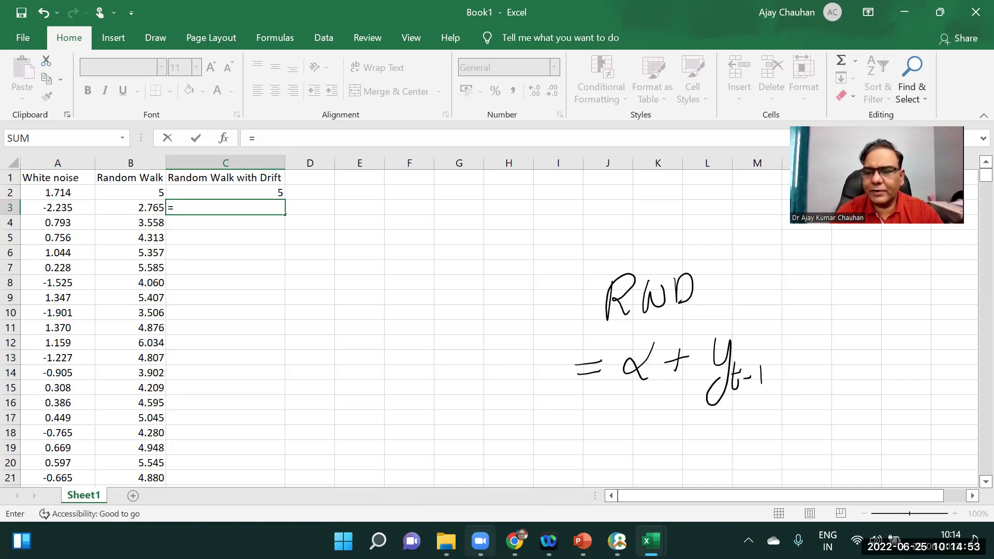
pyautogui.moveTo(841, 338)
pyautogui.mouseDown()
pyautogui.moveTo(834, 383)
pyautogui.moveTo(857, 375)
pyautogui.mouseUp()
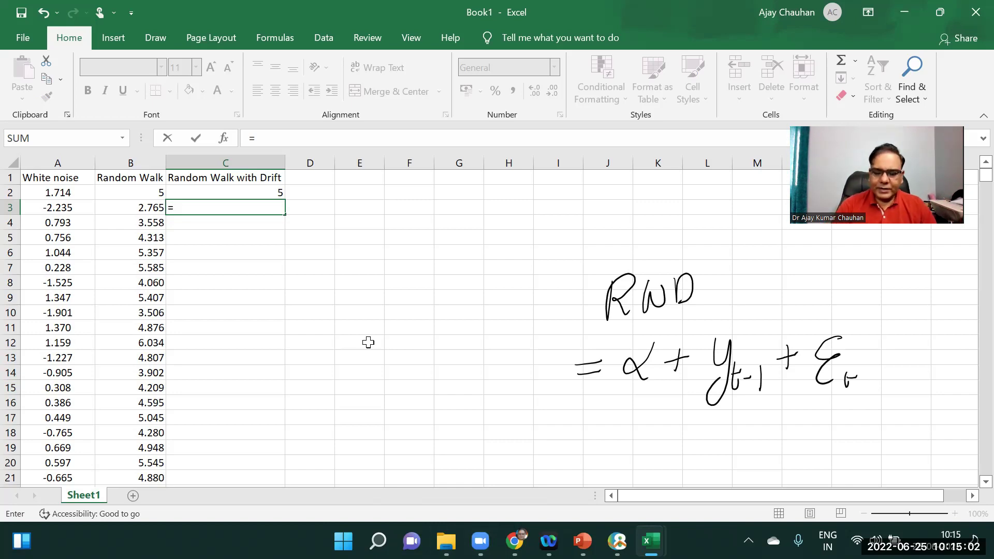
# Complete the formula in cell C3 as =0.05 +C2+A3
pyautogui.write('0.05')
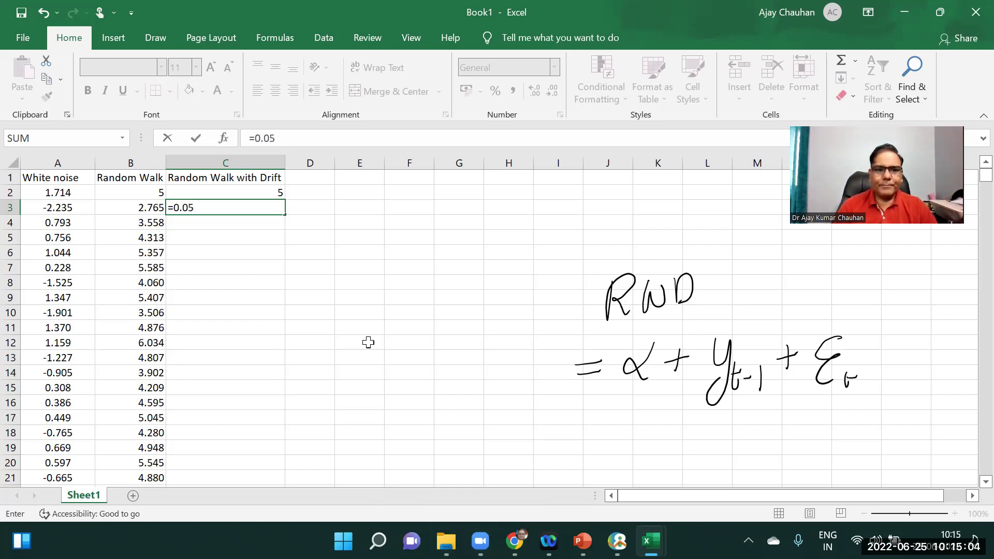
pyautogui.write(' +')
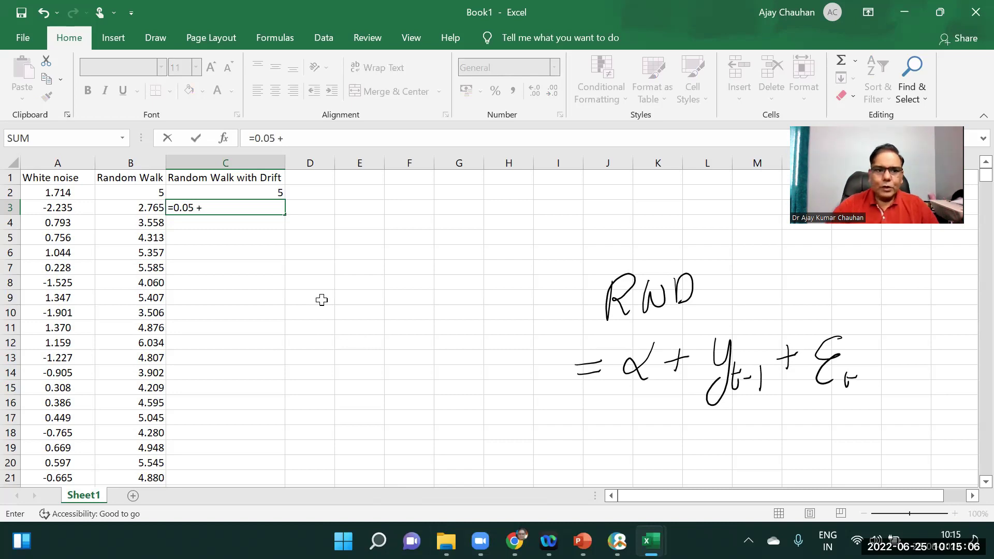
pyautogui.click(279, 192)
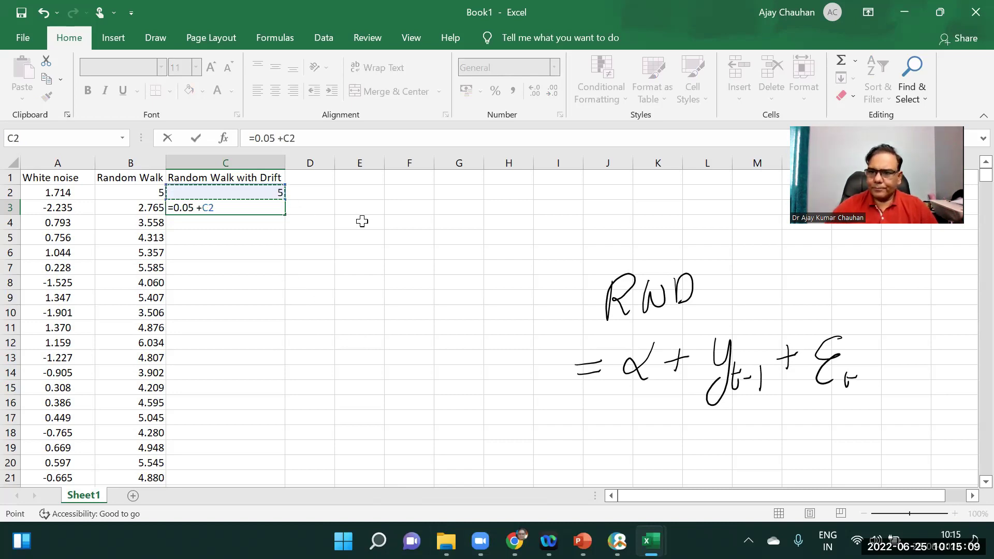
pyautogui.write('+')
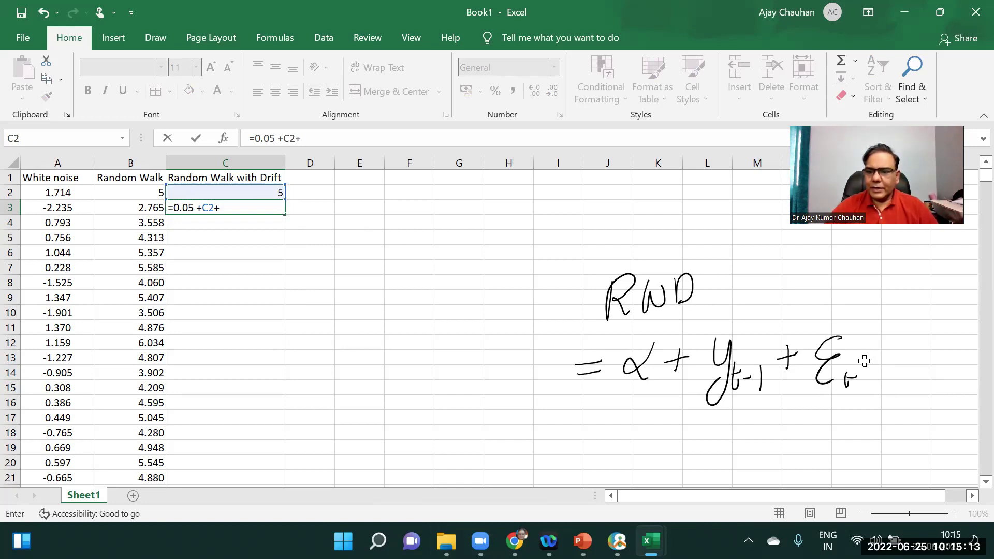
pyautogui.click(57, 209)
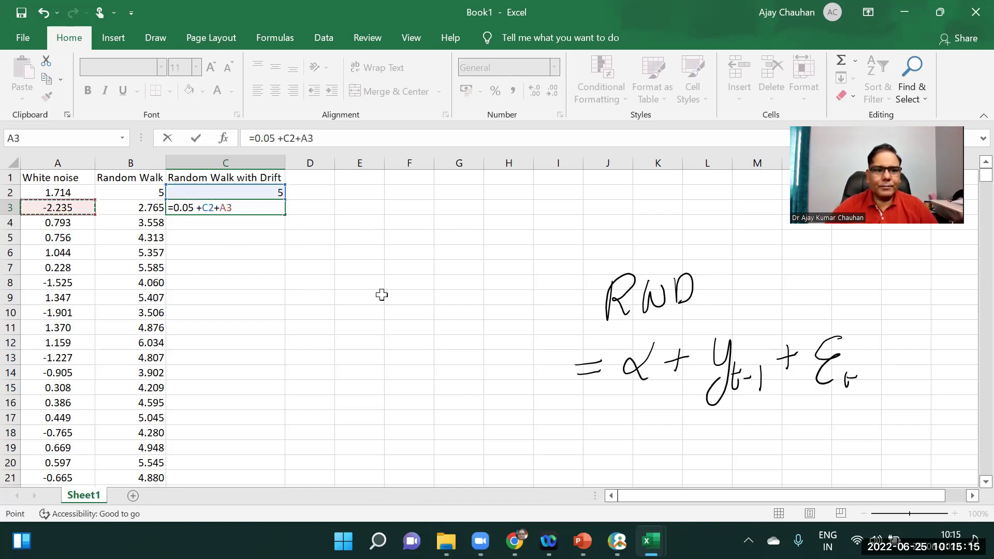
pyautogui.press('Return')
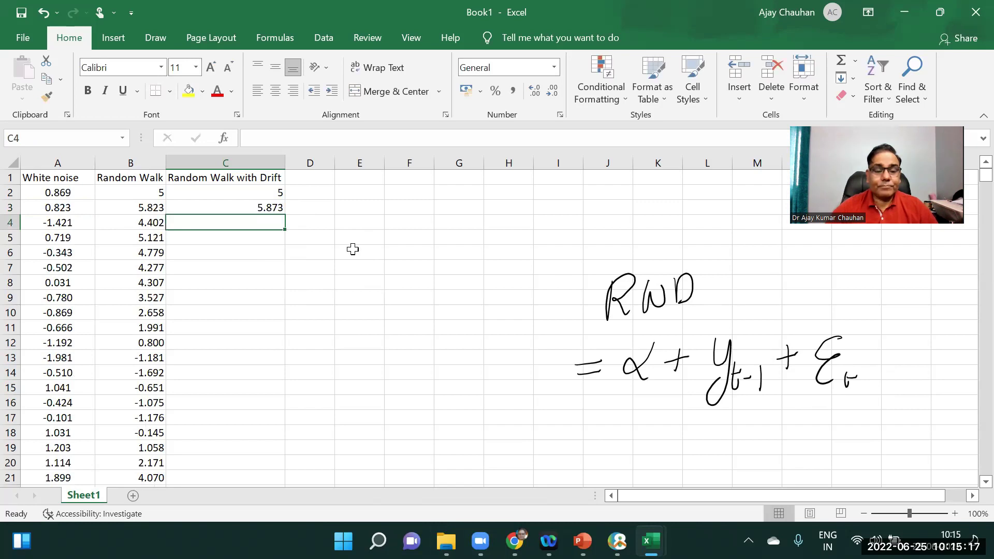
# Fill the C3 formula down alongside the random walk data and plot the filled values as a 2-D line chart
pyautogui.click(265, 207)
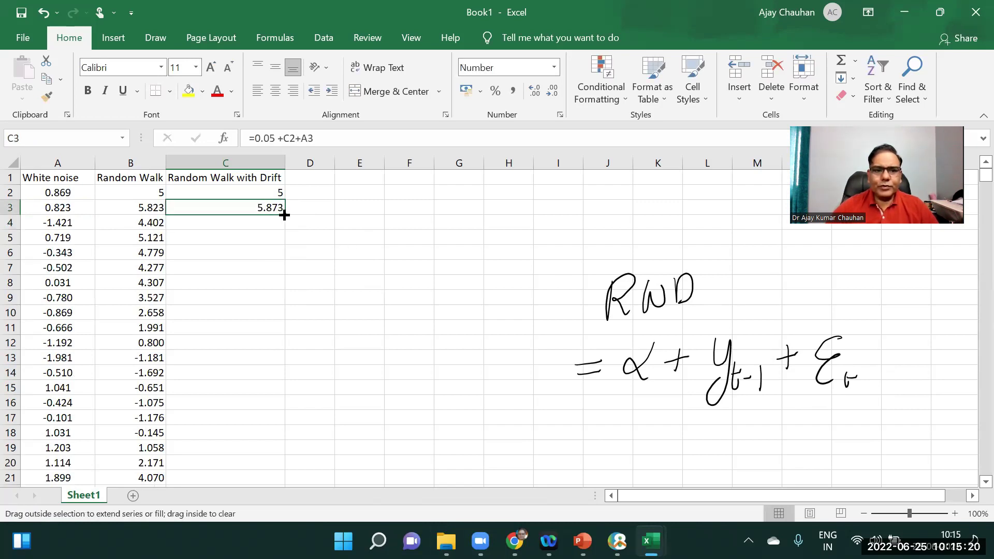
pyautogui.doubleClick(284, 214)
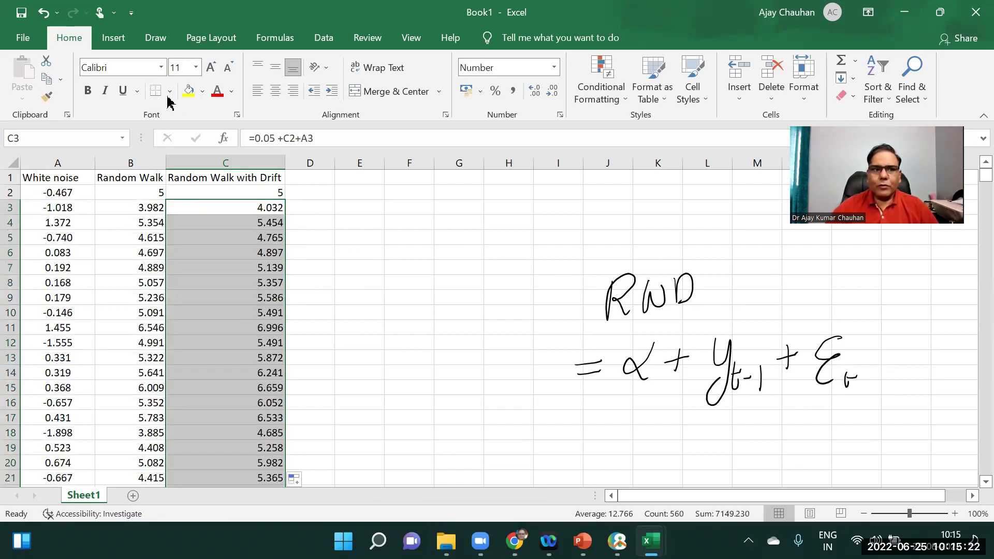
pyautogui.click(109, 45)
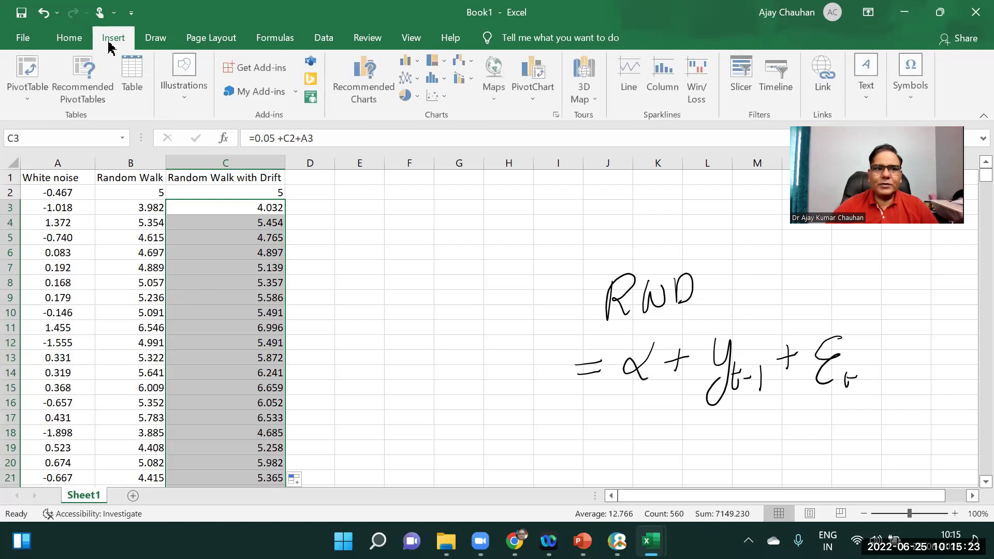
pyautogui.click(408, 79)
pyautogui.click(420, 127)
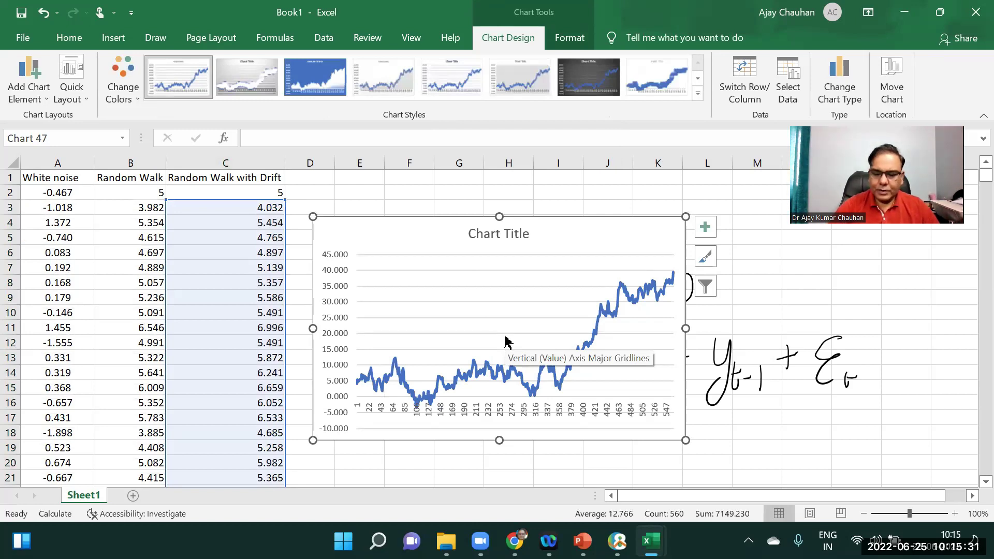
# Recalculate the sheet repeatedly to generate new random walk paths with the 0.05 drift in the line chart
pyautogui.press('F9')
pyautogui.press('F9')
pyautogui.press('F9')
pyautogui.press('F9')
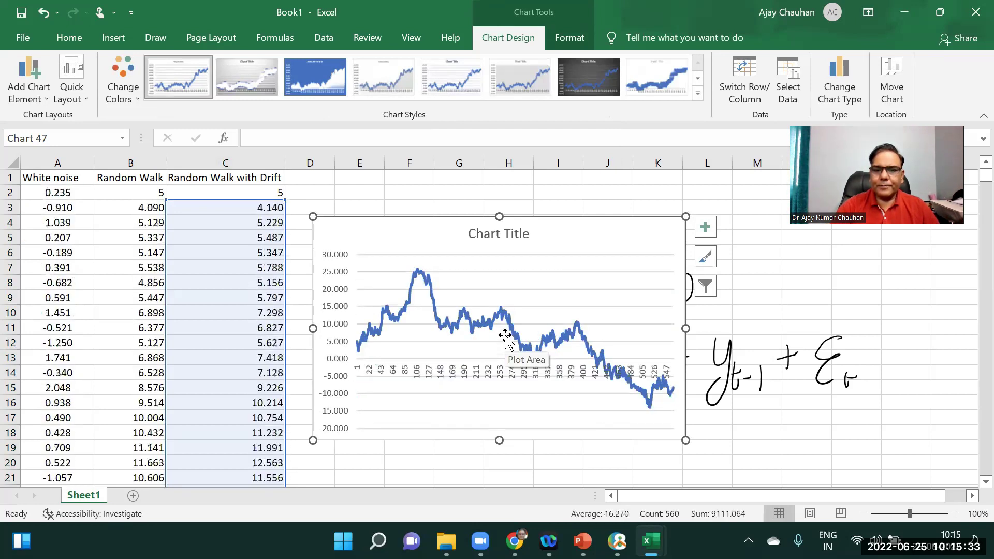
pyautogui.press('F9')
pyautogui.press('F9')
pyautogui.press('F9')
pyautogui.press('F9')
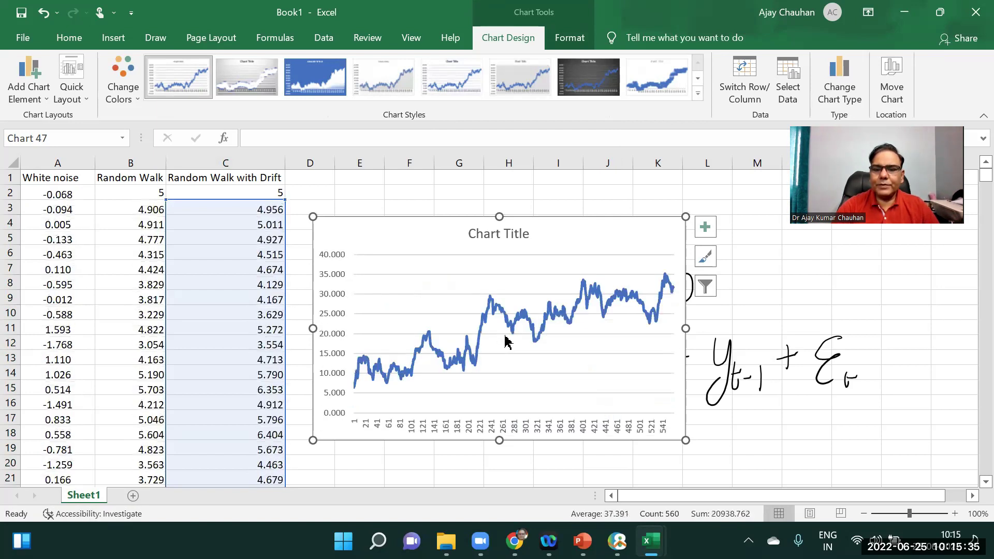
pyautogui.press('F9')
pyautogui.press('F9')
pyautogui.press('F9')
pyautogui.press('F9')
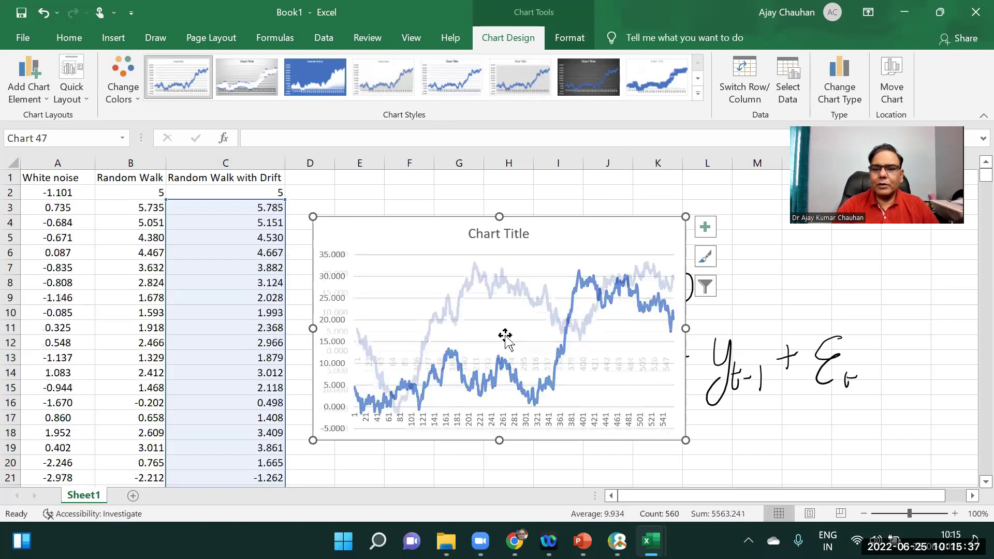
pyautogui.press('F9')
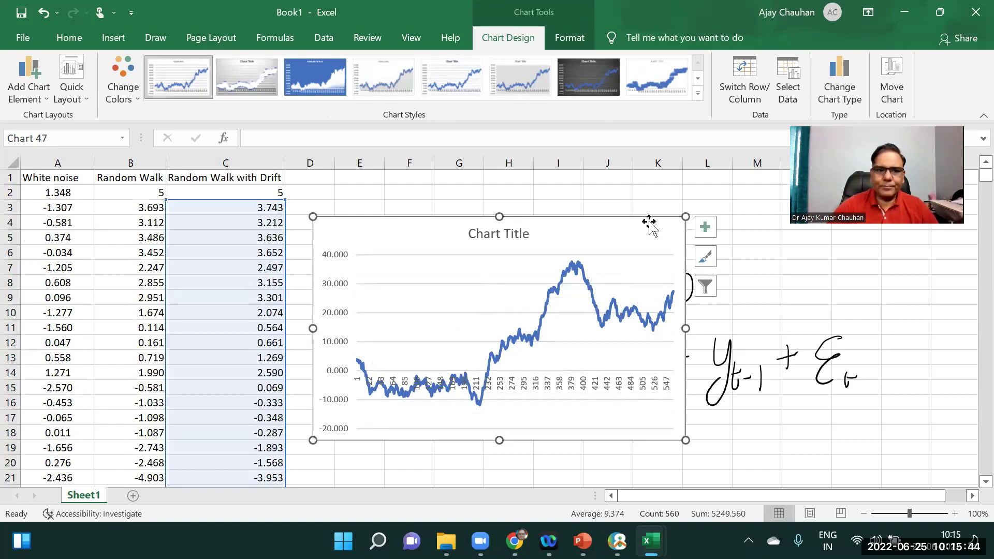
# Change the drift in the C3 formula to 0.1 and fill the formula down column C
pyautogui.click(259, 208)
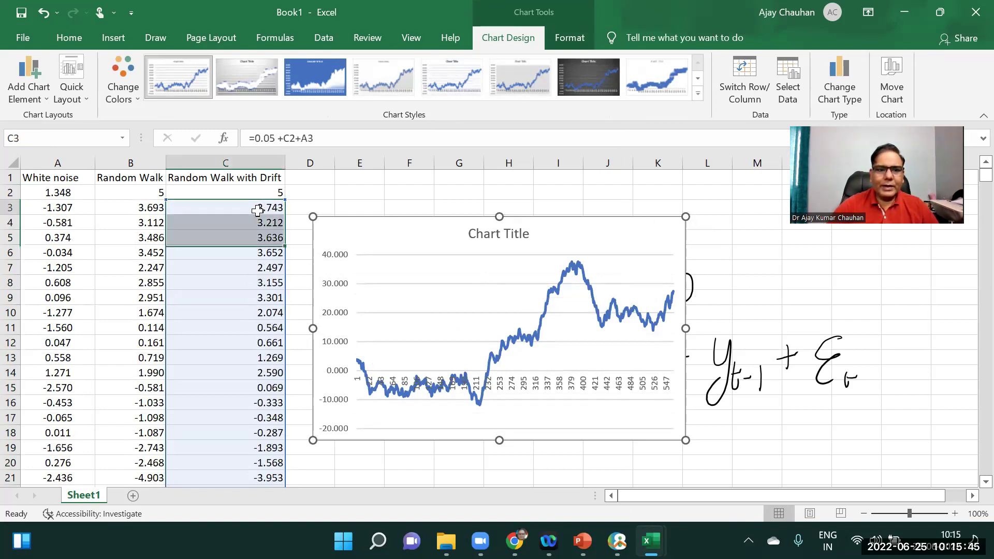
pyautogui.doubleClick(269, 138)
pyautogui.press('Right')
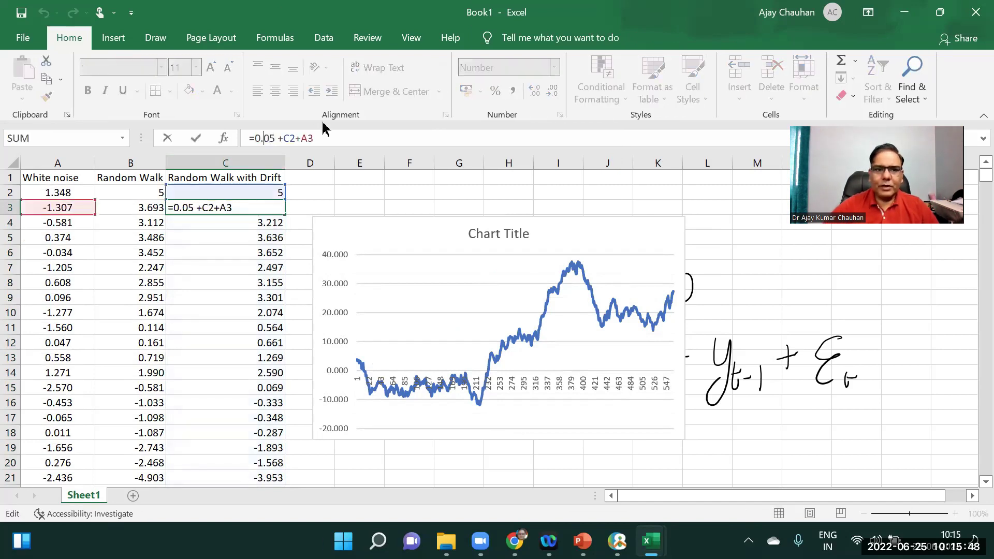
pyautogui.press('BackSpace')
pyautogui.press('BackSpace')
pyautogui.write('1')
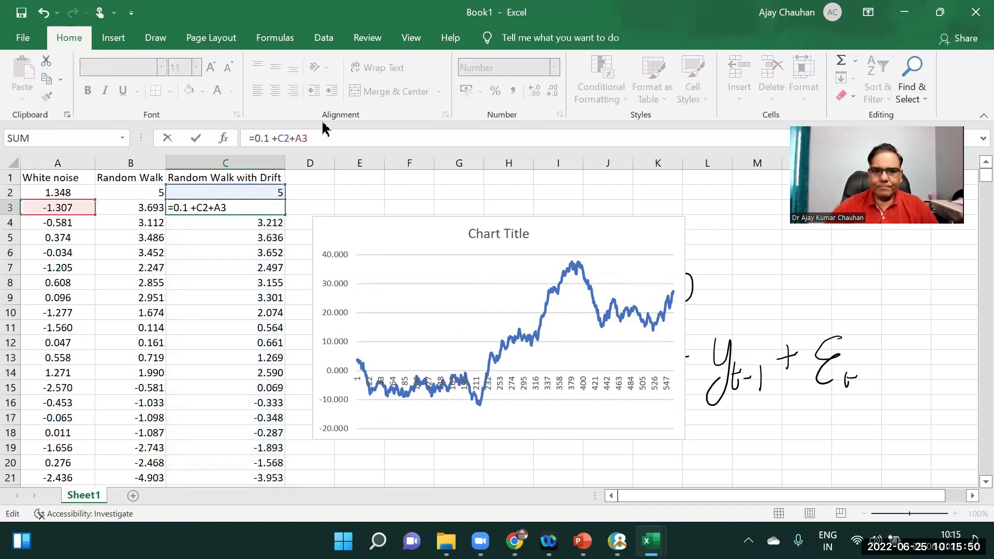
pyautogui.press('Return')
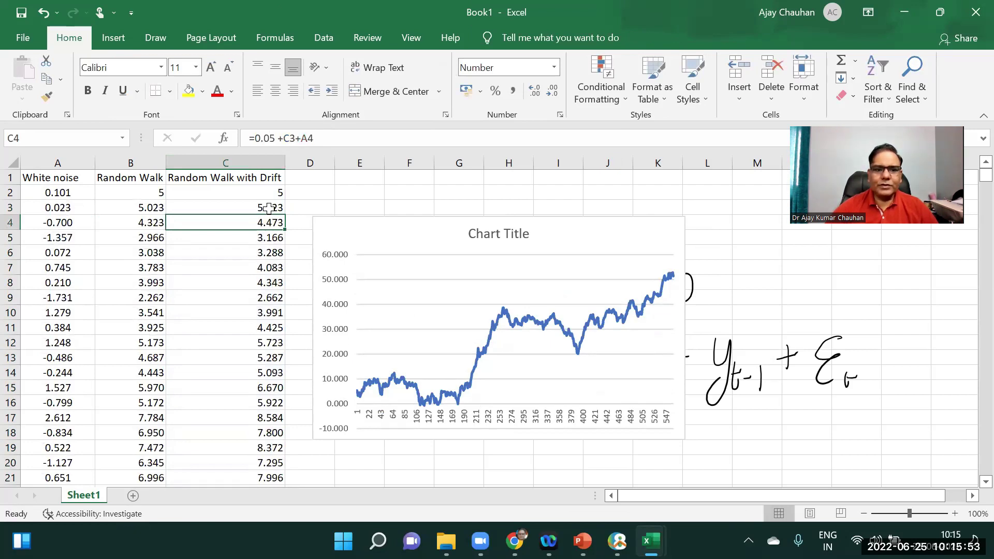
pyautogui.click(269, 208)
pyautogui.doubleClick(286, 218)
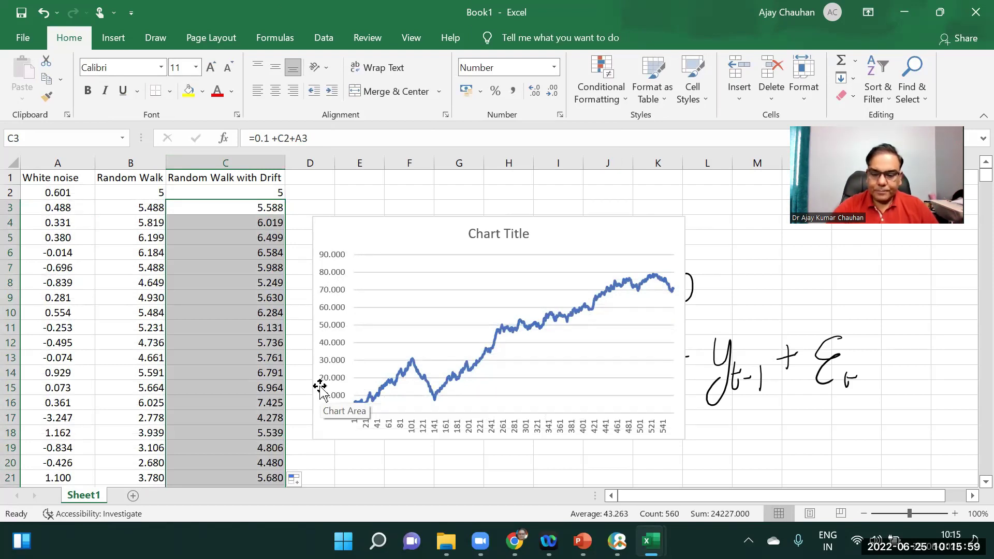
# Recalculate the sheet repeatedly to generate new random walk paths with the 0.1 drift in the line chart
pyautogui.press('F9')
pyautogui.press('F9')
pyautogui.press('F9')
pyautogui.press('F9')
pyautogui.press('F9')
pyautogui.press('F9')
pyautogui.press('F9')
pyautogui.press('F9')
pyautogui.press('F9')
pyautogui.press('F9')
pyautogui.press('F9')
pyautogui.press('F9')
pyautogui.press('F9')
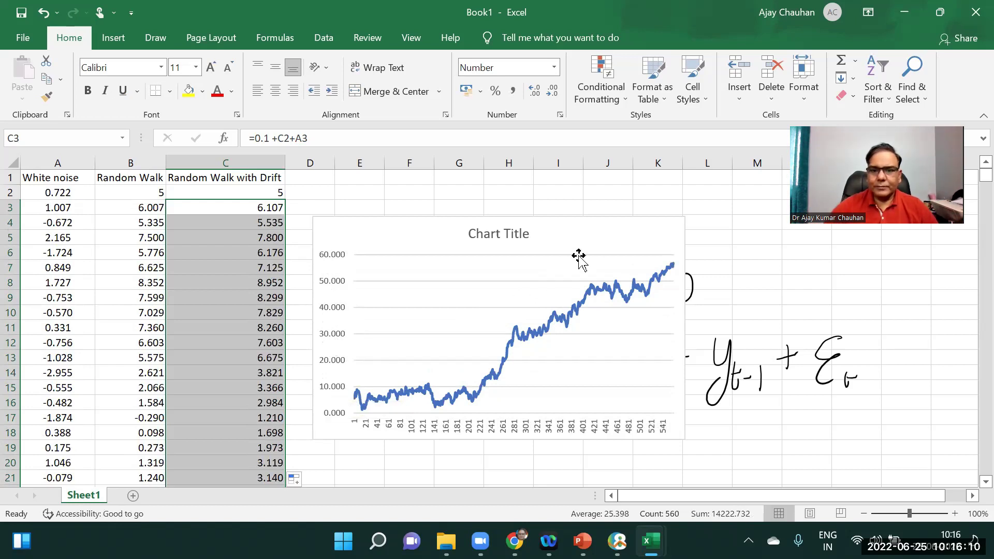
# Delete the random walk with drift line chart and all of the handwritten RWD equation
pyautogui.click(610, 226)
pyautogui.press('Delete')
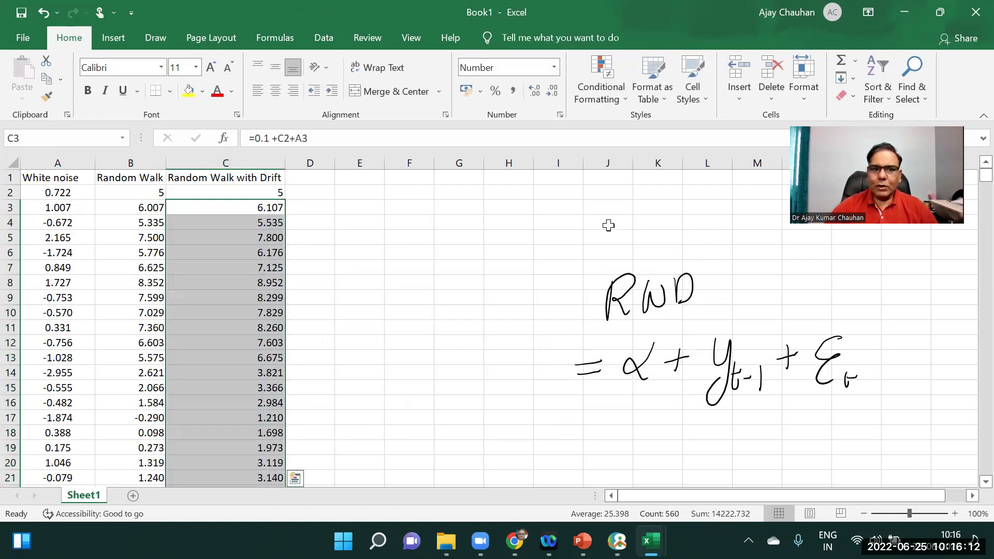
pyautogui.click(642, 295)
pyautogui.press('Delete')
pyautogui.click(721, 376)
pyautogui.press('Delete')
pyautogui.click(588, 369)
pyautogui.press('Delete')
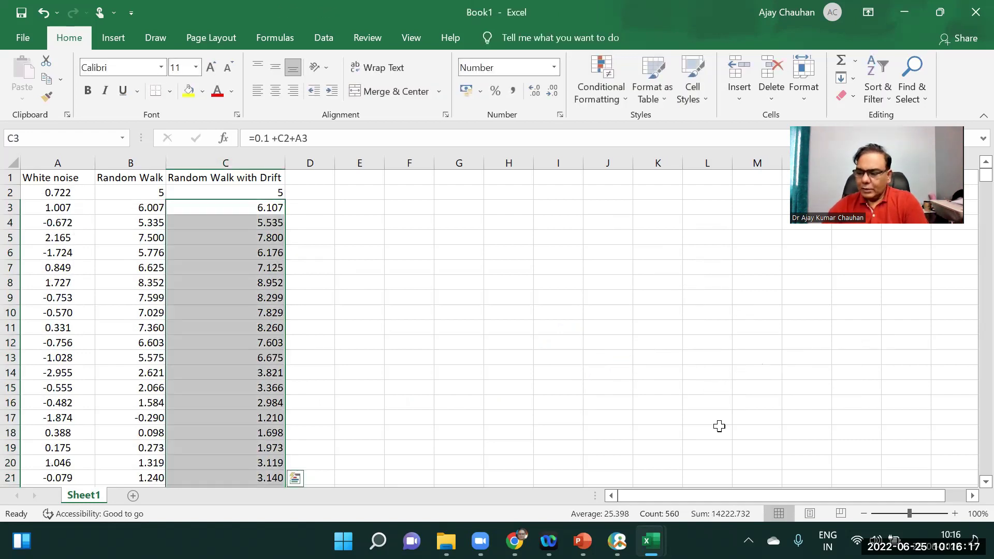
# Enter the column headings AR1, AR2 and AR3 in cells D1, E1 and F1
pyautogui.click(325, 177)
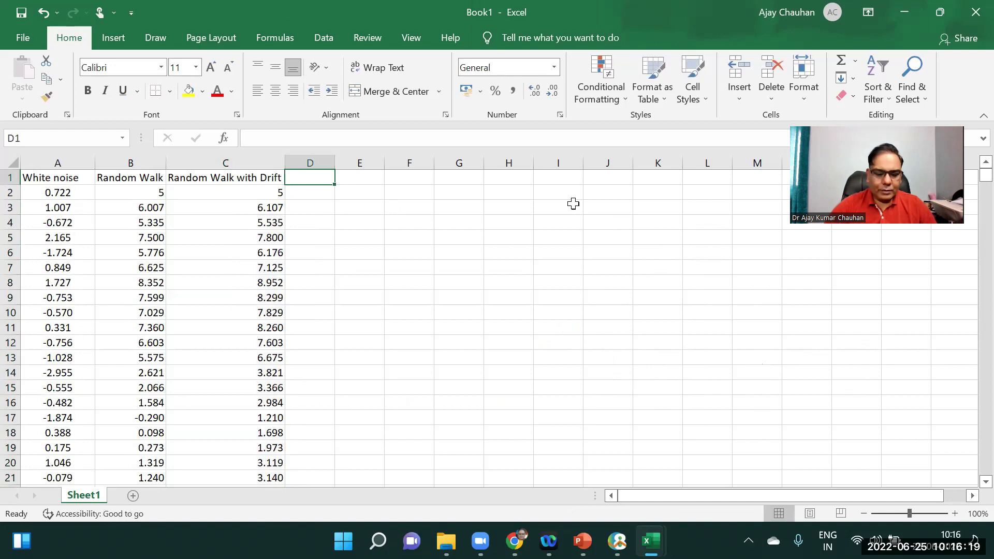
pyautogui.write('AR1')
pyautogui.press('Tab')
pyautogui.press('Tab')
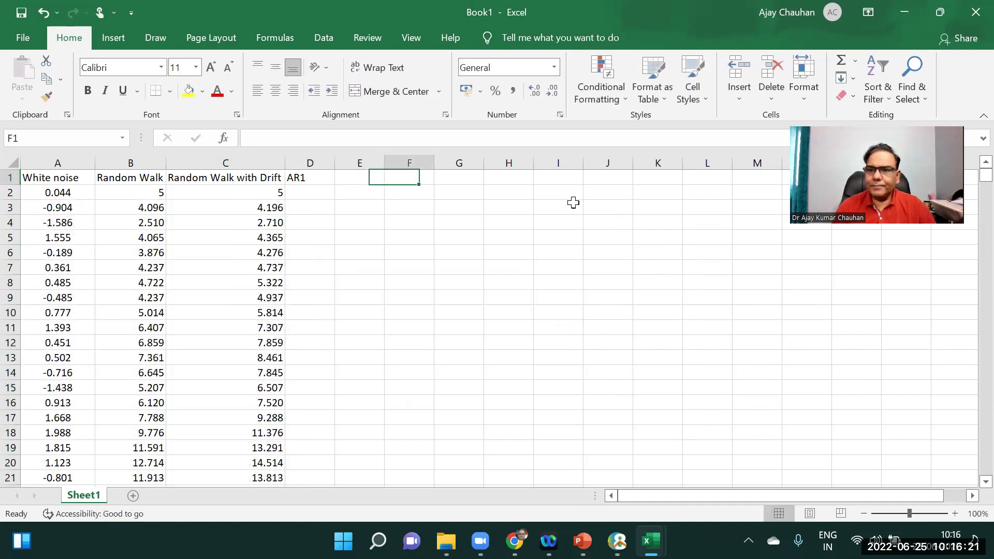
pyautogui.write('A')
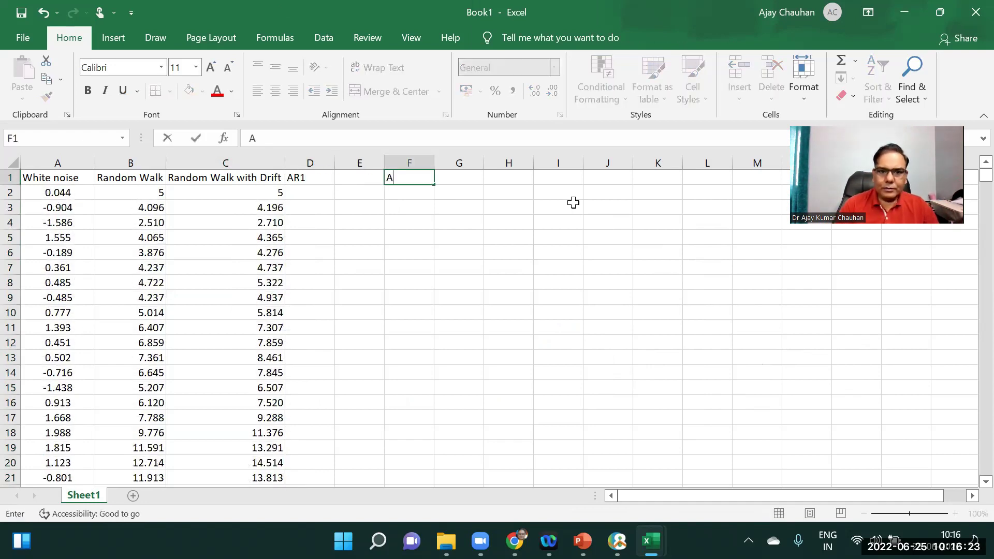
pyautogui.press('Left')
pyautogui.write('A')
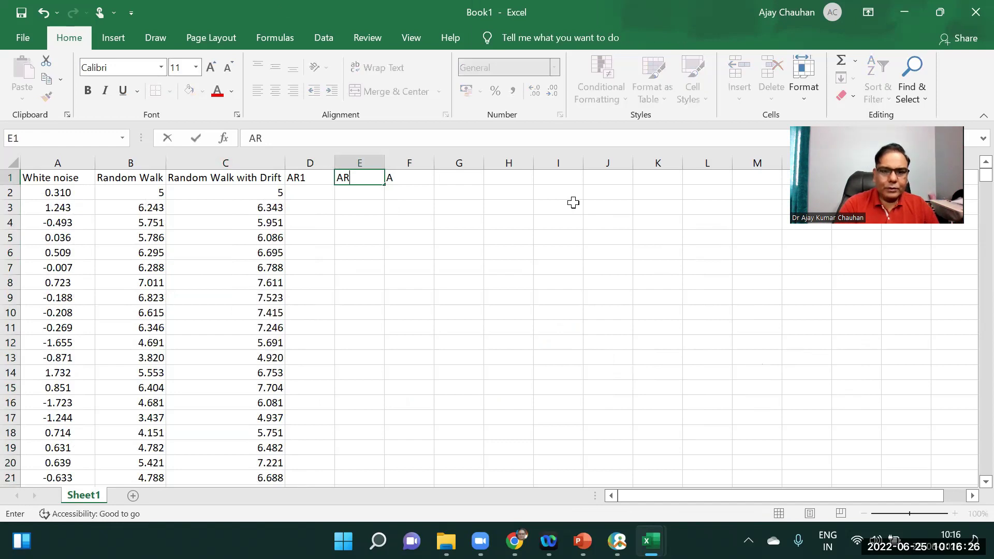
pyautogui.write('R2')
pyautogui.press('Tab')
pyautogui.write('AR')
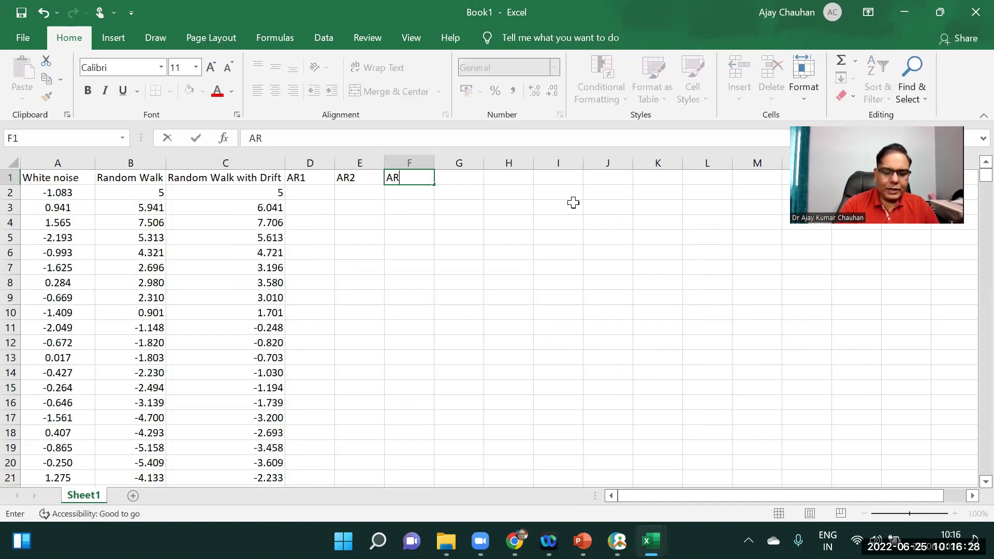
pyautogui.press('Return')
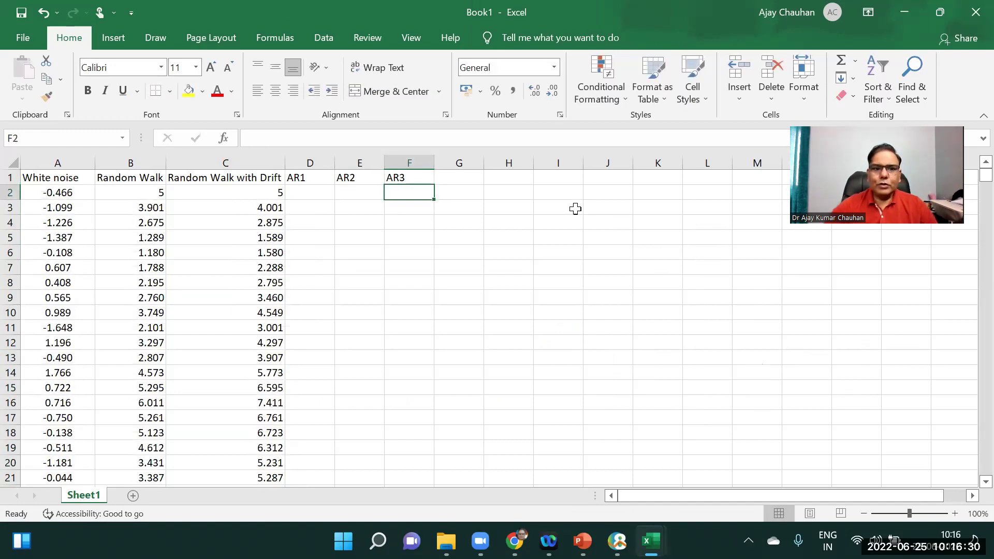
pyautogui.scroll(-7, 387, 253)
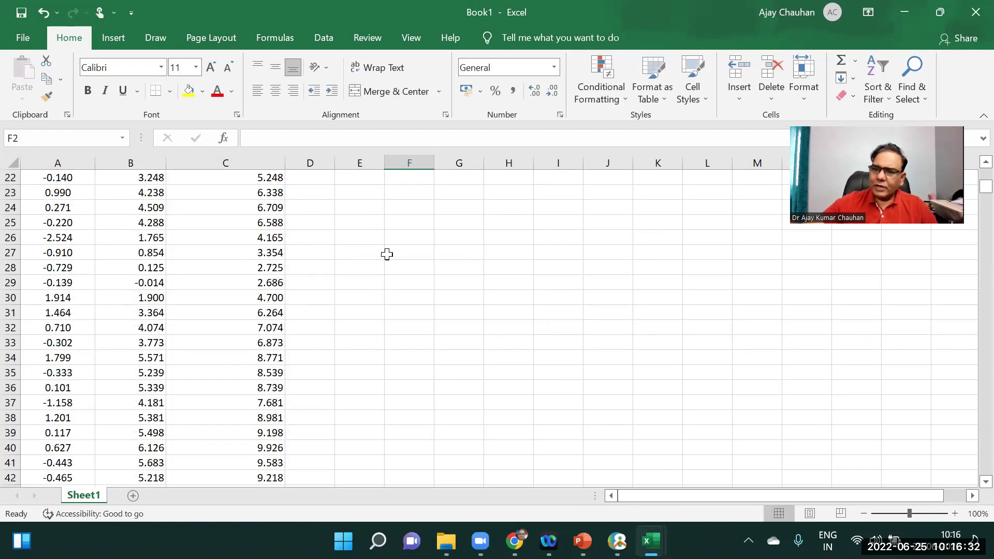
pyautogui.scroll(1, 971, 185)
pyautogui.scroll(7, 971, 185)
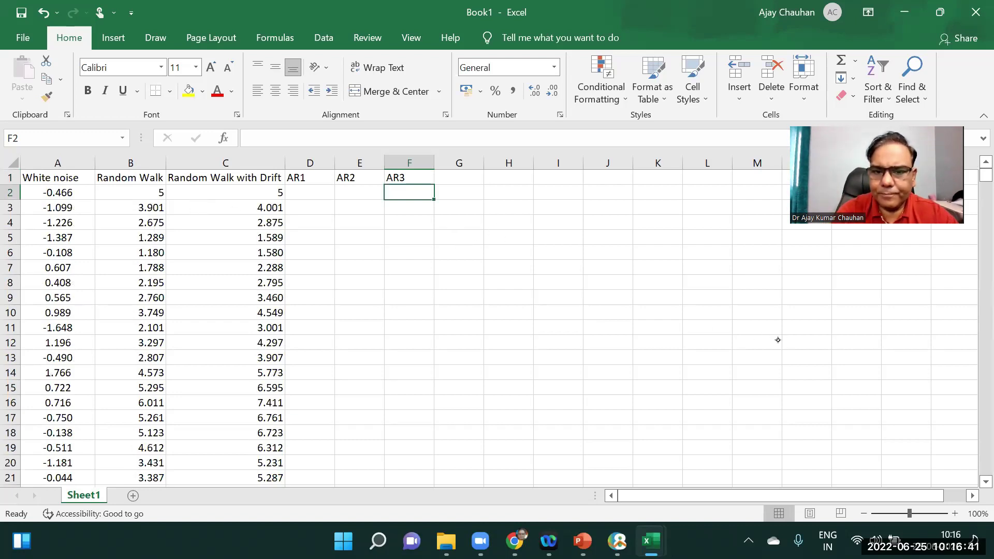
# Handwrite the labels AR1, AR2 and AR3 below one another on the empty cells beside the data, with an equals sign after AR1
pyautogui.moveTo(538, 267)
pyautogui.mouseDown()
pyautogui.moveTo(547, 227)
pyautogui.moveTo(589, 262)
pyautogui.mouseUp()
pyautogui.moveTo(547, 319)
pyautogui.mouseDown()
pyautogui.moveTo(554, 282)
pyautogui.moveTo(559, 317)
pyautogui.moveTo(579, 298)
pyautogui.moveTo(595, 308)
pyautogui.mouseUp()
pyautogui.moveTo(550, 387)
pyautogui.mouseDown()
pyautogui.moveTo(558, 340)
pyautogui.moveTo(571, 389)
pyautogui.moveTo(600, 380)
pyautogui.mouseUp()
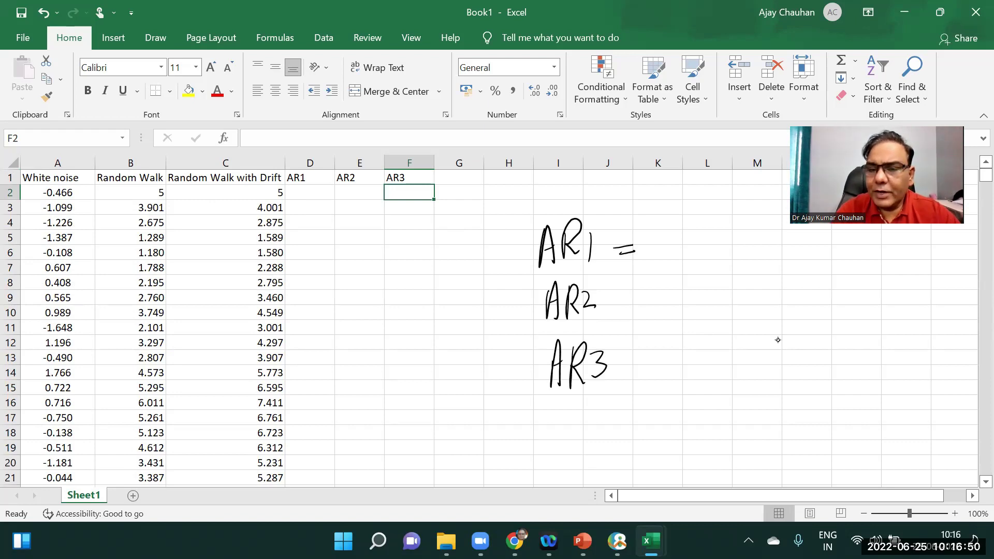
pyautogui.rightClick(778, 340)
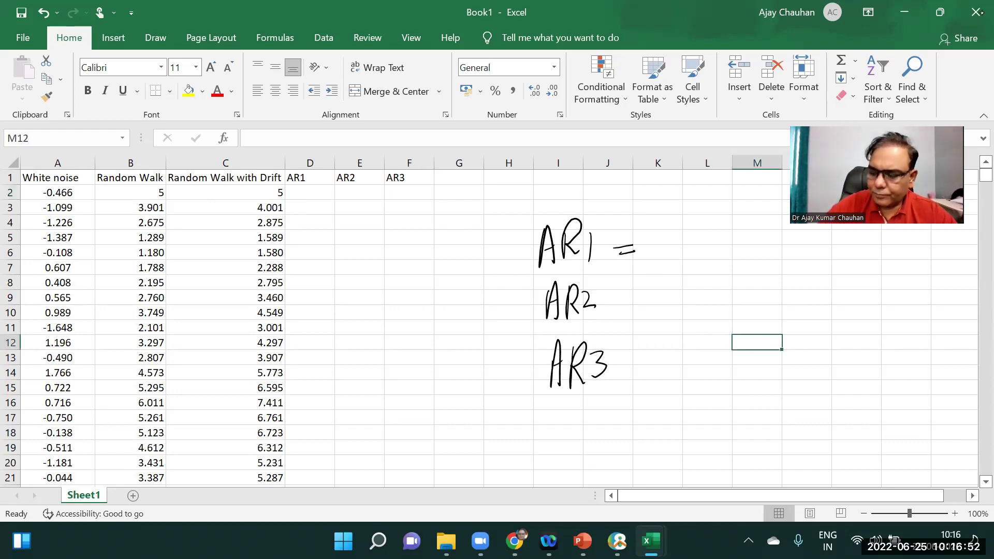
# Complete the handwritten AR1 equation as y(t-1) × 0.8 + εt
pyautogui.moveTo(663, 223)
pyautogui.mouseDown()
pyautogui.moveTo(664, 269)
pyautogui.moveTo(711, 263)
pyautogui.mouseUp()
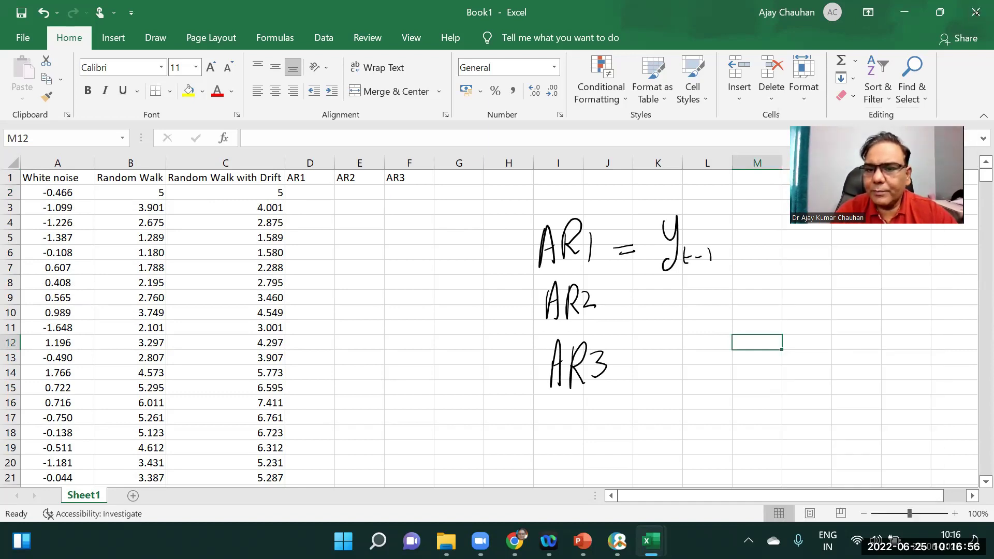
pyautogui.moveTo(747, 227)
pyautogui.mouseDown()
pyautogui.moveTo(758, 243)
pyautogui.moveTo(772, 227)
pyautogui.mouseUp()
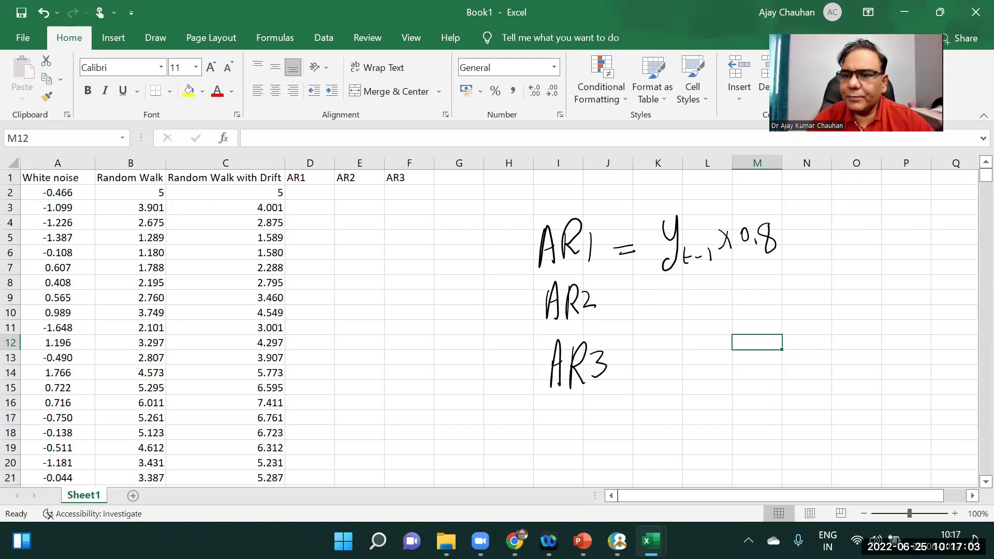
pyautogui.moveTo(798, 233)
pyautogui.mouseDown()
pyautogui.moveTo(814, 229)
pyautogui.moveTo(804, 248)
pyautogui.mouseUp()
pyautogui.moveTo(862, 214)
pyautogui.mouseDown()
pyautogui.moveTo(850, 242)
pyautogui.moveTo(875, 247)
pyautogui.moveTo(886, 232)
pyautogui.mouseUp()
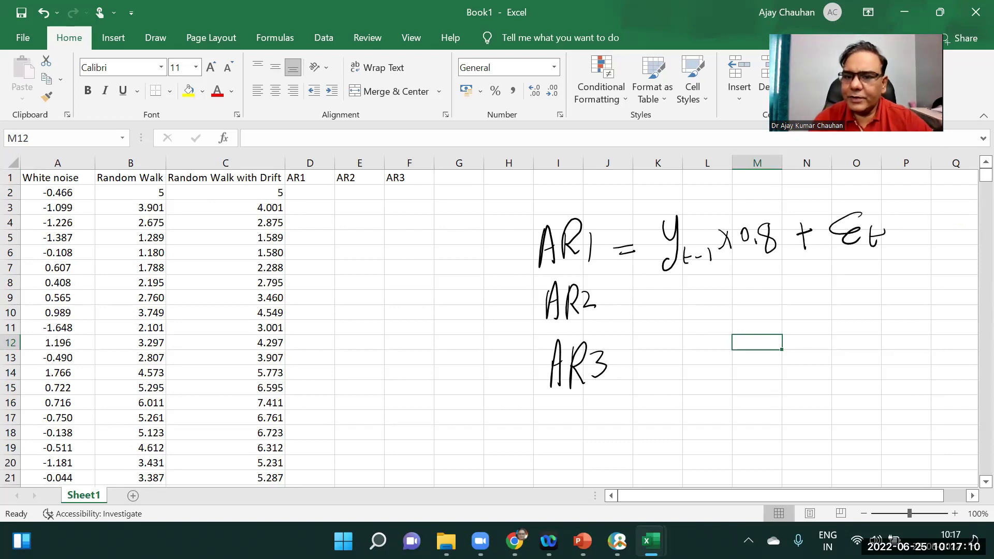
# Handwrite the AR2 equation as y(t-1) × .4 + y(t-2) × .3 + εt beside its label
pyautogui.moveTo(665, 299)
pyautogui.mouseDown()
pyautogui.moveTo(664, 334)
pyautogui.moveTo(684, 326)
pyautogui.mouseUp()
pyautogui.moveTo(736, 297); pyautogui.dragTo(724, 314)
pyautogui.moveTo(724, 299)
pyautogui.mouseDown()
pyautogui.moveTo(781, 304)
pyautogui.moveTo(779, 312)
pyautogui.mouseUp()
pyautogui.moveTo(796, 286); pyautogui.dragTo(796, 306)
pyautogui.moveTo(788, 299); pyautogui.dragTo(829, 299)
pyautogui.moveTo(835, 276)
pyautogui.mouseDown()
pyautogui.moveTo(824, 324)
pyautogui.moveTo(844, 310)
pyautogui.mouseUp()
pyautogui.moveTo(887, 284)
pyautogui.mouseDown()
pyautogui.moveTo(900, 300)
pyautogui.moveTo(886, 302)
pyautogui.mouseUp()
pyautogui.click(906, 291)
pyautogui.moveTo(909, 278)
pyautogui.mouseDown()
pyautogui.moveTo(921, 285)
pyautogui.moveTo(912, 300)
pyautogui.mouseUp()
pyautogui.moveTo(942, 274)
pyautogui.mouseDown()
pyautogui.moveTo(941, 293)
pyautogui.moveTo(973, 300)
pyautogui.mouseUp()
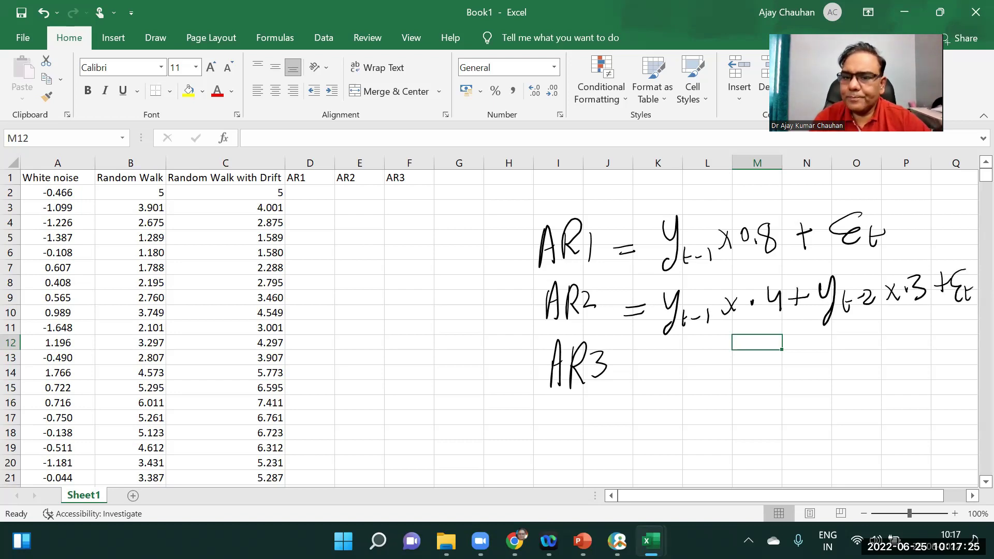
# Circle the two lagged y terms and the coefficients .4 and .3 in the handwritten AR2 equation
pyautogui.moveTo(682, 280)
pyautogui.mouseDown()
pyautogui.moveTo(717, 329)
pyautogui.moveTo(712, 291)
pyautogui.moveTo(694, 278)
pyautogui.mouseUp()
pyautogui.moveTo(785, 277); pyautogui.dragTo(760, 324)
pyautogui.moveTo(849, 267)
pyautogui.mouseDown()
pyautogui.moveTo(811, 290)
pyautogui.moveTo(886, 305)
pyautogui.moveTo(839, 265)
pyautogui.mouseUp()
pyautogui.moveTo(917, 267)
pyautogui.mouseDown()
pyautogui.moveTo(905, 306)
pyautogui.moveTo(915, 267)
pyautogui.mouseUp()
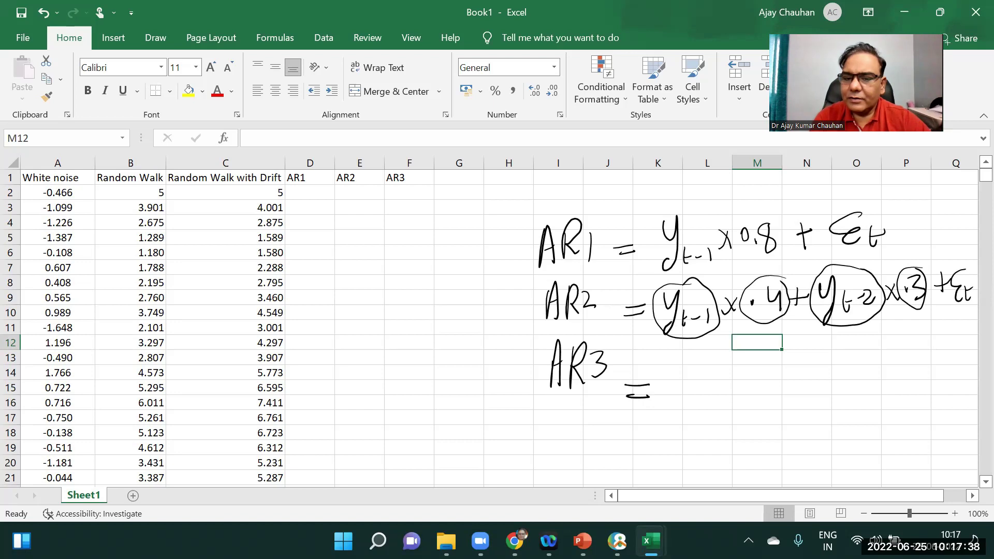
# Handwrite the AR3 equation as y(t-1) × .3 + y(t-2) × .25 + y(t-3) × .15 + εt beside its label
pyautogui.moveTo(655, 369); pyautogui.dragTo(663, 388)
pyautogui.moveTo(674, 364)
pyautogui.mouseDown()
pyautogui.moveTo(661, 415)
pyautogui.moveTo(676, 411)
pyautogui.mouseUp()
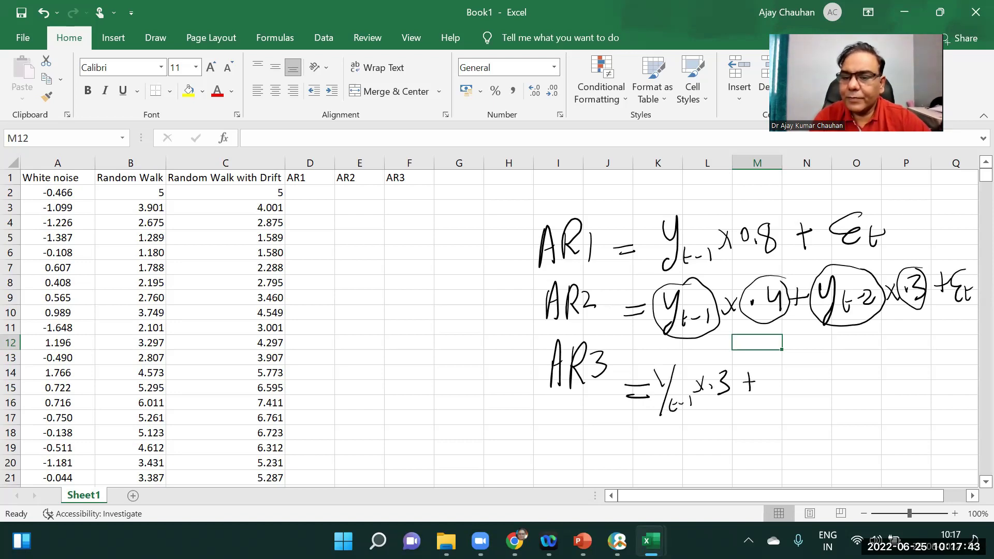
pyautogui.moveTo(785, 359); pyautogui.dragTo(763, 414)
pyautogui.moveTo(777, 396); pyautogui.dragTo(776, 407)
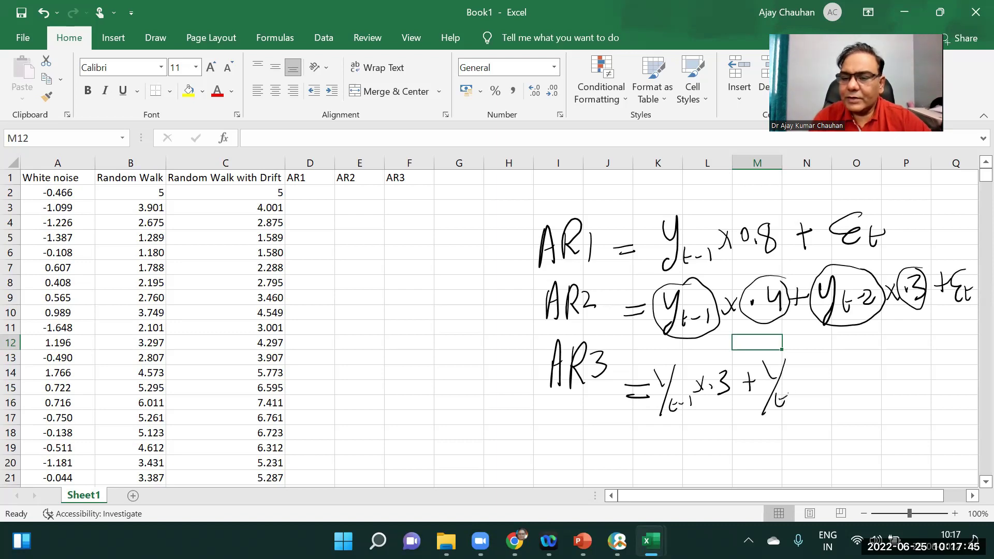
pyautogui.moveTo(860, 362); pyautogui.dragTo(860, 382)
pyautogui.moveTo(856, 373); pyautogui.dragTo(868, 372)
pyautogui.moveTo(875, 353)
pyautogui.mouseDown()
pyautogui.moveTo(874, 409)
pyautogui.moveTo(887, 403)
pyautogui.mouseUp()
pyautogui.moveTo(892, 384)
pyautogui.mouseDown()
pyautogui.moveTo(904, 385)
pyautogui.moveTo(901, 402)
pyautogui.mouseUp()
pyautogui.moveTo(910, 369)
pyautogui.mouseDown()
pyautogui.moveTo(896, 405)
pyautogui.moveTo(937, 381)
pyautogui.mouseUp()
pyautogui.moveTo(952, 360); pyautogui.dragTo(952, 380)
pyautogui.moveTo(948, 368)
pyautogui.mouseDown()
pyautogui.moveTo(959, 368)
pyautogui.moveTo(959, 390)
pyautogui.mouseUp()
pyautogui.moveTo(964, 387); pyautogui.dragTo(966, 401)
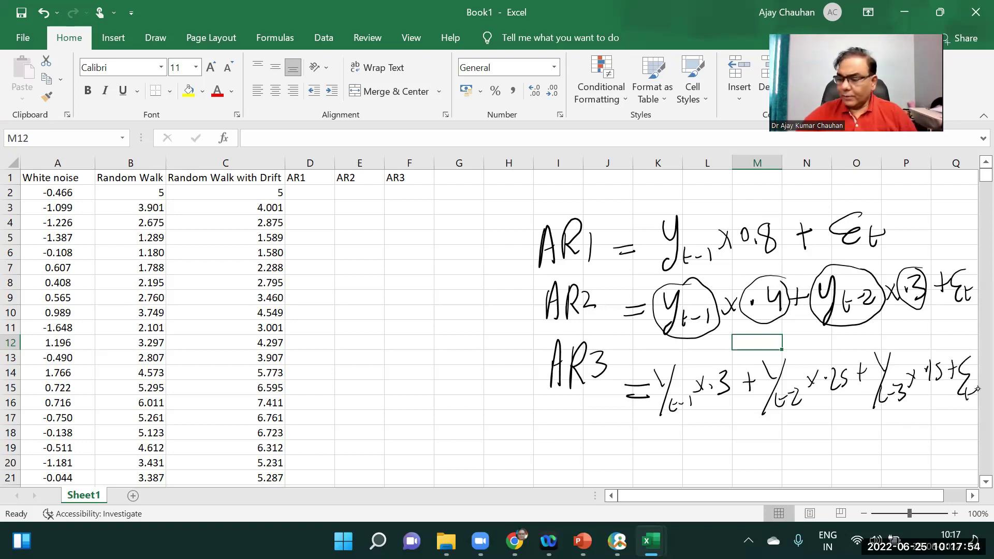
pyautogui.moveTo(21, 541)
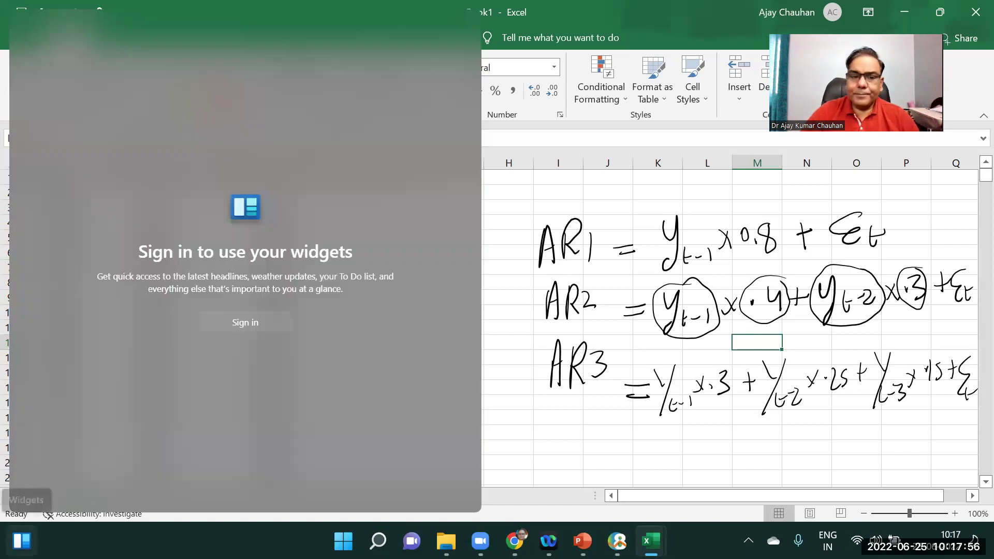
pyautogui.click(515, 181)
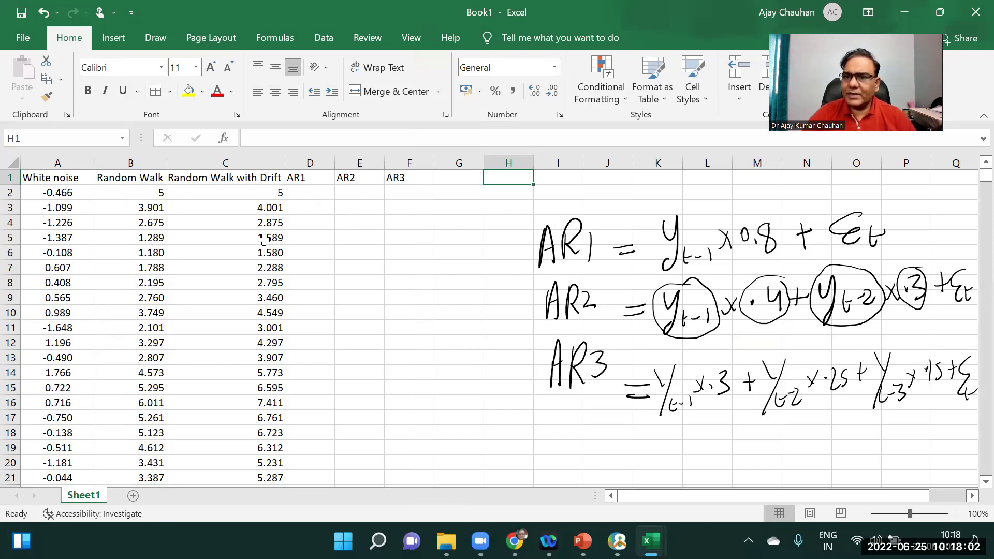
# Enter the starting value 5 in D2, E2 and F2 for the AR1, AR2 and AR3 series
pyautogui.click(317, 193)
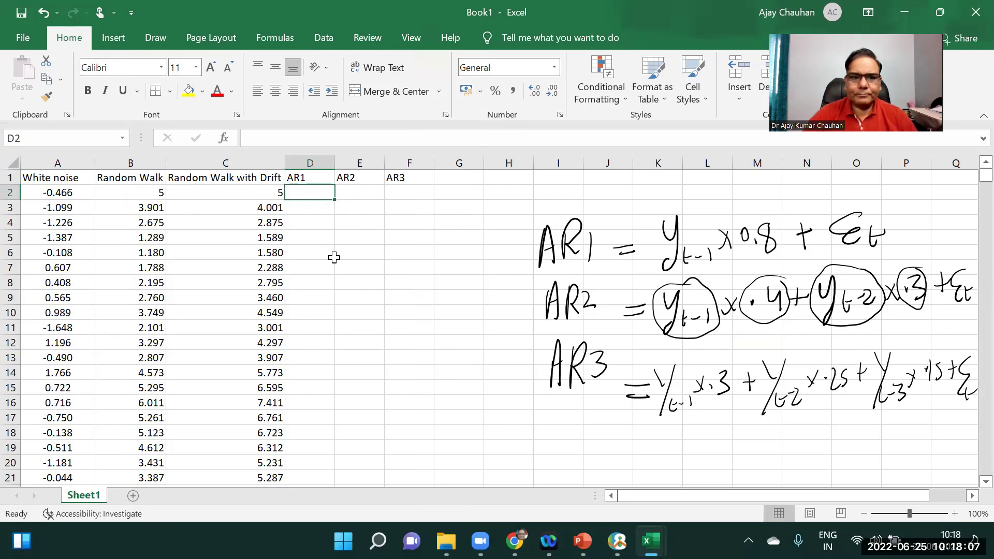
pyautogui.write('5')
pyautogui.press('Return')
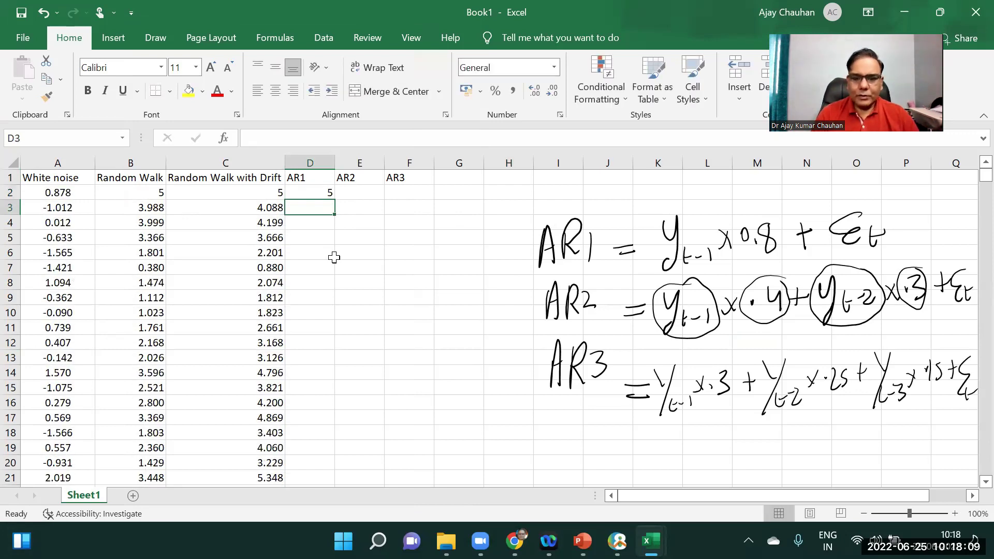
pyautogui.press('Up')
pyautogui.press('Right')
pyautogui.write('5')
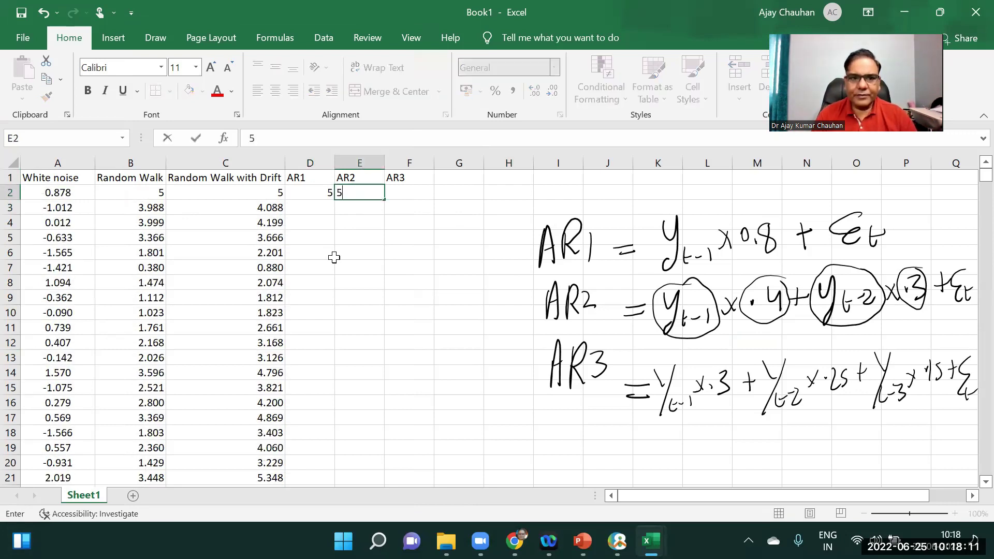
pyautogui.press('Tab')
pyautogui.write('5')
pyautogui.press('Tab')
# Enter the AR1 formula =D2*0.8+A3 in D3 and fill it down column D alongside the existing data
pyautogui.press('Down')
pyautogui.press('Left')
pyautogui.press('Left')
pyautogui.press('Left')
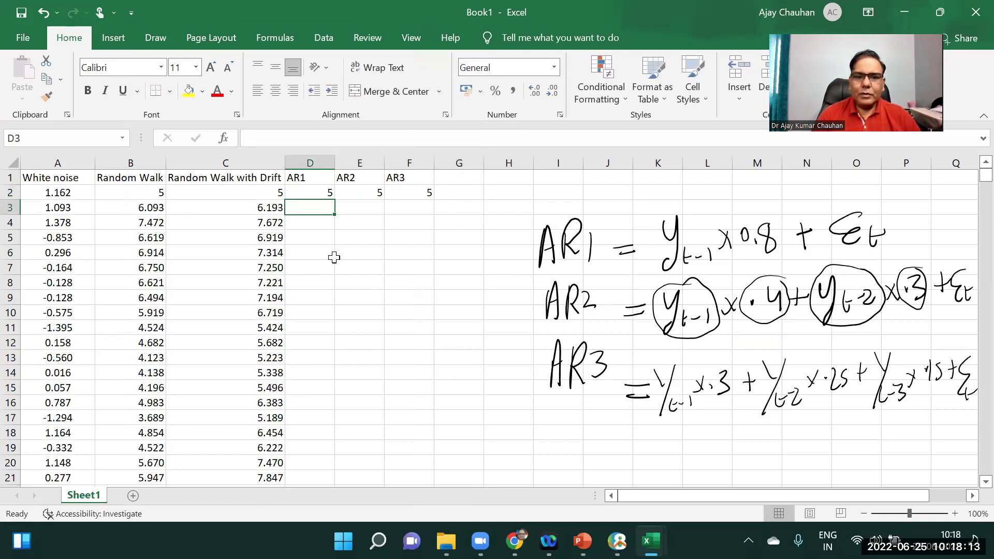
pyautogui.write('=')
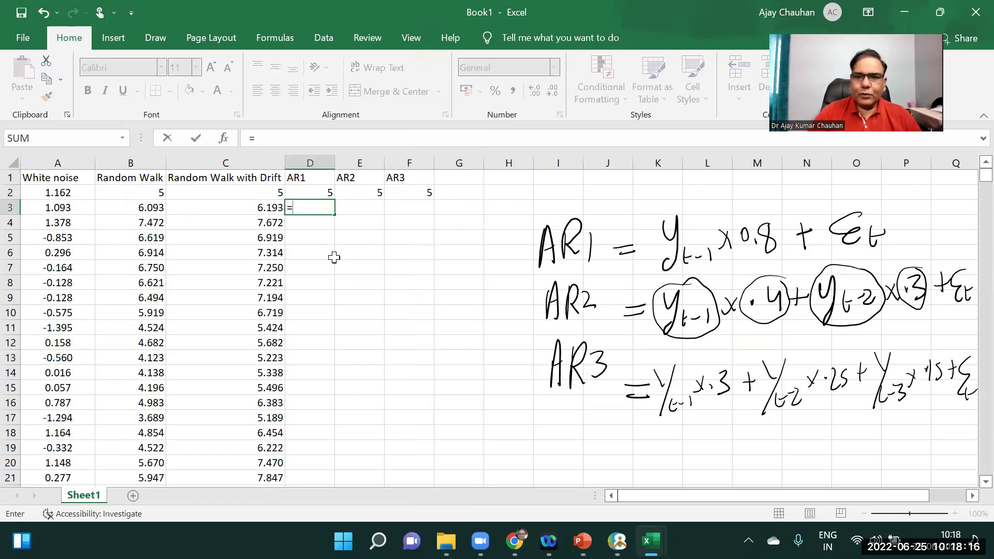
pyautogui.click(320, 193)
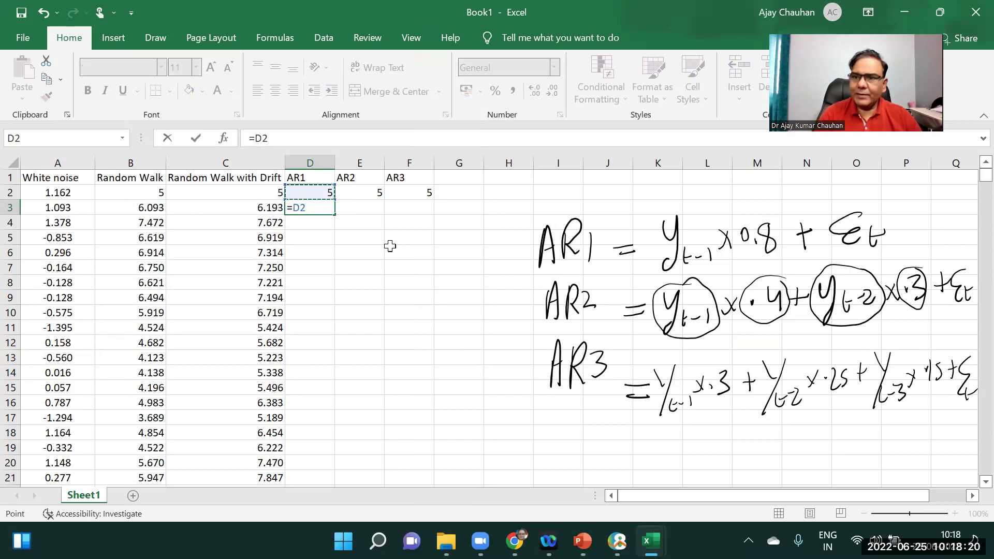
pyautogui.write('*')
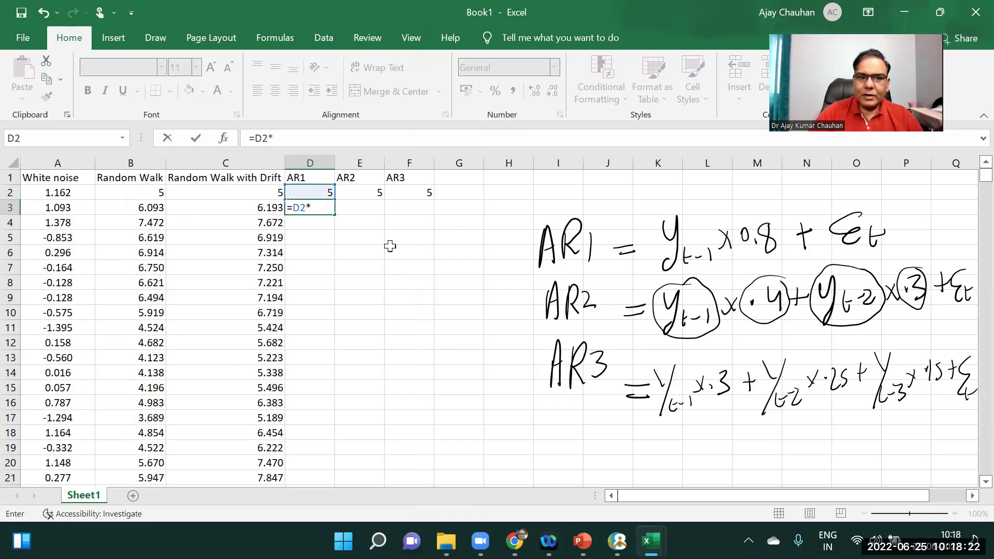
pyautogui.write('0')
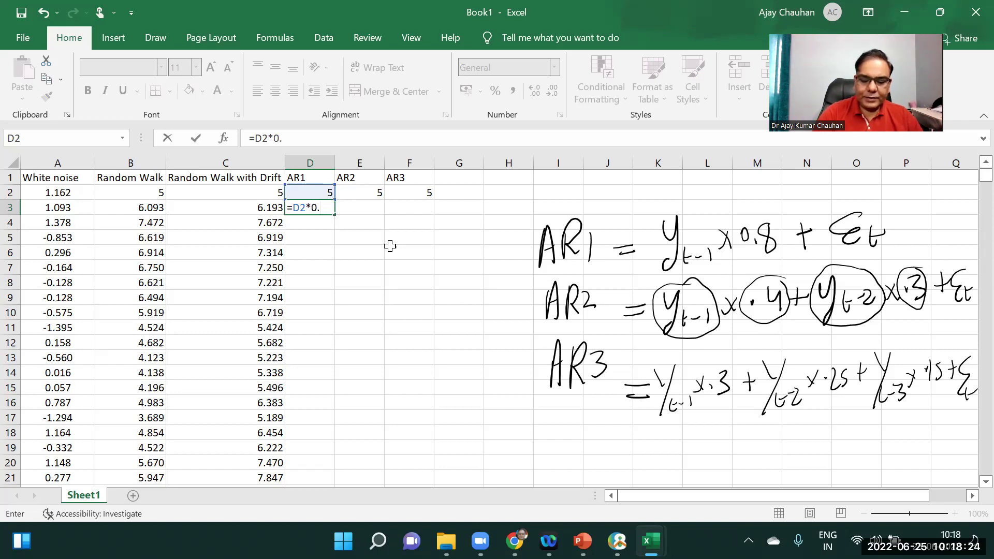
pyautogui.write('.8+')
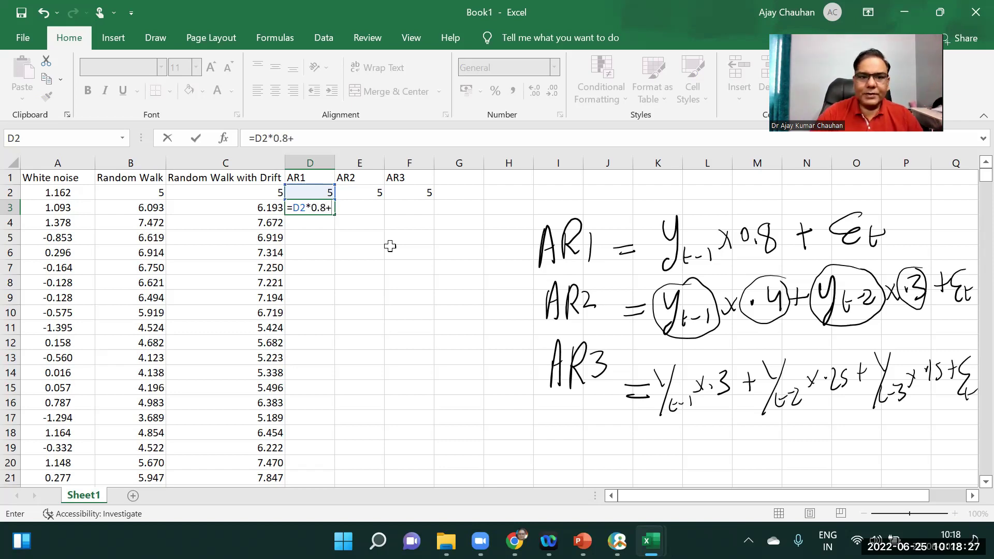
pyautogui.click(65, 207)
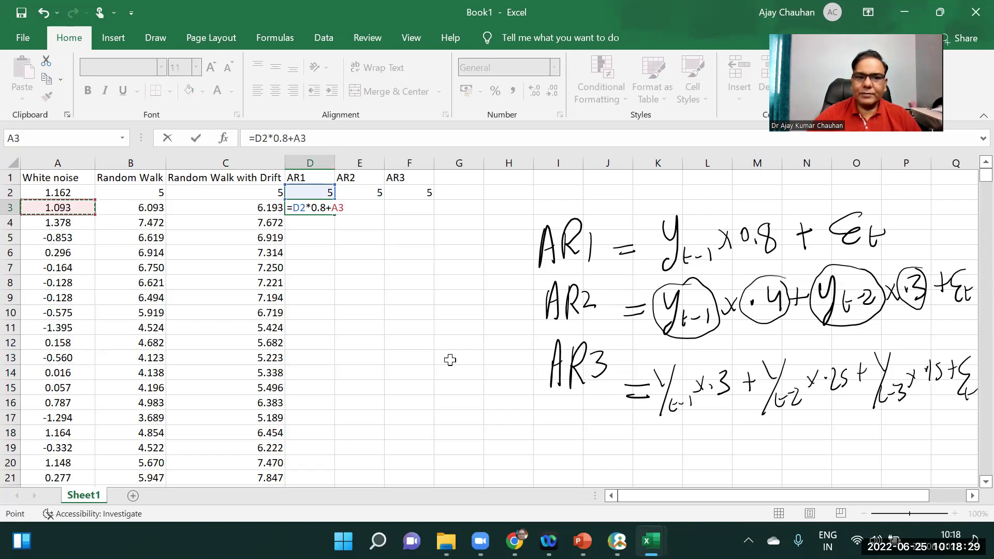
pyautogui.press('Return')
pyautogui.click(318, 207)
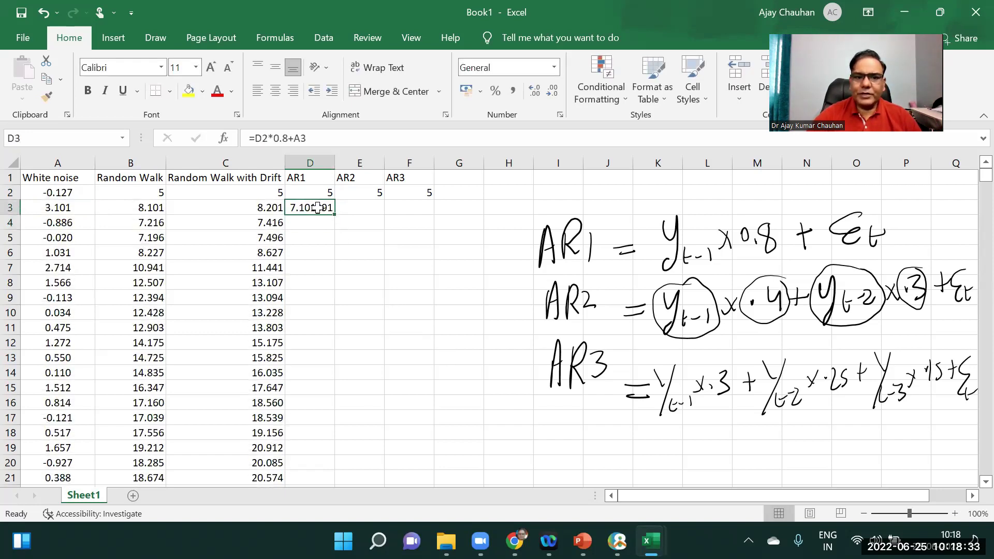
pyautogui.moveTo(334, 214); pyautogui.dragTo(333, 214)
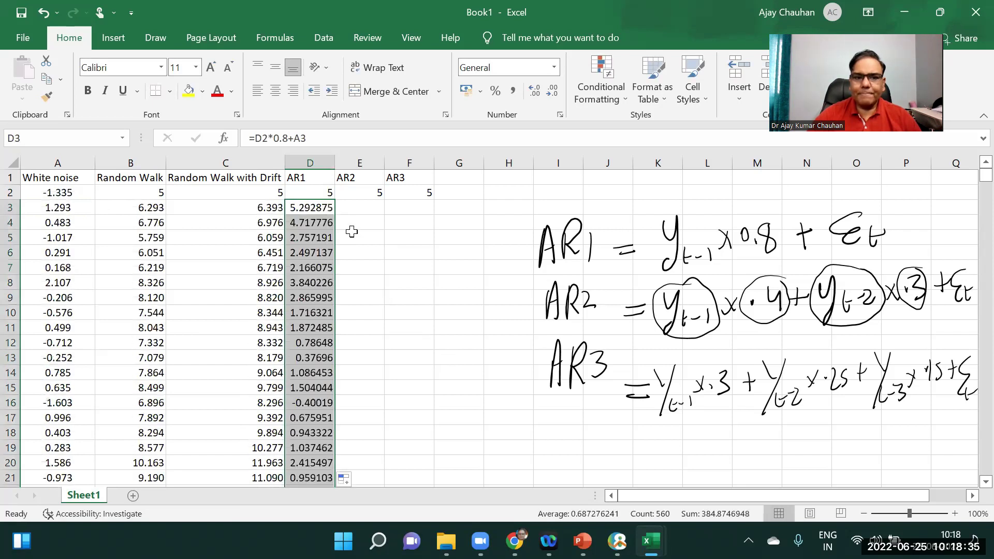
# Enter the first AR2 value in E3 with the formula =E2*0.8+A3, using a single lag and the white noise
pyautogui.click(367, 207)
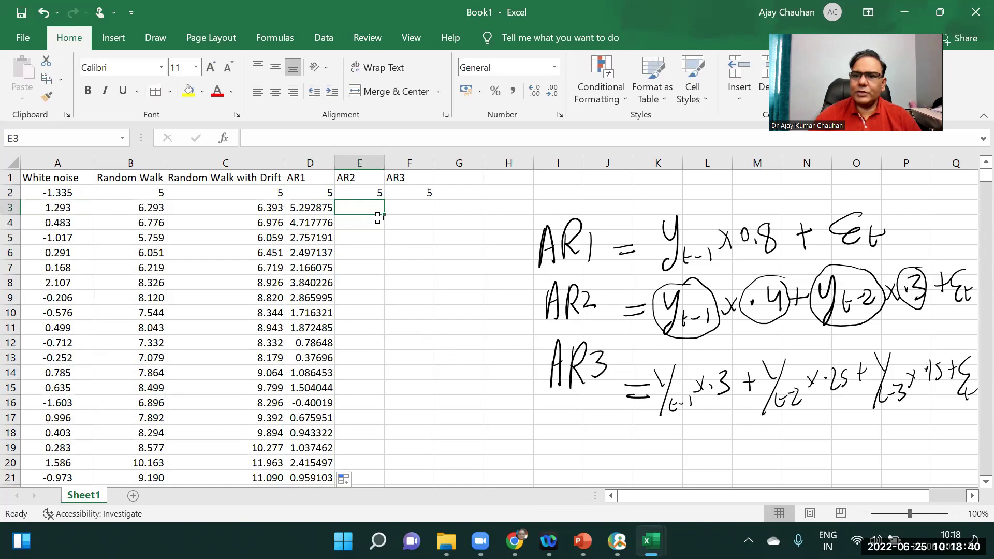
pyautogui.write('=')
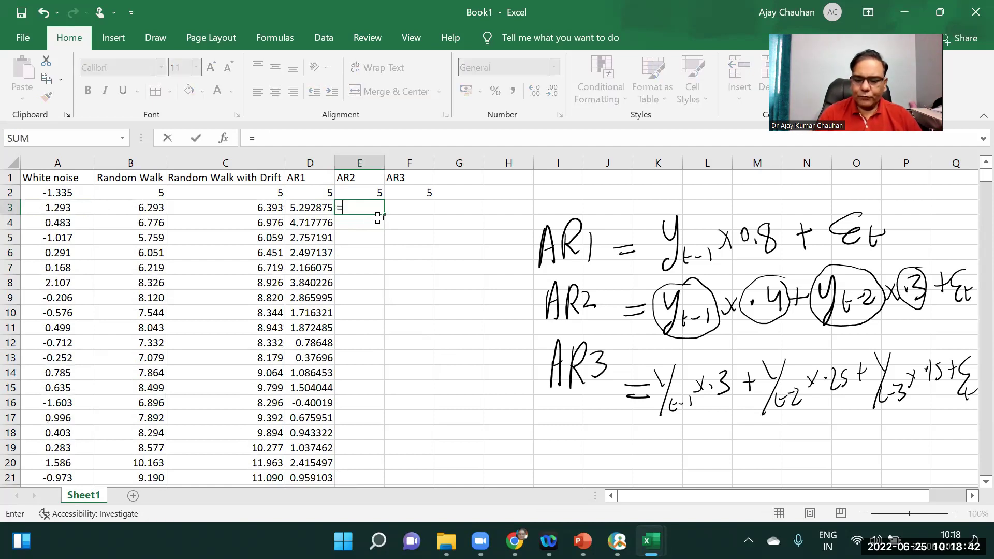
pyautogui.click(371, 192)
pyautogui.write('*')
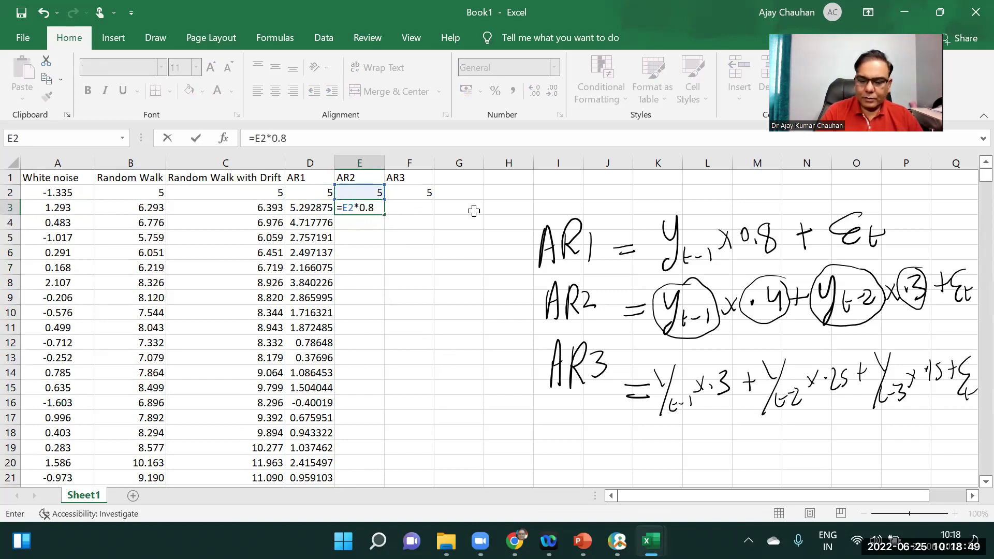
pyautogui.click(40, 208)
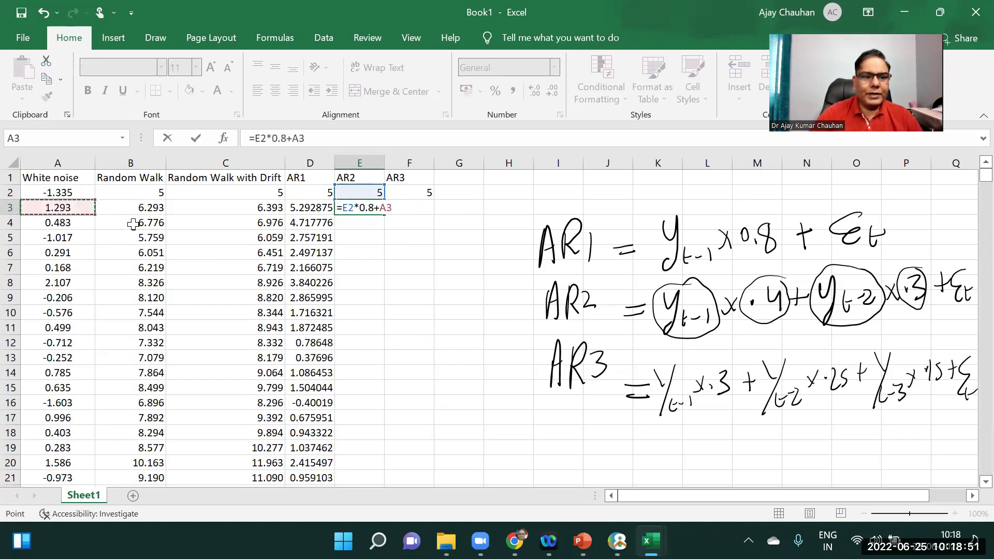
pyautogui.press('Return')
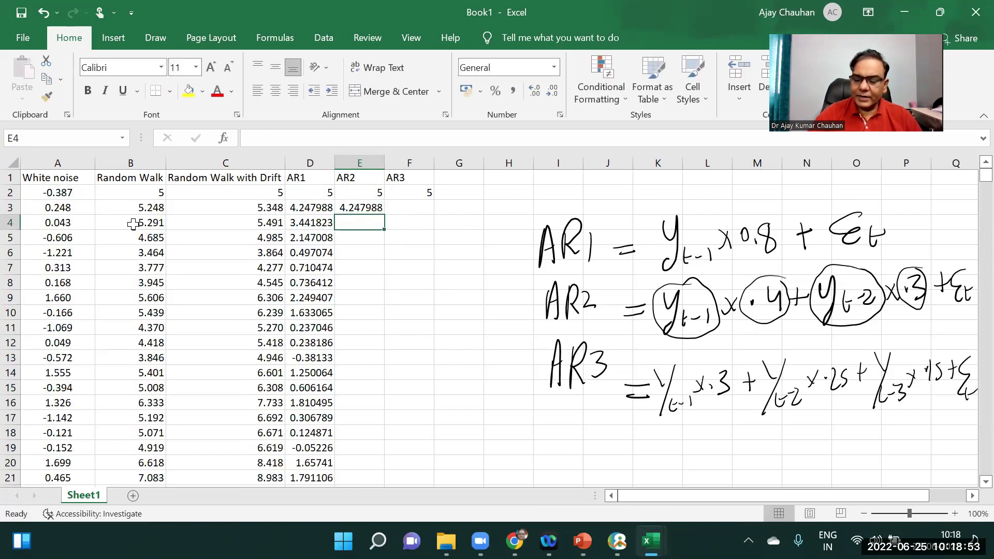
# Enter the AR2 formula =E3*.4+E2*.3+A4 in E4 and fill it down column E alongside the existing data
pyautogui.write('=')
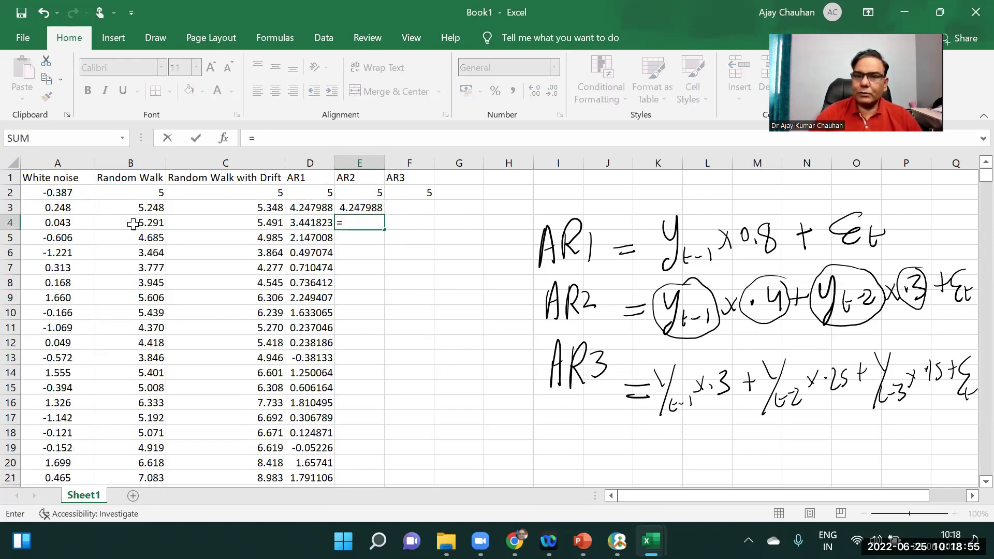
pyautogui.click(351, 208)
pyautogui.write('*')
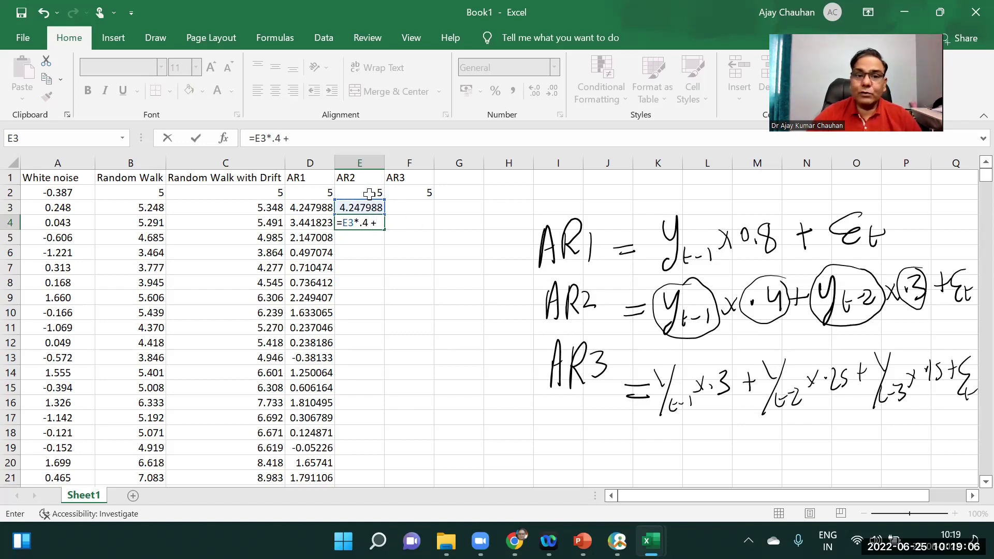
pyautogui.click(369, 194)
pyautogui.write('*')
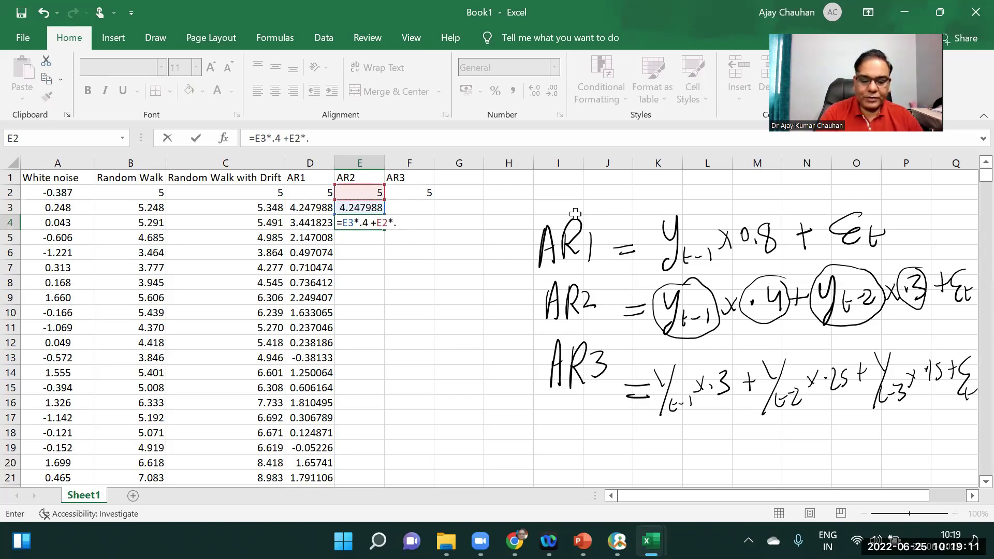
pyautogui.write('.3+')
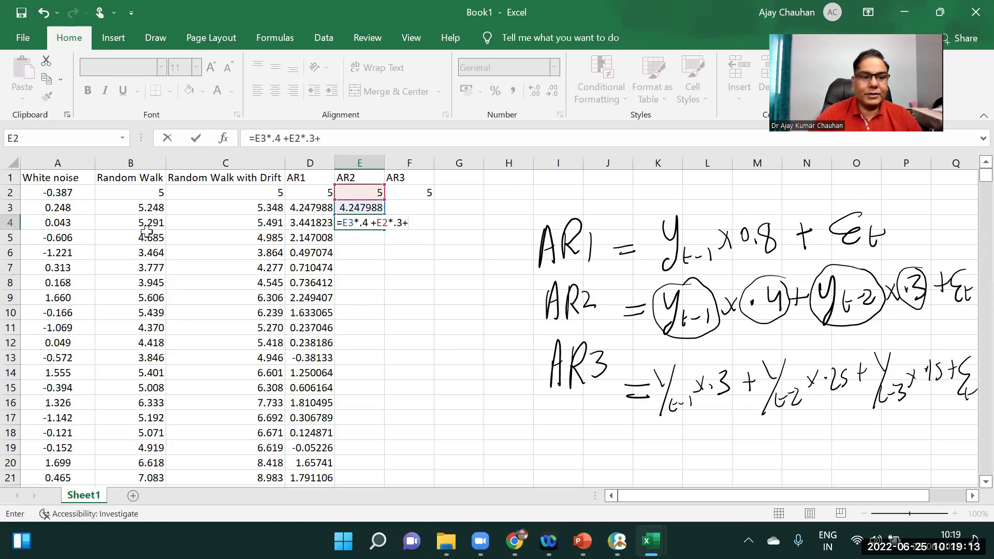
pyautogui.click(77, 222)
pyautogui.press('Return')
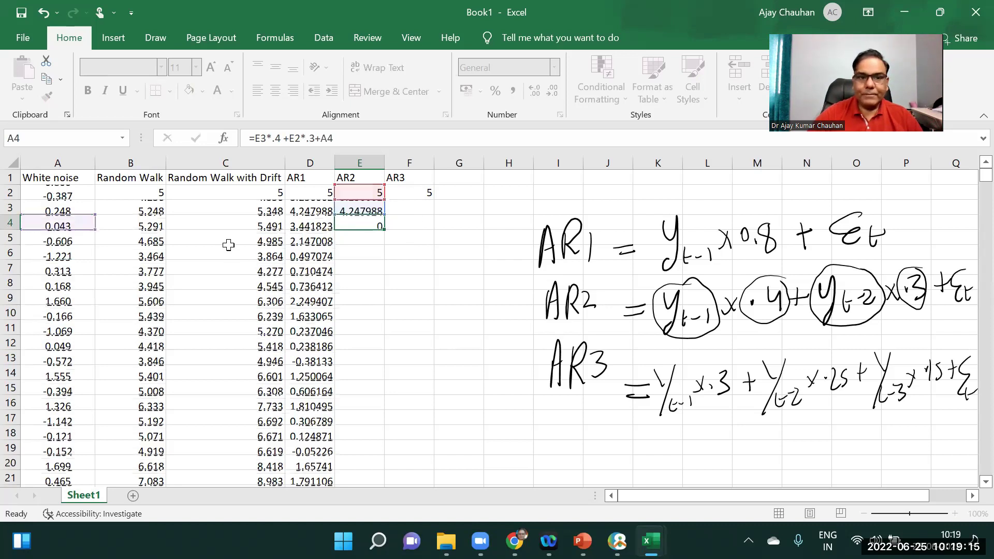
pyautogui.click(372, 224)
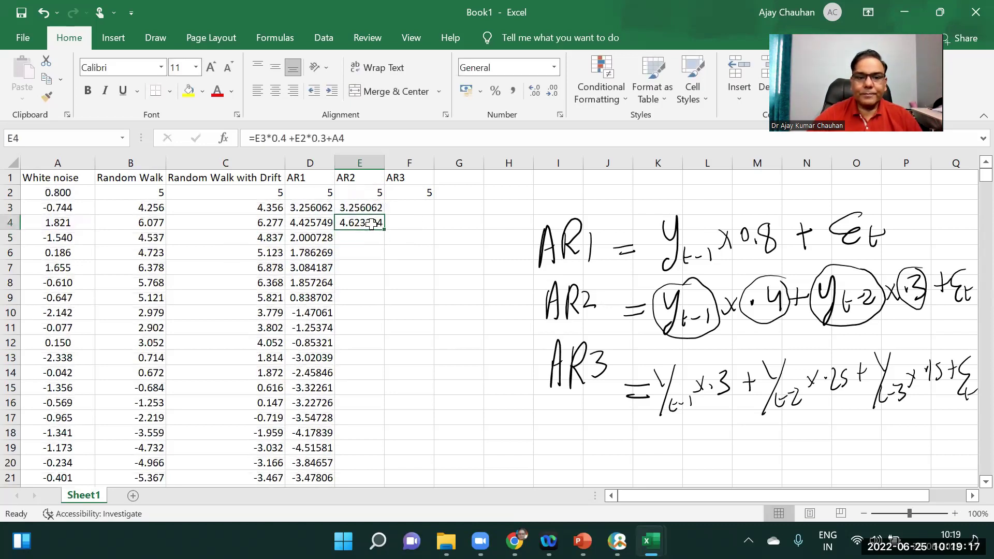
pyautogui.doubleClick(384, 227)
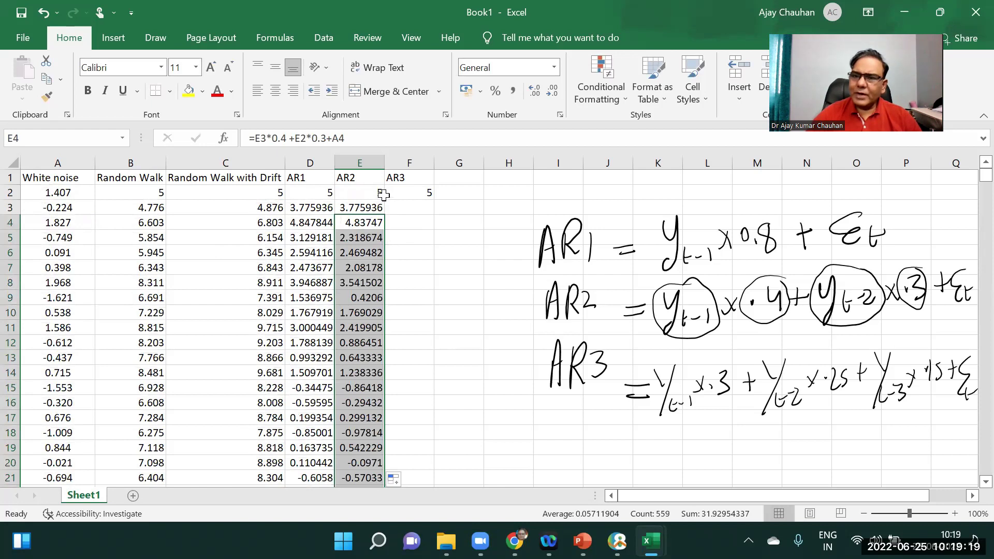
# Replace the AR3 header in F1 with MA1
pyautogui.click(416, 180)
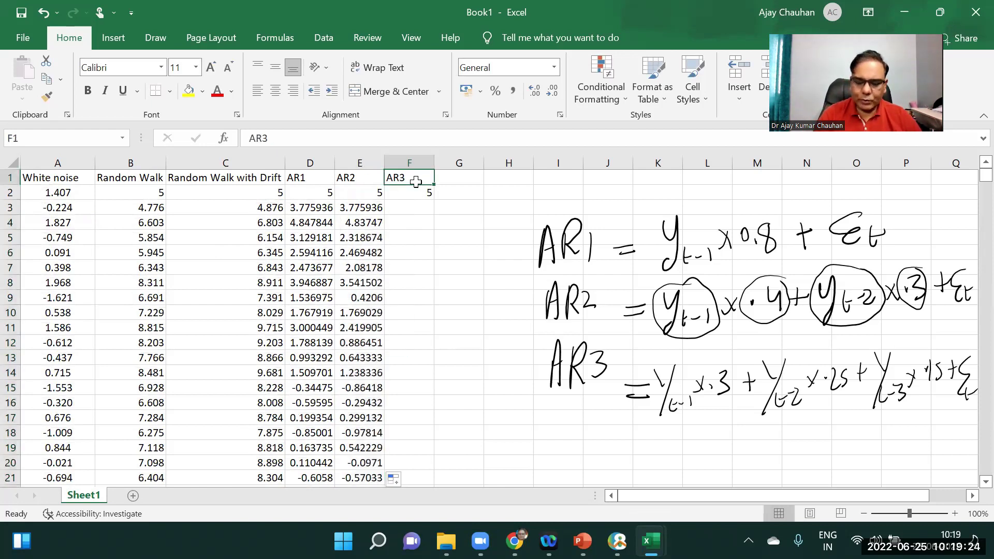
pyautogui.write('MA1')
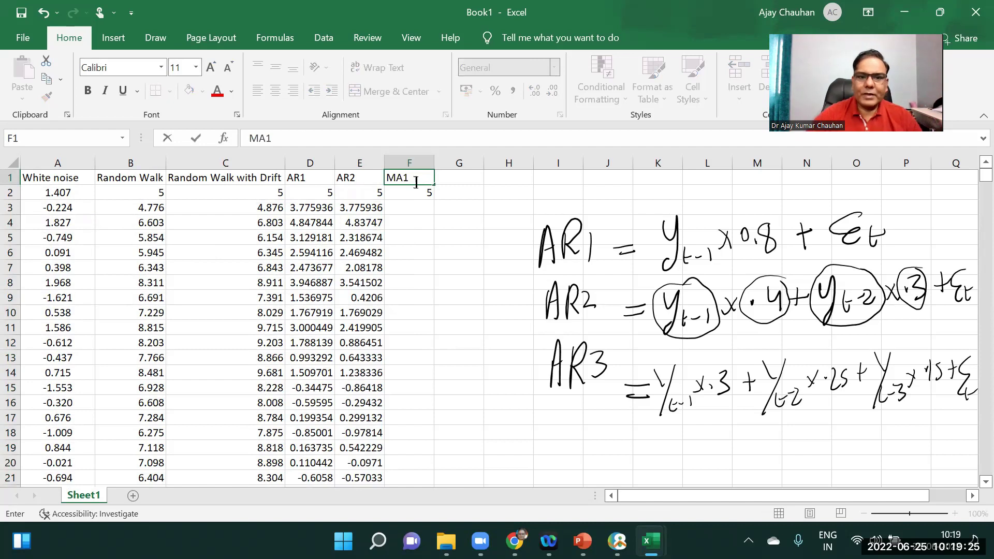
pyautogui.click(588, 261)
# Delete all the handwritten AR1, AR2 and AR3 equations from the sheet
pyautogui.click(617, 258)
pyautogui.click(564, 254)
pyautogui.press('Delete')
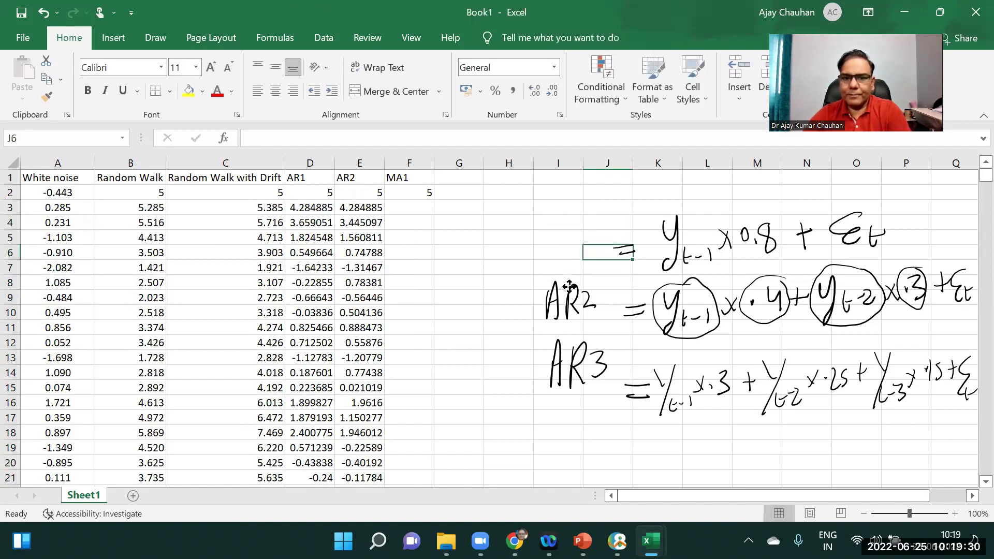
pyautogui.click(570, 287)
pyautogui.press('Delete')
pyautogui.click(570, 362)
pyautogui.press('Delete')
pyautogui.click(717, 329)
pyautogui.press('Delete')
pyautogui.click(720, 363)
pyautogui.press('Delete')
pyautogui.click(627, 252)
pyautogui.click(641, 314)
pyautogui.press('Delete')
pyautogui.click(627, 251)
pyautogui.press('Delete')
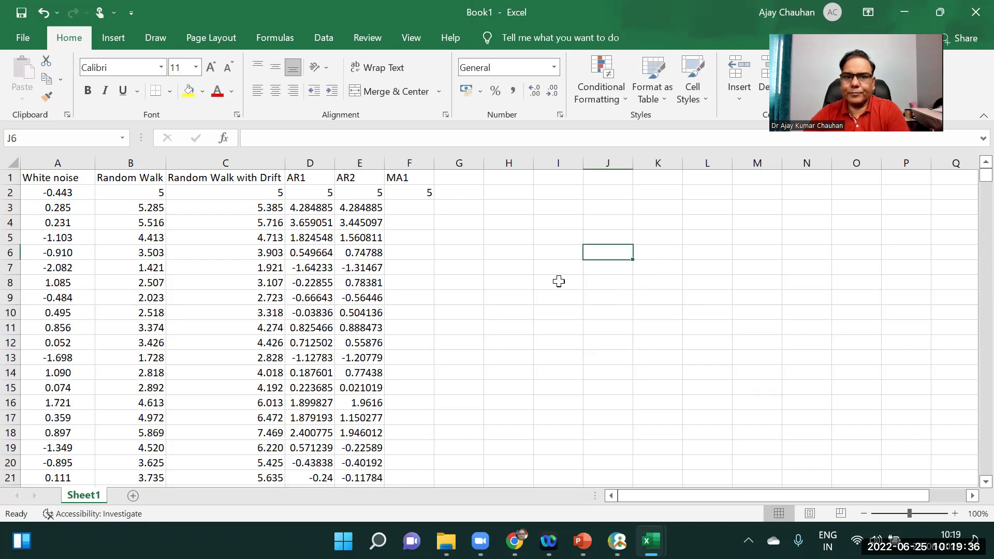
# Build the MA1 formula =A3+.8*A2 in F3 from the current and previous white noise values
pyautogui.click(413, 211)
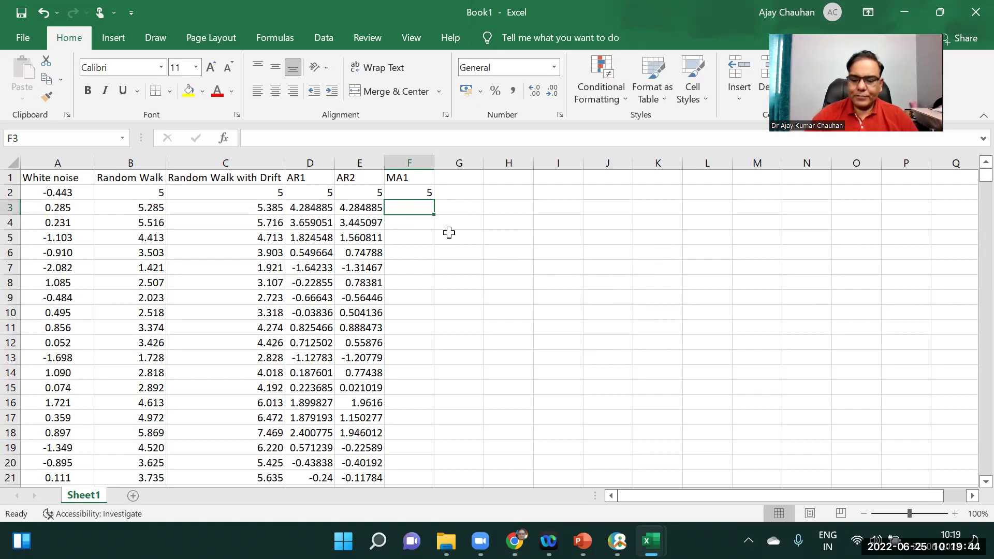
pyautogui.write('=')
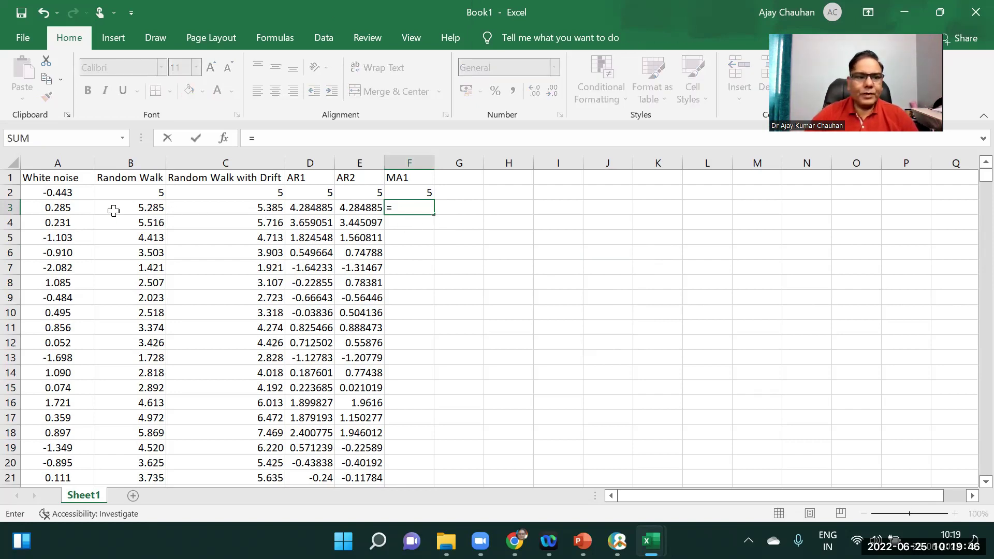
pyautogui.click(63, 210)
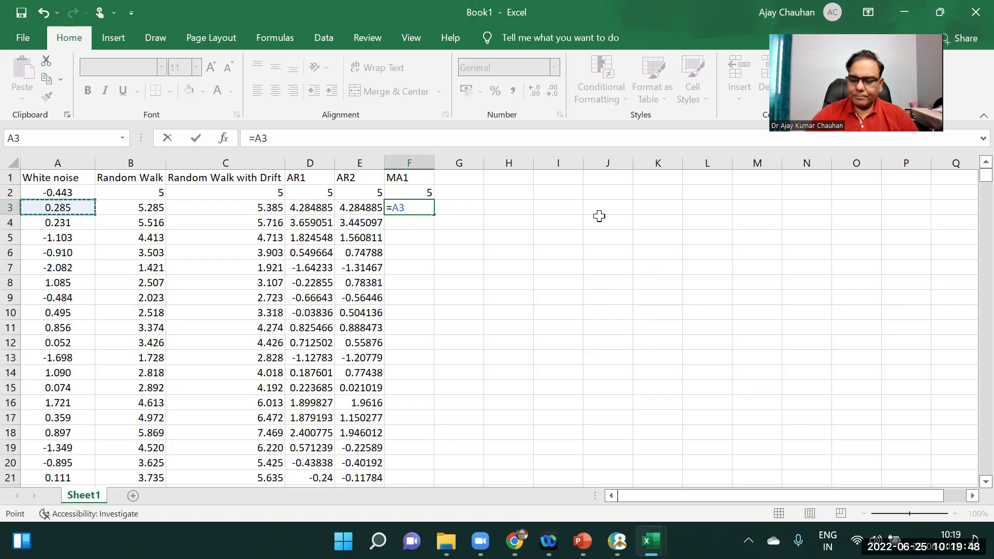
pyautogui.write('+.8*')
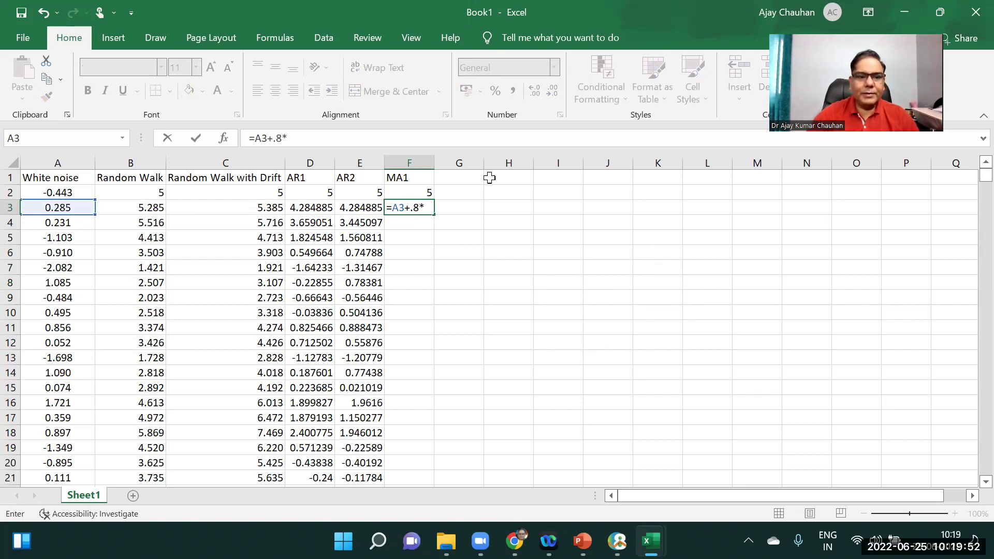
pyautogui.click(52, 194)
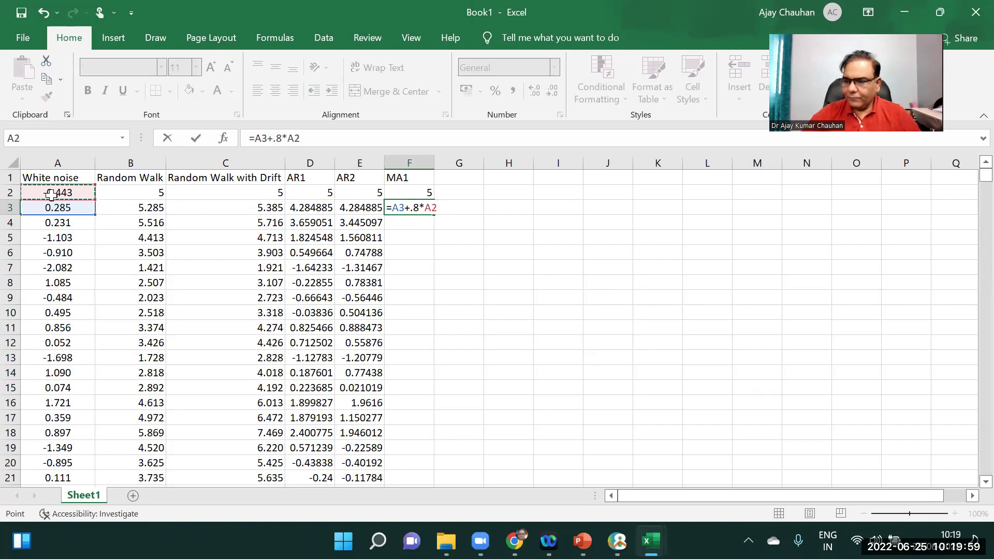
# Handwrite the equation MA1 = .8 × ε(t-1) + εt on the empty area beside the data
pyautogui.moveTo(650, 315)
pyautogui.mouseDown()
pyautogui.moveTo(679, 311)
pyautogui.moveTo(681, 324)
pyautogui.moveTo(723, 303)
pyautogui.moveTo(725, 328)
pyautogui.mouseUp()
pyautogui.moveTo(750, 300)
pyautogui.mouseDown()
pyautogui.moveTo(754, 327)
pyautogui.moveTo(765, 305)
pyautogui.mouseUp()
pyautogui.moveTo(794, 286)
pyautogui.mouseDown()
pyautogui.moveTo(775, 326)
pyautogui.moveTo(830, 341)
pyautogui.mouseUp()
pyautogui.moveTo(868, 293); pyautogui.dragTo(867, 320)
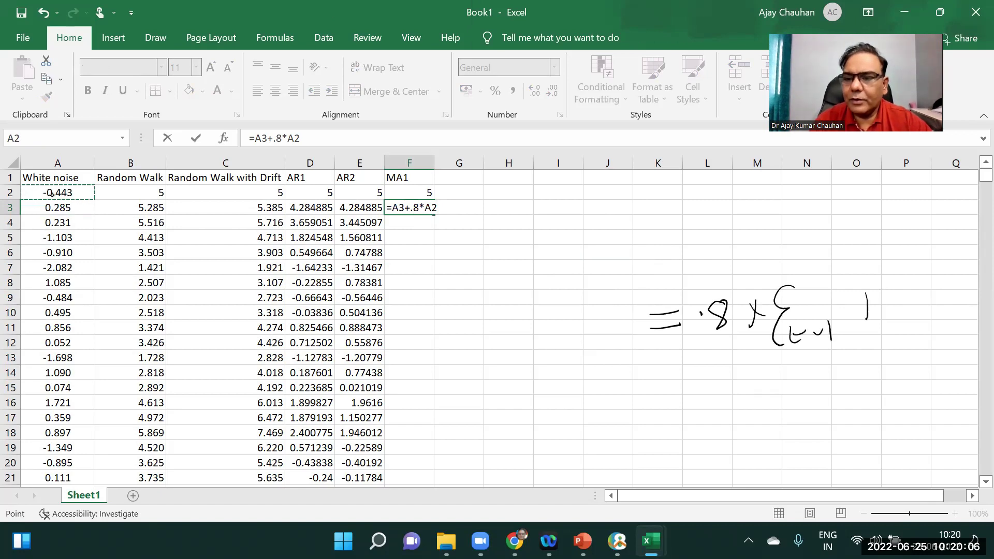
pyautogui.moveTo(916, 299); pyautogui.dragTo(924, 329)
pyautogui.moveTo(581, 317)
pyautogui.mouseDown()
pyautogui.moveTo(605, 345)
pyautogui.moveTo(634, 331)
pyautogui.moveTo(642, 341)
pyautogui.mouseUp()
# Handwrite the equation MA2 = .4 × ε(t-1) + .3 ε(t-2) + εt below the MA1 equation
pyautogui.moveTo(586, 431)
pyautogui.mouseDown()
pyautogui.moveTo(603, 391)
pyautogui.moveTo(610, 420)
pyautogui.mouseUp()
pyautogui.moveTo(620, 429)
pyautogui.mouseDown()
pyautogui.moveTo(630, 387)
pyautogui.moveTo(636, 427)
pyautogui.mouseUp()
pyautogui.moveTo(619, 414)
pyautogui.mouseDown()
pyautogui.moveTo(635, 408)
pyautogui.moveTo(656, 424)
pyautogui.mouseUp()
pyautogui.moveTo(674, 400); pyautogui.dragTo(693, 398)
pyautogui.moveTo(675, 412); pyautogui.dragTo(760, 400)
pyautogui.moveTo(788, 383)
pyautogui.mouseDown()
pyautogui.moveTo(769, 394)
pyautogui.moveTo(783, 427)
pyautogui.mouseUp()
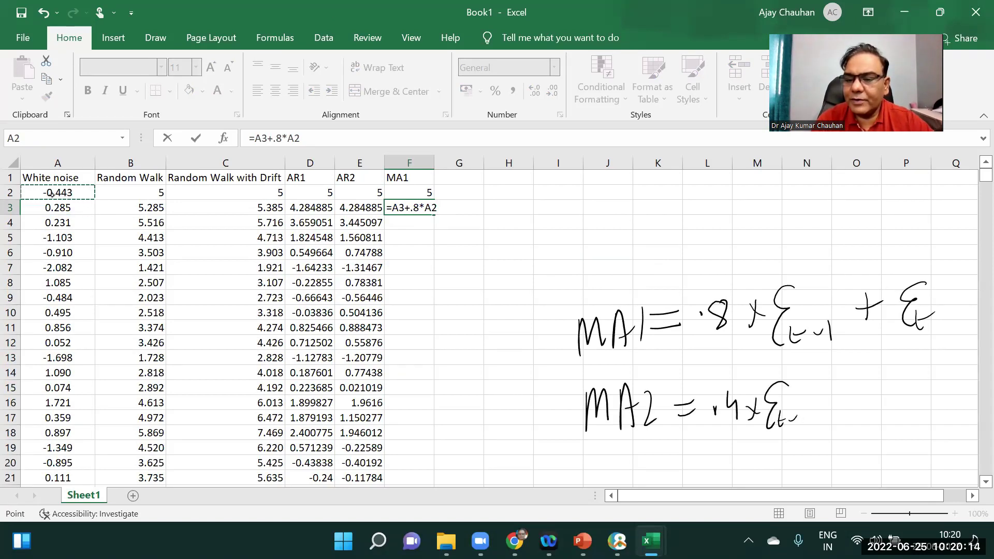
pyautogui.moveTo(887, 382)
pyautogui.mouseDown()
pyautogui.moveTo(875, 418)
pyautogui.moveTo(896, 404)
pyautogui.moveTo(904, 416)
pyautogui.moveTo(931, 395)
pyautogui.mouseUp()
pyautogui.moveTo(924, 385); pyautogui.dragTo(925, 408)
pyautogui.moveTo(958, 380)
pyautogui.mouseDown()
pyautogui.moveTo(939, 398)
pyautogui.moveTo(952, 415)
pyautogui.mouseUp()
pyautogui.moveTo(957, 402); pyautogui.dragTo(966, 414)
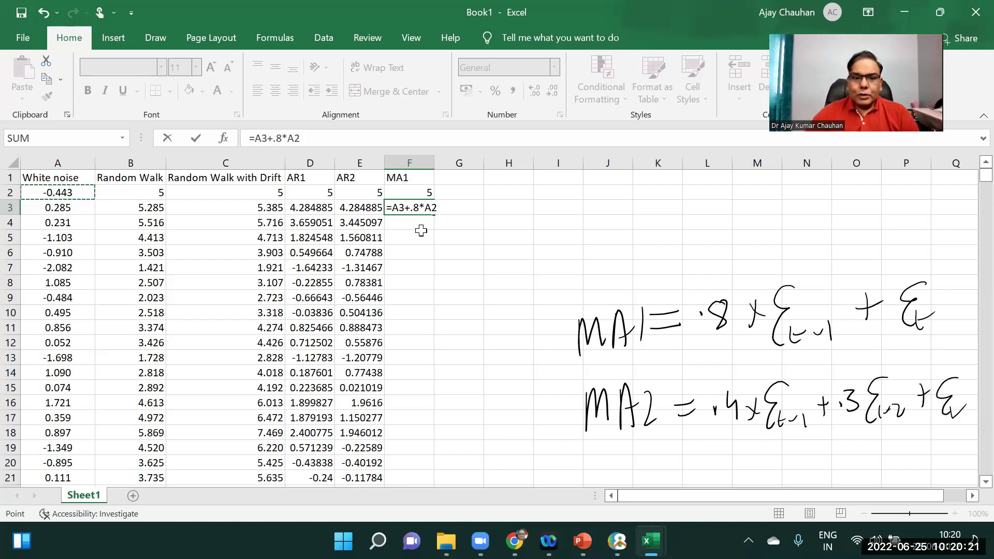
# Commit the MA1 formula in F3 and fill it down column F alongside the existing data
pyautogui.press('Return')
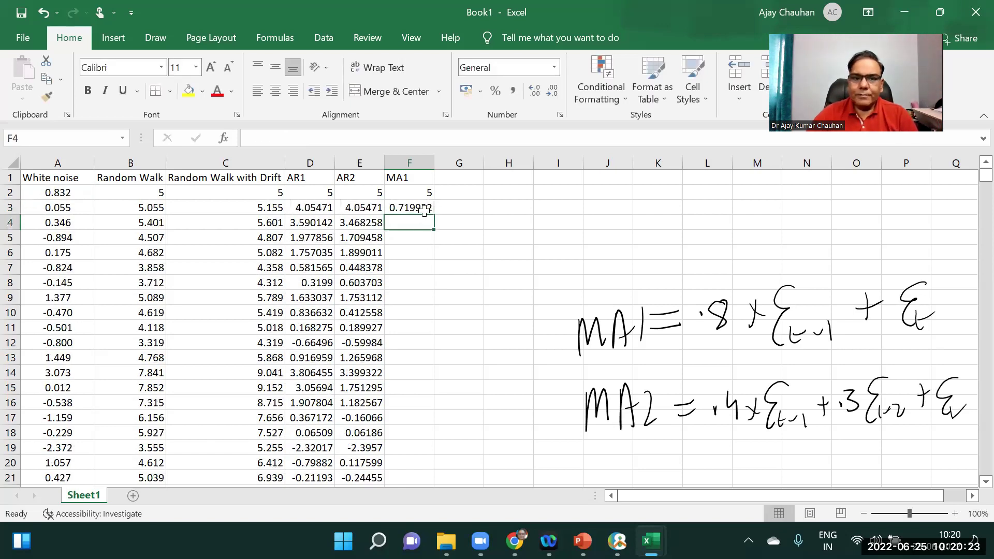
pyautogui.click(424, 208)
pyautogui.doubleClick(434, 215)
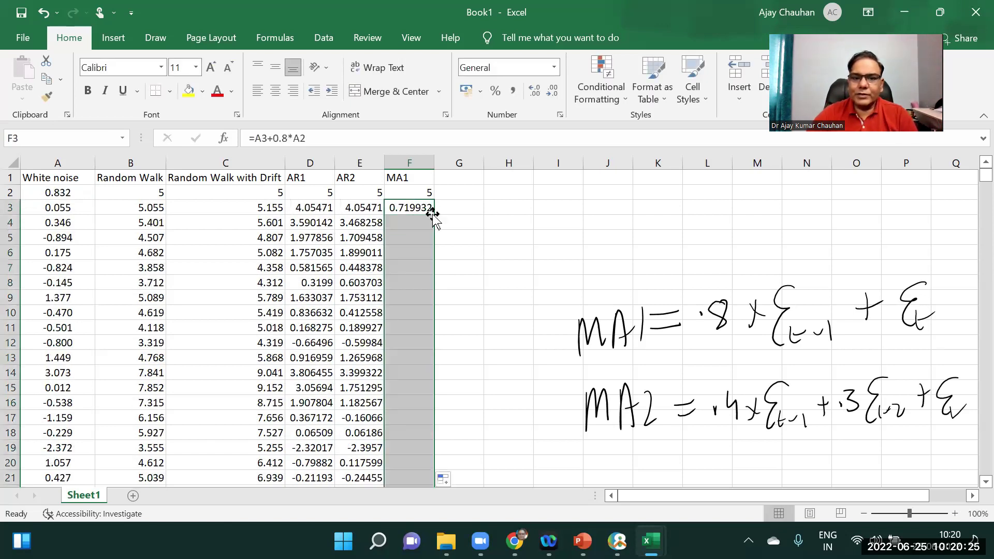
# Add the header MA2 in G1
pyautogui.click(458, 182)
pyautogui.write('MA2')
pyautogui.press('Return')
# Enter the MA2 formula =A3*.4+A2*.3+A4 in G4 and fill it down column G alongside the existing data
pyautogui.press('Down')
pyautogui.press('Down')
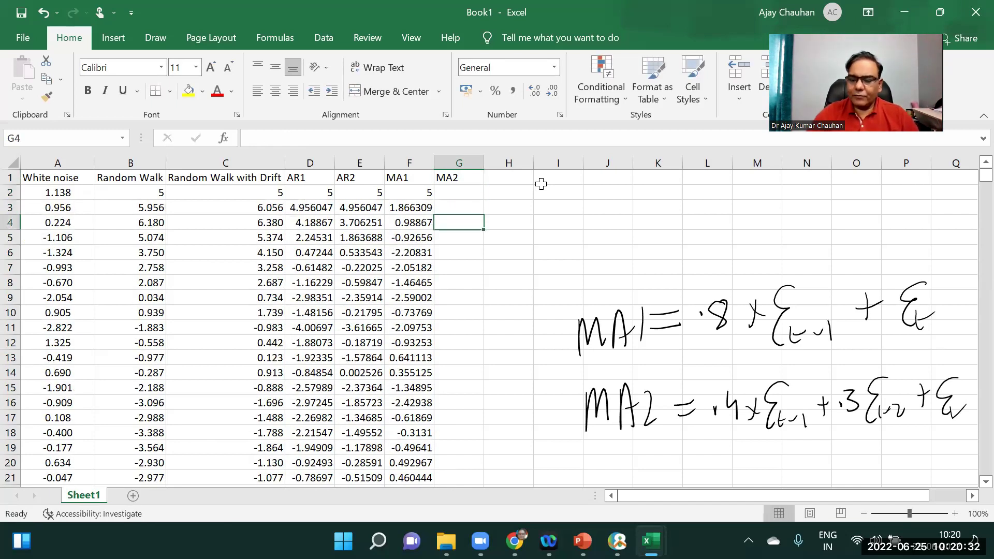
pyautogui.write('=')
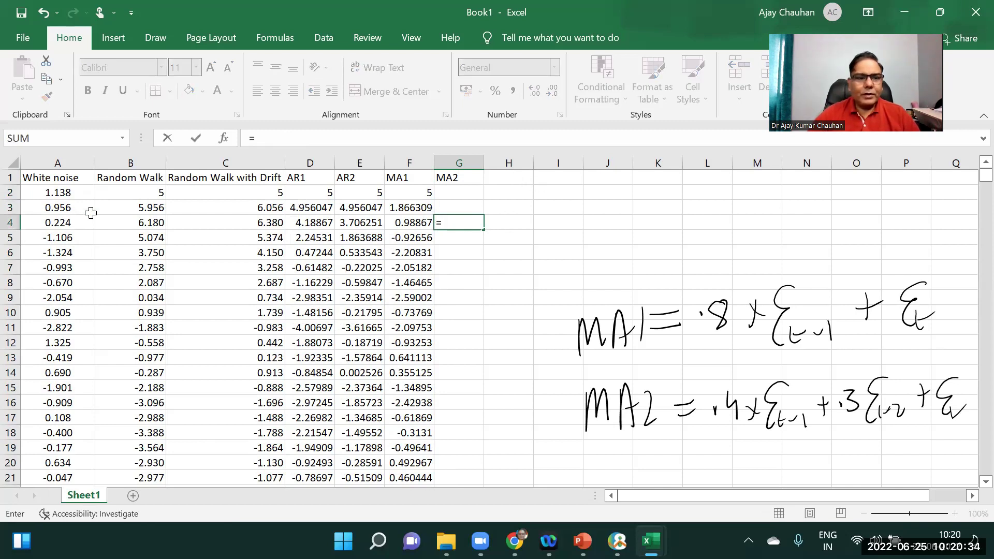
pyautogui.click(64, 210)
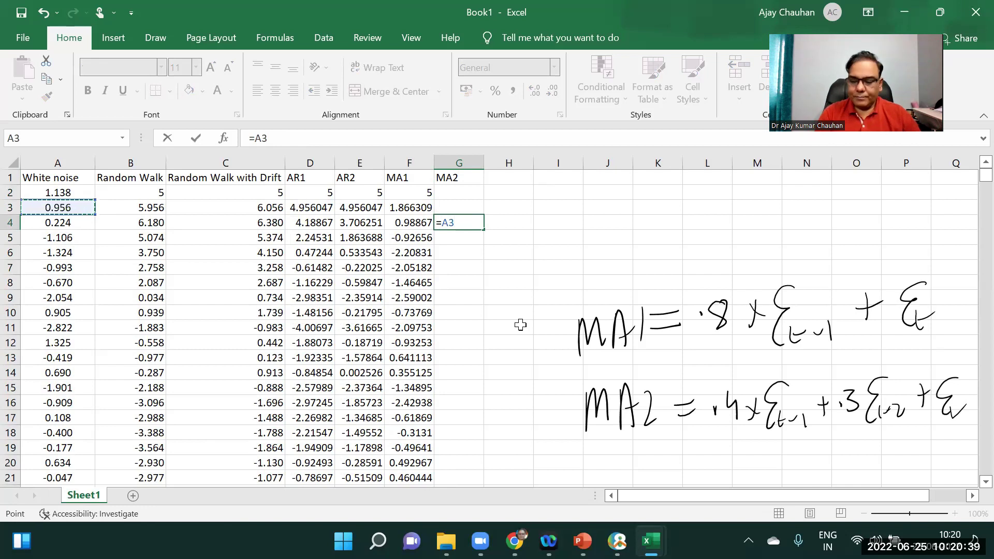
pyautogui.write('*')
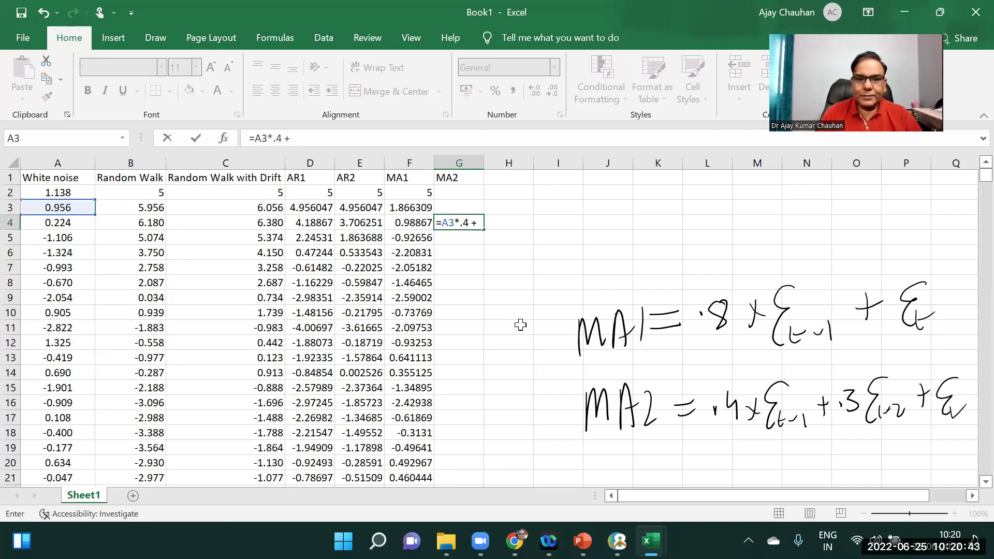
pyautogui.click(58, 192)
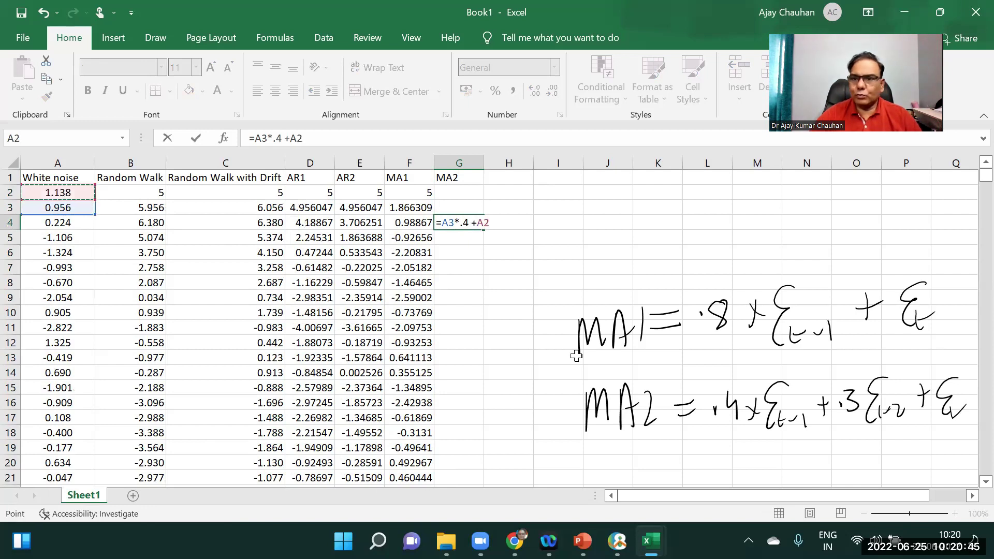
pyautogui.write('*.4 ')
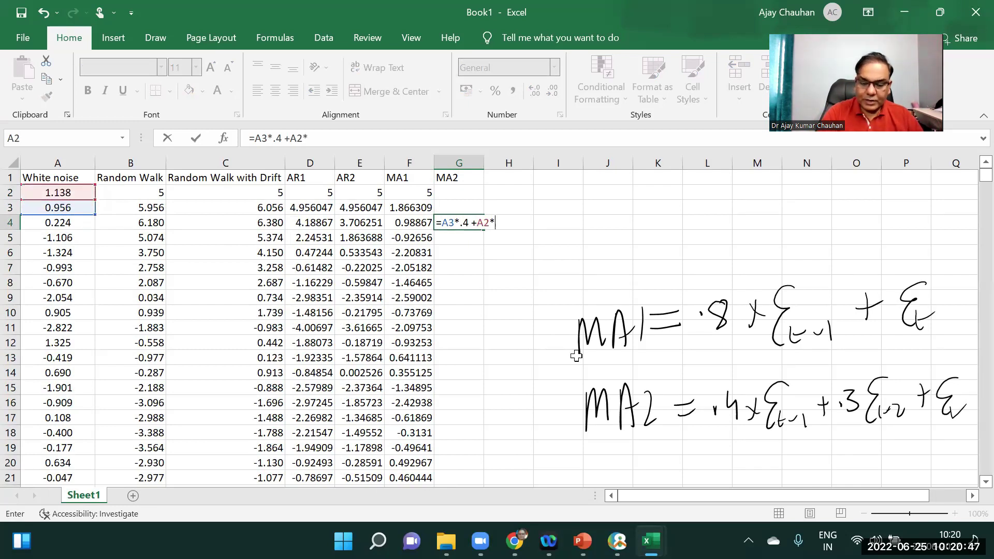
pyautogui.write('+')
pyautogui.click(55, 225)
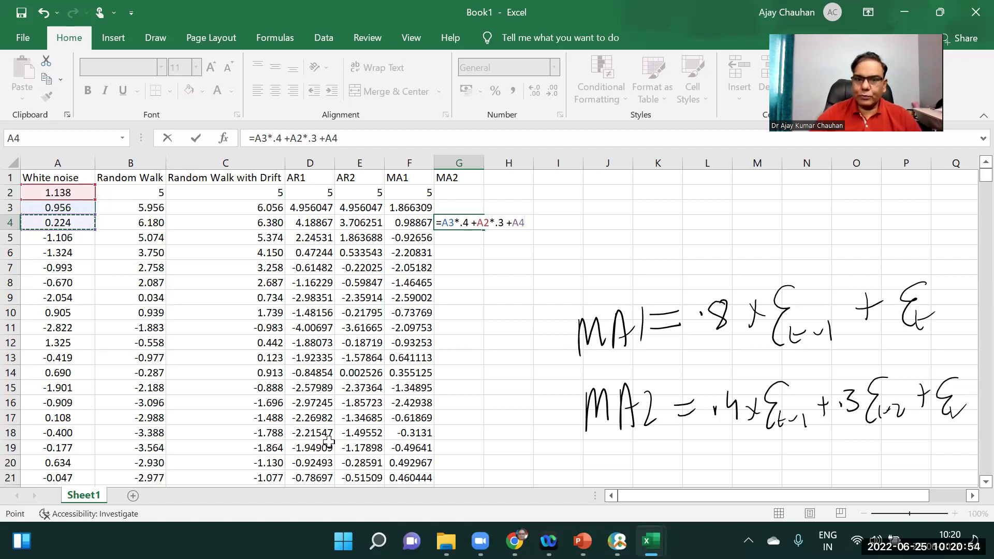
pyautogui.press('Return')
pyautogui.click(475, 224)
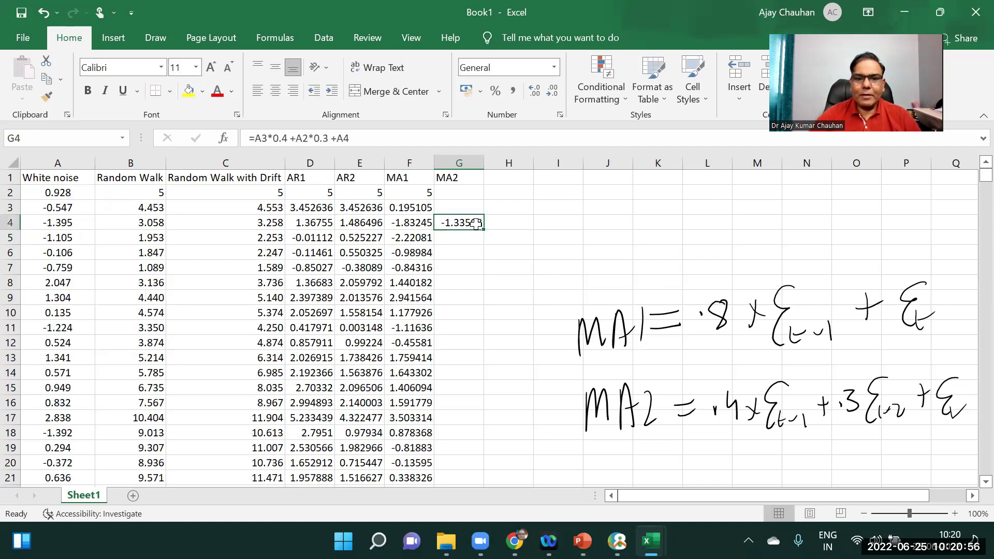
pyautogui.doubleClick(484, 229)
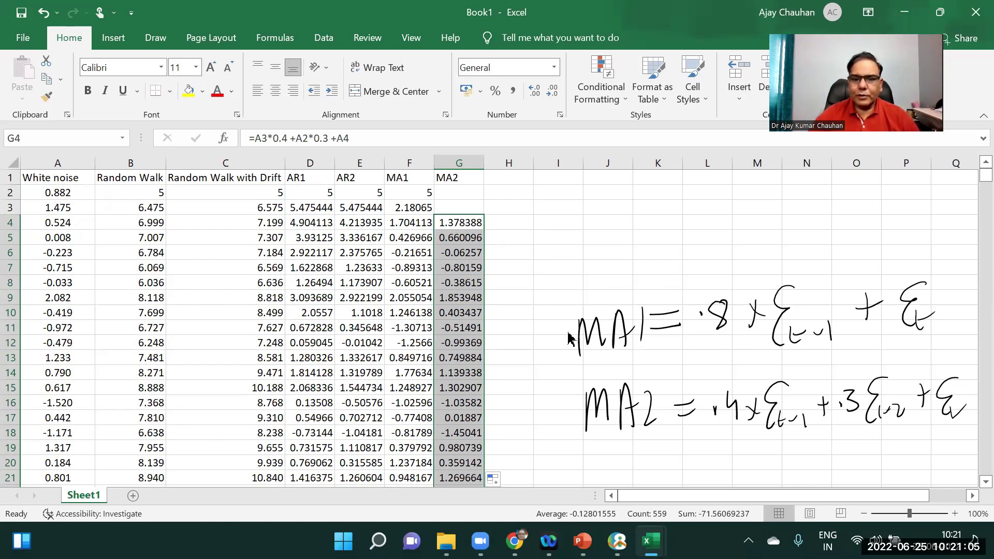
# Close the Book1 and AR, MA simulations workbooks in Excel
pyautogui.hotkey('alt', 'Tab')
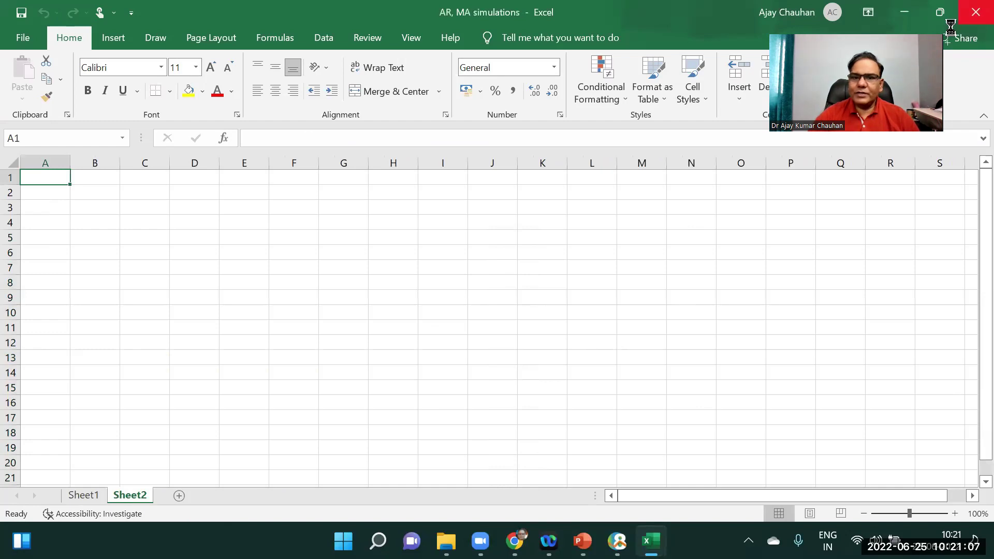
pyautogui.hotkey('alt', 'F4')
pyautogui.click(505, 285)
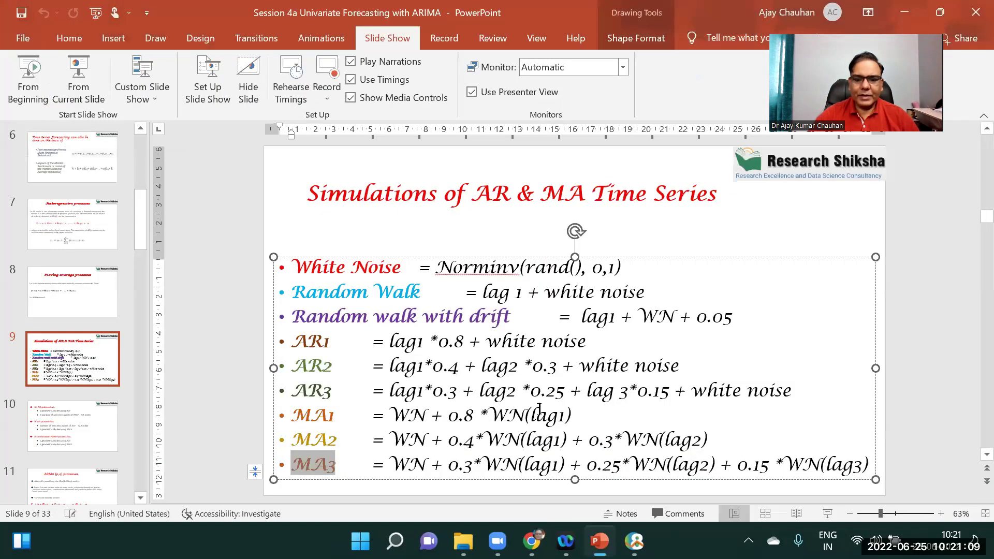
# Switch to the Day 4 folder in File Explorer and locate the AR, MA simulations workbook
pyautogui.moveTo(463, 541)
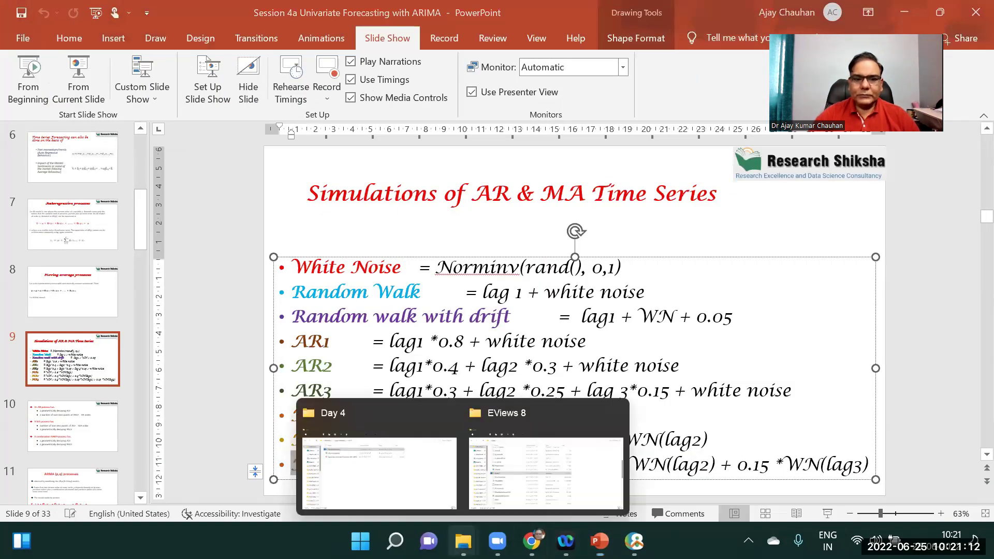
pyautogui.click(432, 466)
pyautogui.click(195, 138)
pyautogui.click(206, 137)
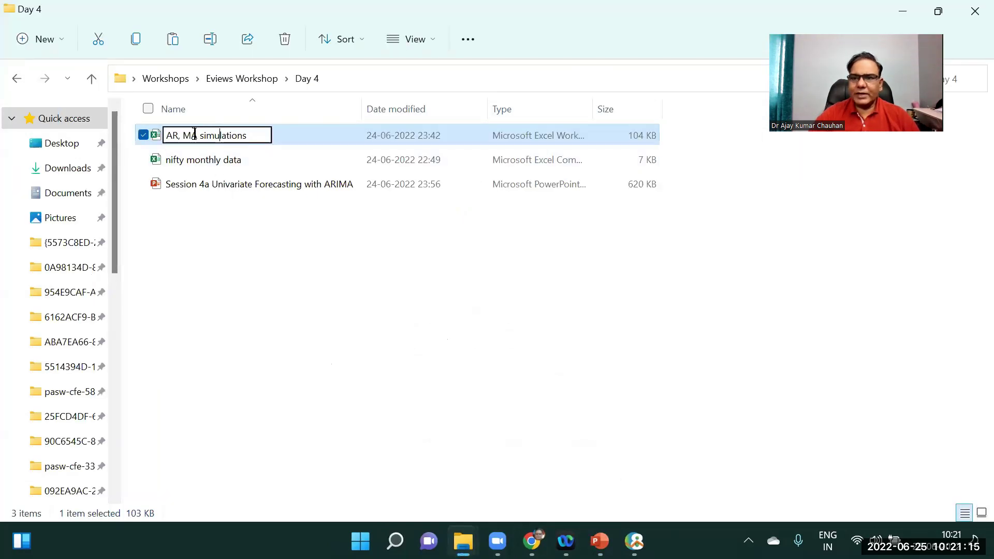
pyautogui.click(229, 271)
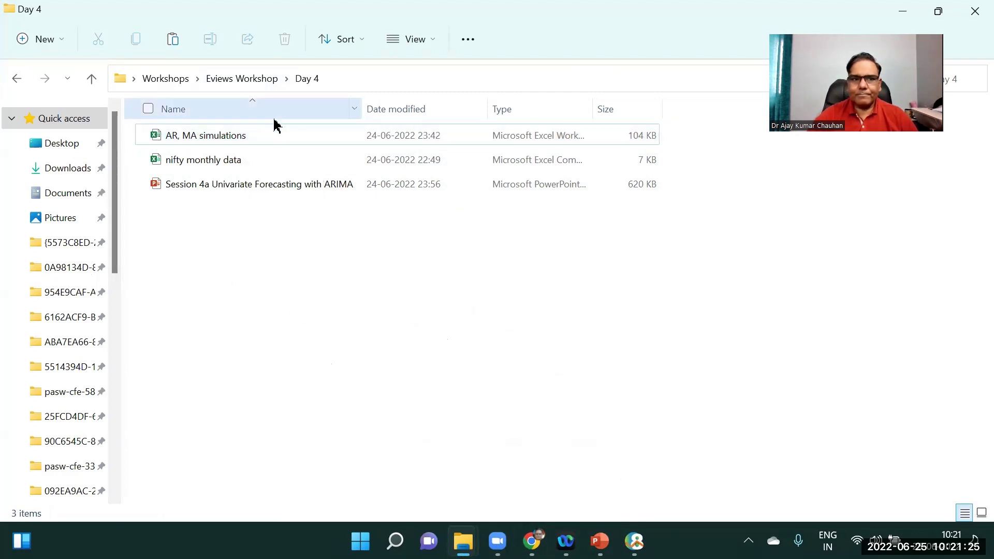
# Switch to EViews and minimize the forecast graph group and the NIFTY MONTHLY DATA workfile
pyautogui.click(634, 541)
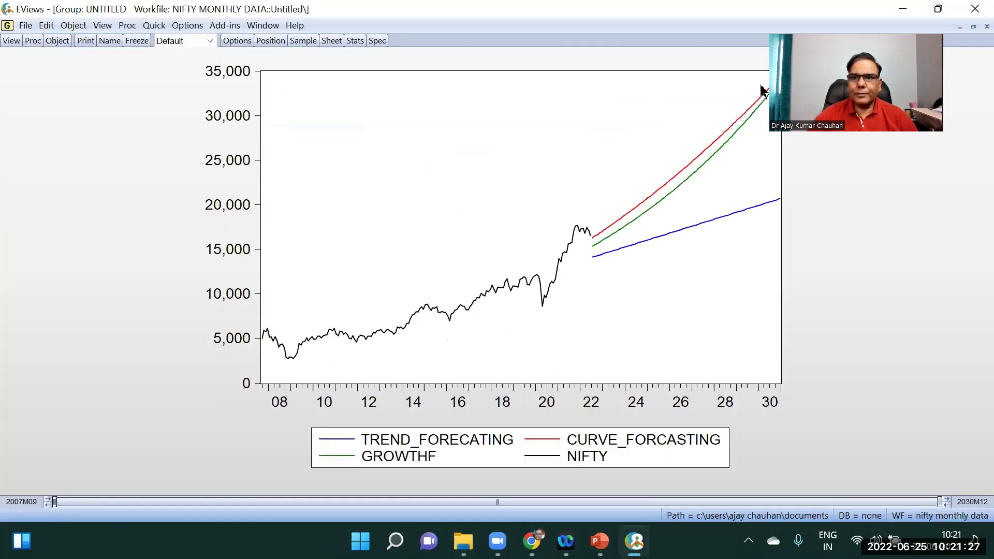
pyautogui.click(960, 27)
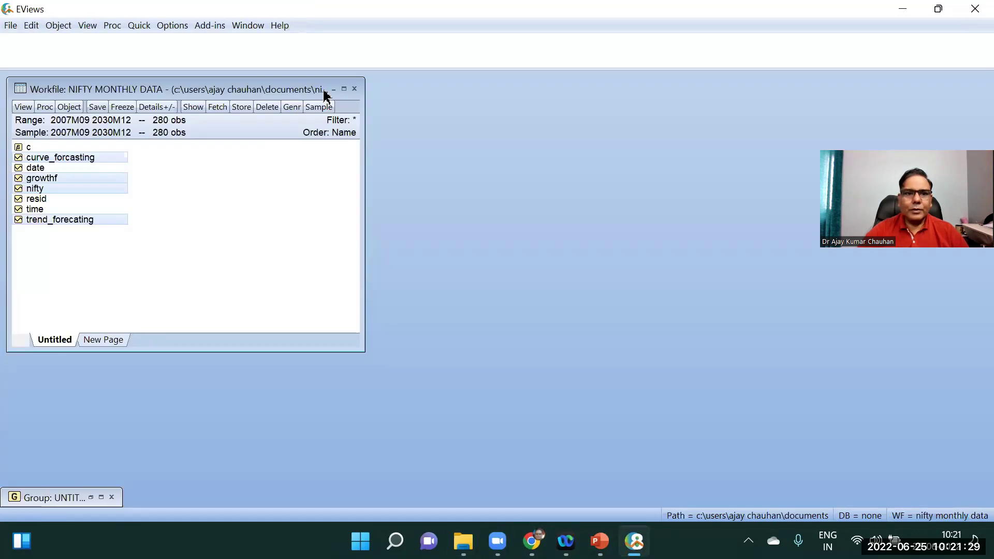
pyautogui.click(330, 89)
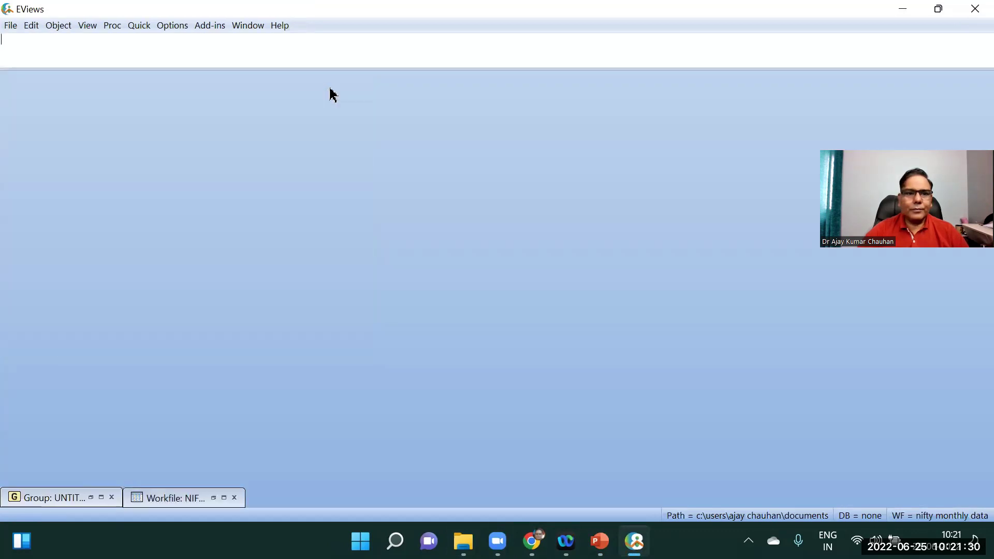
# Open the AR, MA simulations workbook from Desktop > Workshops > Eviews Workshop > Day 4 as a foreign-data workfile
pyautogui.click(10, 26)
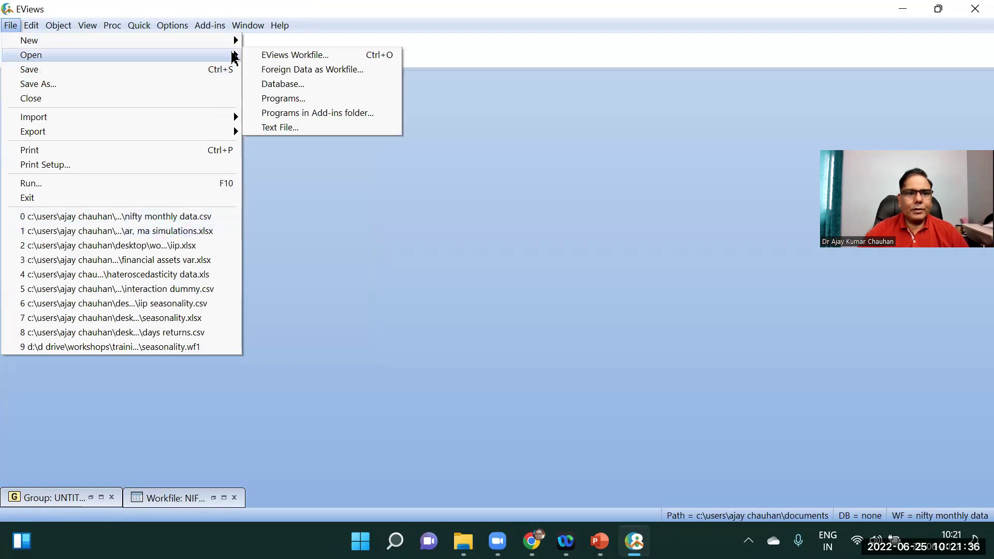
pyautogui.click(291, 71)
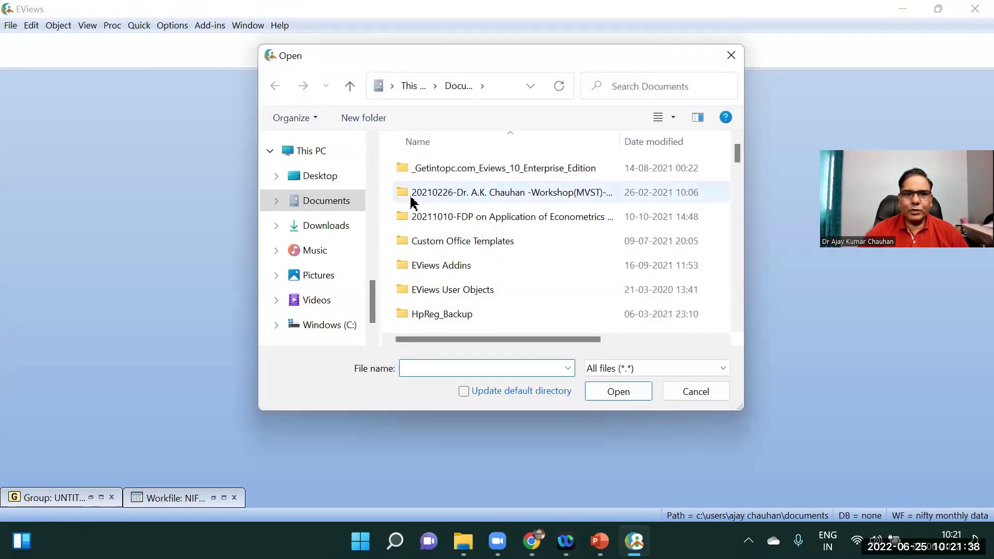
pyautogui.click(325, 177)
pyautogui.moveTo(739, 207); pyautogui.dragTo(737, 261)
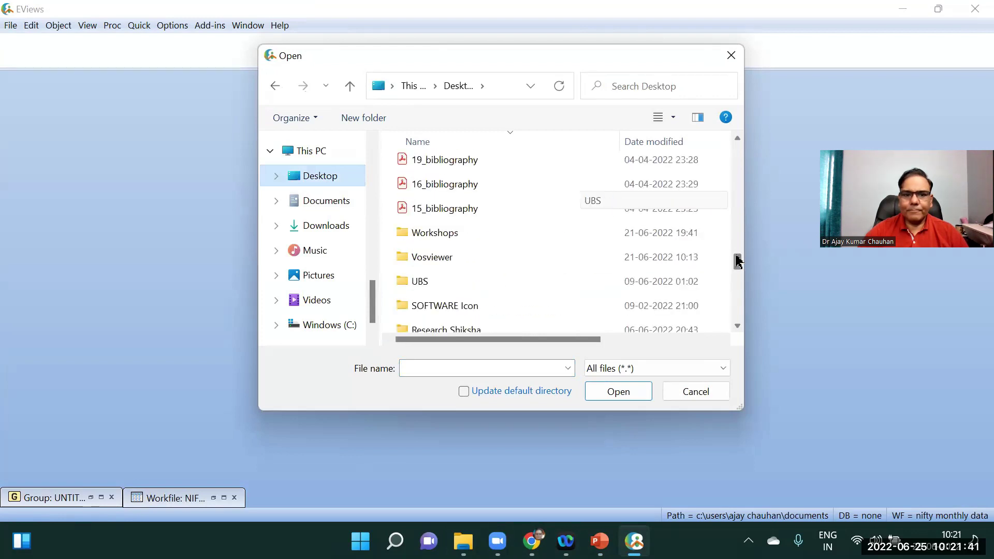
pyautogui.doubleClick(470, 225)
pyautogui.scroll(-3, 738, 265)
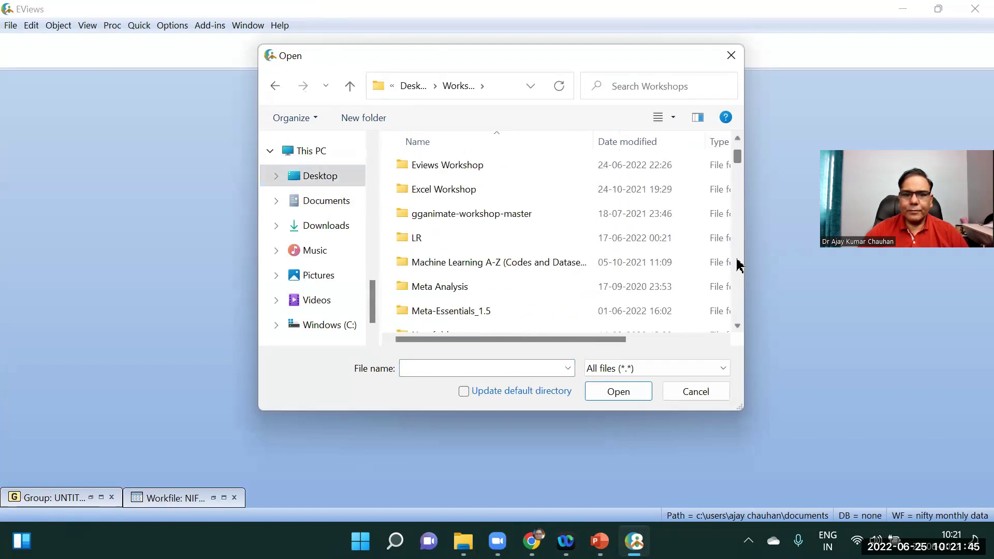
pyautogui.doubleClick(482, 166)
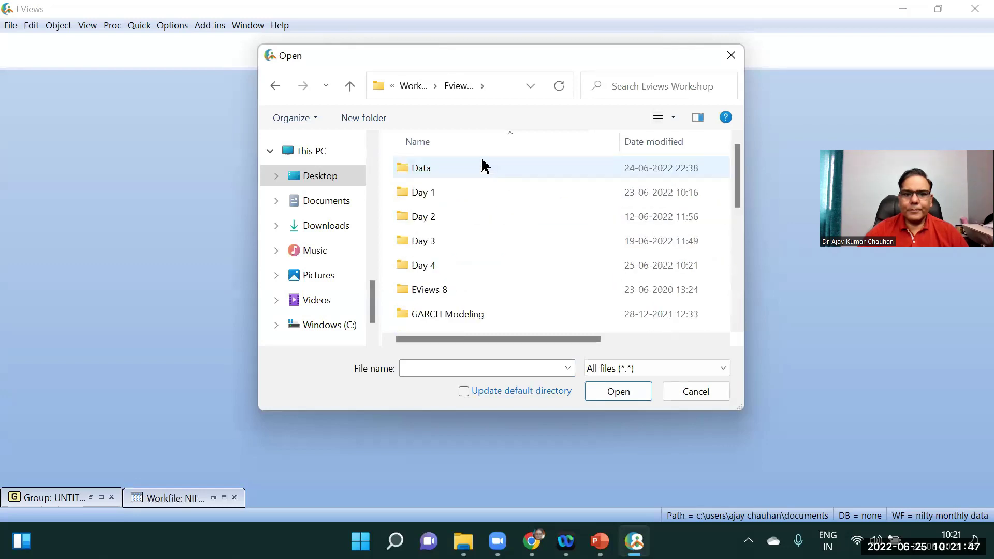
pyautogui.doubleClick(426, 266)
pyautogui.doubleClick(451, 167)
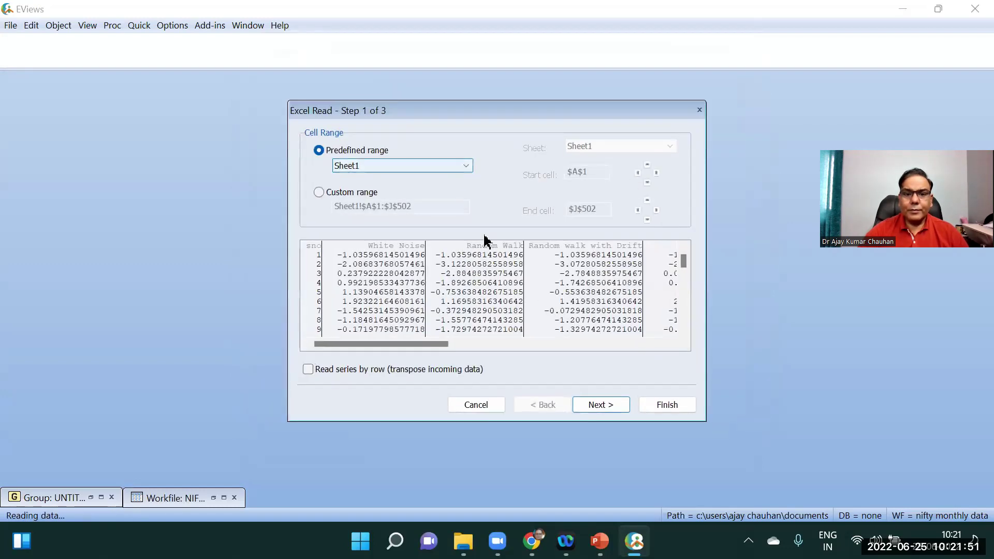
# Complete the Excel import of the predefined range Sheet1 with the default read settings
pyautogui.click(597, 402)
pyautogui.click(598, 404)
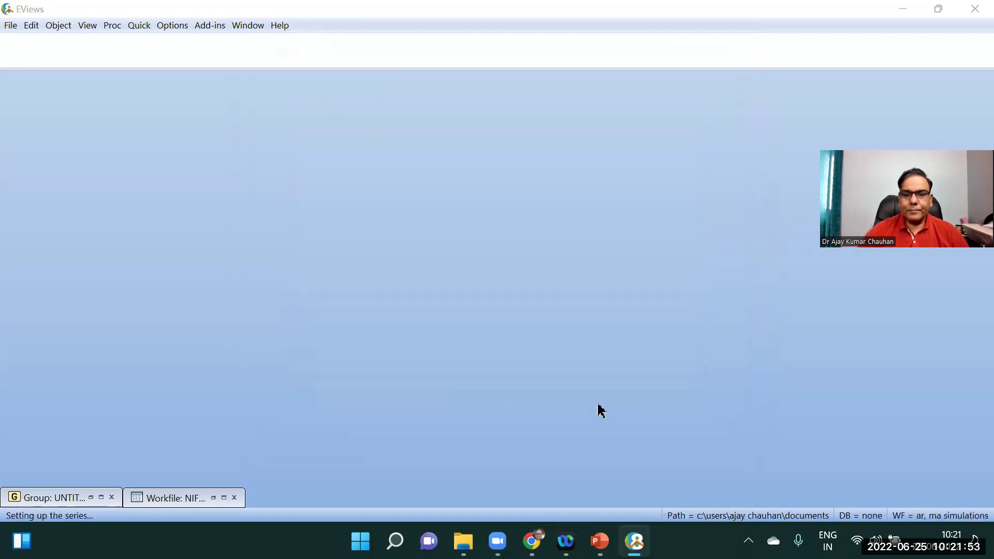
pyautogui.click(705, 391)
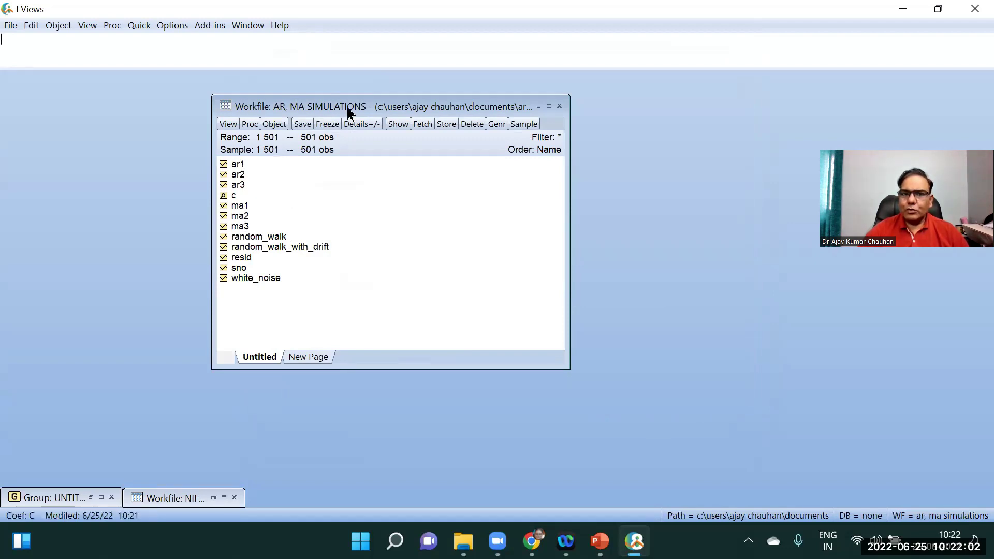
# Move the AR, MA simulations workfile window aside and open the ar1 series with its view options
pyautogui.moveTo(347, 110); pyautogui.dragTo(229, 110)
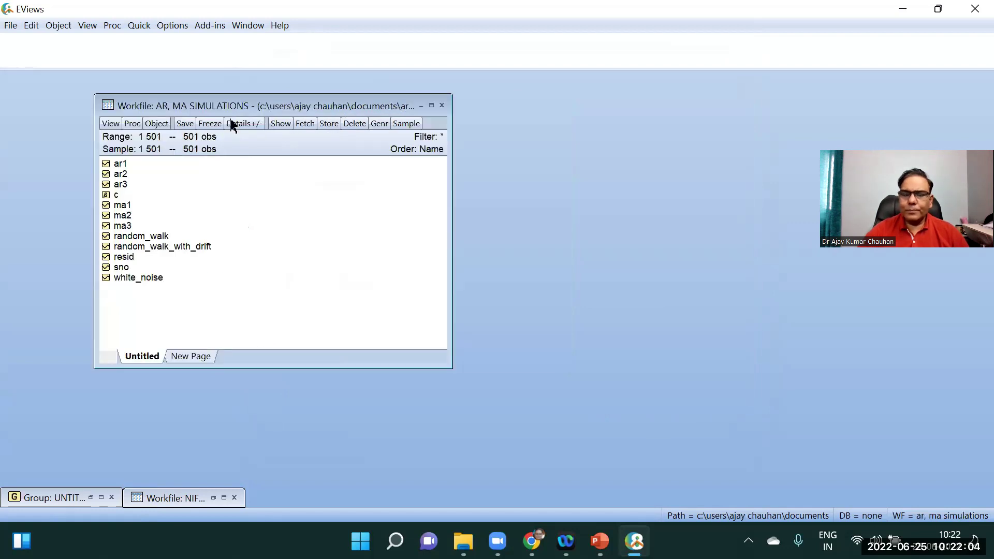
pyautogui.doubleClick(118, 166)
pyautogui.click(252, 146)
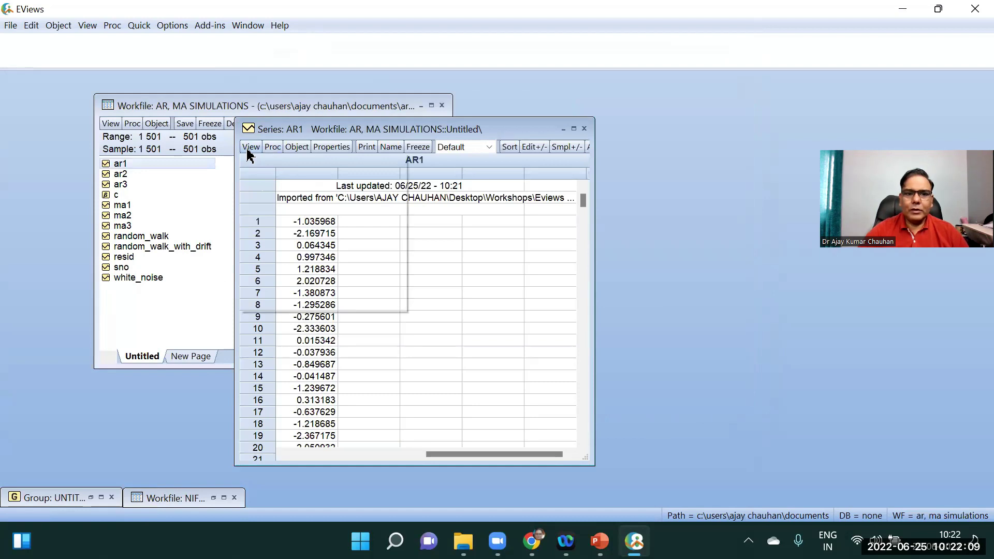
# Plot the AR1 series as a line graph using the default graph options
pyautogui.click(268, 177)
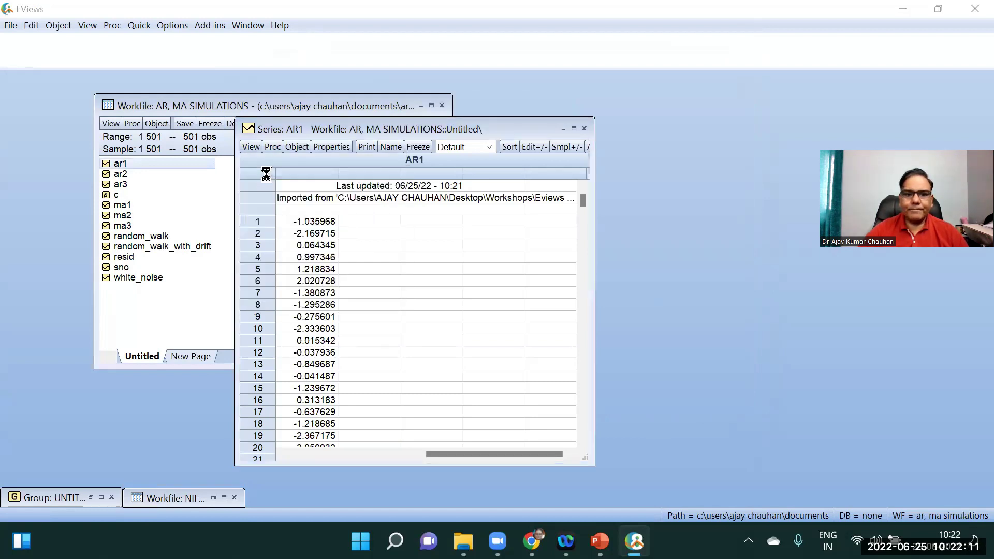
pyautogui.click(551, 438)
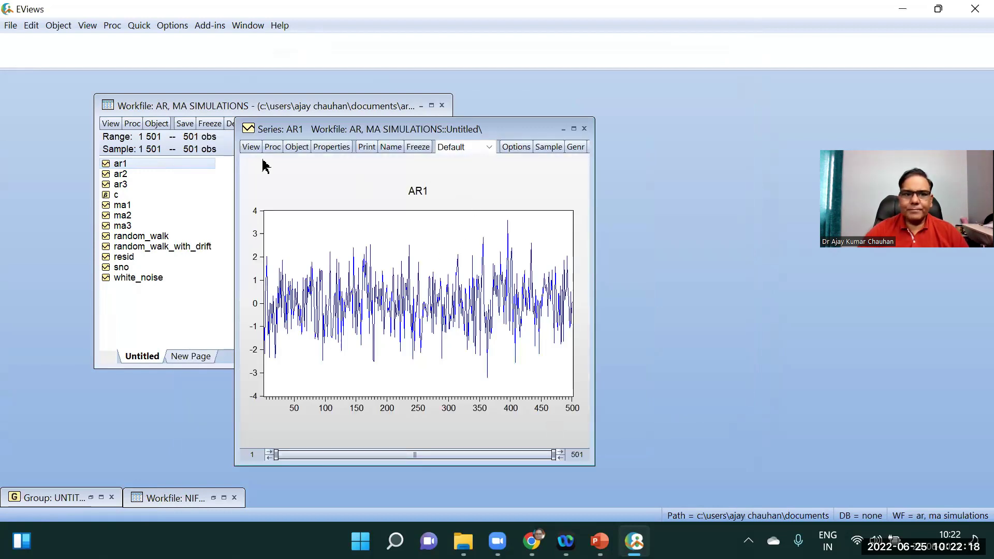
# Generate the correlogram of AR1 in level with 36 lags and move its window clear of the drawing area
pyautogui.click(250, 148)
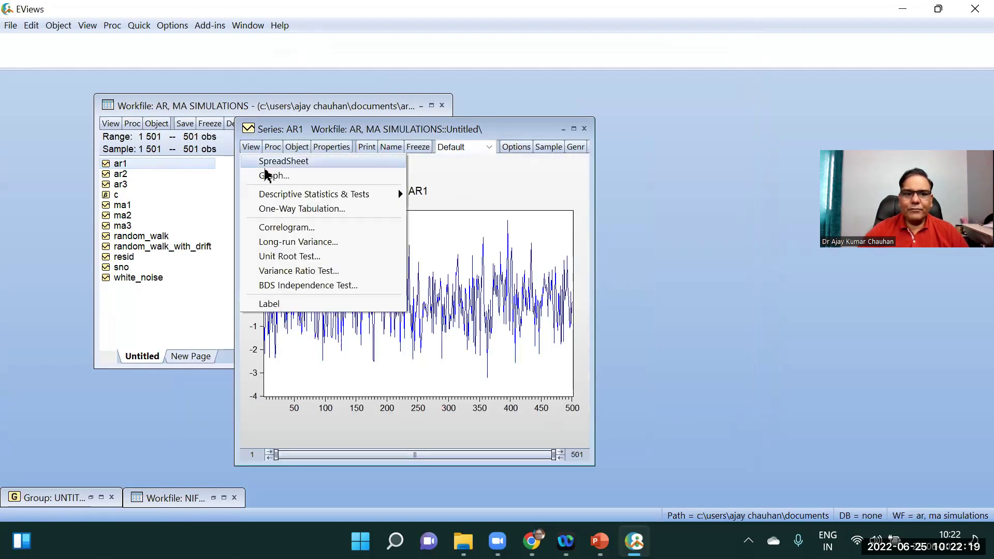
pyautogui.click(278, 230)
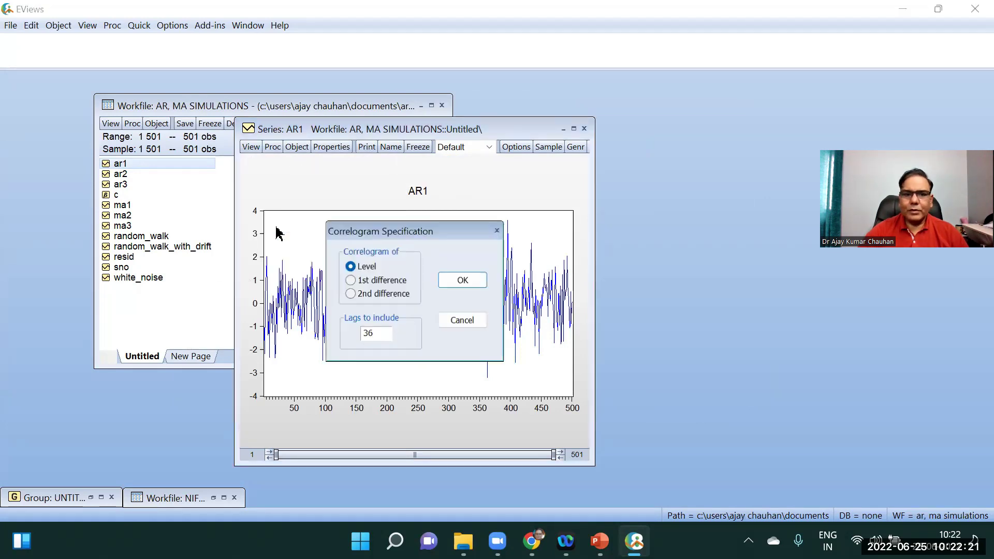
pyautogui.click(463, 280)
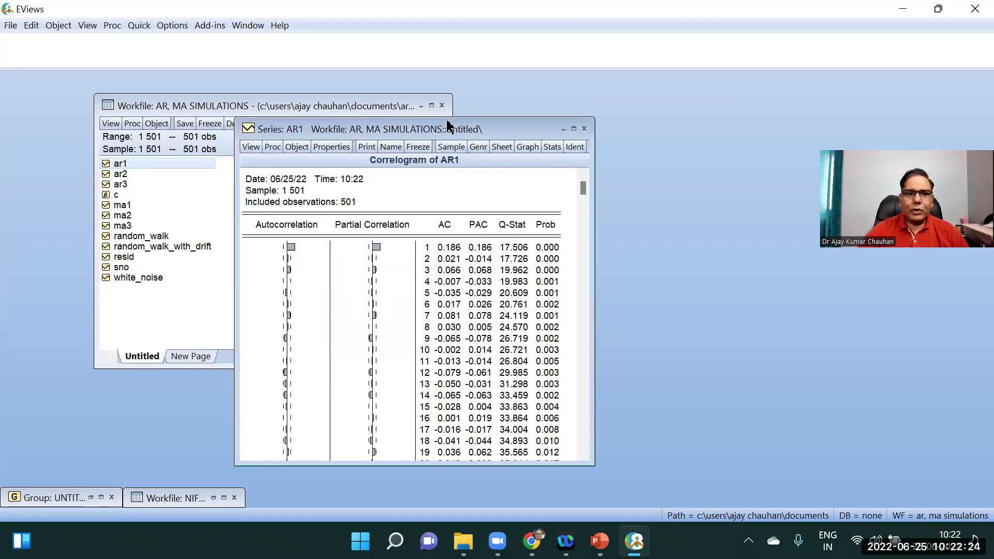
pyautogui.moveTo(448, 125); pyautogui.dragTo(314, 65)
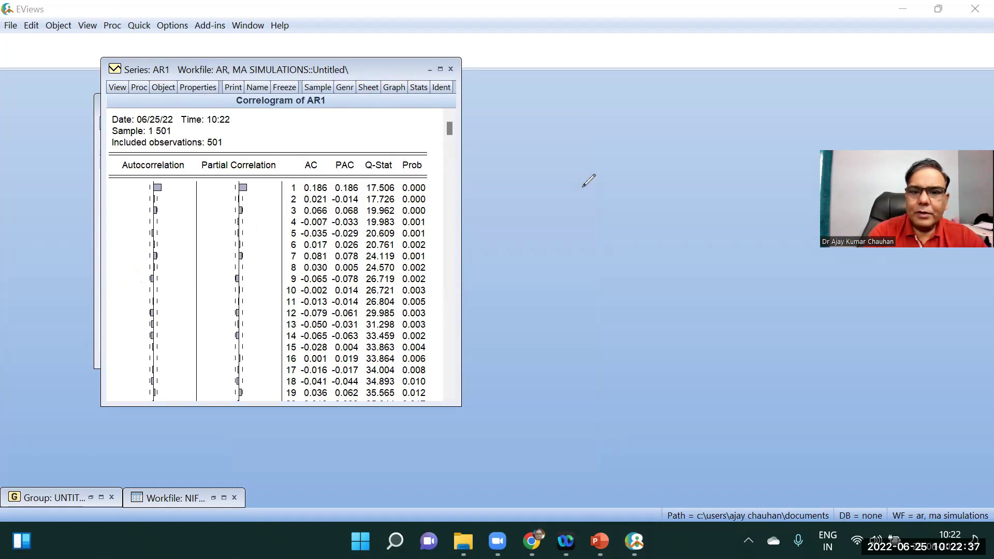
# Circle the Autocorrelation and Partial Correlation headings of the AR1 correlogram with the annotation pen, then clear the marks
pyautogui.moveTo(170, 147)
pyautogui.mouseDown()
pyautogui.moveTo(150, 180)
pyautogui.moveTo(153, 156)
pyautogui.moveTo(221, 152)
pyautogui.moveTo(204, 178)
pyautogui.moveTo(197, 154)
pyautogui.mouseUp()
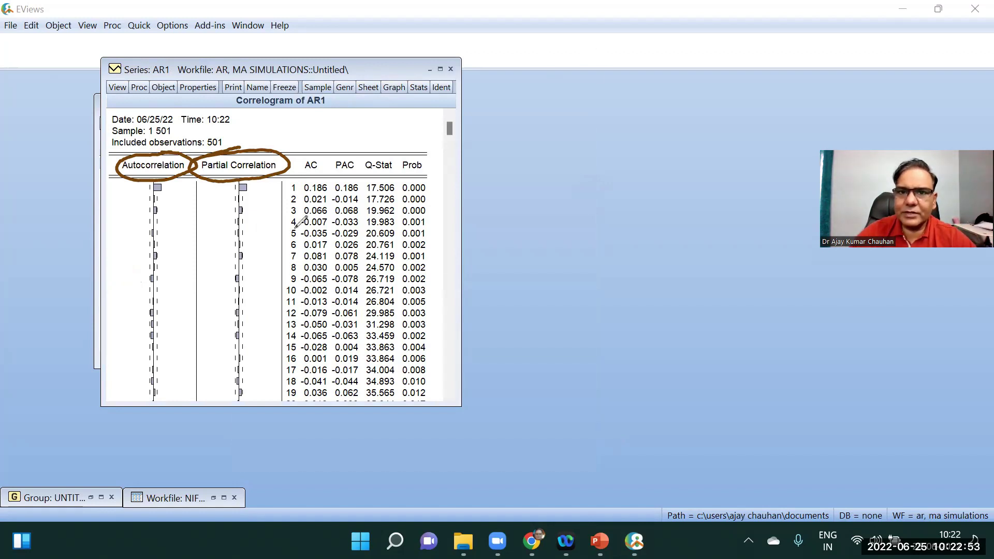
pyautogui.press('e')
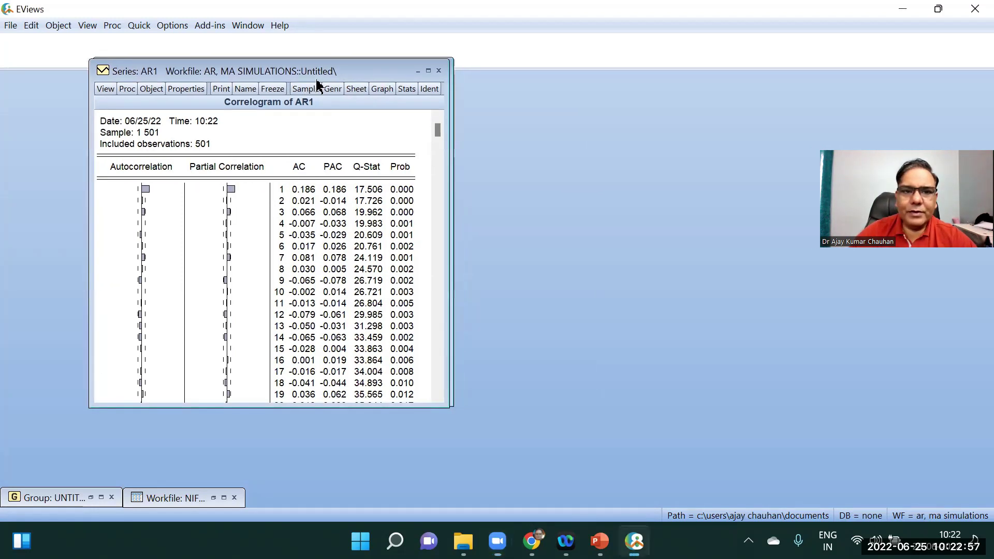
# Rearrange the AR1 correlogram and workfile windows to free drawing space, keeping the correlogram in front
pyautogui.moveTo(315, 76); pyautogui.dragTo(222, 92)
pyautogui.click(388, 109)
pyautogui.moveTo(378, 105); pyautogui.dragTo(266, 123)
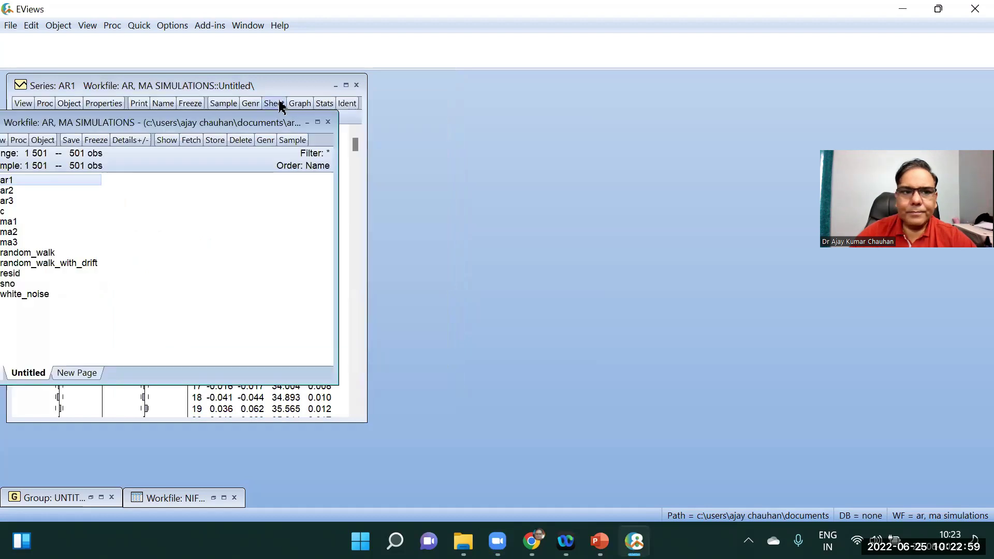
pyautogui.click(287, 88)
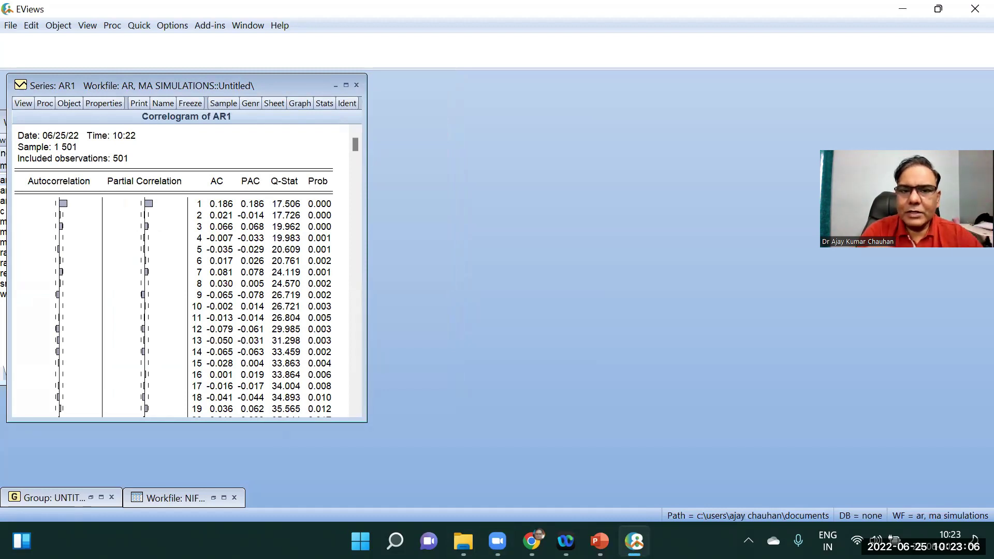
# Handwrite a column of Yt, Yt-1, Yt-2 and Yt-3 beside the correlogram, continued by short vertical strokes
pyautogui.moveTo(408, 88); pyautogui.dragTo(420, 107)
pyautogui.moveTo(434, 87); pyautogui.dragTo(414, 123)
pyautogui.moveTo(431, 103)
pyautogui.mouseDown()
pyautogui.moveTo(437, 121)
pyautogui.moveTo(419, 155)
pyautogui.mouseUp()
pyautogui.moveTo(429, 139)
pyautogui.mouseDown()
pyautogui.moveTo(413, 174)
pyautogui.moveTo(448, 159)
pyautogui.mouseUp()
pyautogui.moveTo(454, 150)
pyautogui.mouseDown()
pyautogui.moveTo(454, 168)
pyautogui.moveTo(414, 222)
pyautogui.moveTo(432, 212)
pyautogui.mouseUp()
pyautogui.moveTo(433, 208); pyautogui.dragTo(463, 211)
pyautogui.moveTo(411, 236); pyautogui.dragTo(424, 255)
pyautogui.moveTo(433, 236)
pyautogui.mouseDown()
pyautogui.moveTo(418, 272)
pyautogui.moveTo(434, 269)
pyautogui.mouseUp()
pyautogui.moveTo(440, 259); pyautogui.dragTo(450, 270)
pyautogui.moveTo(439, 289); pyautogui.dragTo(439, 339)
pyautogui.moveTo(436, 362); pyautogui.dragTo(435, 381)
pyautogui.moveTo(436, 403); pyautogui.dragTo(436, 419)
pyautogui.moveTo(431, 443); pyautogui.dragTo(433, 445)
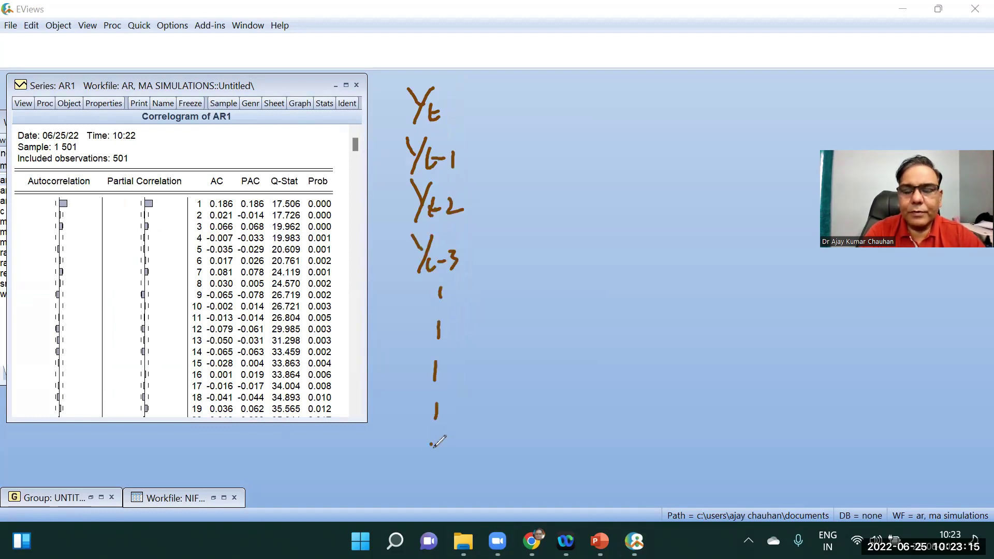
# Handwrite a second column of Yt-1, Yt-2 and Yt-3, continued by short vertical strokes
pyautogui.moveTo(524, 79); pyautogui.dragTo(536, 99)
pyautogui.moveTo(545, 78)
pyautogui.mouseDown()
pyautogui.moveTo(528, 111)
pyautogui.moveTo(542, 110)
pyautogui.mouseUp()
pyautogui.moveTo(538, 102); pyautogui.dragTo(559, 103)
pyautogui.moveTo(564, 95); pyautogui.dragTo(533, 150)
pyautogui.moveTo(542, 132)
pyautogui.mouseDown()
pyautogui.moveTo(523, 168)
pyautogui.moveTo(550, 155)
pyautogui.mouseUp()
pyautogui.moveTo(557, 149); pyautogui.dragTo(573, 162)
pyautogui.moveTo(529, 186); pyautogui.dragTo(535, 202)
pyautogui.moveTo(547, 185)
pyautogui.mouseDown()
pyautogui.moveTo(539, 207)
pyautogui.moveTo(545, 215)
pyautogui.moveTo(557, 205)
pyautogui.mouseUp()
pyautogui.moveTo(564, 194); pyautogui.dragTo(555, 247)
pyautogui.moveTo(549, 285); pyautogui.dragTo(544, 338)
pyautogui.moveTo(541, 376); pyautogui.dragTo(541, 387)
pyautogui.moveTo(540, 417); pyautogui.dragTo(540, 426)
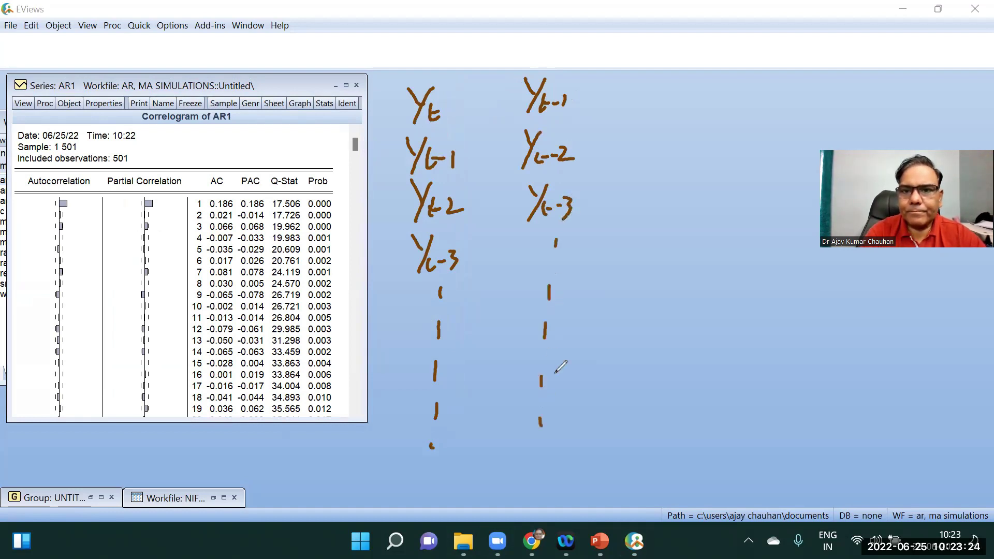
# Handwrite a third column of Yt-2, Yt-3 and Yt-4, continued by short vertical strokes
pyautogui.moveTo(625, 80); pyautogui.dragTo(638, 100)
pyautogui.moveTo(653, 78); pyautogui.dragTo(631, 116)
pyautogui.moveTo(655, 86)
pyautogui.mouseDown()
pyautogui.moveTo(656, 107)
pyautogui.moveTo(680, 103)
pyautogui.mouseUp()
pyautogui.moveTo(683, 89); pyautogui.dragTo(707, 105)
pyautogui.moveTo(627, 136); pyautogui.dragTo(639, 150)
pyautogui.moveTo(651, 139)
pyautogui.mouseDown()
pyautogui.moveTo(630, 167)
pyautogui.moveTo(644, 169)
pyautogui.mouseUp()
pyautogui.moveTo(654, 156); pyautogui.dragTo(674, 155)
pyautogui.moveTo(675, 142); pyautogui.dragTo(688, 163)
pyautogui.moveTo(626, 187); pyautogui.dragTo(638, 203)
pyautogui.moveTo(651, 186)
pyautogui.mouseDown()
pyautogui.moveTo(632, 223)
pyautogui.moveTo(647, 220)
pyautogui.mouseUp()
pyautogui.moveTo(657, 210); pyautogui.dragTo(674, 208)
pyautogui.moveTo(678, 199); pyautogui.dragTo(693, 213)
pyautogui.moveTo(687, 203); pyautogui.dragTo(686, 221)
pyautogui.moveTo(656, 257); pyautogui.dragTo(651, 281)
pyautogui.moveTo(645, 316); pyautogui.dragTo(643, 335)
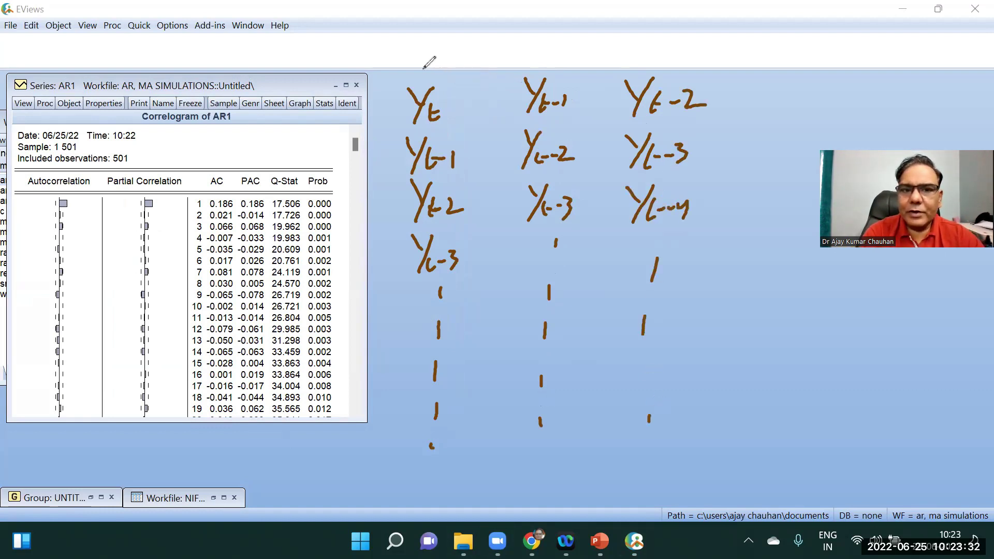
# Mark the three lag columns with dots and link the circled lag 1 and lag 2 autocorrelation bars to them with curves
pyautogui.moveTo(419, 66); pyautogui.dragTo(430, 66)
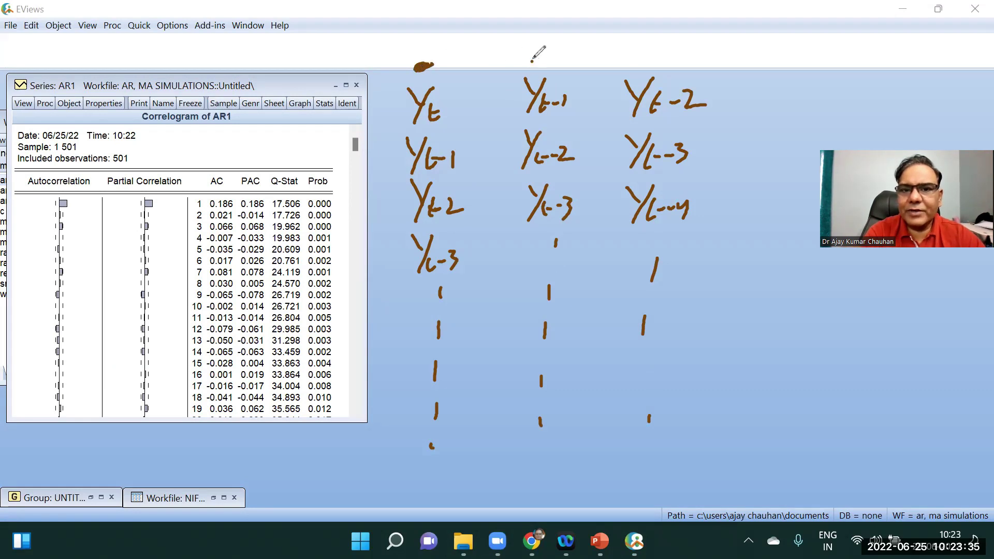
pyautogui.moveTo(534, 56); pyautogui.dragTo(539, 61)
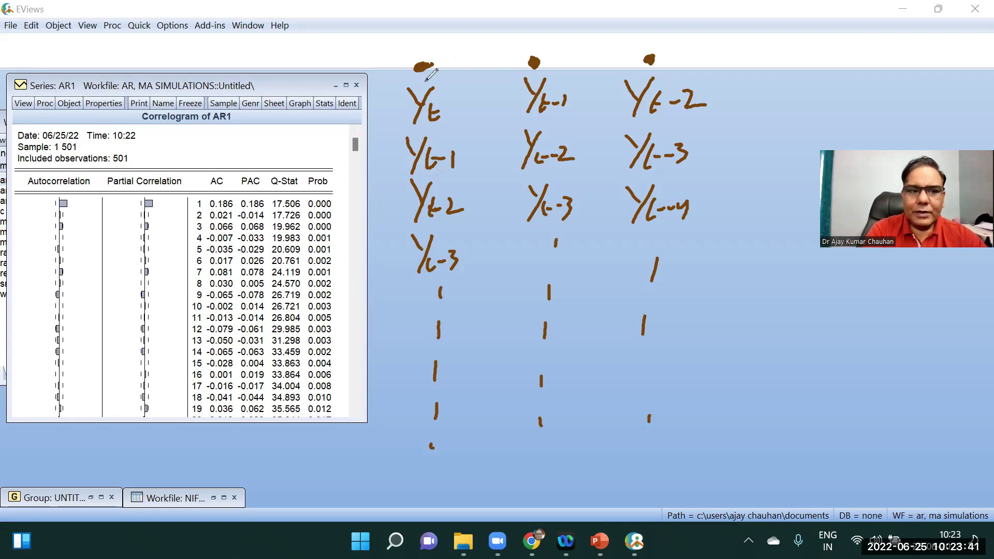
pyautogui.moveTo(78, 190)
pyautogui.mouseDown()
pyautogui.moveTo(292, 89)
pyautogui.moveTo(363, 80)
pyautogui.moveTo(413, 95)
pyautogui.moveTo(480, 67)
pyautogui.moveTo(529, 78)
pyautogui.mouseUp()
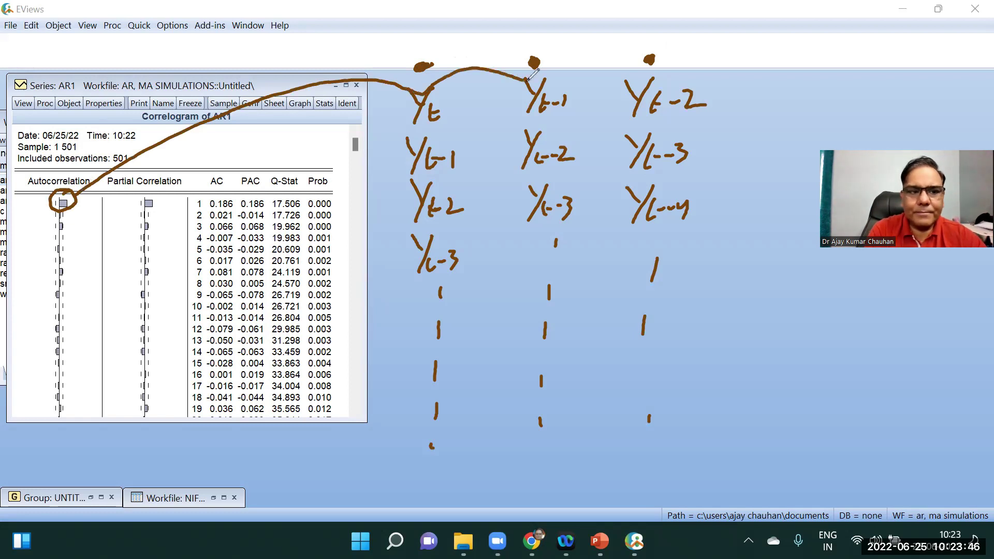
pyautogui.moveTo(77, 204)
pyautogui.mouseDown()
pyautogui.moveTo(243, 181)
pyautogui.moveTo(331, 182)
pyautogui.moveTo(576, 225)
pyautogui.moveTo(647, 172)
pyautogui.mouseUp()
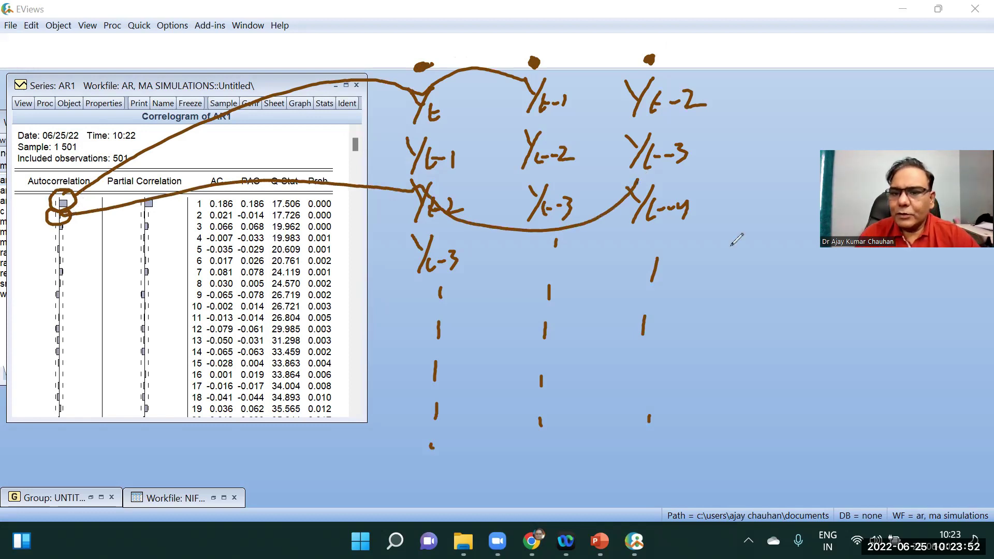
# Handwrite the pair Yt and Yt-1 in the empty space below the third lag column
pyautogui.moveTo(715, 266); pyautogui.dragTo(731, 310)
pyautogui.moveTo(752, 267); pyautogui.dragTo(722, 341)
pyautogui.moveTo(747, 309); pyautogui.dragTo(741, 340)
pyautogui.moveTo(740, 326); pyautogui.dragTo(759, 321)
pyautogui.moveTo(782, 278); pyautogui.dragTo(804, 300)
pyautogui.moveTo(821, 273); pyautogui.dragTo(792, 343)
pyautogui.moveTo(823, 310); pyautogui.dragTo(817, 334)
pyautogui.moveTo(816, 334); pyautogui.dragTo(849, 320)
pyautogui.moveTo(856, 311); pyautogui.dragTo(856, 331)
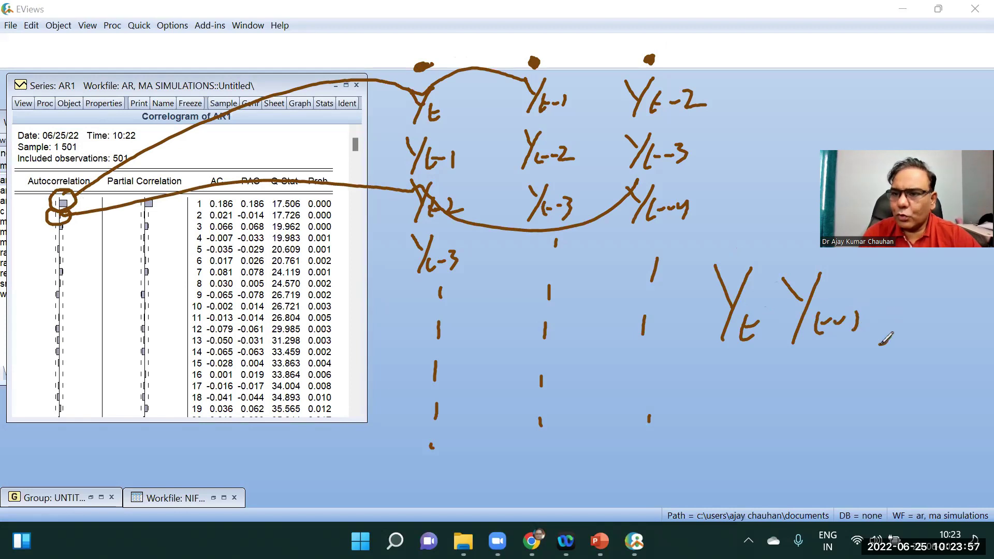
# Handwrite the pair Yt and Yt-2 with continuation dots below the first pair, then clear all annotations
pyautogui.moveTo(716, 366)
pyautogui.mouseDown()
pyautogui.moveTo(736, 389)
pyautogui.moveTo(727, 414)
pyautogui.mouseUp()
pyautogui.moveTo(750, 384)
pyautogui.mouseDown()
pyautogui.moveTo(747, 412)
pyautogui.moveTo(763, 393)
pyautogui.moveTo(803, 389)
pyautogui.moveTo(794, 421)
pyautogui.mouseUp()
pyautogui.moveTo(813, 390)
pyautogui.mouseDown()
pyautogui.moveTo(820, 411)
pyautogui.moveTo(831, 400)
pyautogui.mouseUp()
pyautogui.moveTo(838, 389)
pyautogui.mouseDown()
pyautogui.moveTo(841, 413)
pyautogui.moveTo(881, 413)
pyautogui.mouseUp()
pyautogui.moveTo(772, 424); pyautogui.dragTo(767, 451)
pyautogui.moveTo(768, 461); pyautogui.dragTo(769, 465)
pyautogui.moveTo(771, 471); pyautogui.dragTo(771, 473)
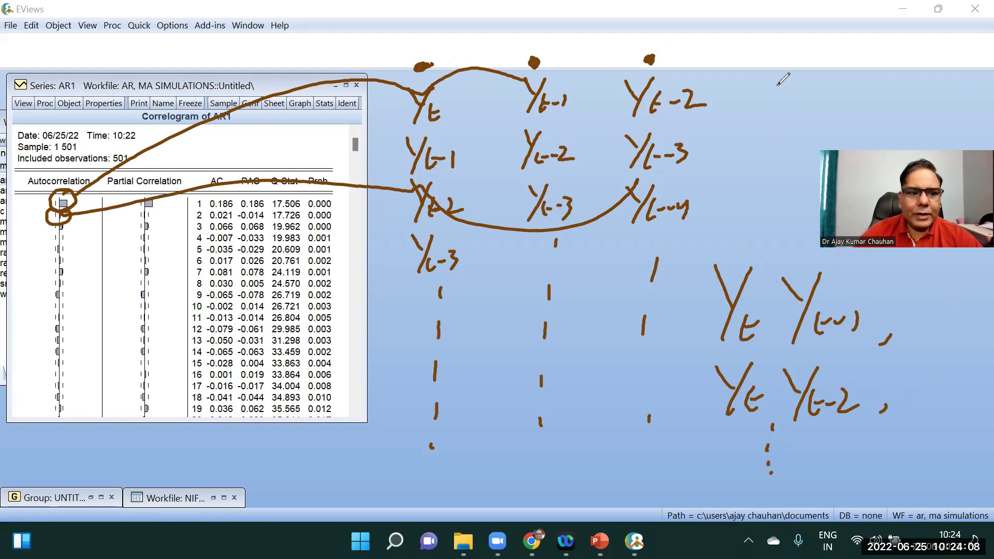
pyautogui.press('e')
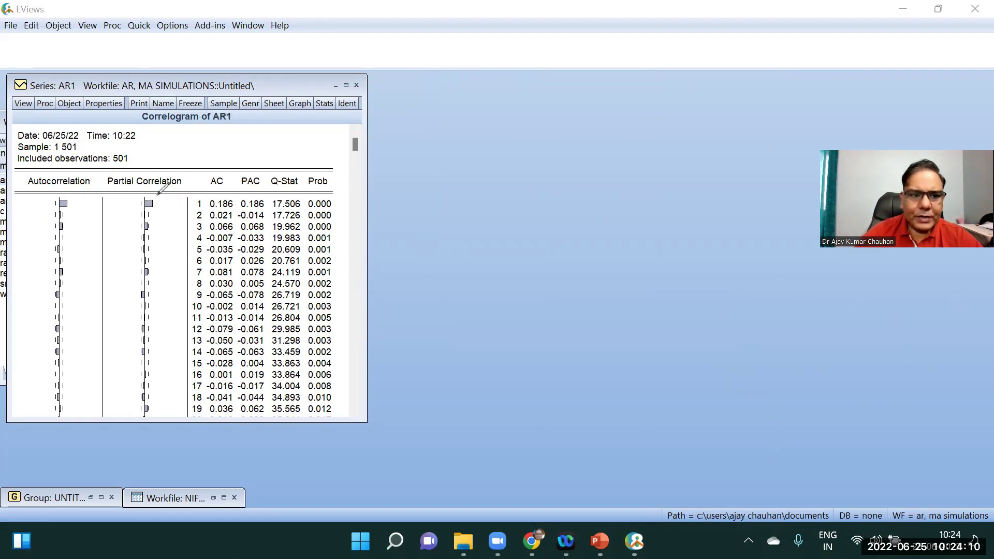
# Circle the lag 1 partial correlation bar and handwrite Yt, Yt-1, Yt-2 and Yt-3 in a row beside the correlogram
pyautogui.moveTo(155, 193)
pyautogui.mouseDown()
pyautogui.moveTo(142, 195)
pyautogui.moveTo(145, 214)
pyautogui.moveTo(161, 206)
pyautogui.moveTo(152, 193)
pyautogui.mouseUp()
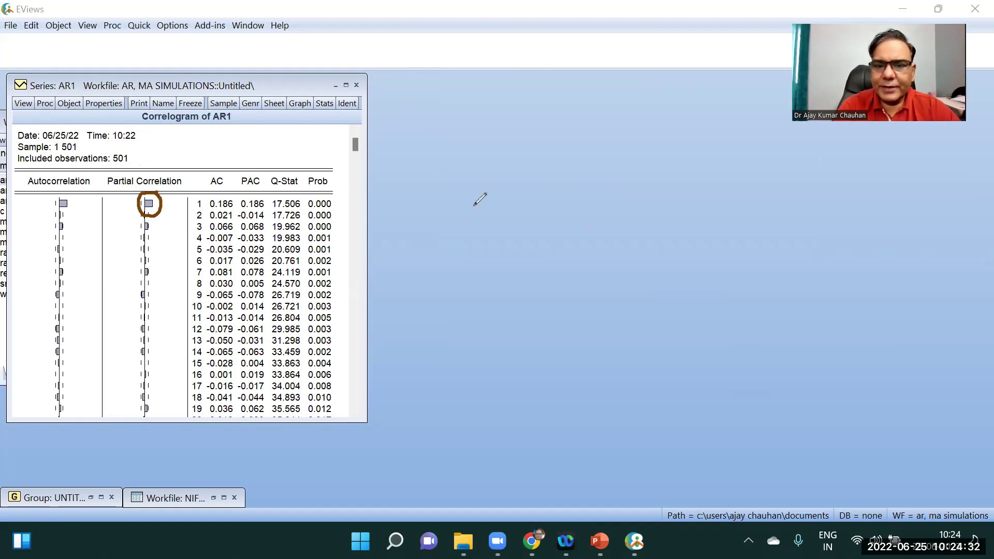
pyautogui.moveTo(459, 184)
pyautogui.mouseDown()
pyautogui.moveTo(476, 213)
pyautogui.moveTo(465, 254)
pyautogui.mouseUp()
pyautogui.moveTo(483, 217); pyautogui.dragTo(490, 246)
pyautogui.moveTo(517, 190)
pyautogui.mouseDown()
pyautogui.moveTo(536, 212)
pyautogui.moveTo(529, 256)
pyautogui.moveTo(562, 238)
pyautogui.moveTo(582, 253)
pyautogui.mouseUp()
pyautogui.click(569, 236)
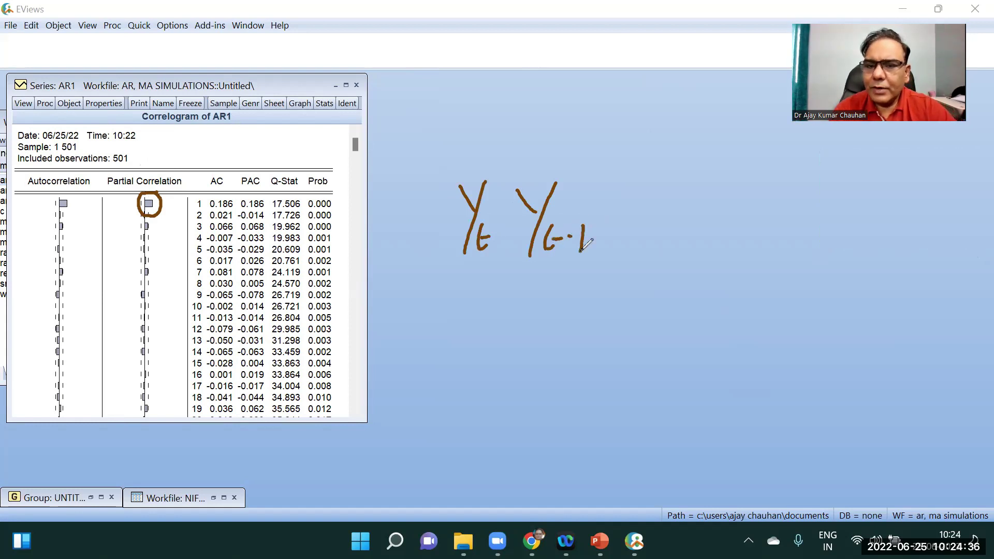
pyautogui.moveTo(639, 183)
pyautogui.mouseDown()
pyautogui.moveTo(654, 207)
pyautogui.moveTo(633, 253)
pyautogui.moveTo(668, 248)
pyautogui.mouseUp()
pyautogui.moveTo(667, 238)
pyautogui.mouseDown()
pyautogui.moveTo(689, 248)
pyautogui.moveTo(720, 239)
pyautogui.mouseUp()
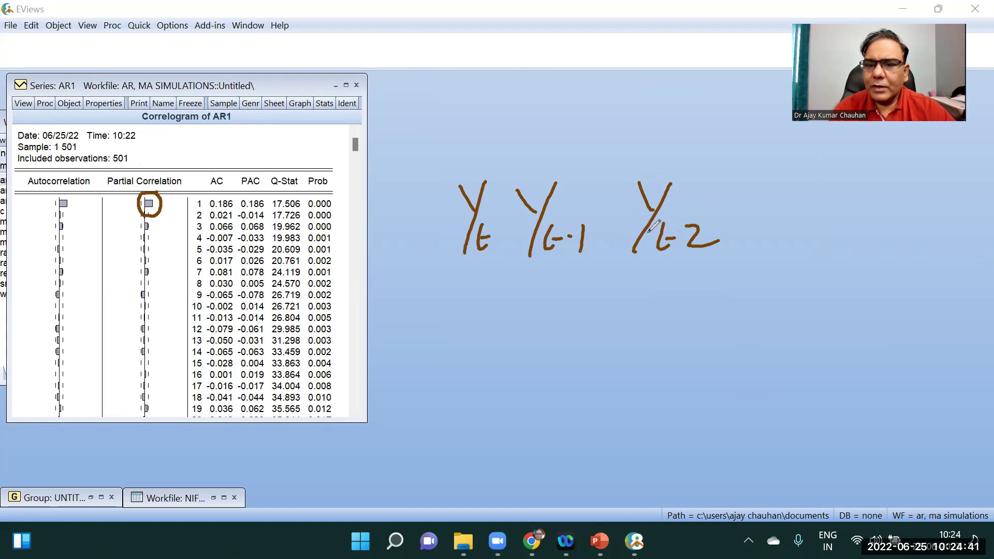
pyautogui.moveTo(746, 185); pyautogui.dragTo(759, 207)
pyautogui.moveTo(772, 182)
pyautogui.mouseDown()
pyautogui.moveTo(741, 241)
pyautogui.moveTo(758, 241)
pyautogui.mouseUp()
pyautogui.moveTo(758, 241)
pyautogui.mouseDown()
pyautogui.moveTo(775, 226)
pyautogui.moveTo(781, 239)
pyautogui.mouseUp()
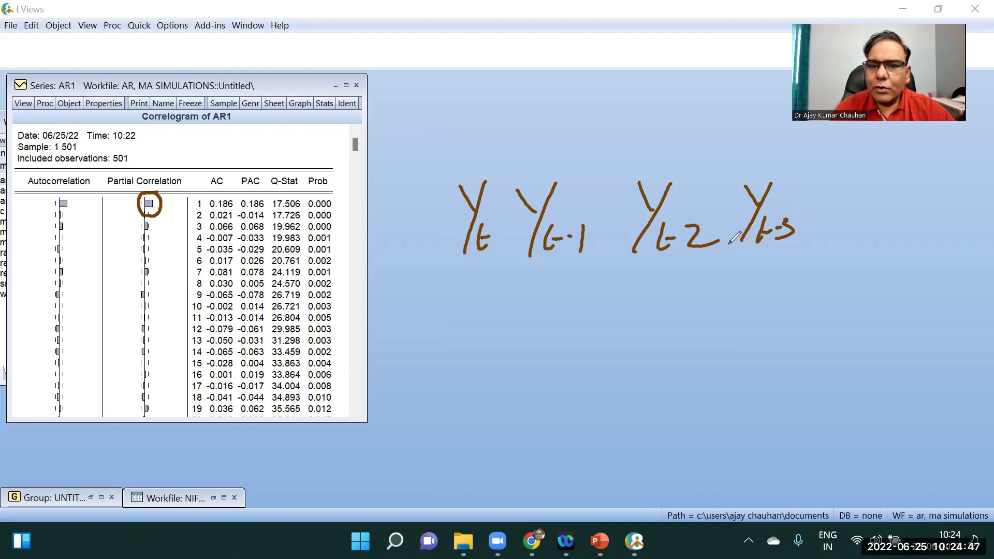
# Handwrite the pair Yt and Yt-2 below the row, and circle the intermediate term Yt-1 with an arrow pointing to it
pyautogui.moveTo(490, 318); pyautogui.dragTo(505, 343)
pyautogui.moveTo(519, 320)
pyautogui.mouseDown()
pyautogui.moveTo(494, 384)
pyautogui.moveTo(509, 387)
pyautogui.moveTo(519, 373)
pyautogui.mouseUp()
pyautogui.moveTo(570, 318)
pyautogui.mouseDown()
pyautogui.moveTo(591, 346)
pyautogui.moveTo(575, 375)
pyautogui.moveTo(613, 363)
pyautogui.moveTo(645, 367)
pyautogui.mouseUp()
pyautogui.moveTo(573, 165)
pyautogui.mouseDown()
pyautogui.moveTo(520, 178)
pyautogui.moveTo(524, 273)
pyautogui.moveTo(571, 165)
pyautogui.mouseUp()
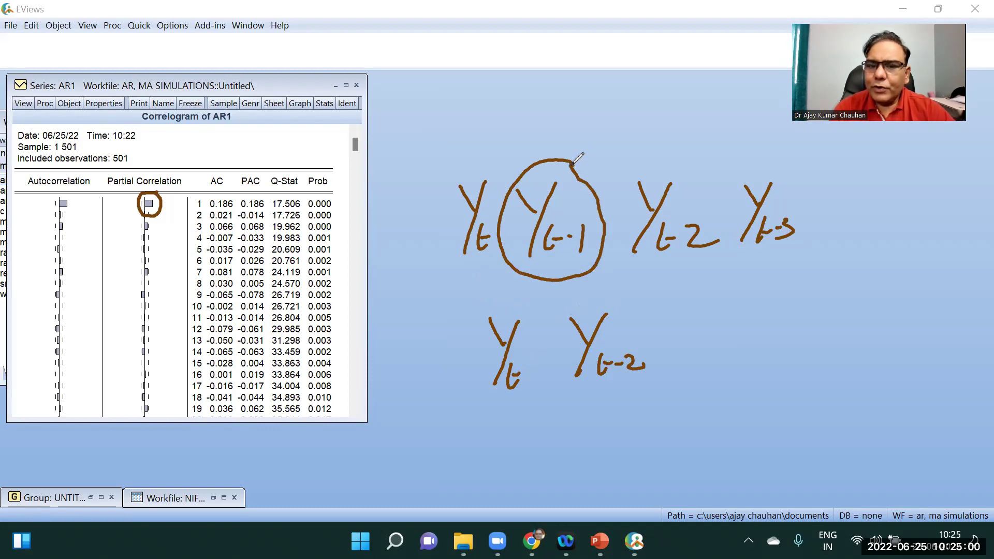
pyautogui.moveTo(613, 126)
pyautogui.mouseDown()
pyautogui.moveTo(580, 173)
pyautogui.moveTo(594, 167)
pyautogui.mouseUp()
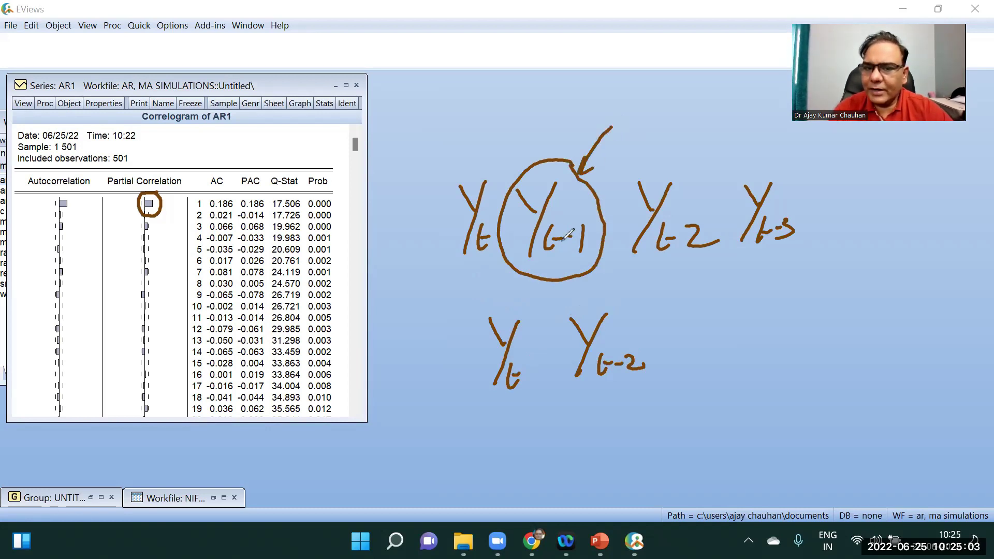
# Circle both correlation headings, draw an arc from Yt to Yt-2 and a tick under Yt-1, then clear all annotations
pyautogui.moveTo(159, 163)
pyautogui.mouseDown()
pyautogui.moveTo(101, 161)
pyautogui.moveTo(176, 195)
pyautogui.moveTo(139, 167)
pyautogui.mouseUp()
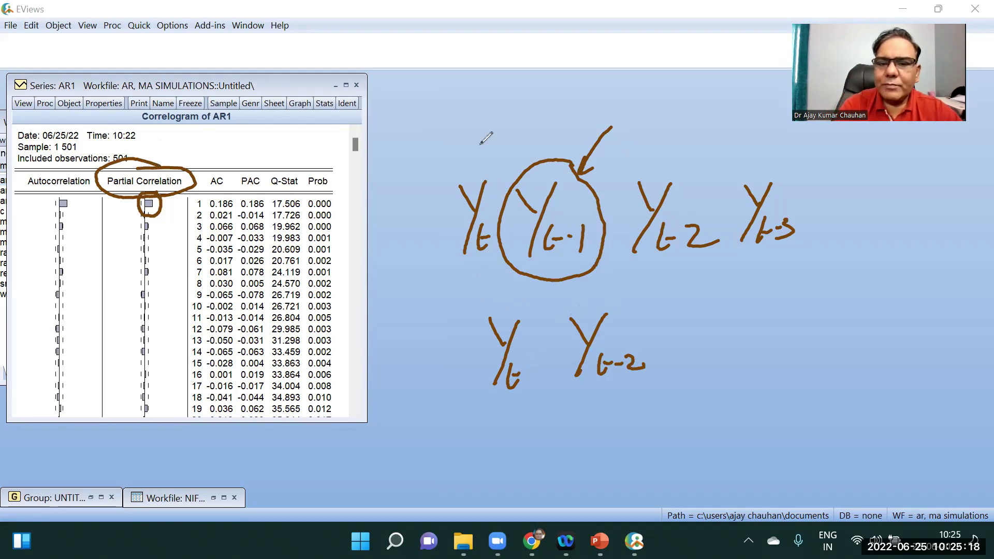
pyautogui.moveTo(461, 157)
pyautogui.mouseDown()
pyautogui.moveTo(673, 155)
pyautogui.moveTo(681, 170)
pyautogui.mouseUp()
pyautogui.moveTo(569, 268); pyautogui.dragTo(528, 290)
pyautogui.moveTo(61, 167)
pyautogui.mouseDown()
pyautogui.moveTo(25, 189)
pyautogui.moveTo(20, 178)
pyautogui.mouseUp()
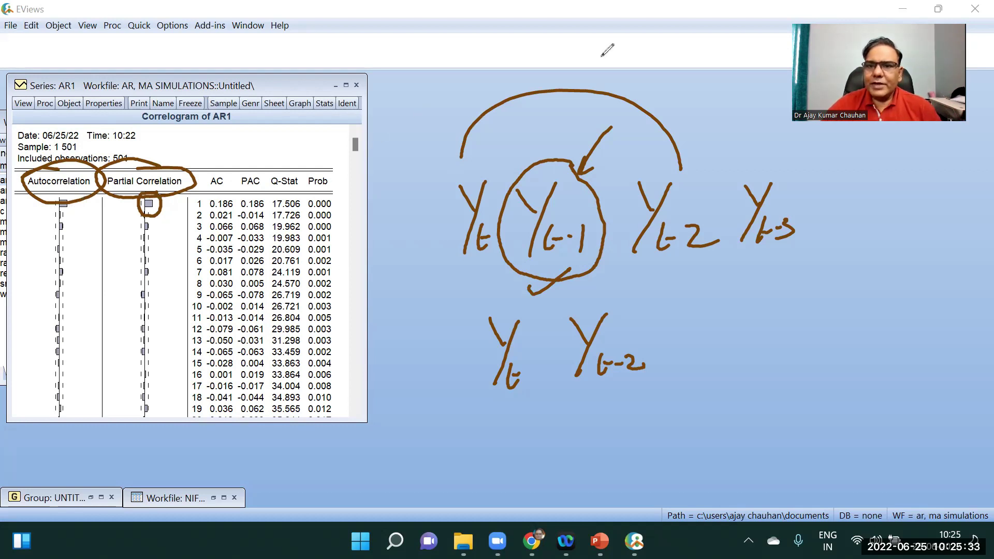
pyautogui.press('e')
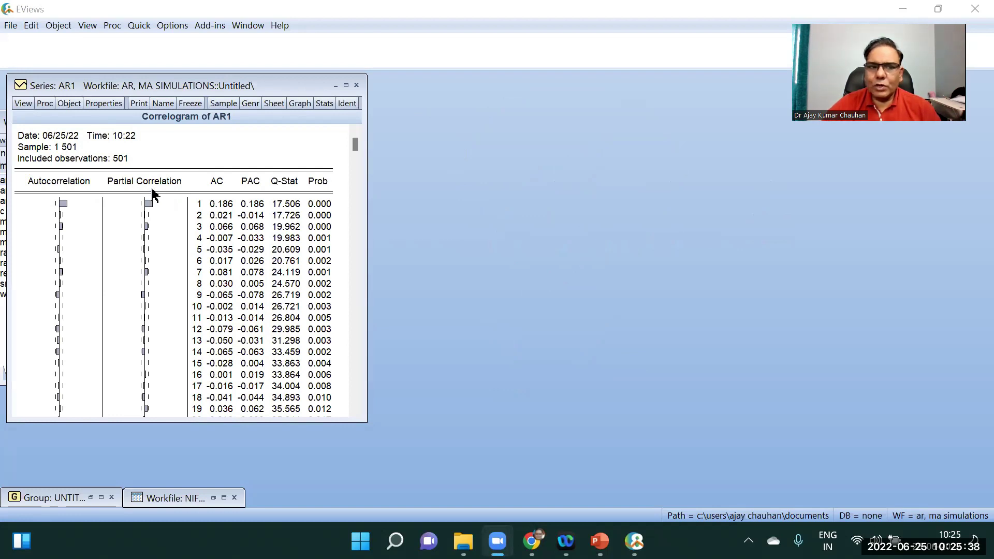
# Close the AR1 series window and move the AR, MA SIMULATIONS workfile window fully into view
pyautogui.click(356, 85)
pyautogui.moveTo(109, 123); pyautogui.dragTo(237, 91)
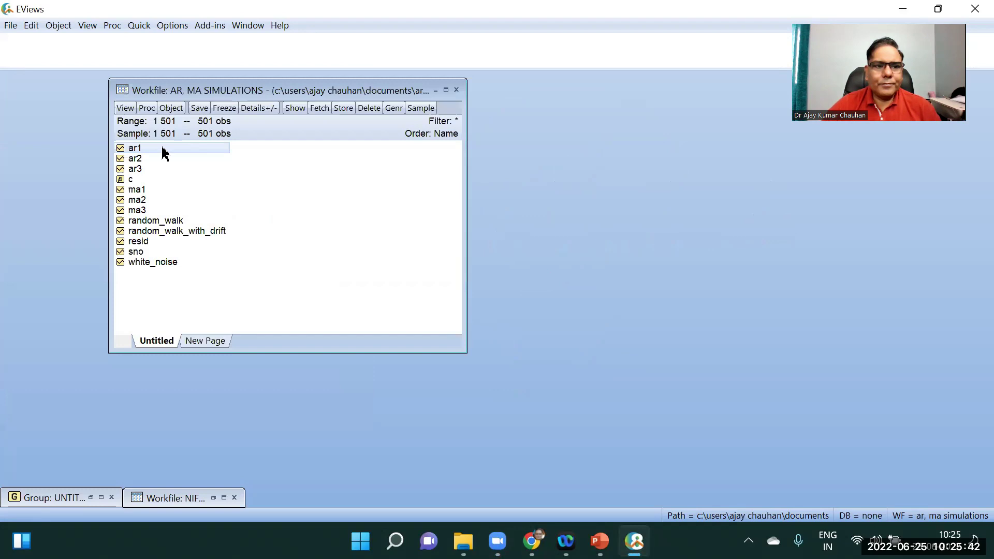
# Open the ar2 series, generate its correlogram in level with 36 lags, and move its window clear of the drawing area
pyautogui.doubleClick(138, 160)
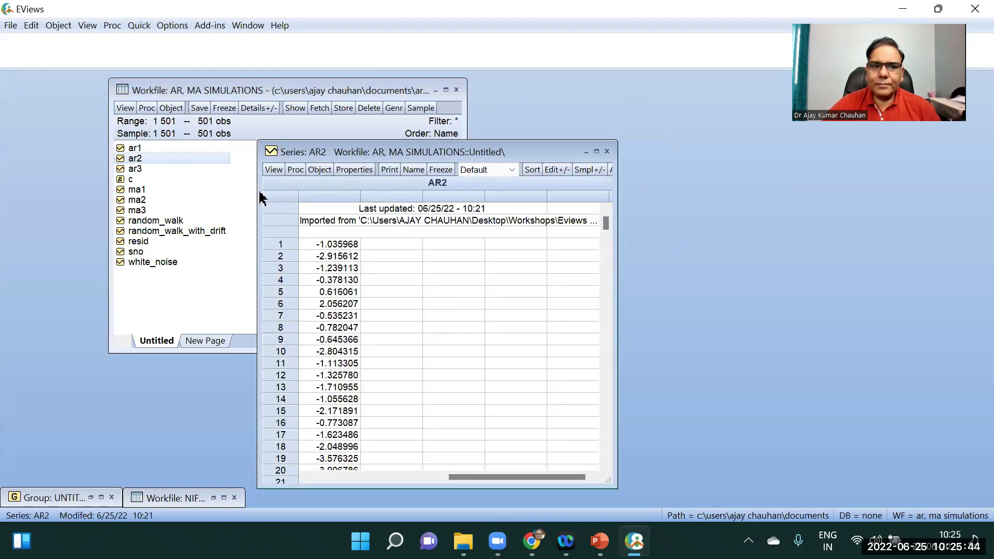
pyautogui.click(274, 170)
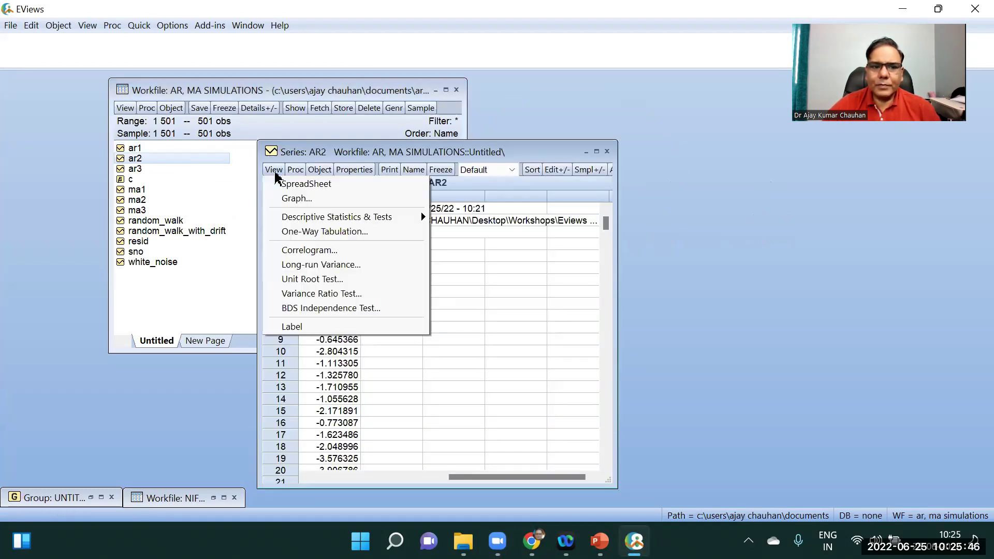
pyautogui.click(308, 249)
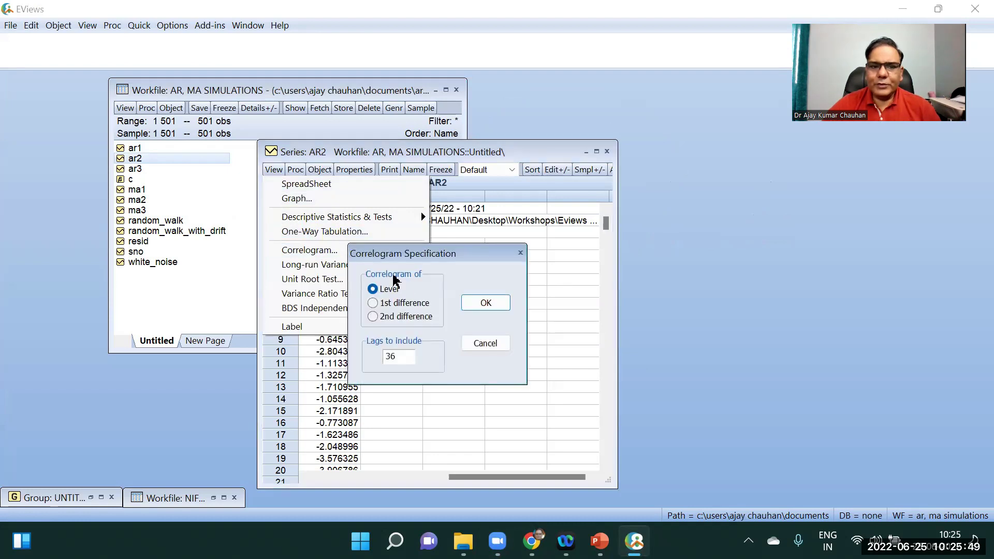
pyautogui.click(479, 305)
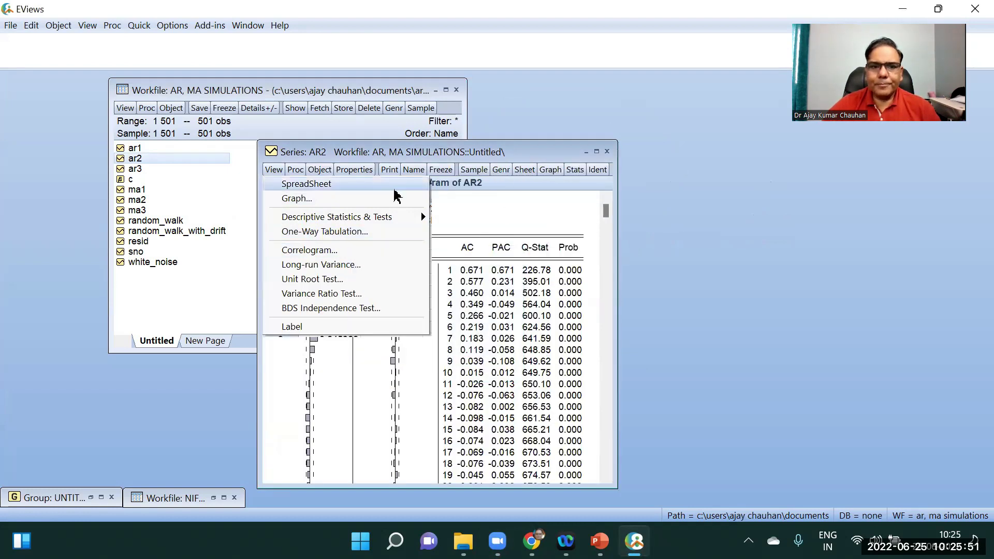
pyautogui.moveTo(494, 152); pyautogui.dragTo(368, 41)
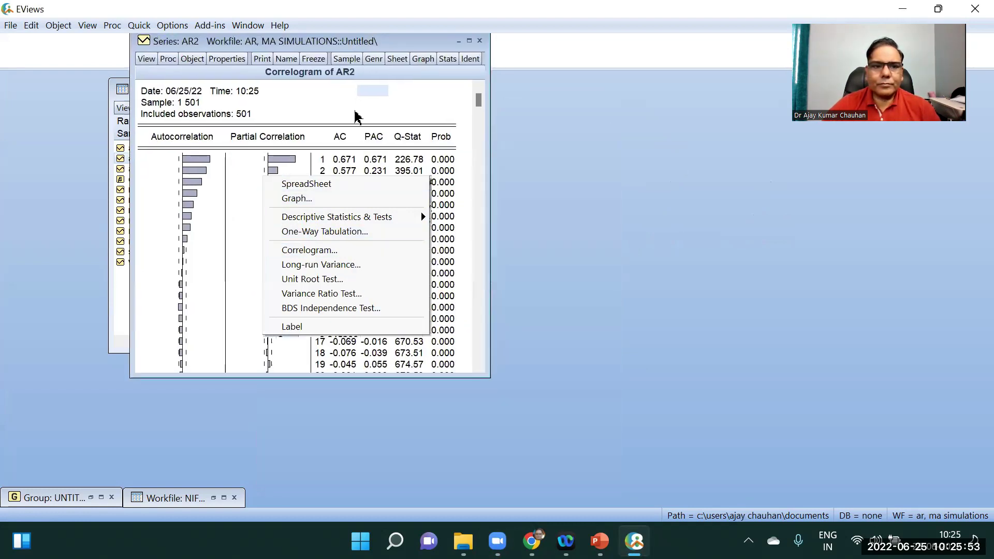
# Move and close the AR2 series window, then open the ar3 series and generate its correlogram in level
pyautogui.moveTo(333, 43); pyautogui.dragTo(640, 36)
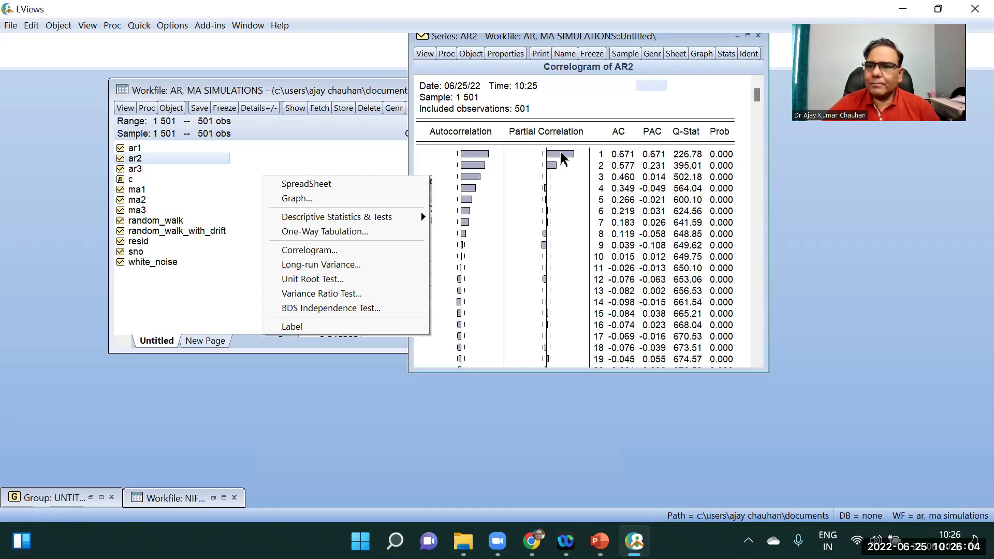
pyautogui.click(758, 36)
pyautogui.doubleClick(134, 169)
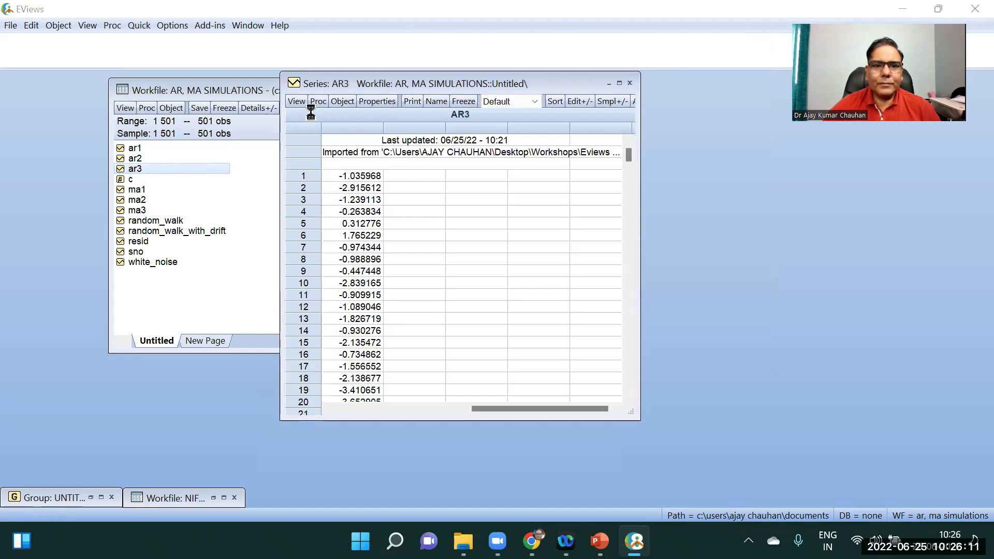
pyautogui.click(306, 106)
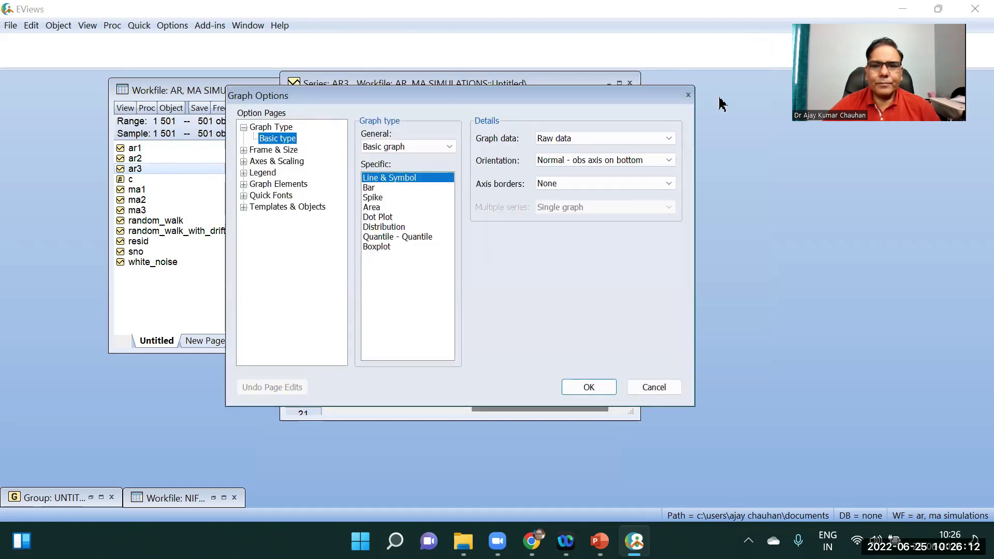
pyautogui.click(688, 95)
pyautogui.click(298, 102)
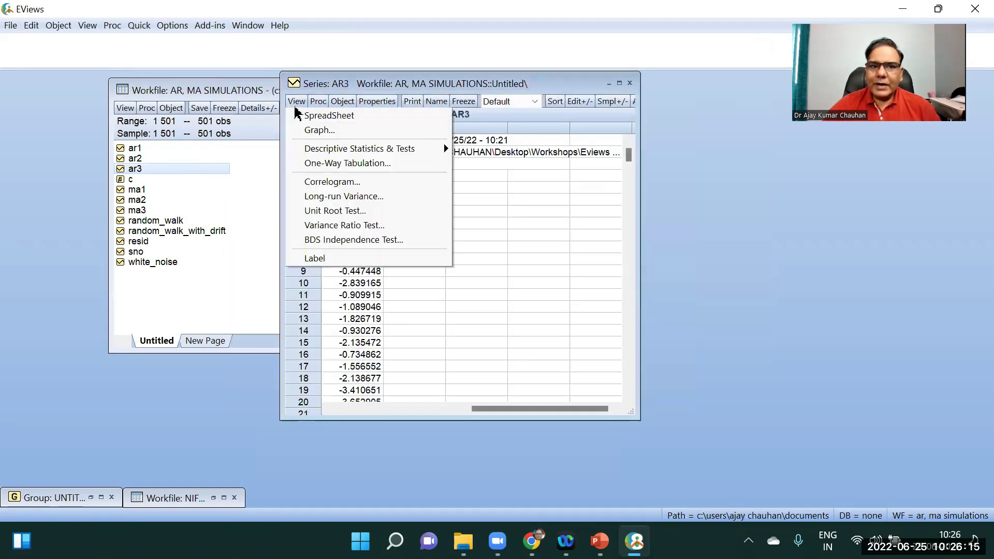
pyautogui.click(326, 183)
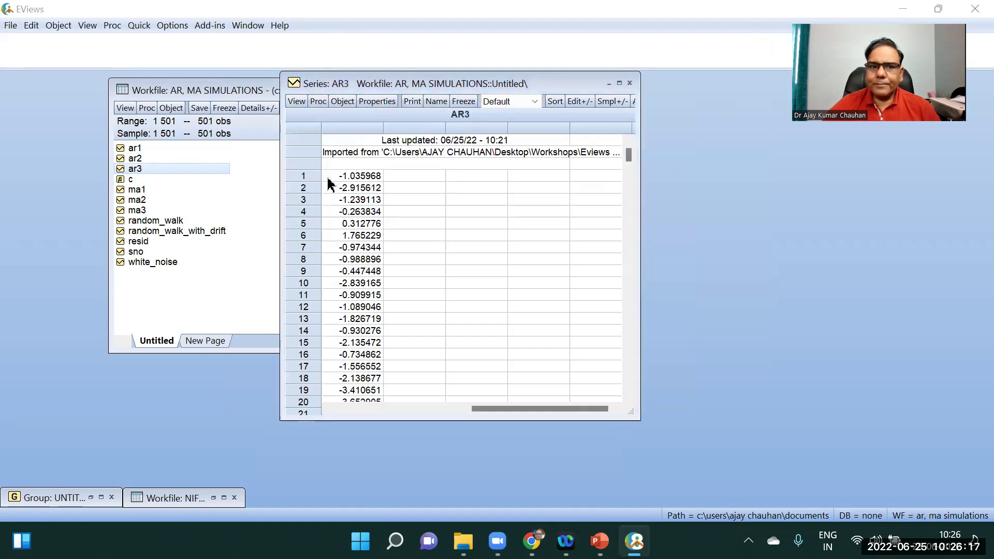
pyautogui.click(497, 237)
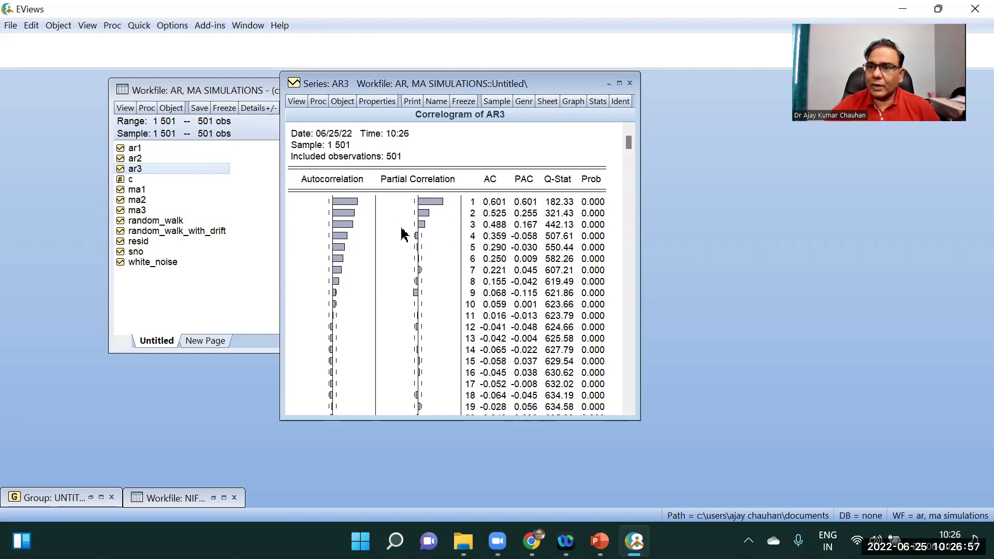
# Close the AR3 series window and handwrite the heading "Partial Corr" in the empty area beside the workfile
pyautogui.click(630, 83)
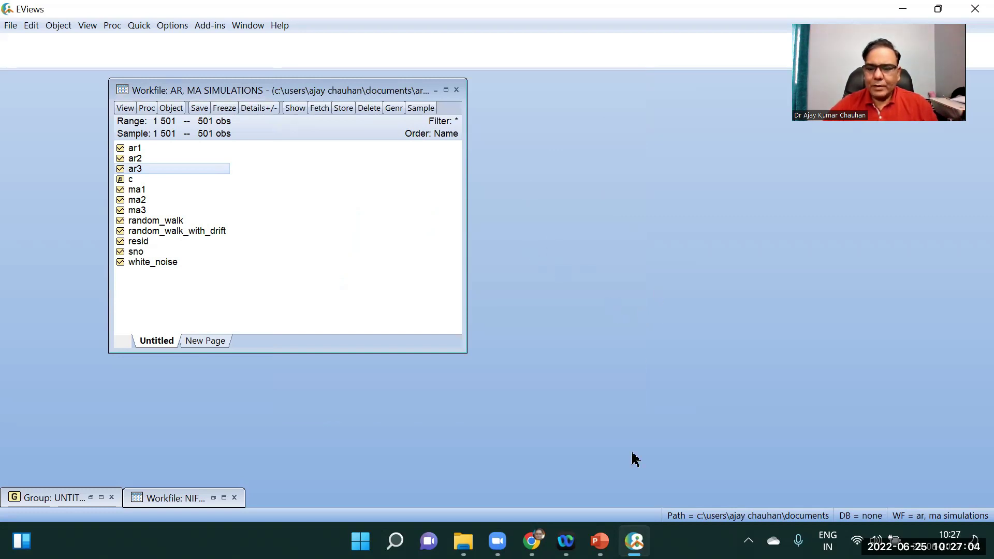
pyautogui.hotkey('ctrl', '2')
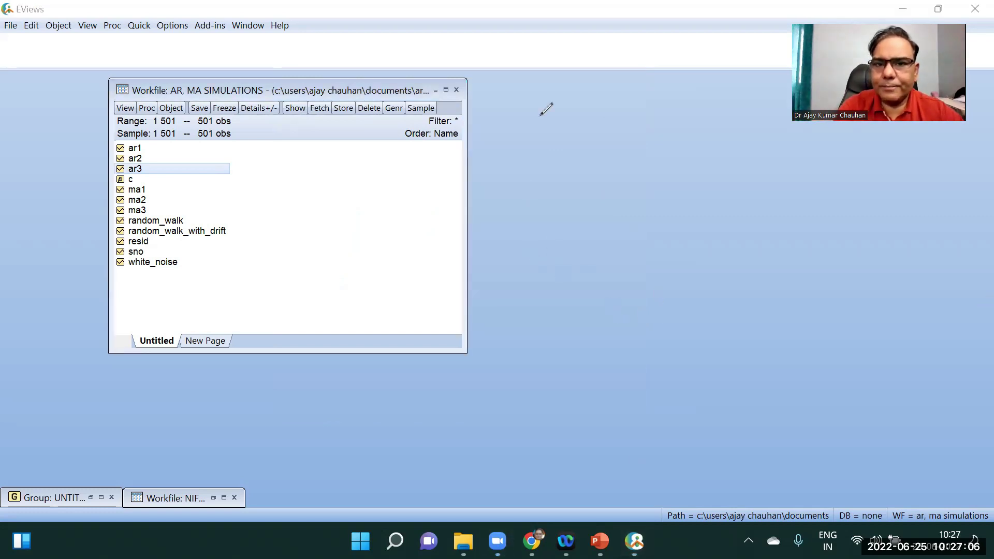
pyautogui.moveTo(563, 84)
pyautogui.mouseDown()
pyautogui.moveTo(599, 129)
pyautogui.moveTo(643, 129)
pyautogui.moveTo(655, 110)
pyautogui.moveTo(684, 114)
pyautogui.moveTo(764, 89)
pyautogui.moveTo(754, 122)
pyautogui.moveTo(772, 101)
pyautogui.moveTo(791, 111)
pyautogui.mouseUp()
# Sketch a long vertical axis below the heading with a wide bar at its upper end, labelled AR1
pyautogui.moveTo(557, 181); pyautogui.dragTo(540, 414)
pyautogui.moveTo(562, 184); pyautogui.dragTo(593, 195)
pyautogui.moveTo(728, 166); pyautogui.dragTo(718, 190)
pyautogui.moveTo(728, 166)
pyautogui.mouseDown()
pyautogui.moveTo(734, 187)
pyautogui.moveTo(737, 176)
pyautogui.mouseUp()
pyautogui.moveTo(746, 165)
pyautogui.mouseDown()
pyautogui.moveTo(746, 191)
pyautogui.moveTo(760, 188)
pyautogui.mouseUp()
pyautogui.moveTo(777, 165); pyautogui.dragTo(775, 186)
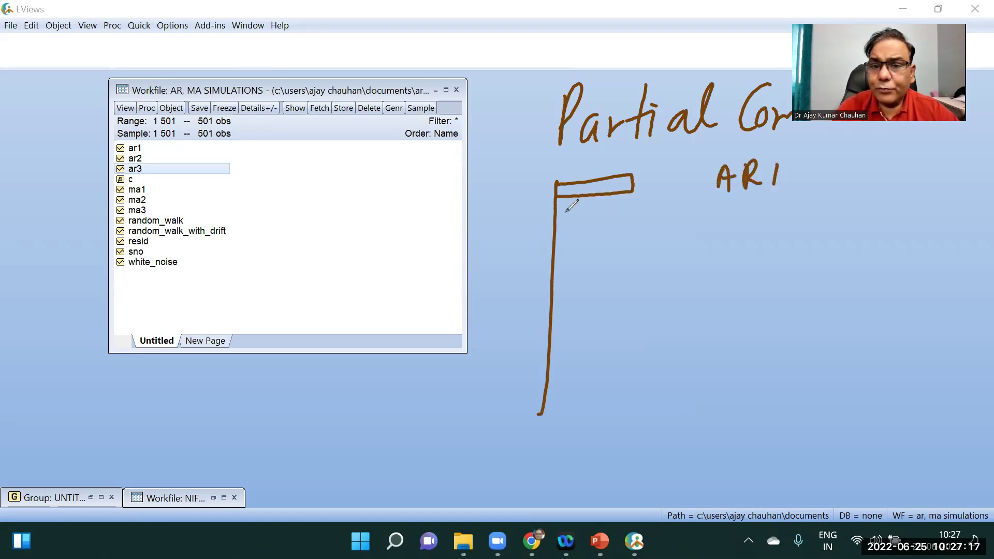
# Draw two successively shorter bars along the axis below the first one, labelled AR2 and AR(3)
pyautogui.moveTo(607, 207); pyautogui.dragTo(558, 230)
pyautogui.moveTo(730, 203); pyautogui.dragTo(723, 226)
pyautogui.moveTo(730, 203)
pyautogui.mouseDown()
pyautogui.moveTo(740, 224)
pyautogui.moveTo(765, 222)
pyautogui.mouseUp()
pyautogui.moveTo(771, 210); pyautogui.dragTo(807, 211)
pyautogui.moveTo(555, 253)
pyautogui.mouseDown()
pyautogui.moveTo(580, 266)
pyautogui.moveTo(550, 271)
pyautogui.mouseUp()
pyautogui.moveTo(633, 271)
pyautogui.mouseDown()
pyautogui.moveTo(648, 269)
pyautogui.moveTo(646, 260)
pyautogui.mouseUp()
pyautogui.moveTo(652, 248); pyautogui.dragTo(650, 272)
pyautogui.moveTo(652, 248)
pyautogui.mouseDown()
pyautogui.moveTo(678, 249)
pyautogui.moveTo(676, 270)
pyautogui.mouseUp()
pyautogui.moveTo(690, 251); pyautogui.dragTo(690, 270)
pyautogui.moveTo(705, 243); pyautogui.dragTo(709, 268)
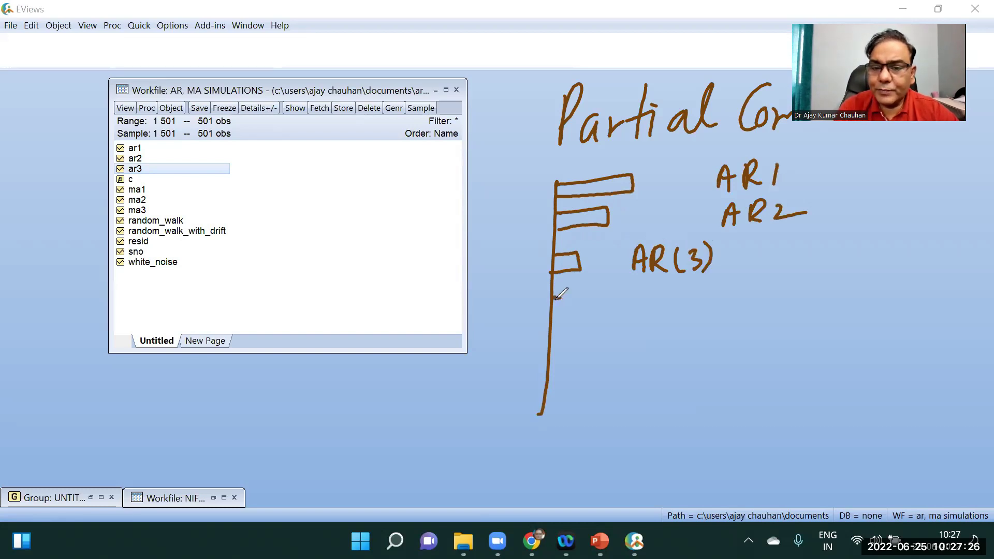
# Draw a very small fourth bar on the axis and label it AR(4)
pyautogui.moveTo(555, 297); pyautogui.dragTo(550, 310)
pyautogui.moveTo(611, 297)
pyautogui.mouseDown()
pyautogui.moveTo(603, 323)
pyautogui.moveTo(620, 322)
pyautogui.mouseUp()
pyautogui.moveTo(605, 312); pyautogui.dragTo(618, 310)
pyautogui.moveTo(629, 295)
pyautogui.mouseDown()
pyautogui.moveTo(628, 322)
pyautogui.moveTo(648, 322)
pyautogui.mouseUp()
pyautogui.moveTo(660, 293)
pyautogui.mouseDown()
pyautogui.moveTo(656, 324)
pyautogui.moveTo(678, 310)
pyautogui.mouseUp()
pyautogui.moveTo(691, 290); pyautogui.dragTo(691, 323)
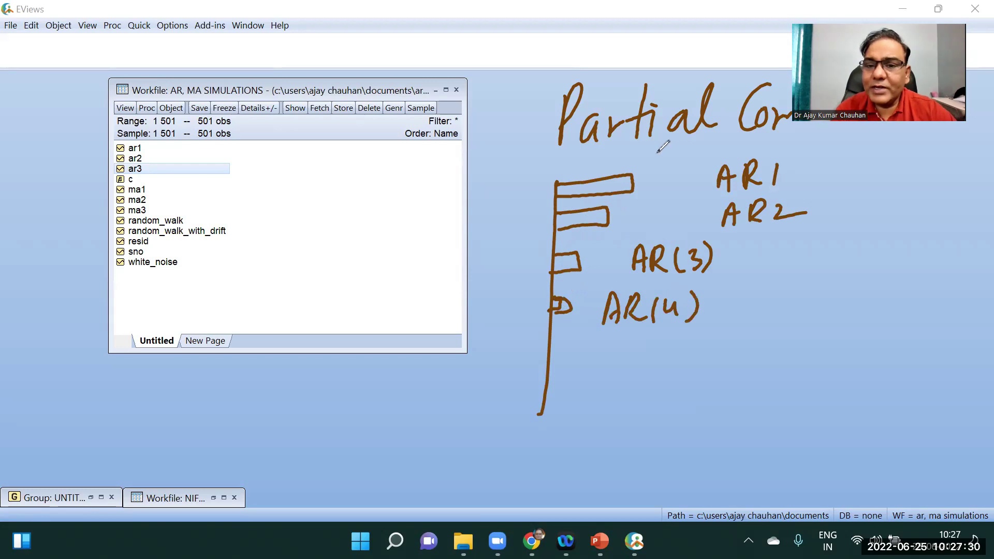
# Tick the first three bars and underline the Partial Corr heading, then clear all annotations
pyautogui.moveTo(632, 179); pyautogui.dragTo(673, 164)
pyautogui.moveTo(604, 218); pyautogui.dragTo(631, 205)
pyautogui.moveTo(576, 260); pyautogui.dragTo(605, 251)
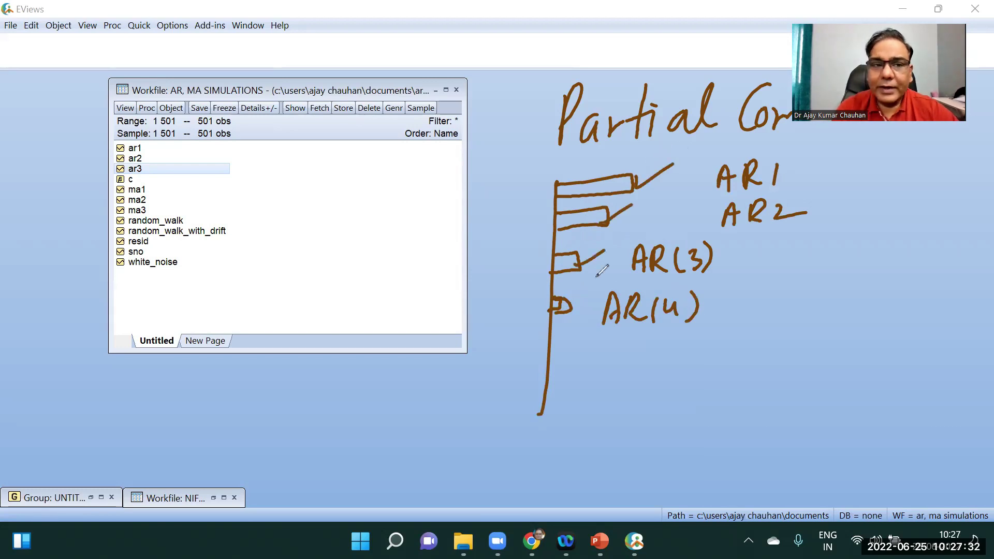
pyautogui.moveTo(535, 154); pyautogui.dragTo(824, 141)
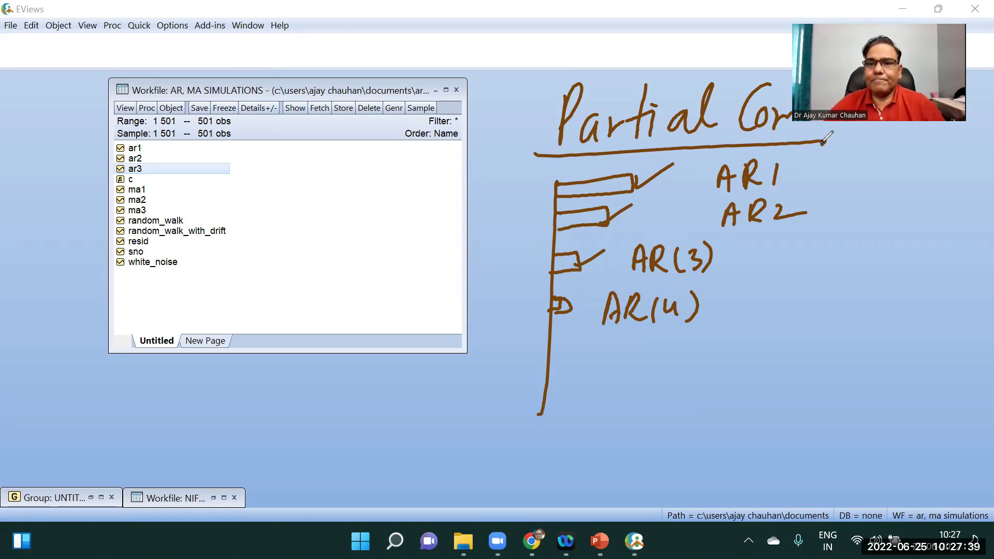
pyautogui.press('e')
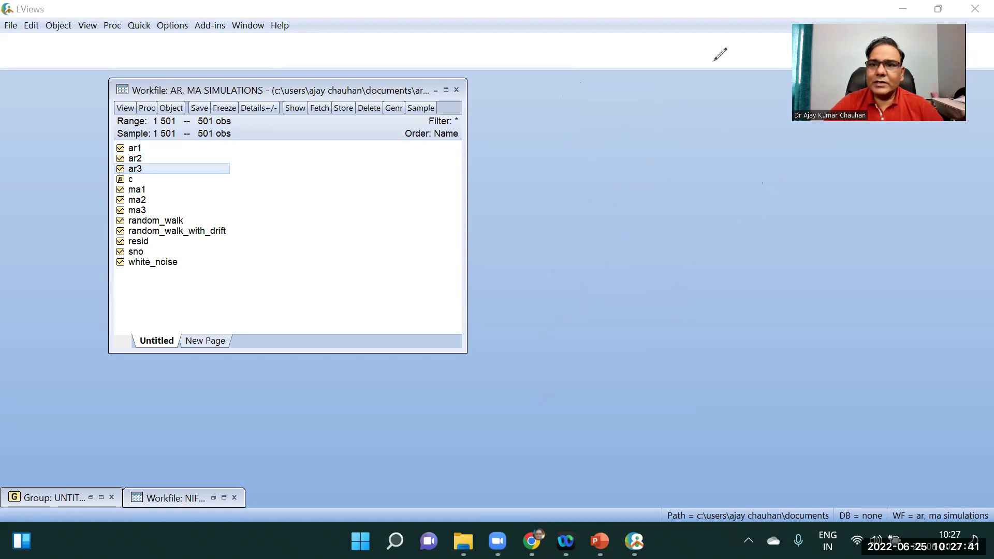
# Open the ma1 series from the workfile and generate its correlogram in level
pyautogui.click(139, 189)
pyautogui.doubleClick(139, 189)
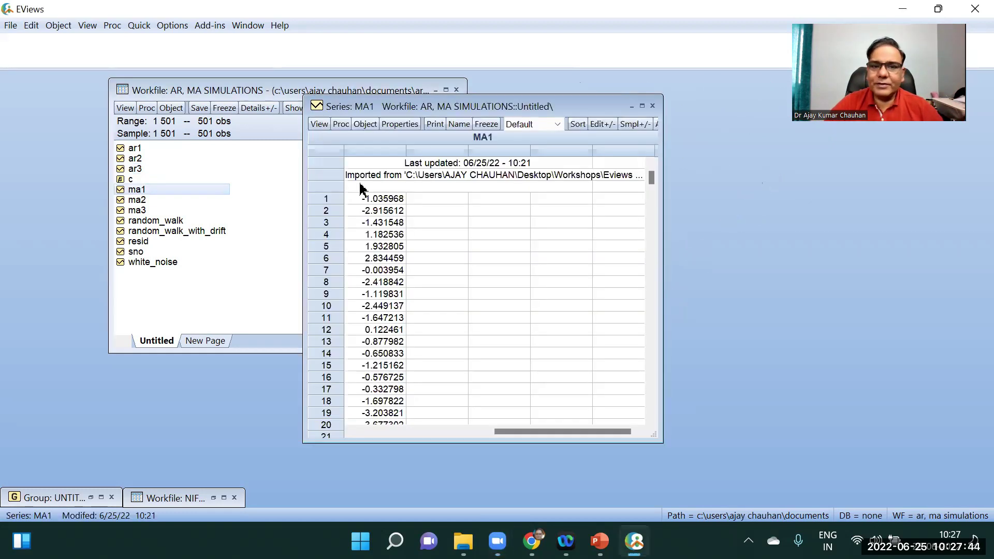
pyautogui.click(316, 124)
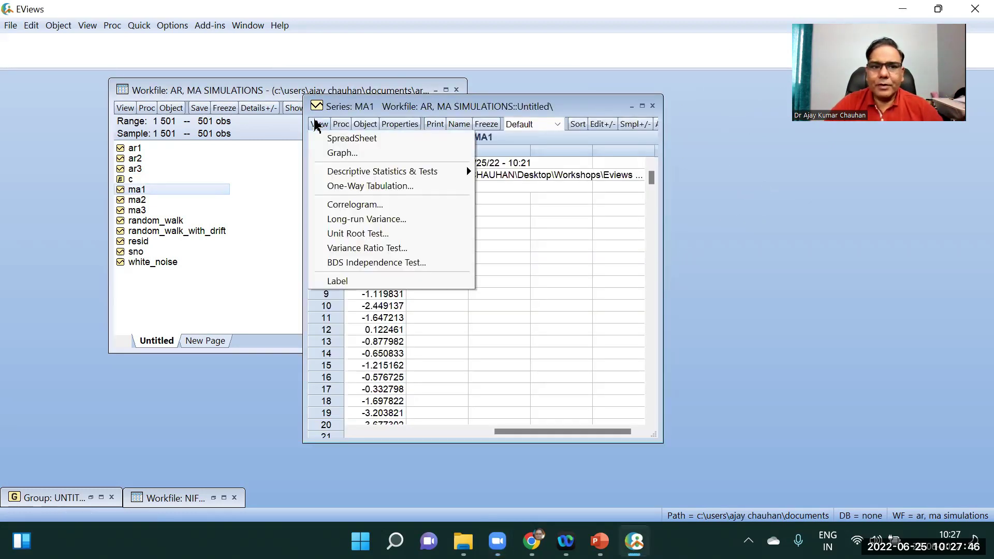
pyautogui.click(349, 204)
pyautogui.click(518, 258)
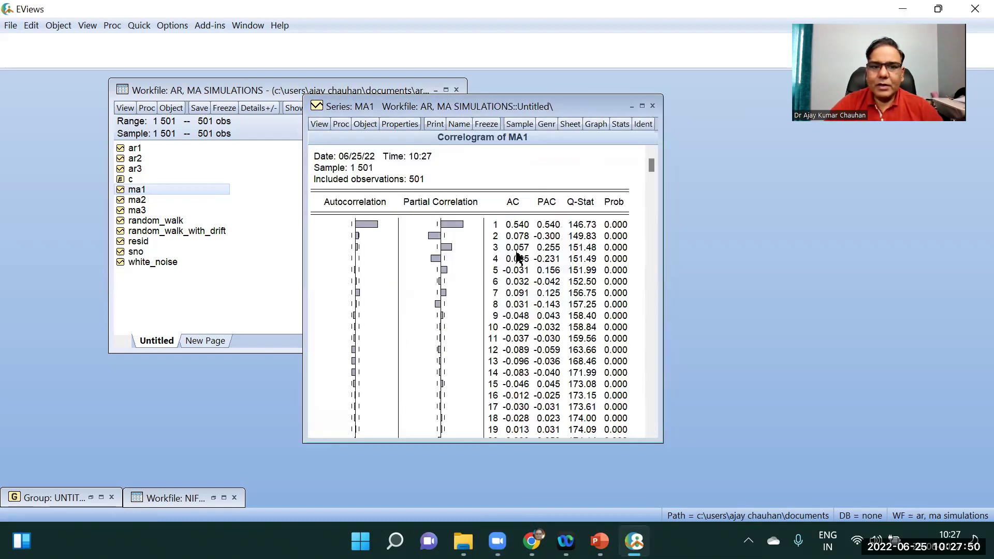
# Maximize the MA1 correlogram window and circle the lag 1 autocorrelation bar, then clear the annotation
pyautogui.click(642, 106)
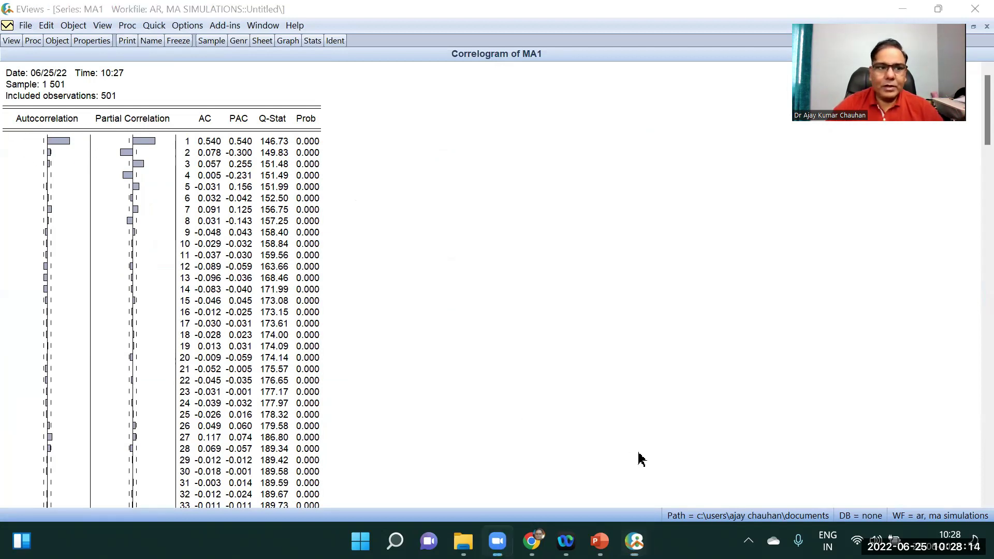
pyautogui.moveTo(52, 129)
pyautogui.mouseDown()
pyautogui.moveTo(31, 143)
pyautogui.moveTo(66, 154)
pyautogui.moveTo(77, 149)
pyautogui.moveTo(51, 125)
pyautogui.mouseUp()
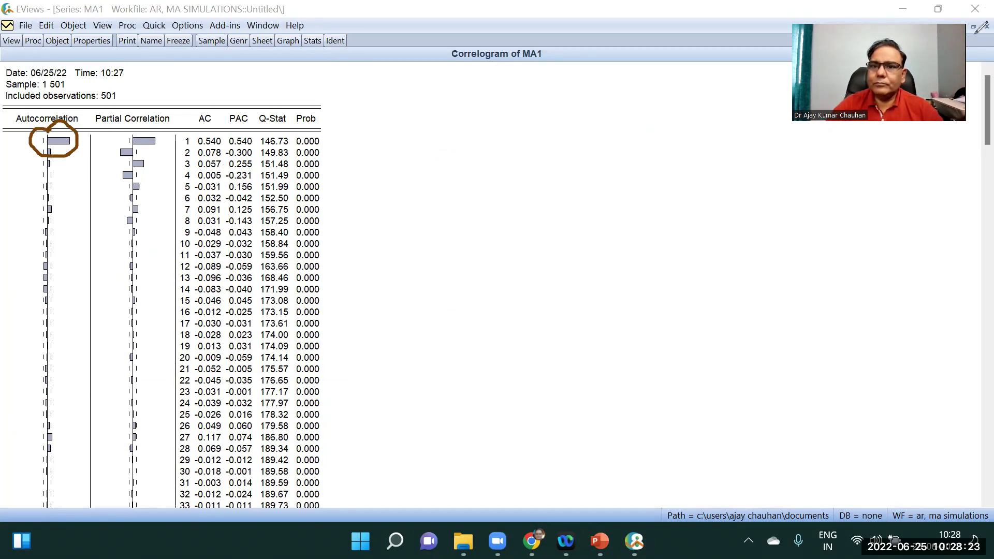
pyautogui.click(801, 17)
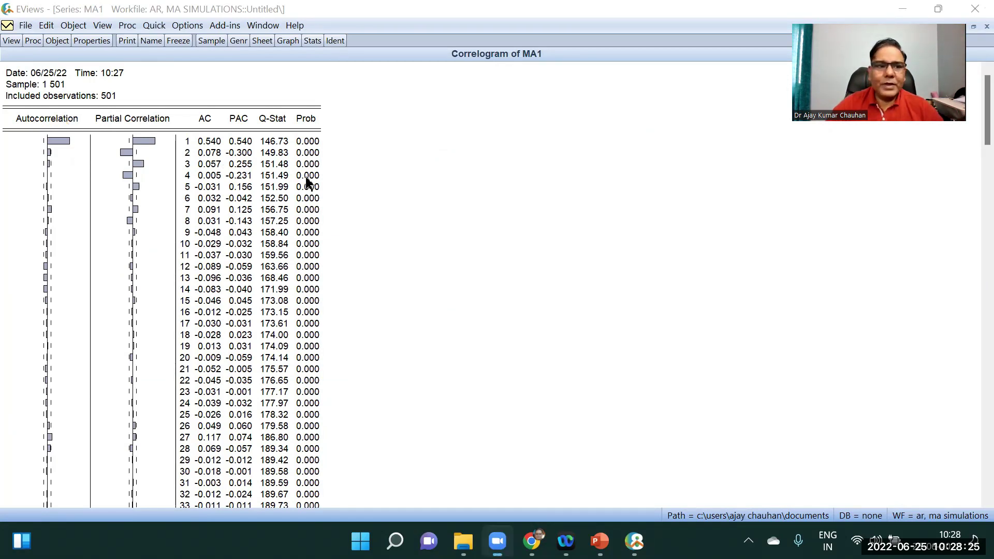
# Return to the workfile, open the ma2 series and generate its correlogram in level
pyautogui.hotkey('ctrl', 'Tab')
pyautogui.doubleClick(23, 133)
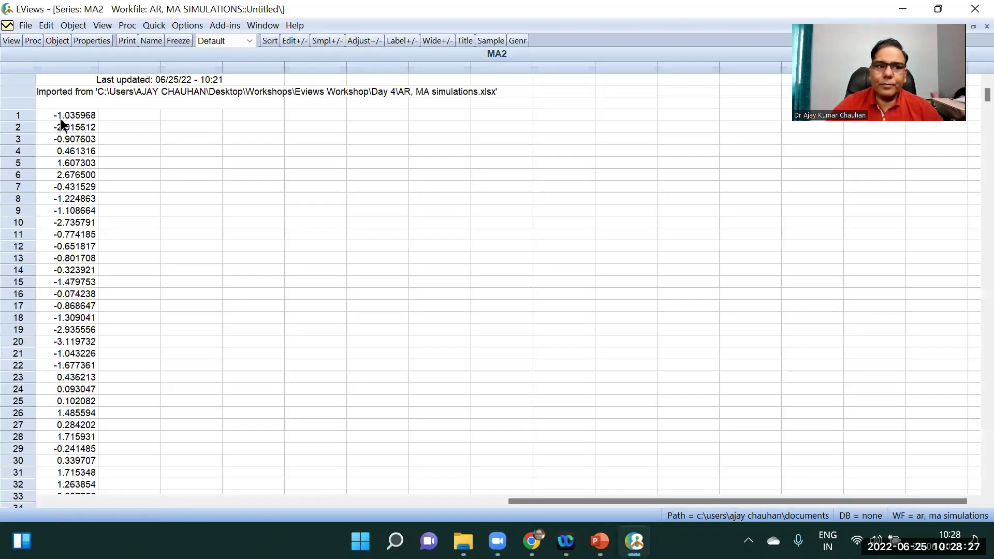
pyautogui.click(12, 43)
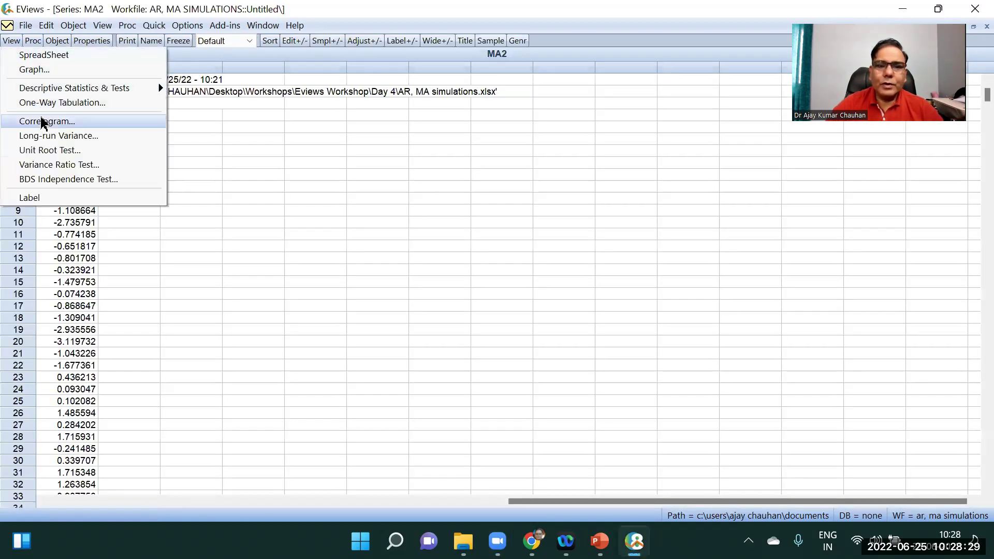
pyautogui.click(23, 120)
pyautogui.click(546, 251)
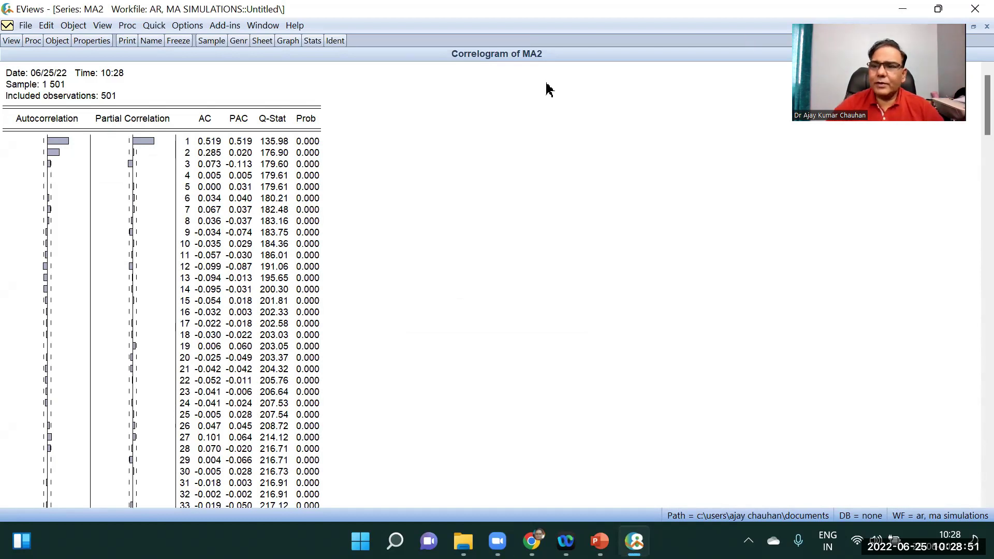
# Go back to the workfile, open the ma3 series and generate its correlogram in level with 36 lags
pyautogui.click(971, 27)
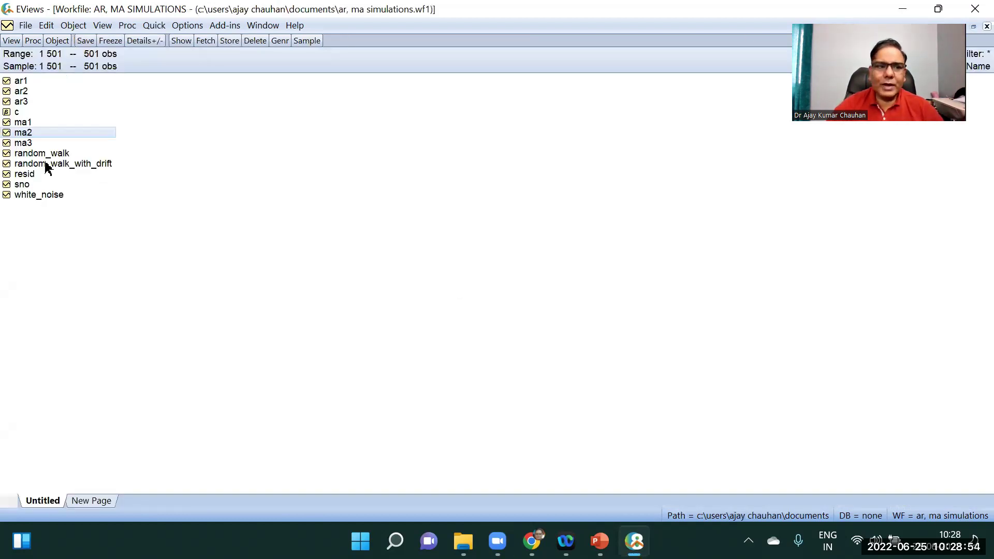
pyautogui.doubleClick(24, 144)
pyautogui.click(11, 41)
pyautogui.click(46, 121)
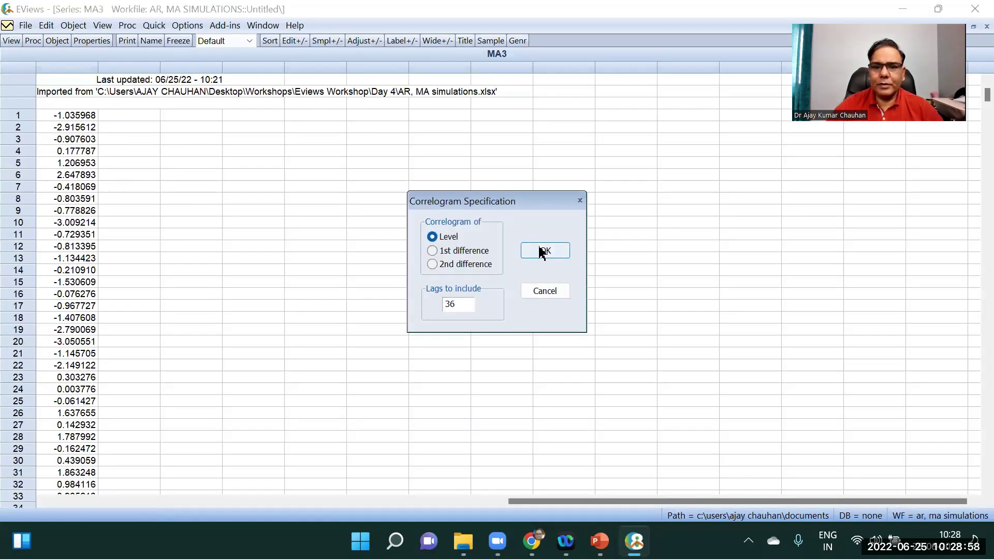
pyautogui.click(540, 249)
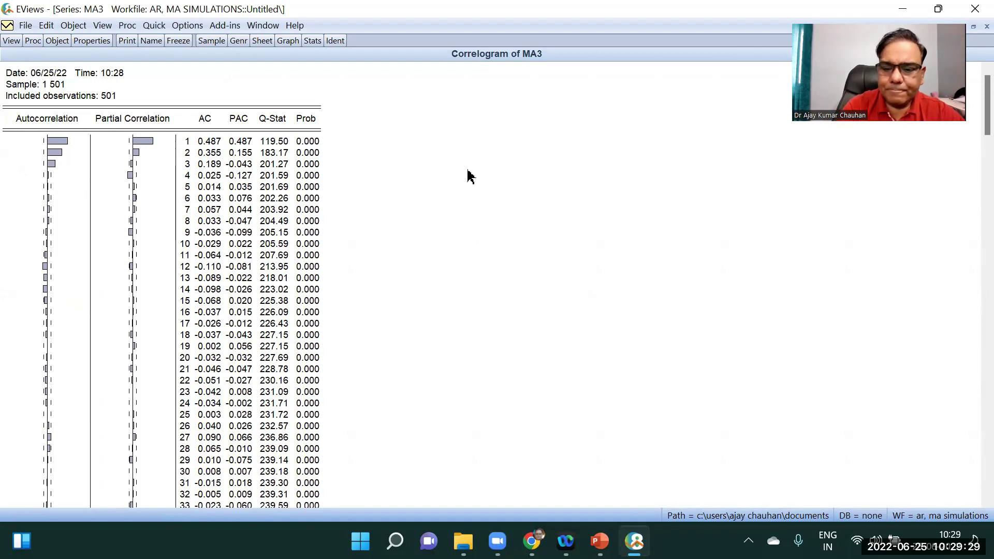
# Handwrite the letters p, d and q in a spaced row beside the MA3 correlogram table
pyautogui.hotkey('ctrl', '2')
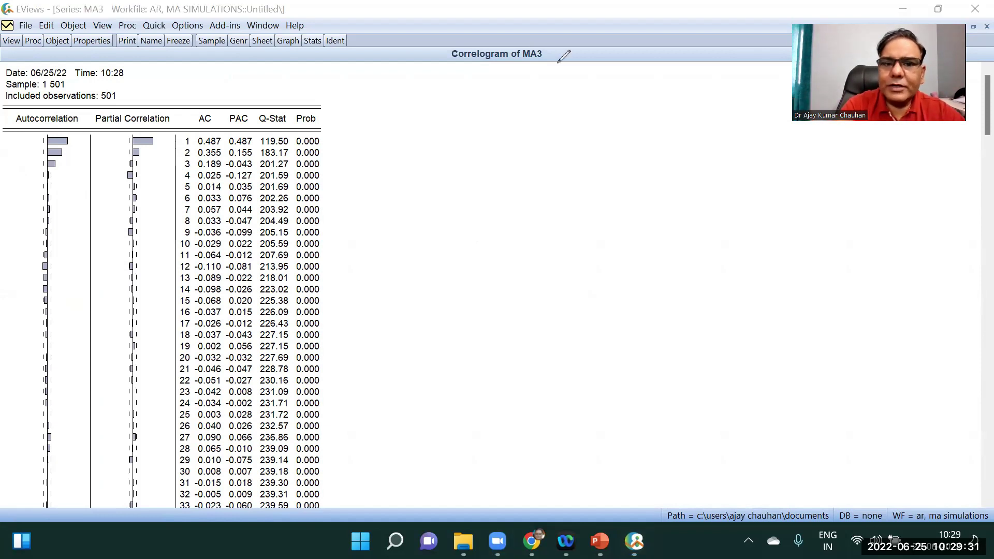
pyautogui.moveTo(438, 146)
pyautogui.mouseDown()
pyautogui.moveTo(461, 139)
pyautogui.moveTo(449, 174)
pyautogui.mouseUp()
pyautogui.moveTo(592, 115); pyautogui.dragTo(602, 180)
pyautogui.moveTo(733, 142)
pyautogui.mouseDown()
pyautogui.moveTo(722, 141)
pyautogui.moveTo(784, 187)
pyautogui.mouseUp()
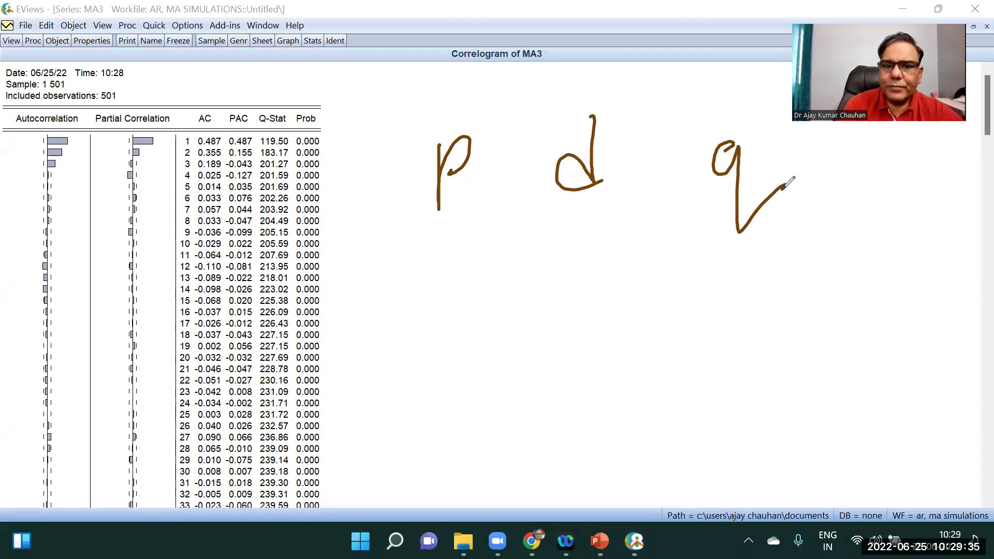
# Handwrite AR below p and 0 below d, and underline AR
pyautogui.moveTo(383, 269); pyautogui.dragTo(388, 271)
pyautogui.moveTo(380, 320)
pyautogui.mouseDown()
pyautogui.moveTo(399, 317)
pyautogui.moveTo(405, 286)
pyautogui.mouseUp()
pyautogui.moveTo(417, 259); pyautogui.dragTo(415, 314)
pyautogui.moveTo(418, 261); pyautogui.dragTo(455, 313)
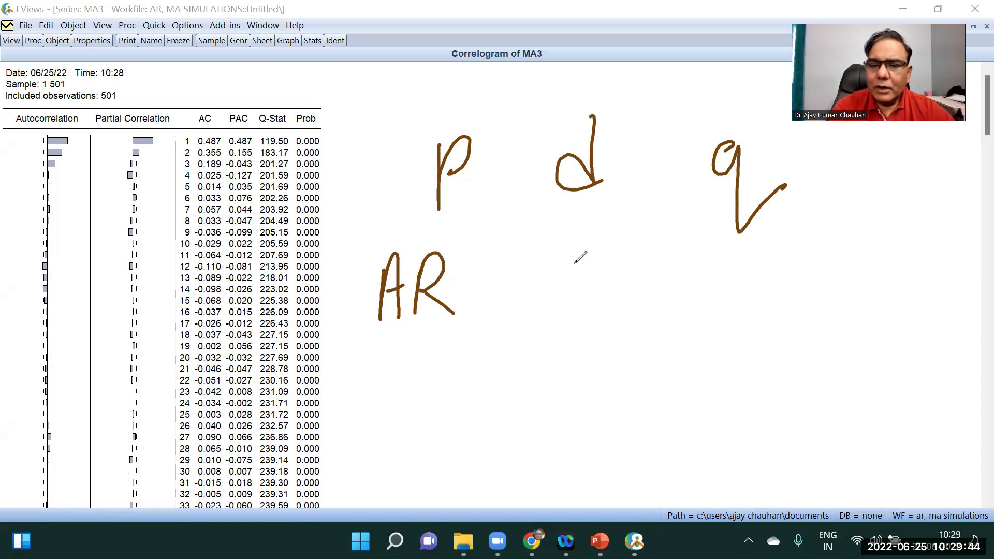
pyautogui.moveTo(573, 259); pyautogui.dragTo(569, 265)
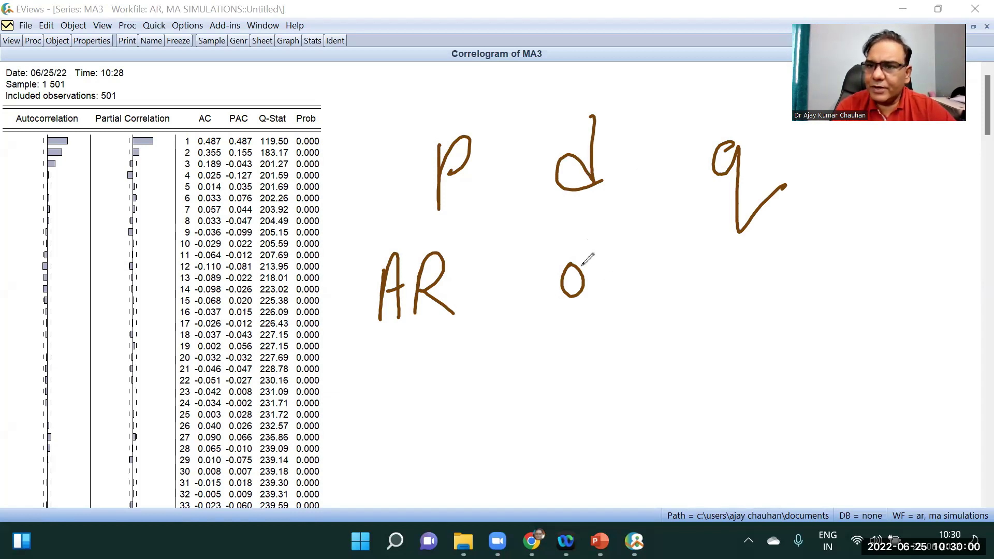
pyautogui.moveTo(377, 332)
pyautogui.mouseDown()
pyautogui.moveTo(430, 330)
pyautogui.moveTo(460, 310)
pyautogui.mouseUp()
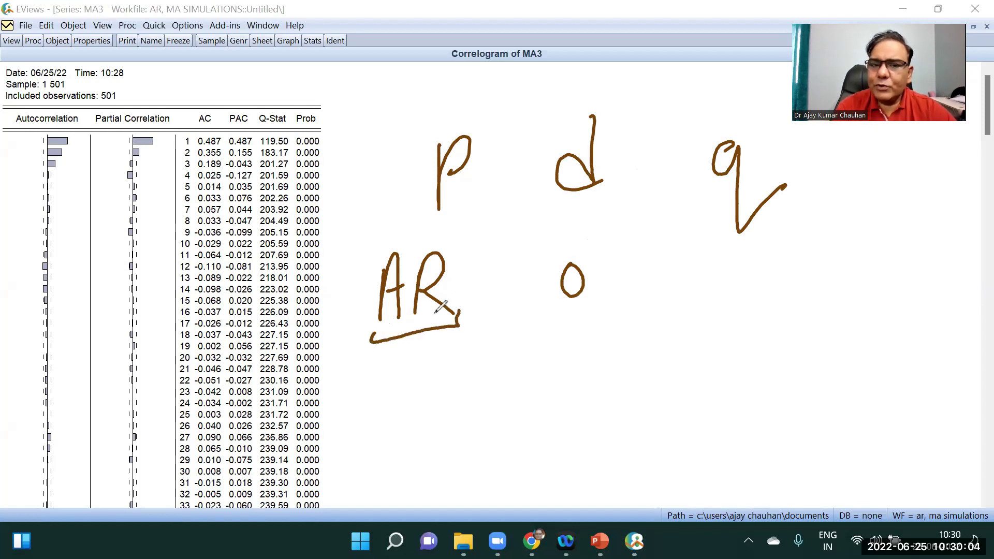
# Handwrite an underlined MA below q, and add the captions Partial below AR and Auto Correlation below MA
pyautogui.moveTo(702, 309)
pyautogui.mouseDown()
pyautogui.moveTo(721, 269)
pyautogui.moveTo(736, 301)
pyautogui.moveTo(771, 306)
pyautogui.mouseUp()
pyautogui.moveTo(750, 282); pyautogui.dragTo(774, 281)
pyautogui.moveTo(702, 320); pyautogui.dragTo(781, 313)
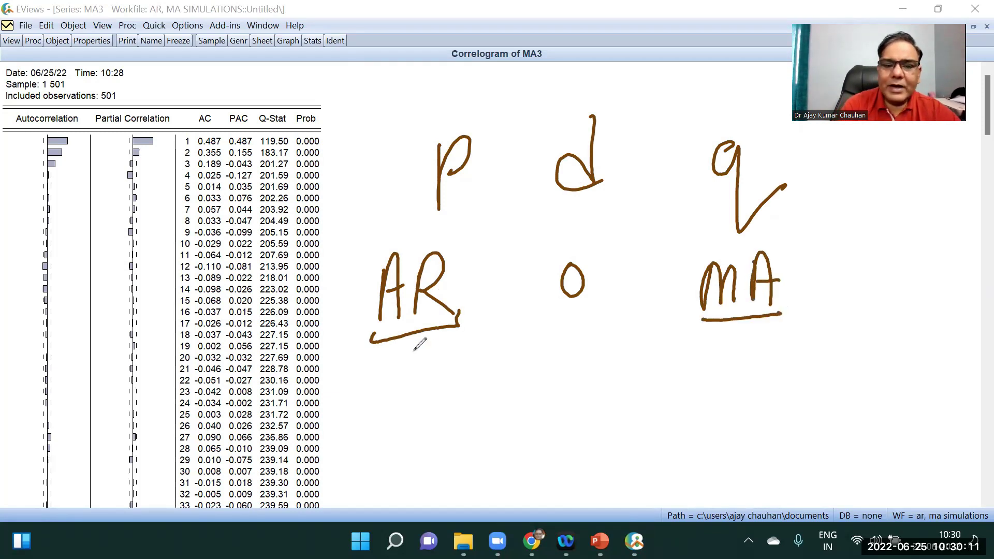
pyautogui.moveTo(384, 371)
pyautogui.mouseDown()
pyautogui.moveTo(438, 378)
pyautogui.moveTo(441, 403)
pyautogui.moveTo(493, 415)
pyautogui.mouseUp()
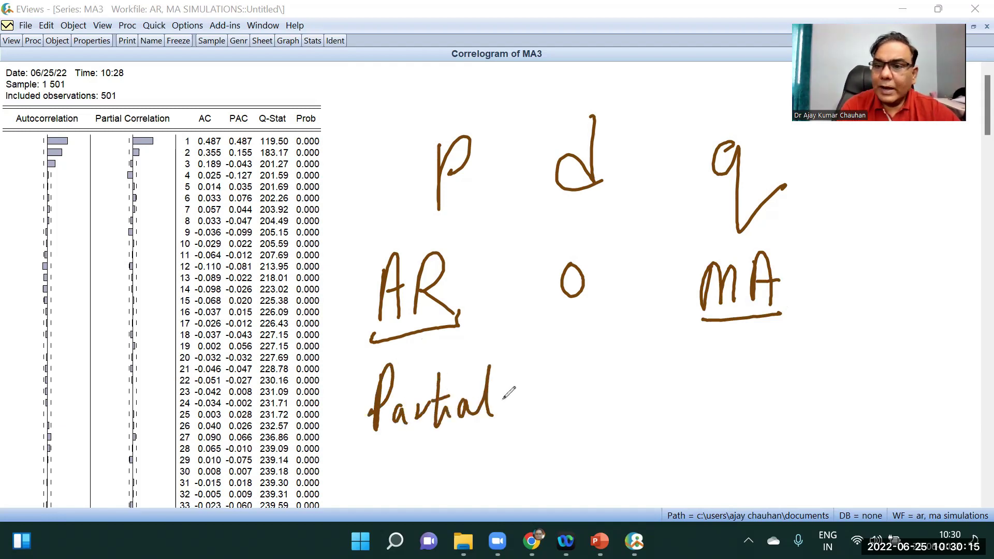
pyautogui.moveTo(693, 406)
pyautogui.mouseDown()
pyautogui.moveTo(717, 373)
pyautogui.moveTo(745, 381)
pyautogui.moveTo(761, 362)
pyautogui.moveTo(804, 372)
pyautogui.moveTo(911, 359)
pyautogui.mouseUp()
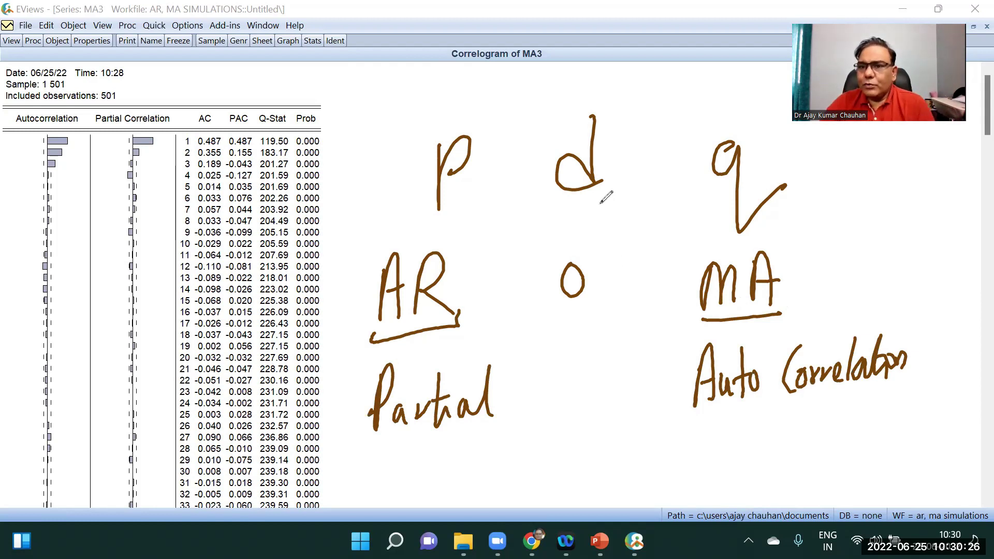
# Draw a frame around the p, d, q row and put a tick above p
pyautogui.moveTo(751, 105)
pyautogui.mouseDown()
pyautogui.moveTo(587, 103)
pyautogui.moveTo(419, 119)
pyautogui.moveTo(390, 205)
pyautogui.moveTo(648, 208)
pyautogui.moveTo(815, 227)
pyautogui.moveTo(773, 98)
pyautogui.moveTo(738, 110)
pyautogui.mouseUp()
pyautogui.moveTo(432, 98); pyautogui.dragTo(503, 62)
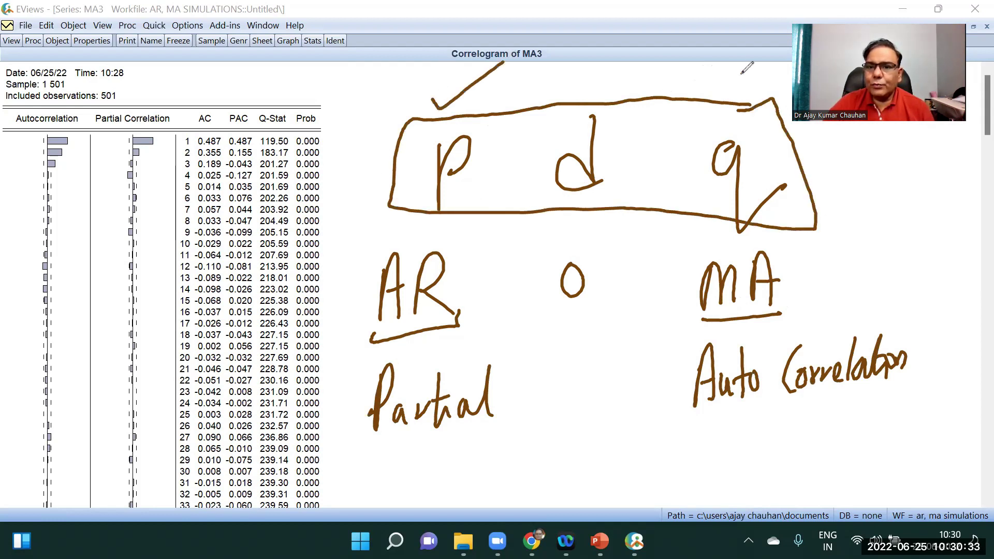
# Put a tick above q, and clear away the annotations, the MA3 correlogram and the AR, MA simulations workfile window
pyautogui.moveTo(724, 81); pyautogui.dragTo(749, 81)
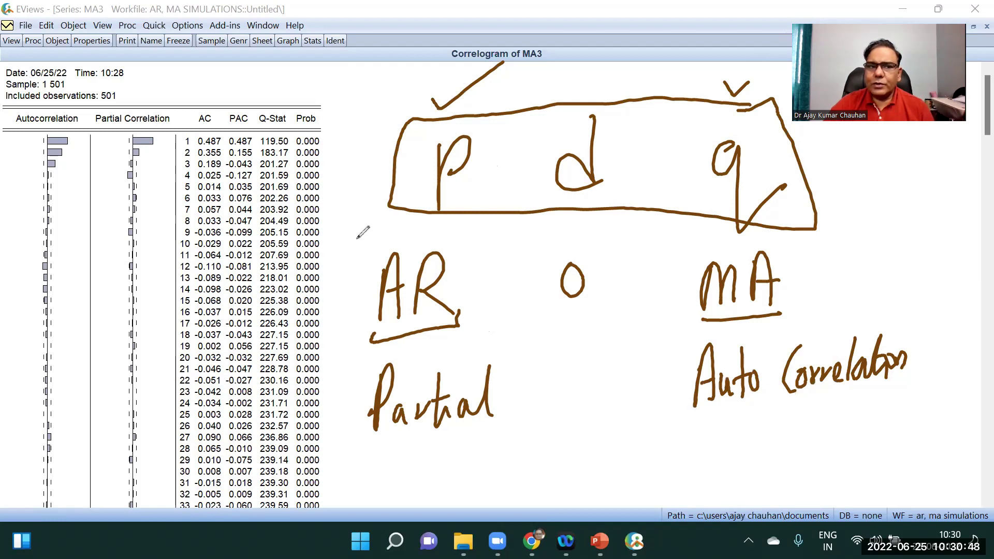
pyautogui.press('e')
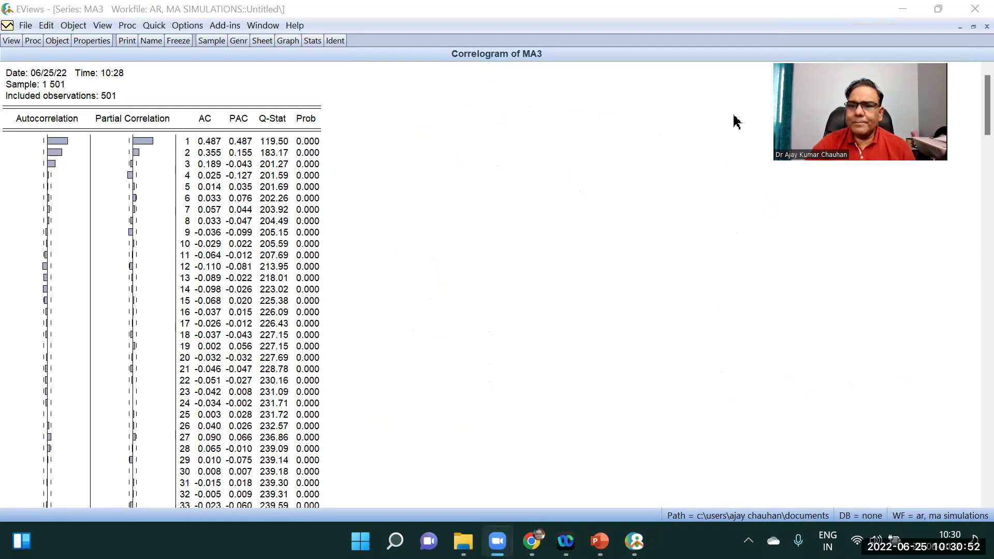
pyautogui.click(971, 26)
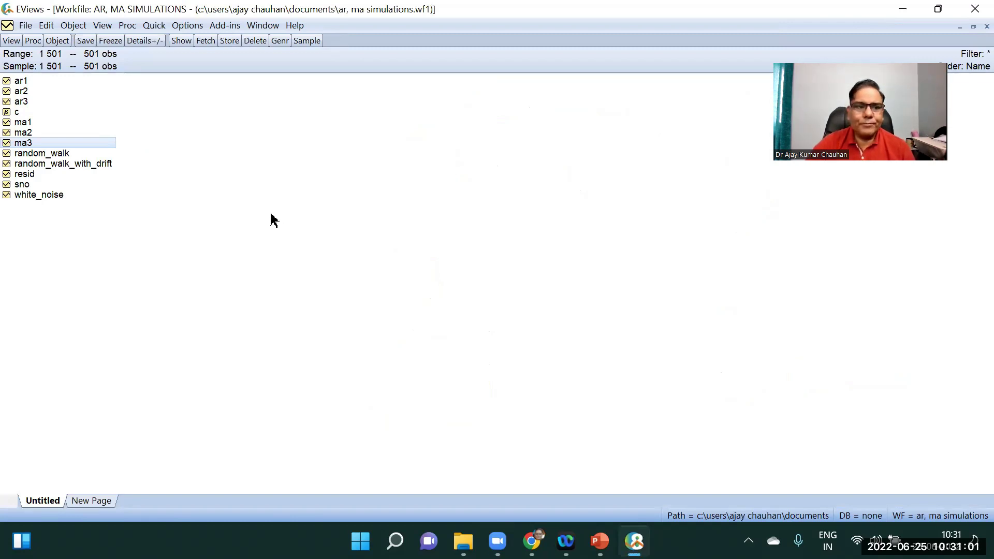
pyautogui.click(957, 27)
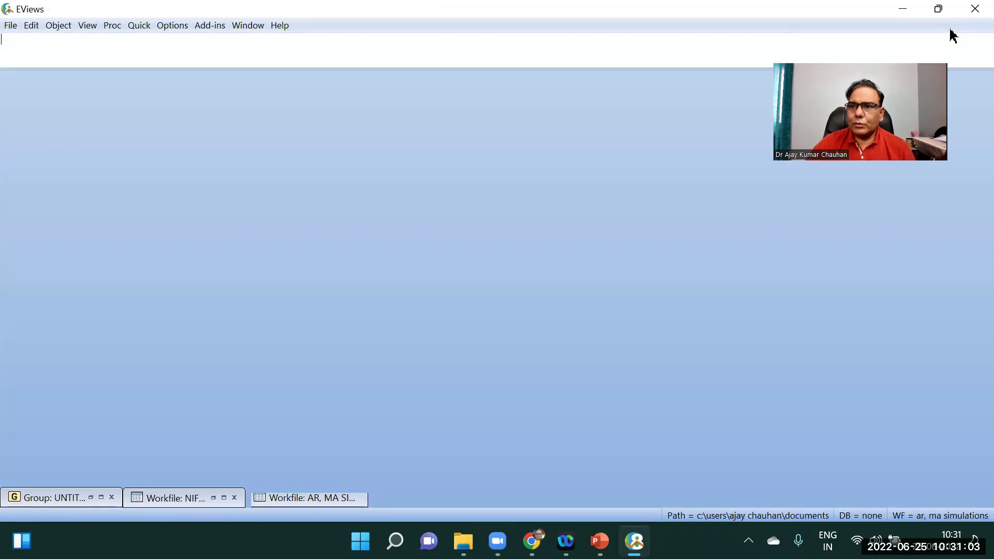
# Switch to PowerPoint, present from the Simulations of AR & MA Time Series slide and advance to the AR, MA and ARMA process slide
pyautogui.hotkey('alt', 'Tab')
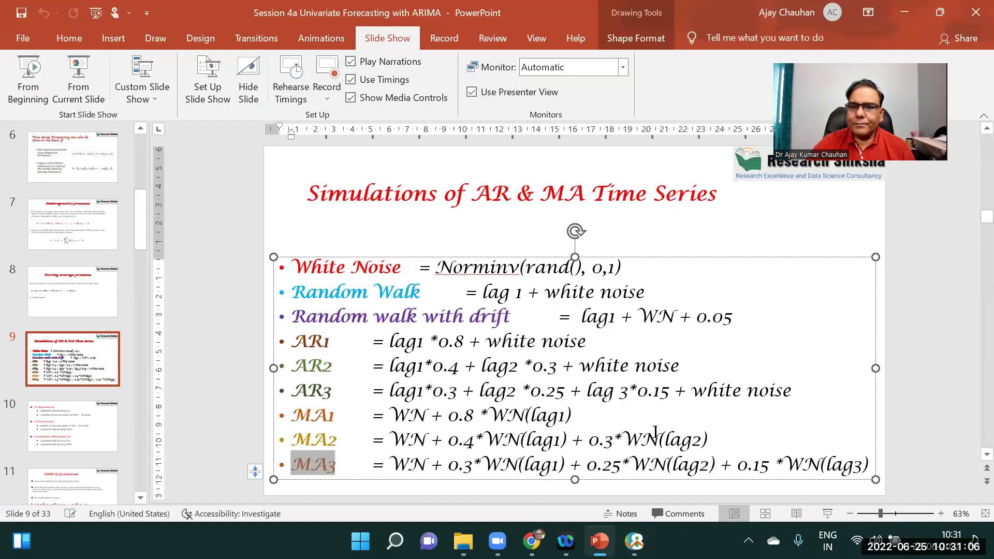
pyautogui.click(78, 77)
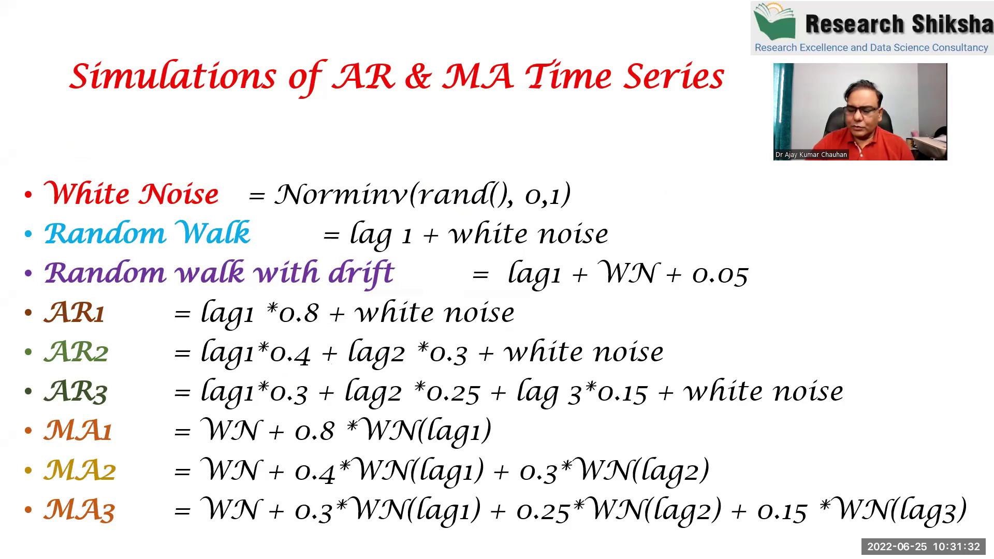
pyautogui.press('Right')
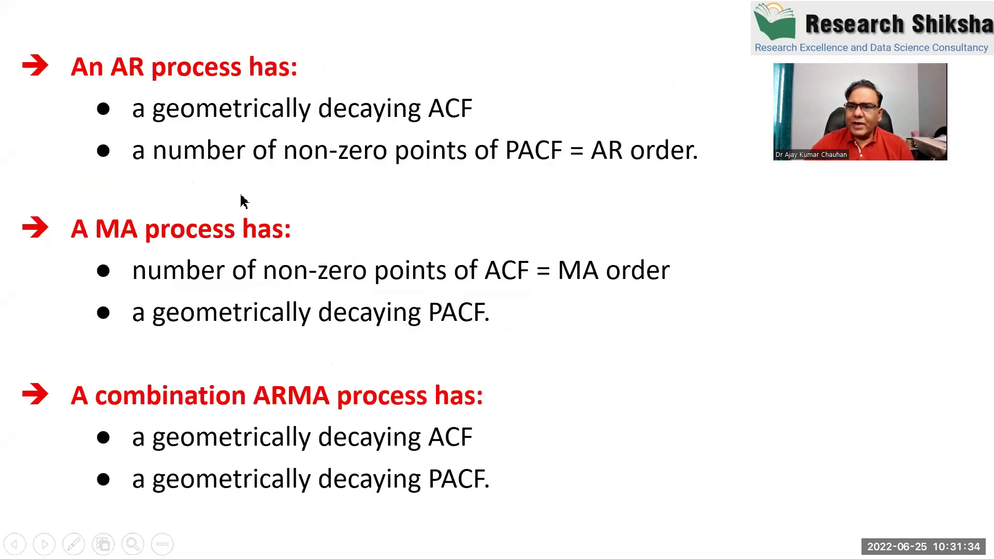
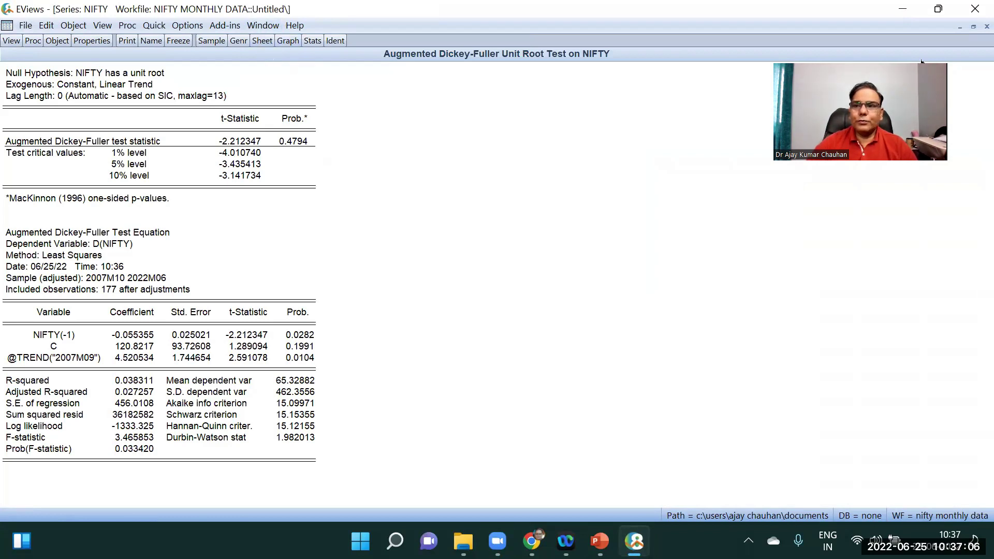
# Close the NIFTY unit root test and generate the series nifty_ret = dlog(nifty) for the sample 2007M09 2022M06
pyautogui.click(986, 26)
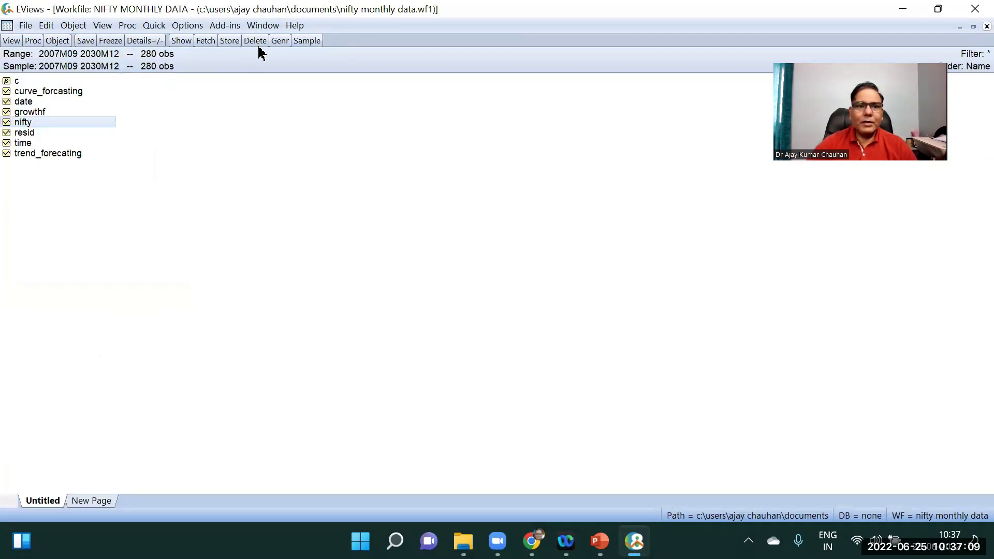
pyautogui.click(279, 40)
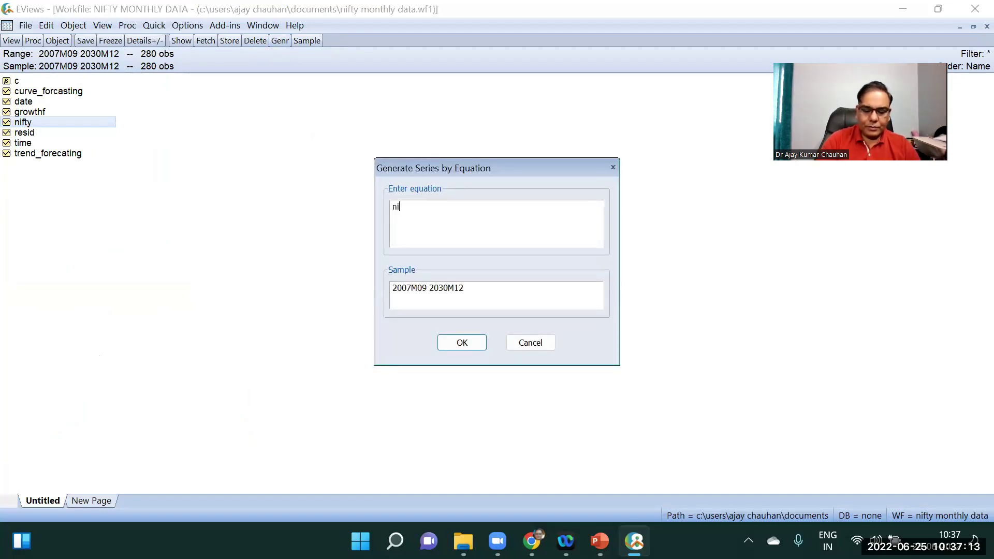
pyautogui.write('nifty_r')
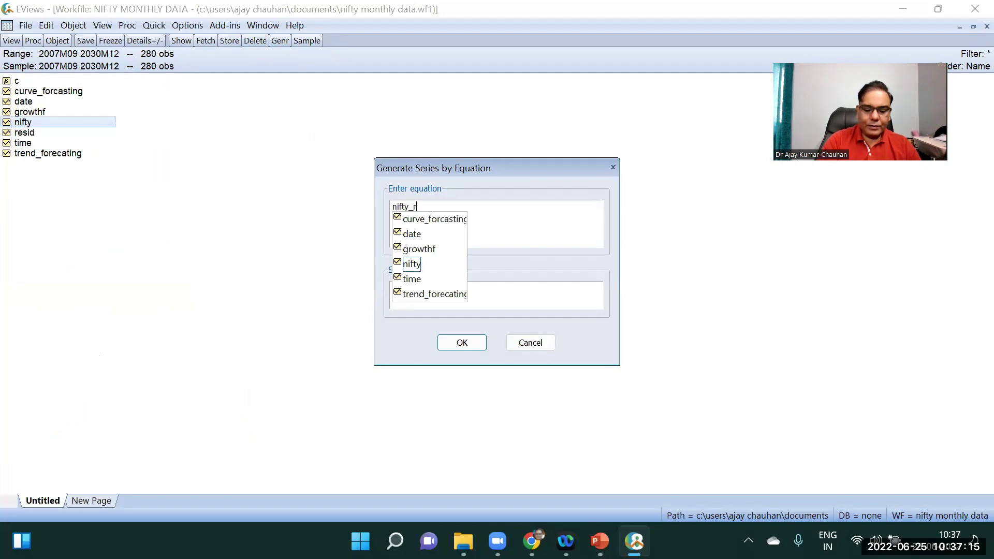
pyautogui.write('et = d')
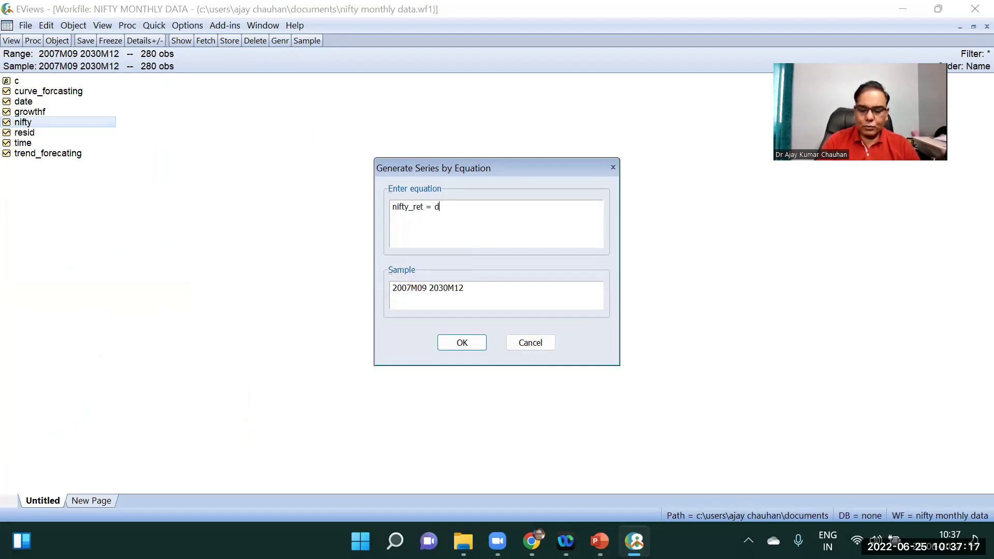
pyautogui.write('log(nifty')
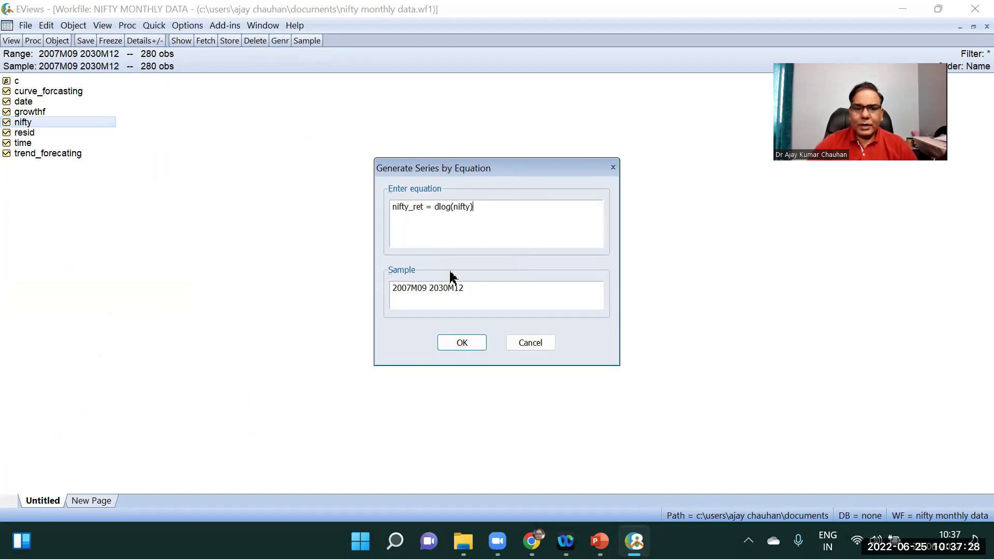
pyautogui.click(442, 288)
pyautogui.press('BackSpace')
pyautogui.write('22M06')
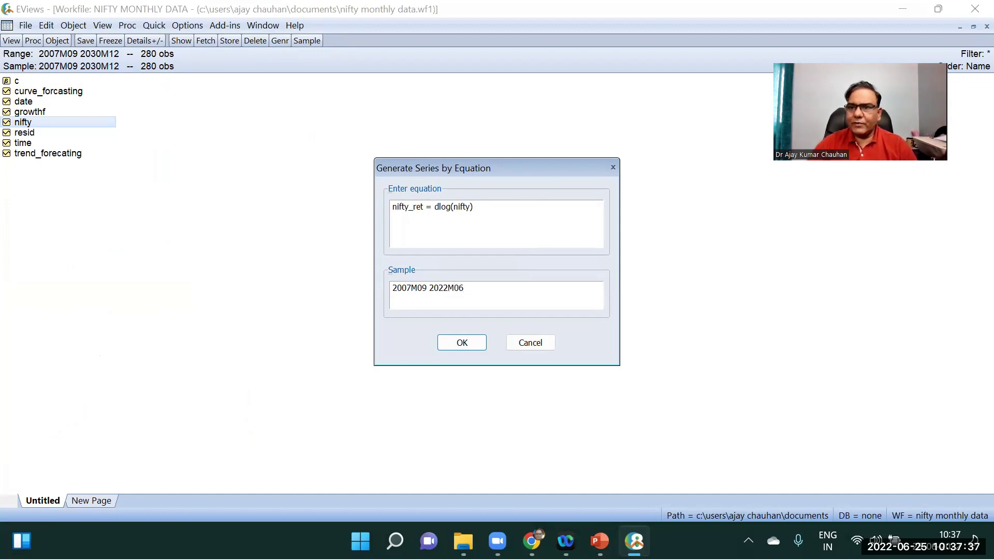
pyautogui.click(462, 342)
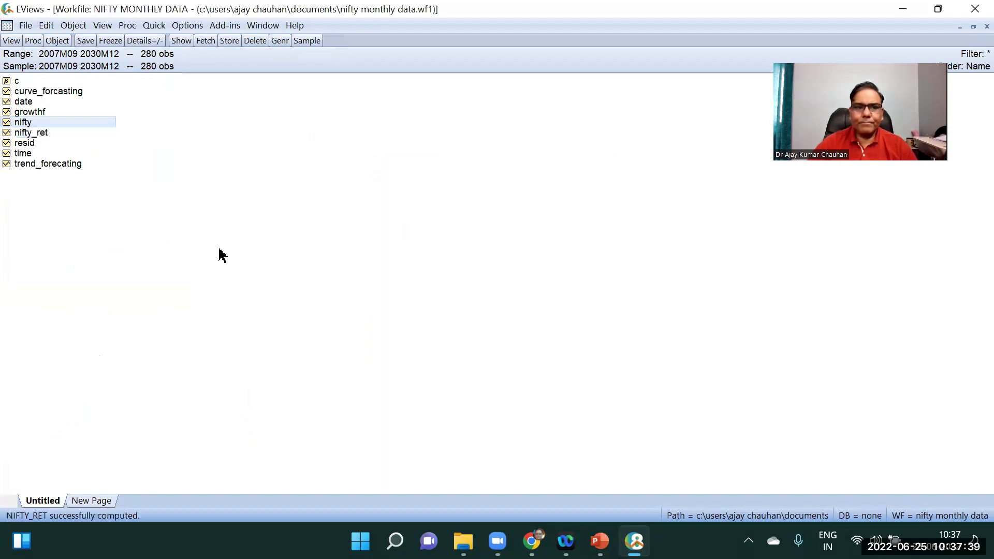
# Run an Augmented Dickey-Fuller unit root test on nifty_ret in level, with trend and intercept and a maximum of 13 lags
pyautogui.doubleClick(46, 133)
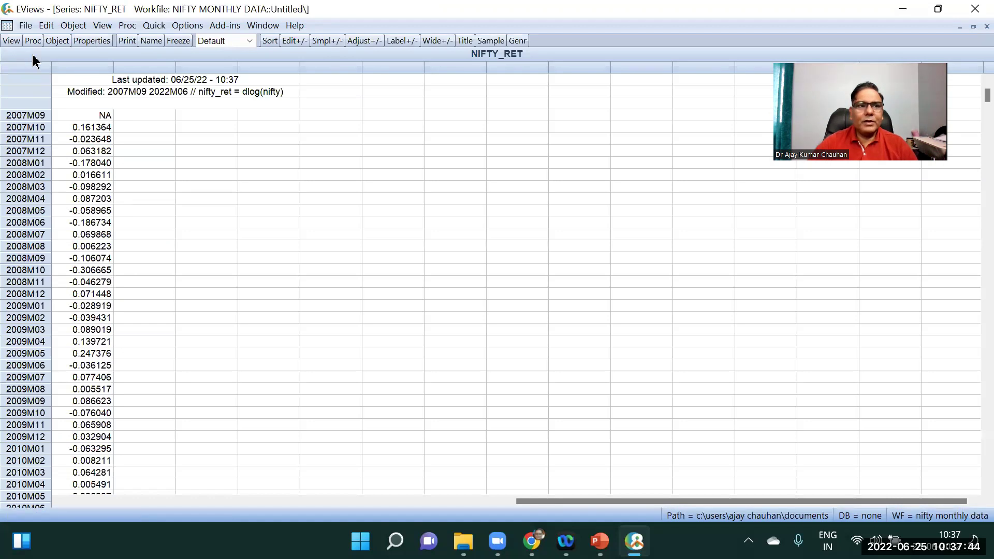
pyautogui.click(11, 40)
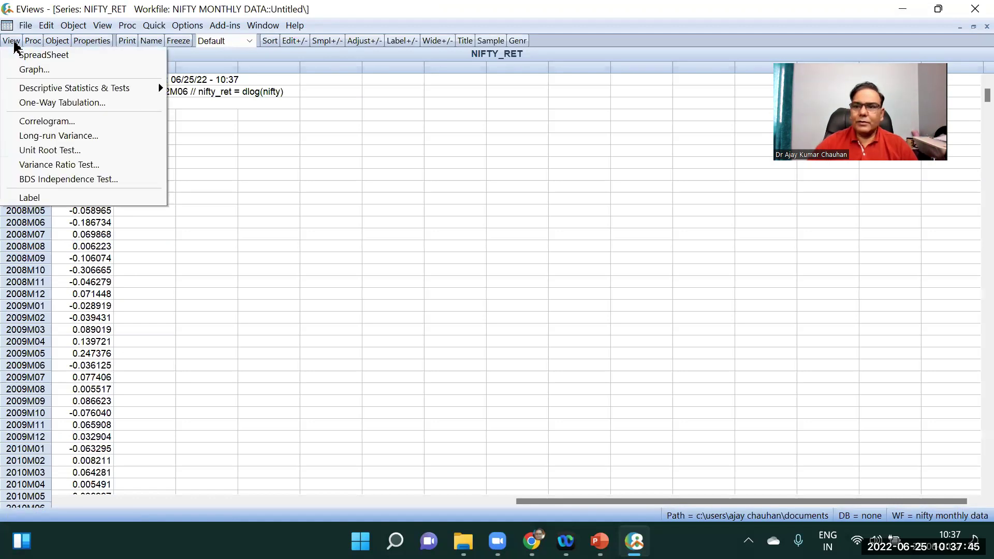
pyautogui.click(60, 152)
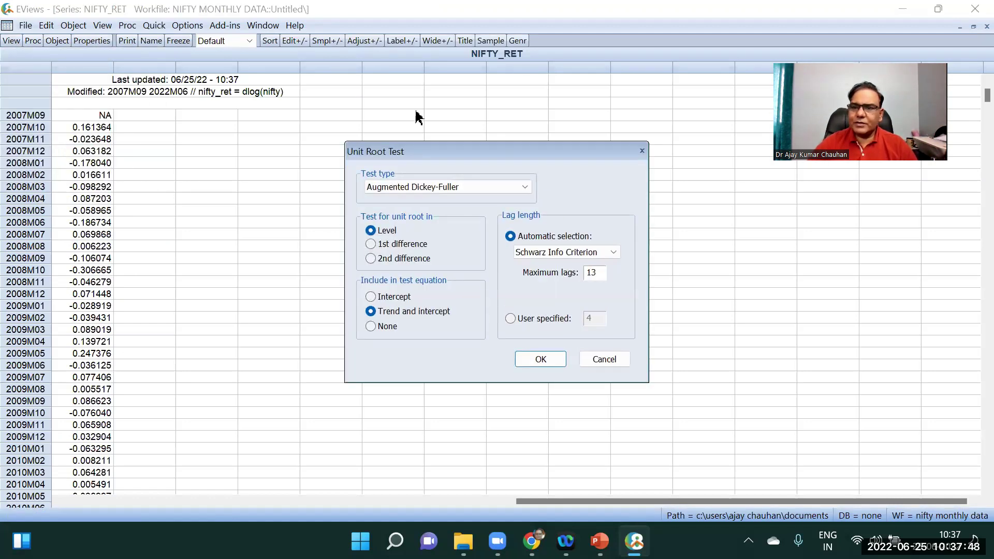
pyautogui.click(535, 361)
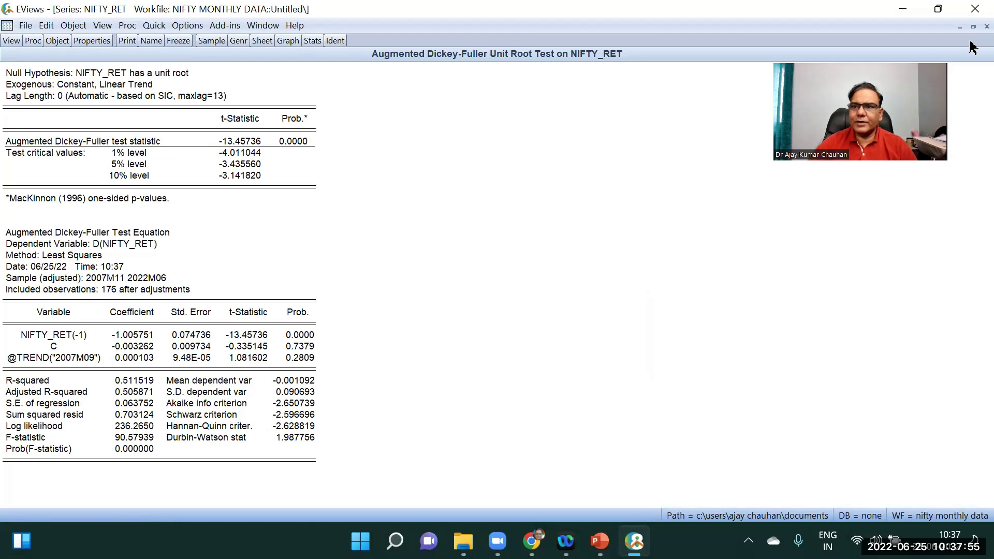
# Produce the correlogram of nifty_ret in level with 36 lags, and close the series after reviewing it
pyautogui.click(12, 40)
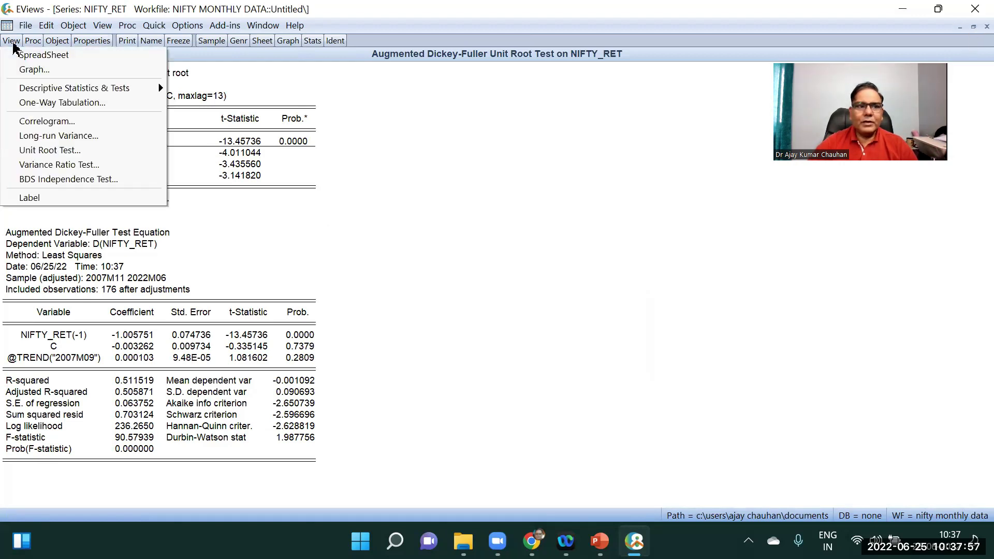
pyautogui.click(33, 123)
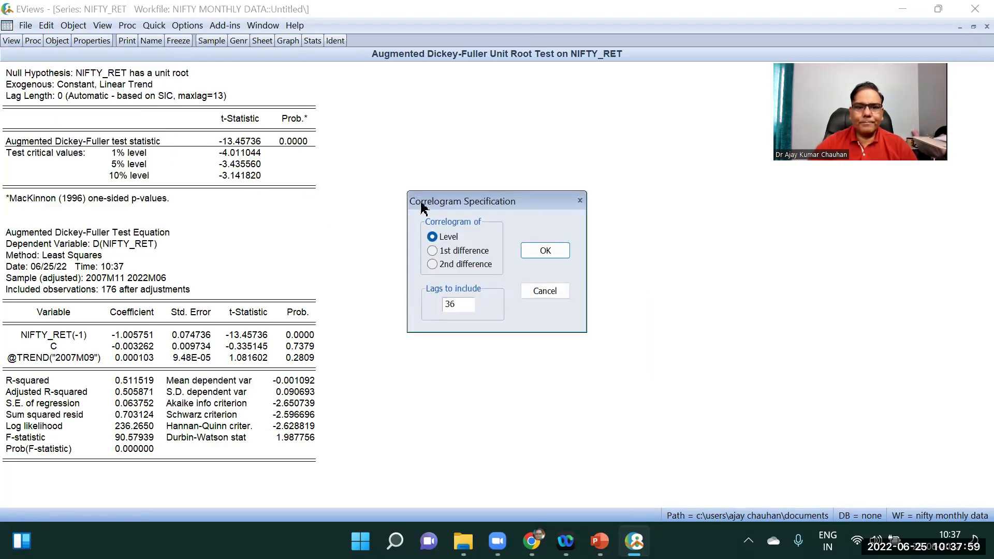
pyautogui.click(542, 245)
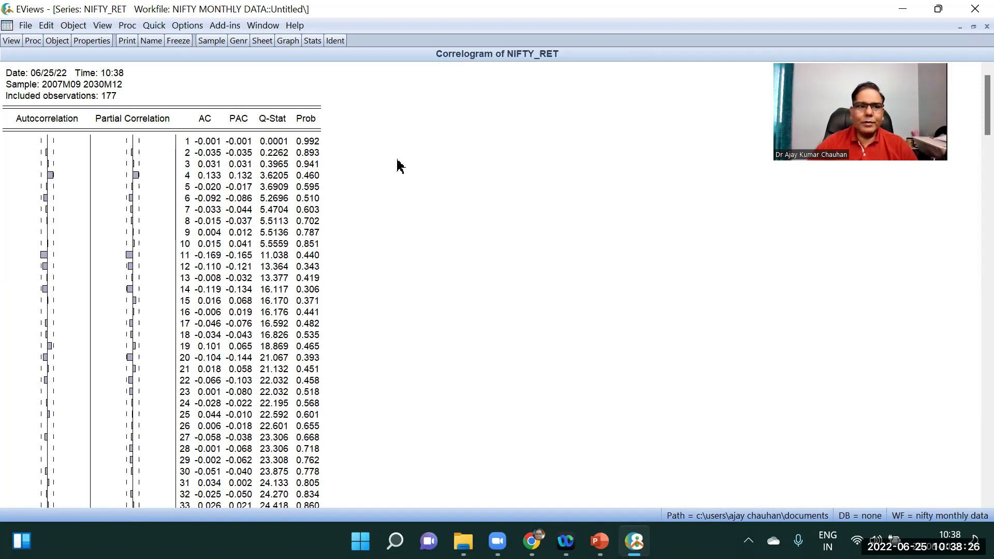
pyautogui.hotkey('ctrl', 'F4')
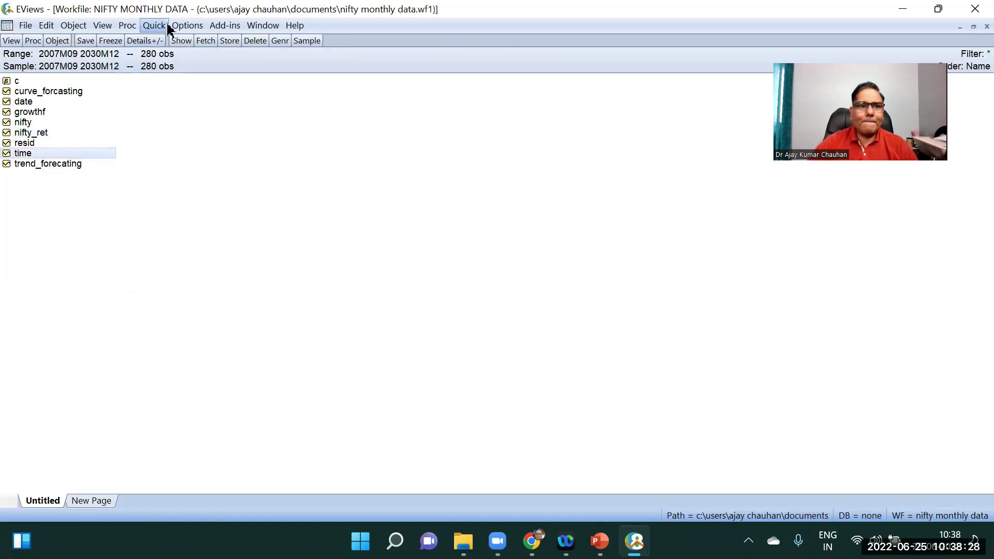
# Begin a least squares equation estimation and specify it as dlog(nifty) ar(1) ma(1)
pyautogui.click(186, 27)
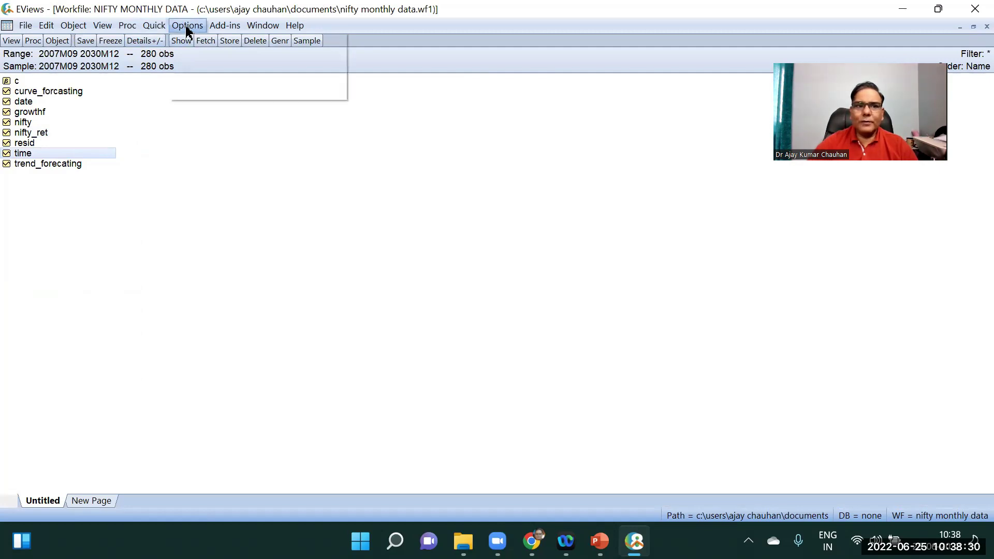
pyautogui.click(155, 27)
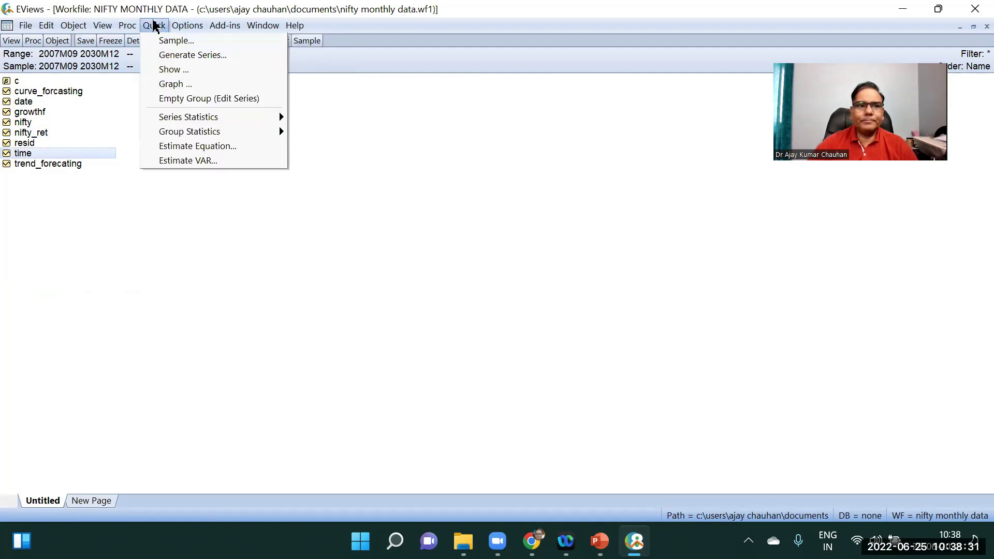
pyautogui.click(205, 146)
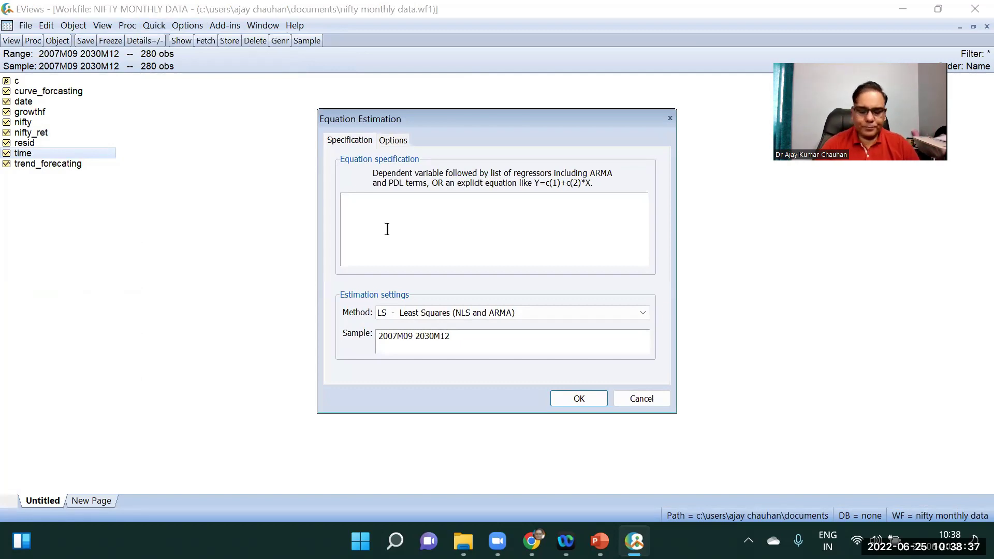
pyautogui.write('dlog')
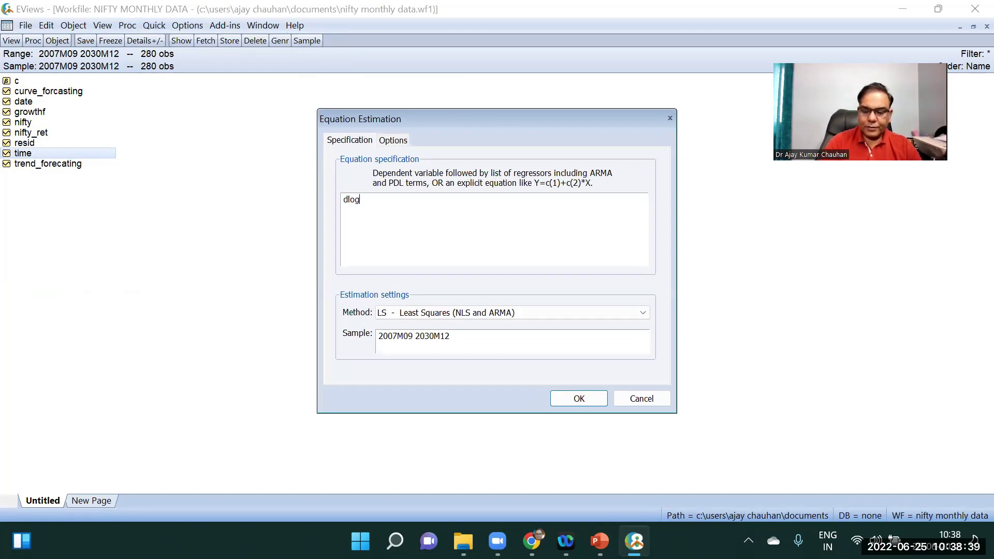
pyautogui.write('(nifty) ar(1)')
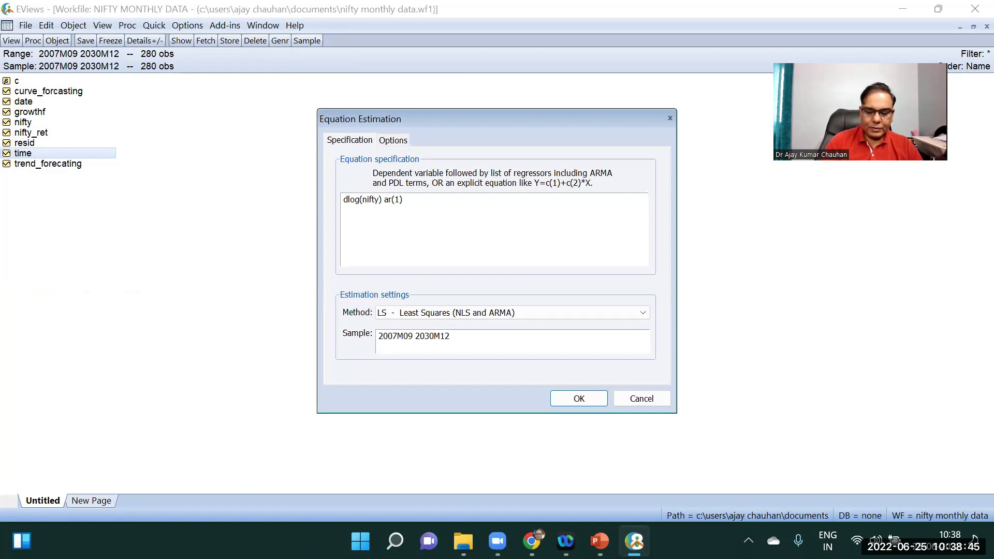
pyautogui.write(' ma(1)')
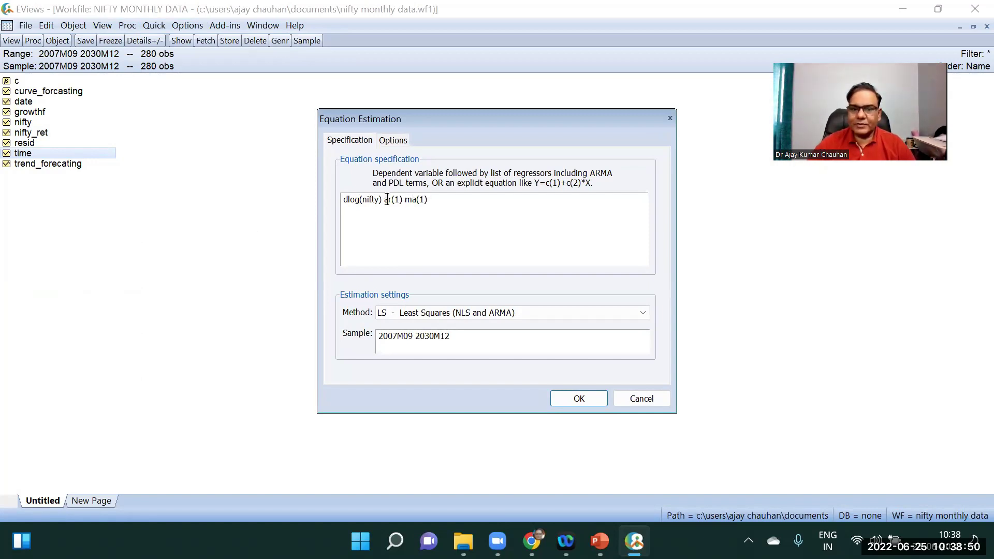
# Set the estimation sample to 2007M09 2022M06 and estimate the equation
pyautogui.click(423, 337)
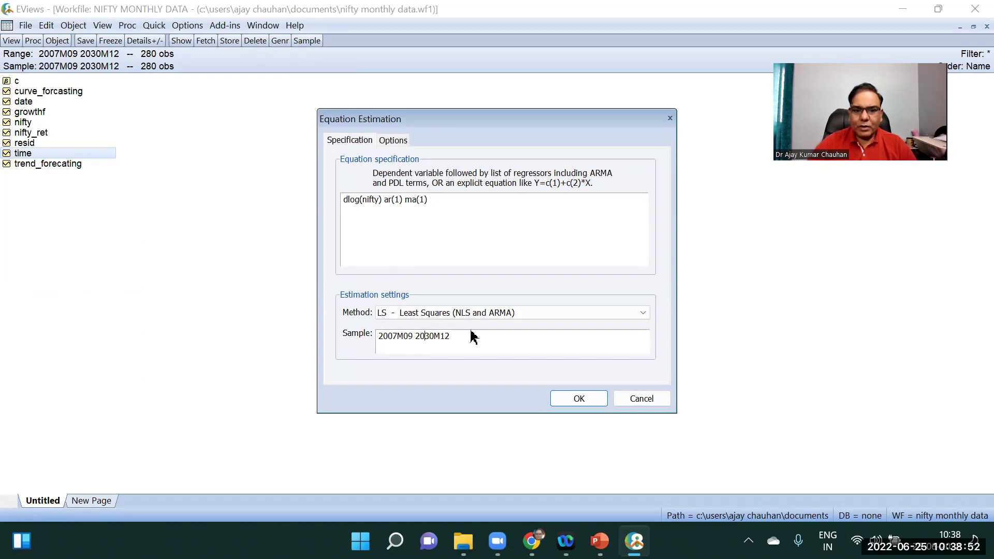
pyautogui.press('Delete')
pyautogui.press('Delete')
pyautogui.write('22')
pyautogui.press('Right')
pyautogui.write('0')
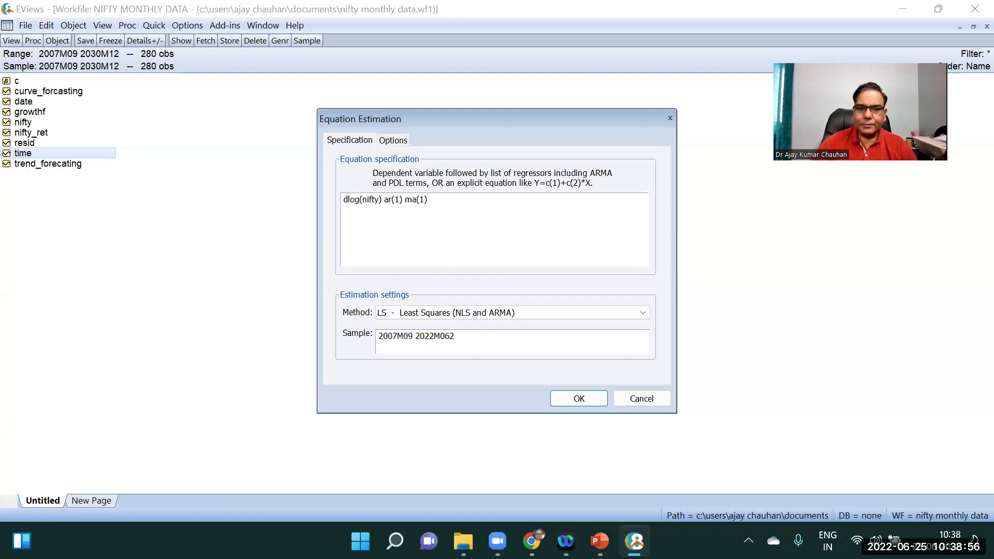
pyautogui.click(571, 399)
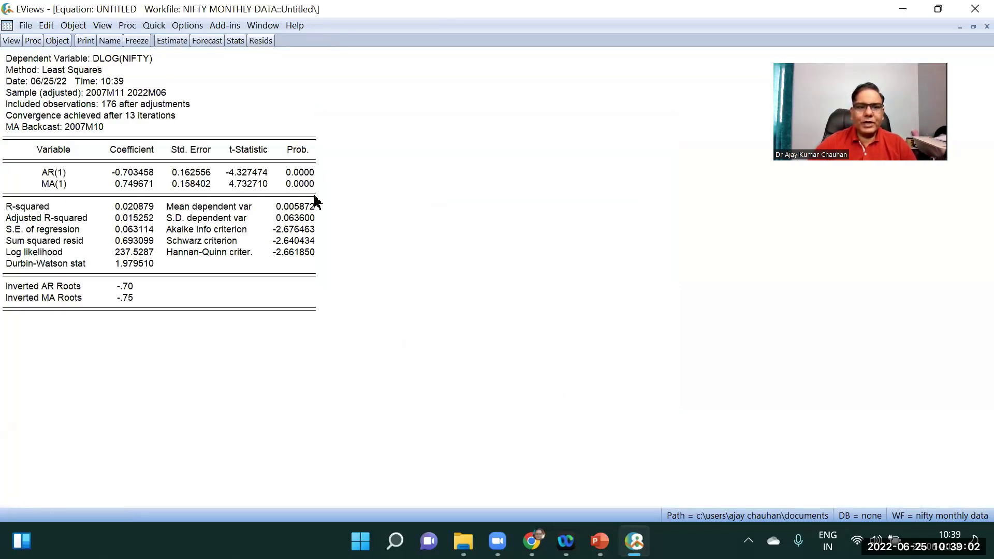
# Add a constant term to the equation and re-estimate it as dlog(nifty) c ar(1) ma(1)
pyautogui.click(172, 40)
pyautogui.click(449, 204)
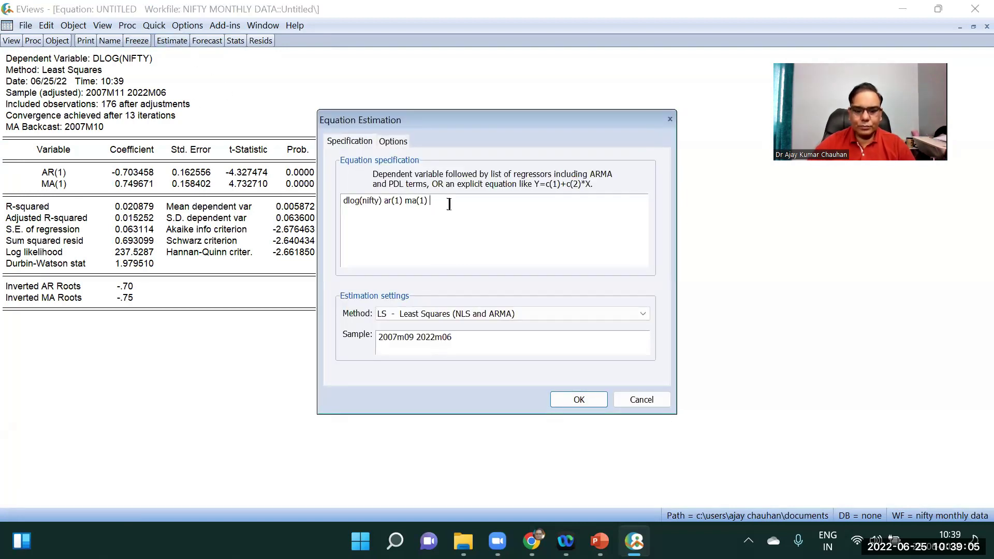
pyautogui.press('BackSpace')
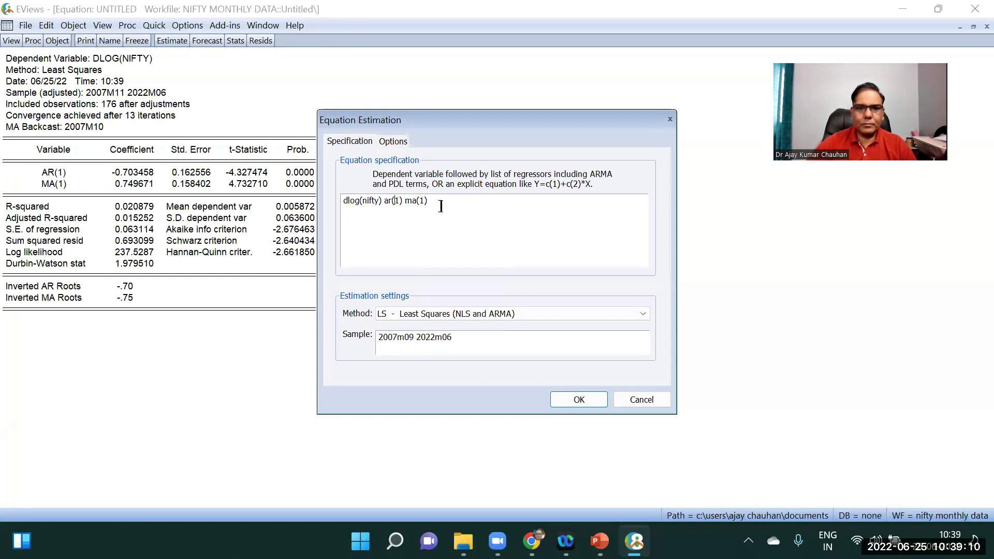
pyautogui.write('c')
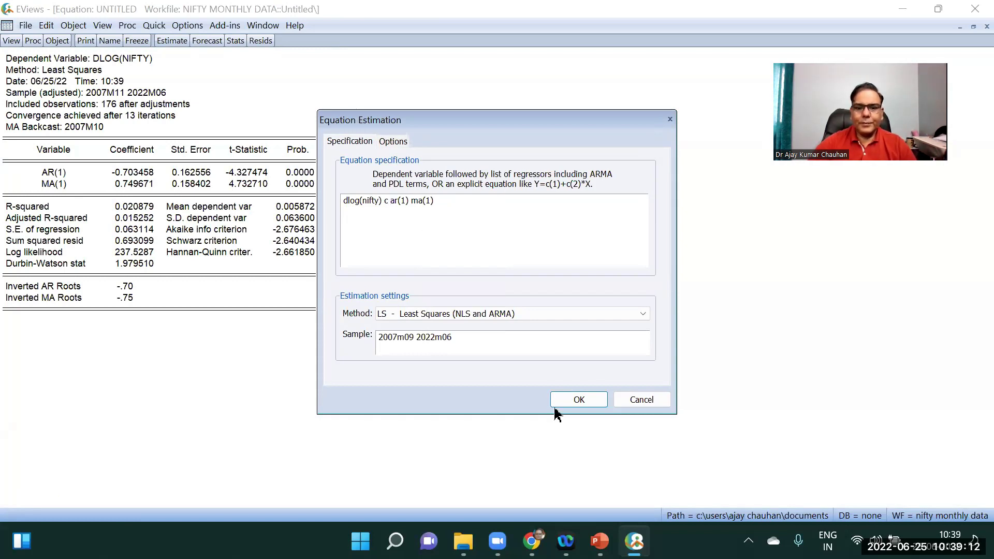
pyautogui.click(570, 403)
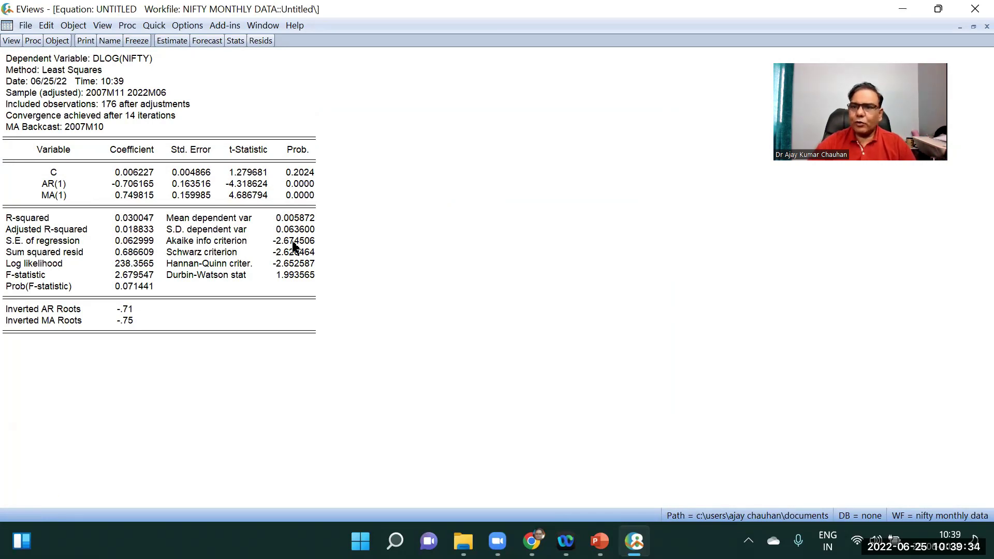
# Extend the equation with second-order terms and estimate dlog(nifty) c ar(1) ar(2) ma(1) ma(2)
pyautogui.click(176, 43)
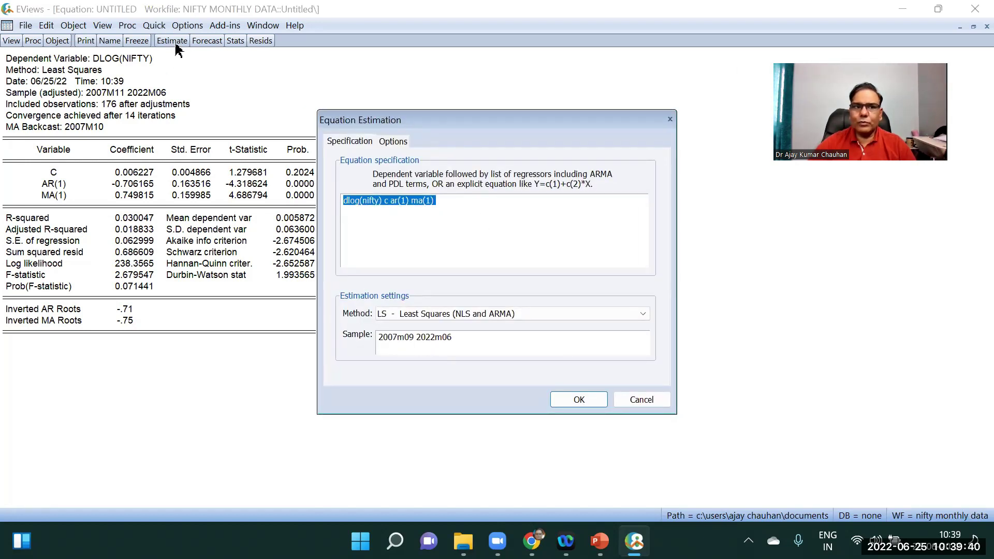
pyautogui.click(441, 204)
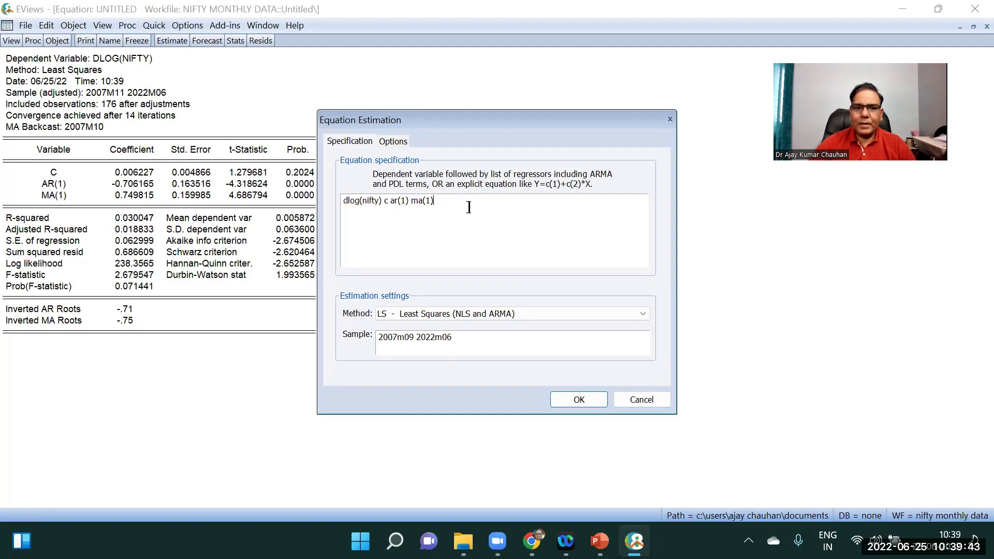
pyautogui.click(412, 202)
pyautogui.write('ar(2) ma(1) ma(2)')
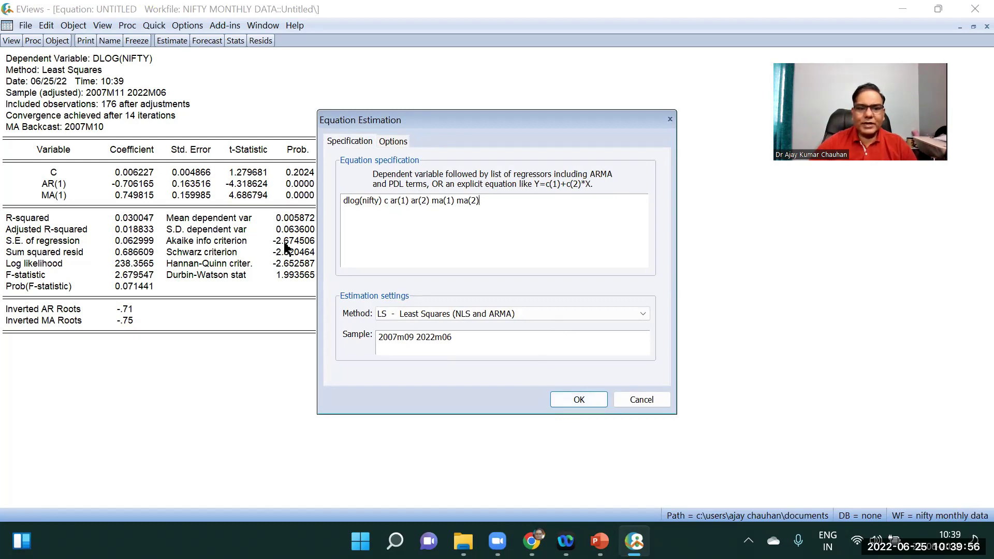
pyautogui.click(590, 409)
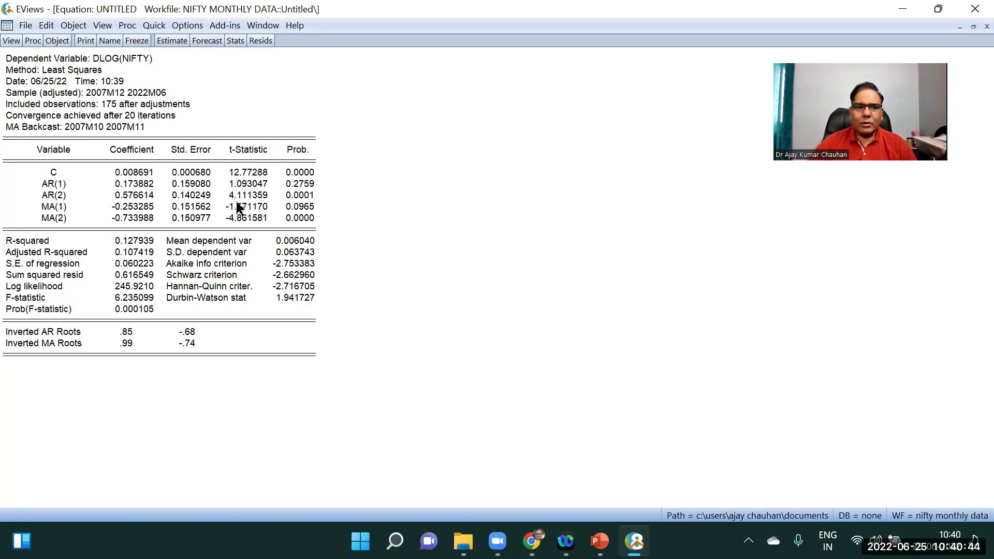
# Remove the ar(2) and ma(2) terms and re-estimate the equation as dlog(nifty) c ar(1) ma(1)
pyautogui.click(173, 41)
pyautogui.click(432, 201)
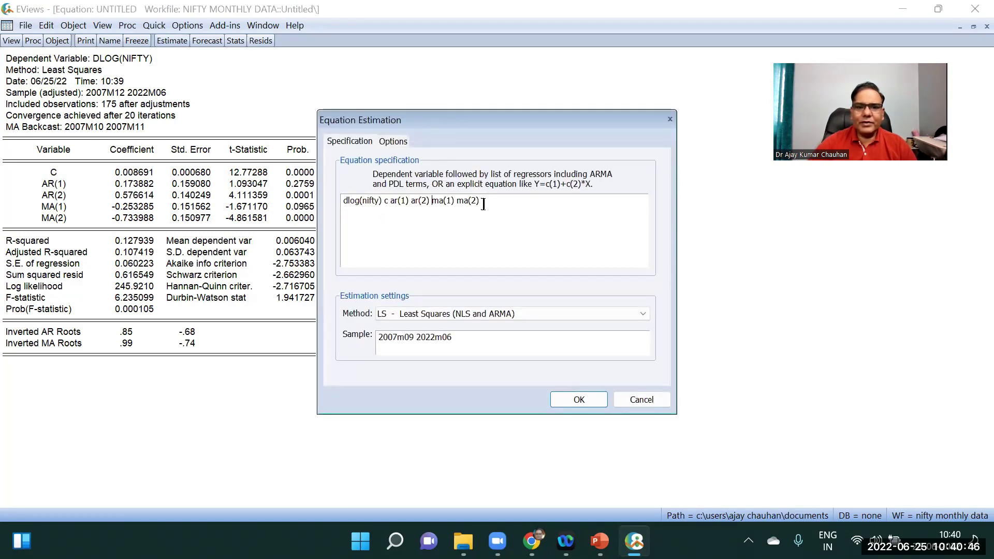
pyautogui.click(483, 202)
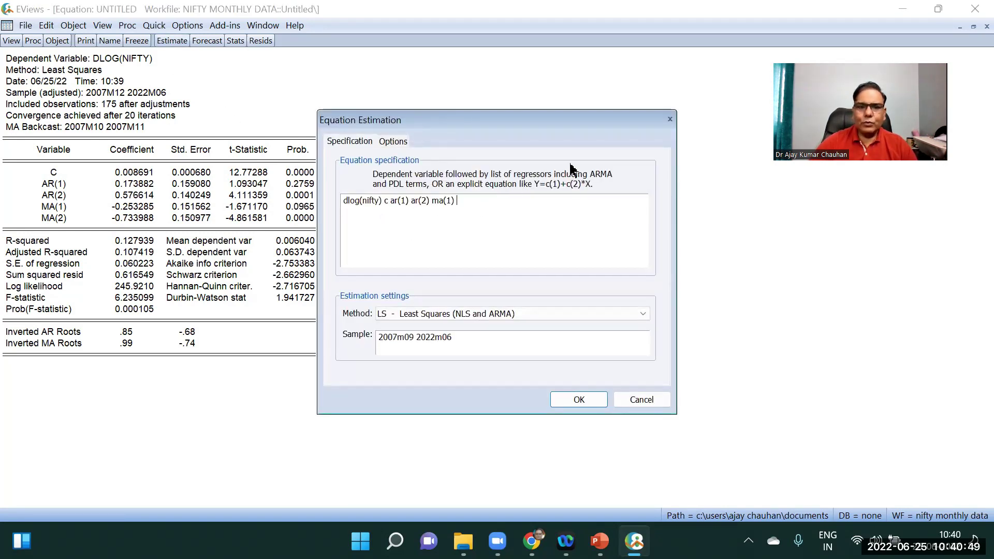
pyautogui.press('BackSpace')
pyautogui.press('BackSpace')
pyautogui.press('BackSpace')
pyautogui.press('BackSpace')
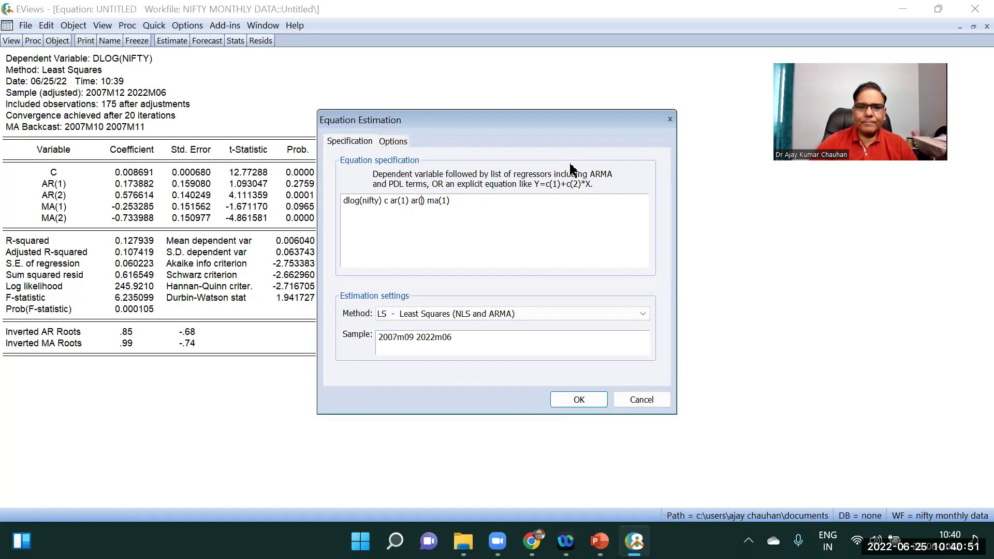
pyautogui.press('Delete')
pyautogui.press('Delete')
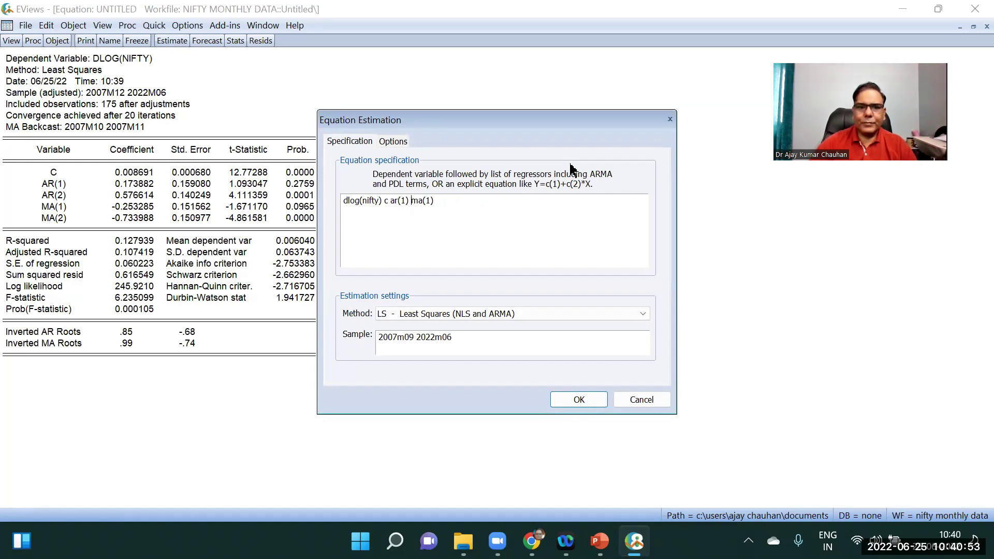
pyautogui.click(585, 398)
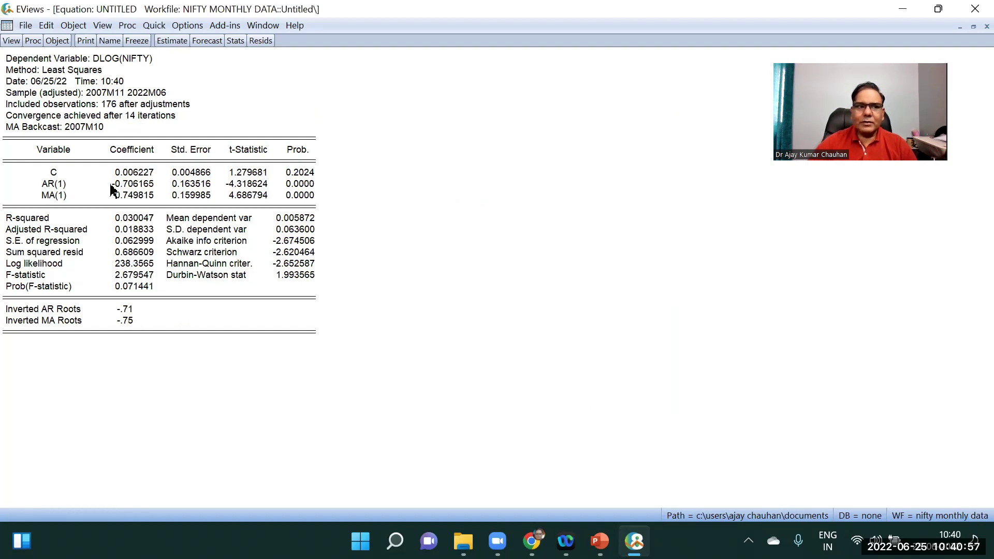
# Make an ordinary residual series from the ARMA(1,1) equation and name it residmodel1
pyautogui.click(31, 41)
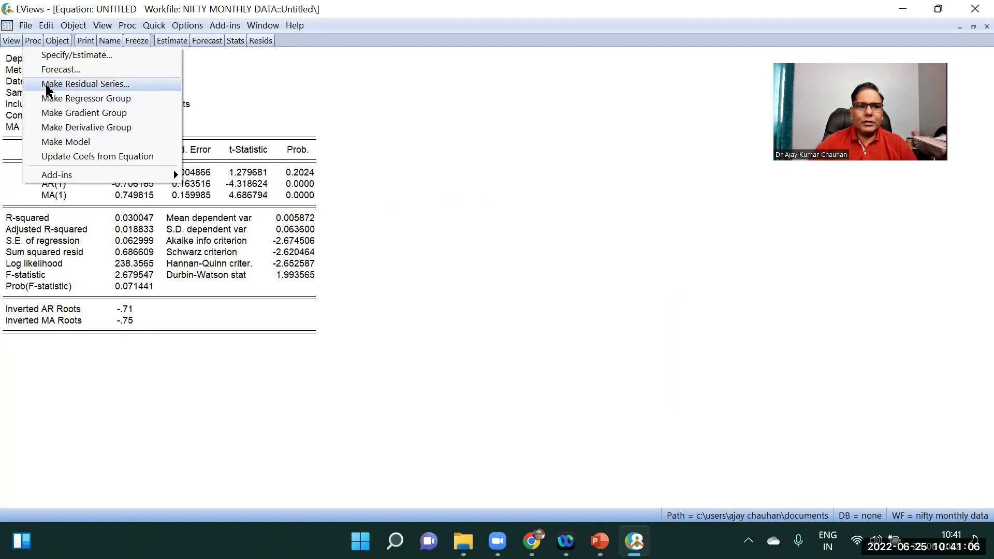
pyautogui.click(86, 86)
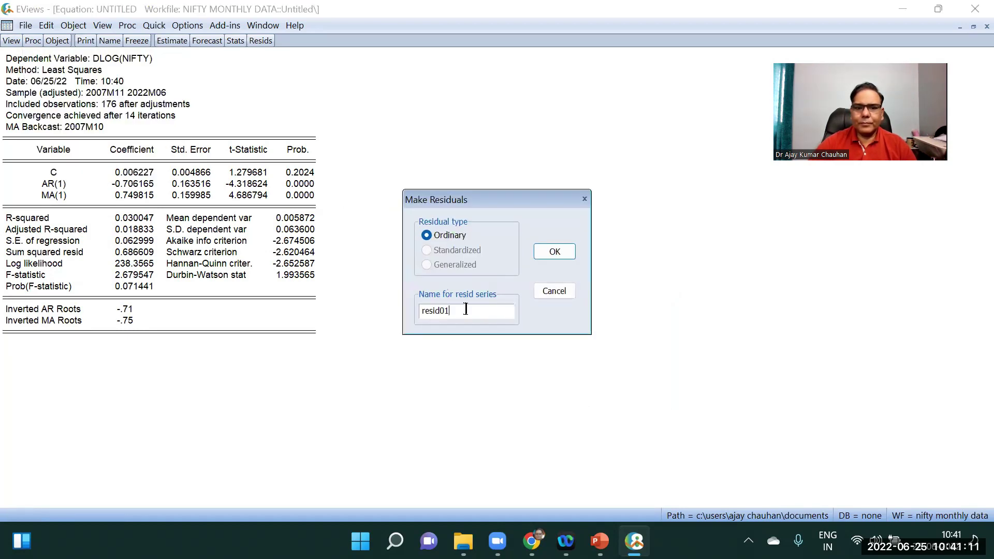
pyautogui.write('model')
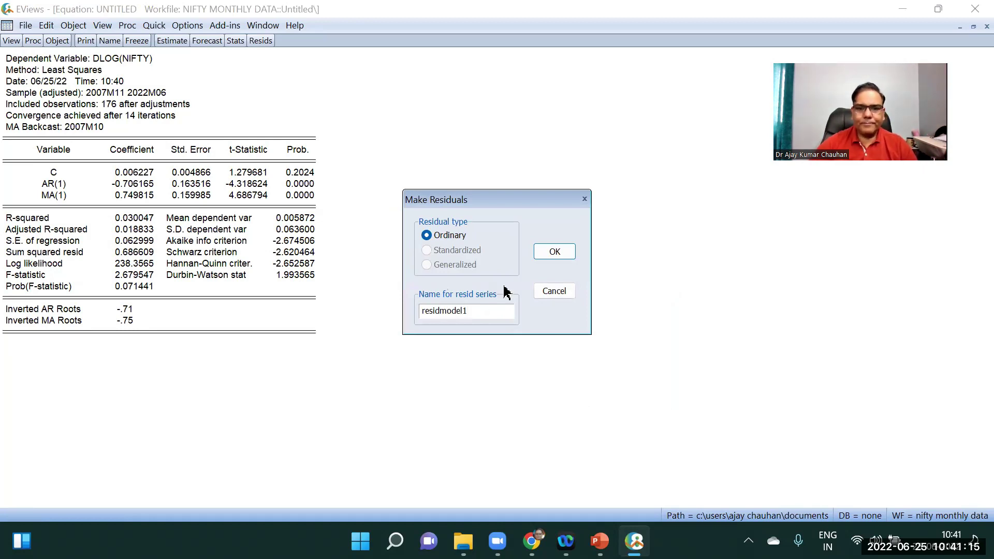
pyautogui.click(553, 252)
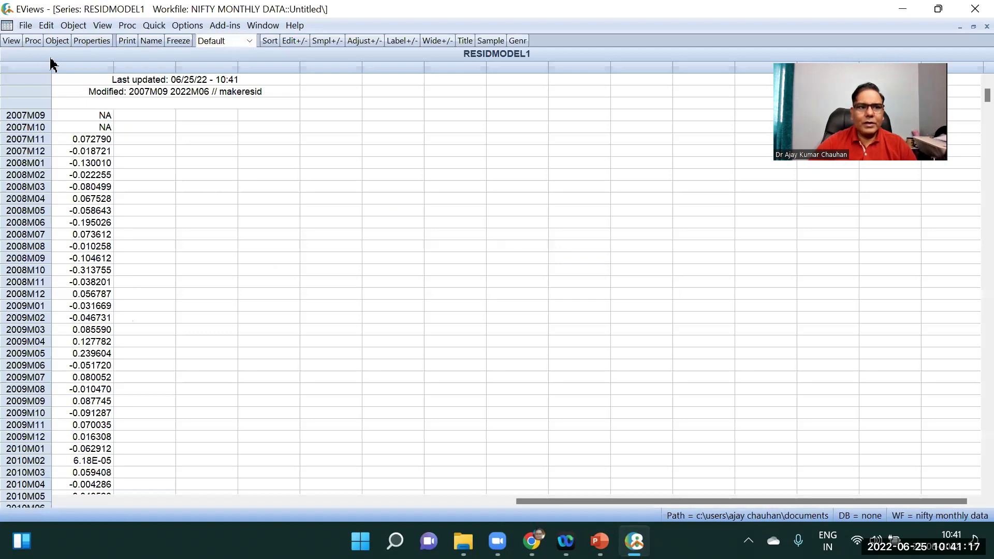
# Produce the correlogram of residmodel1 in level with 36 lags, and close the series after reviewing it
pyautogui.click(12, 41)
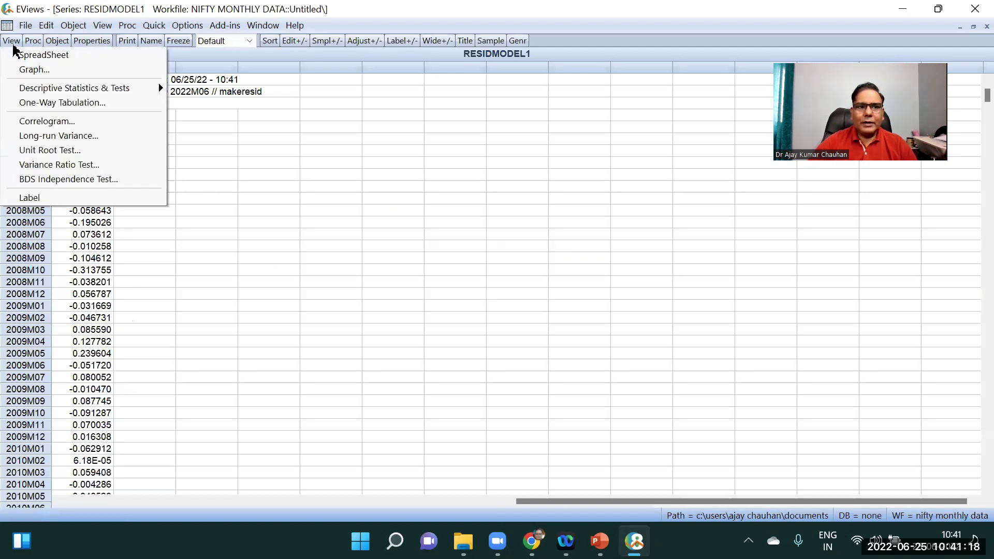
pyautogui.click(61, 122)
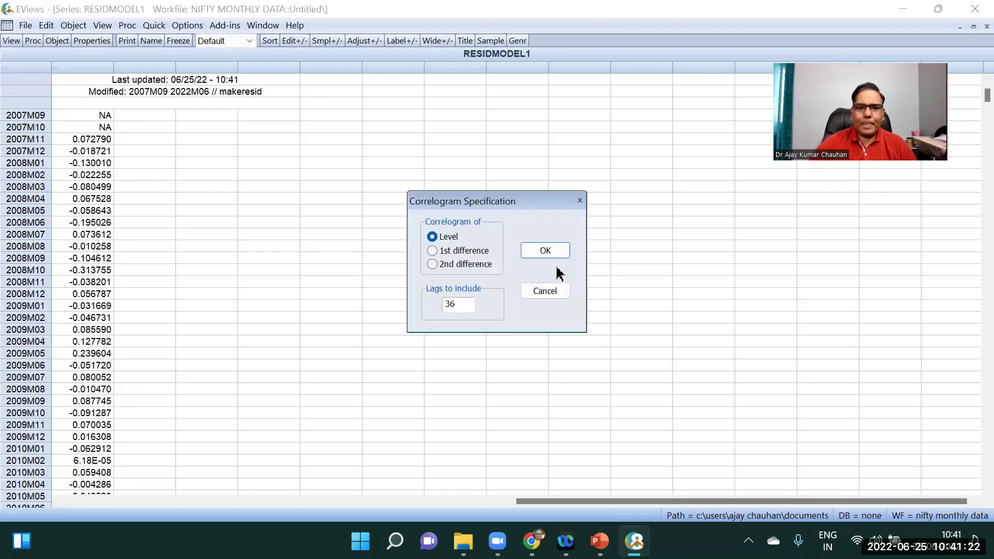
pyautogui.click(546, 251)
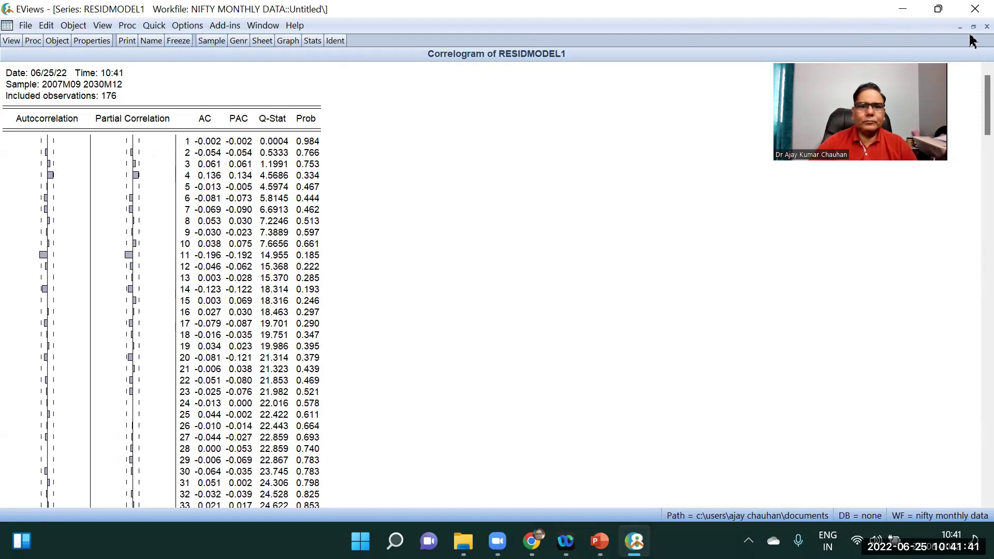
pyautogui.click(987, 26)
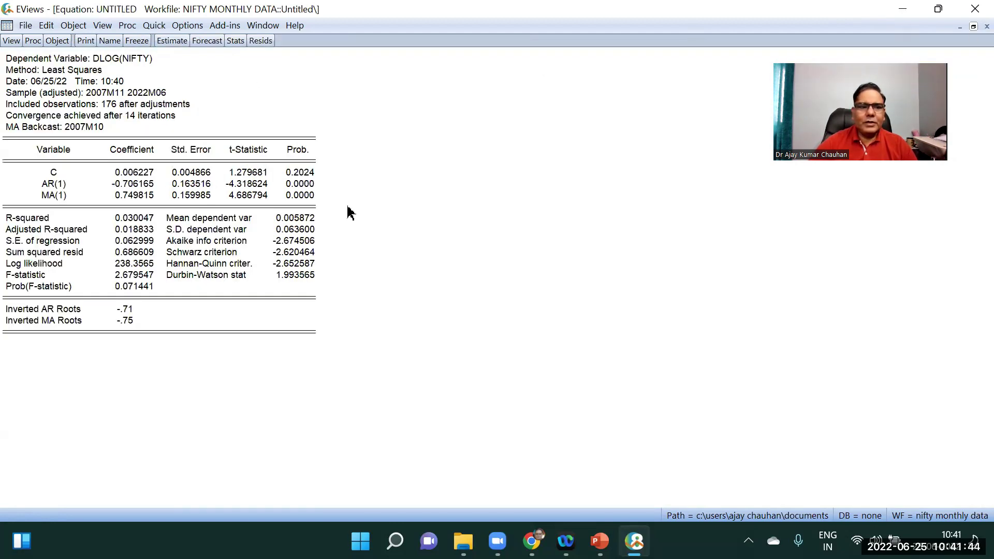
# Add ar(2) and ma(2) to the specification and estimate dlog(nifty) c ar(1) ar(2) ma(1) ma(2)
pyautogui.click(172, 41)
pyautogui.click(440, 202)
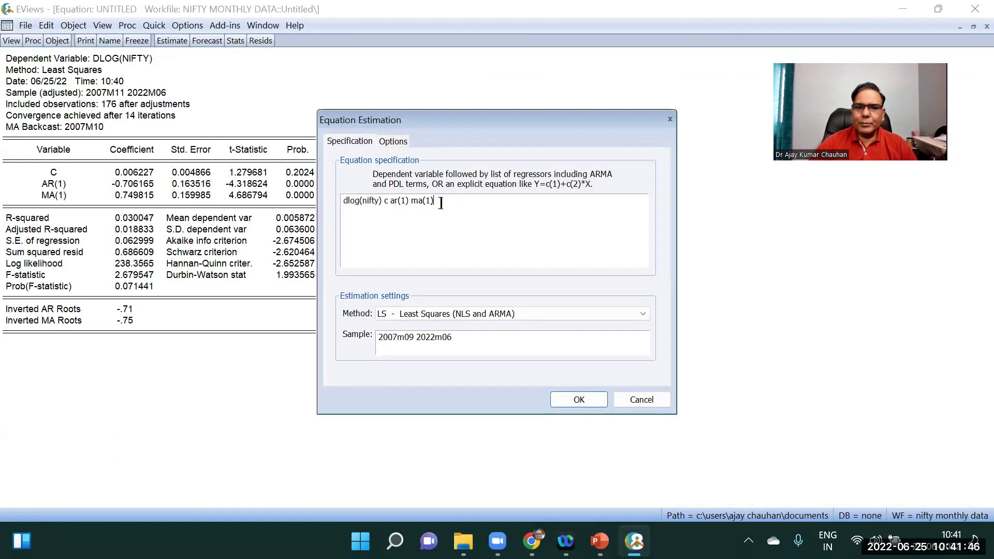
pyautogui.click(411, 201)
pyautogui.write('ma(')
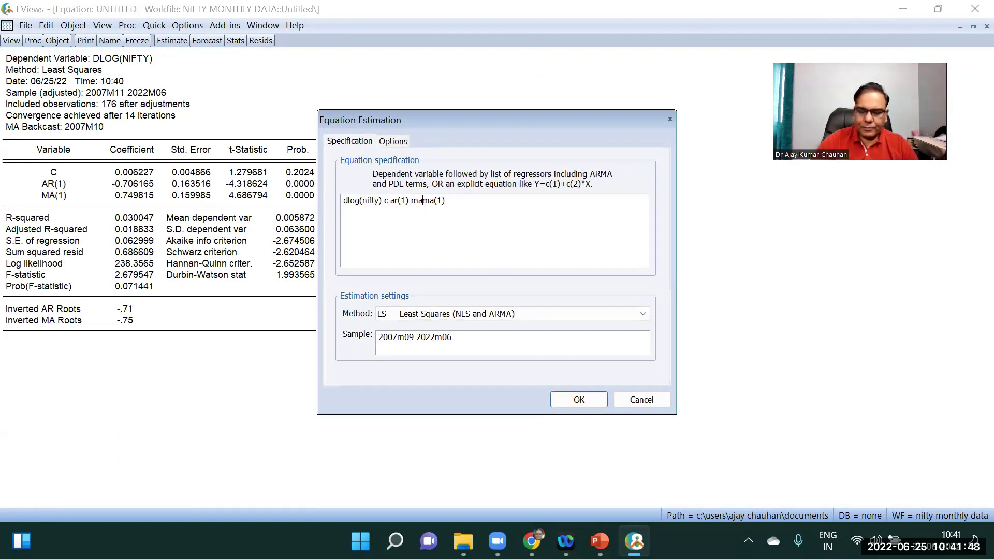
pyautogui.write('2)')
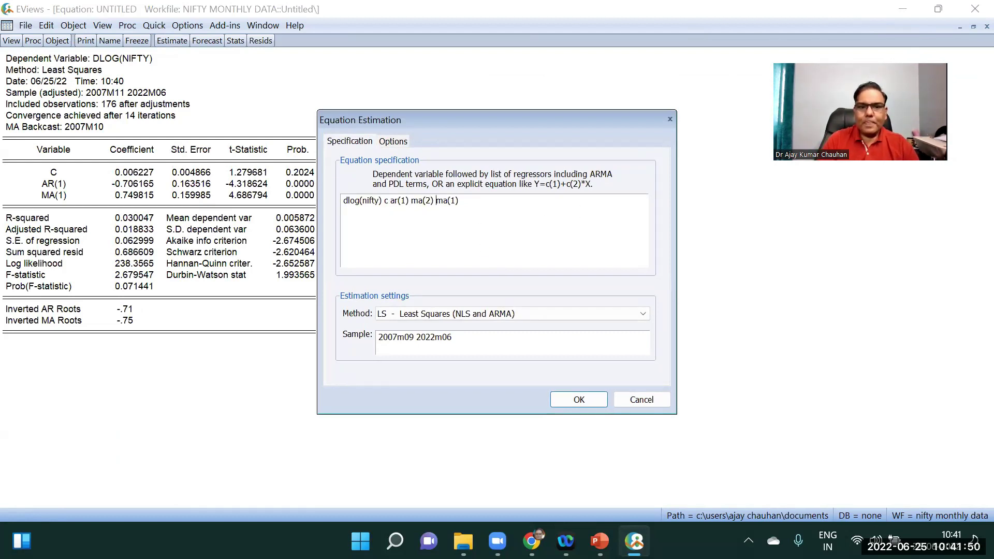
pyautogui.press('BackSpace')
pyautogui.press('BackSpace')
pyautogui.write('ar')
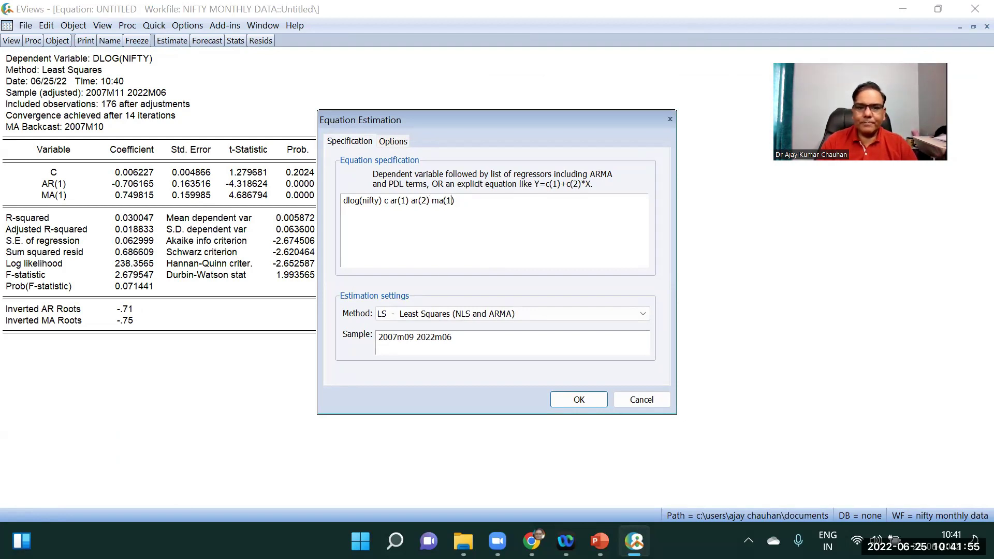
pyautogui.write(' ma(')
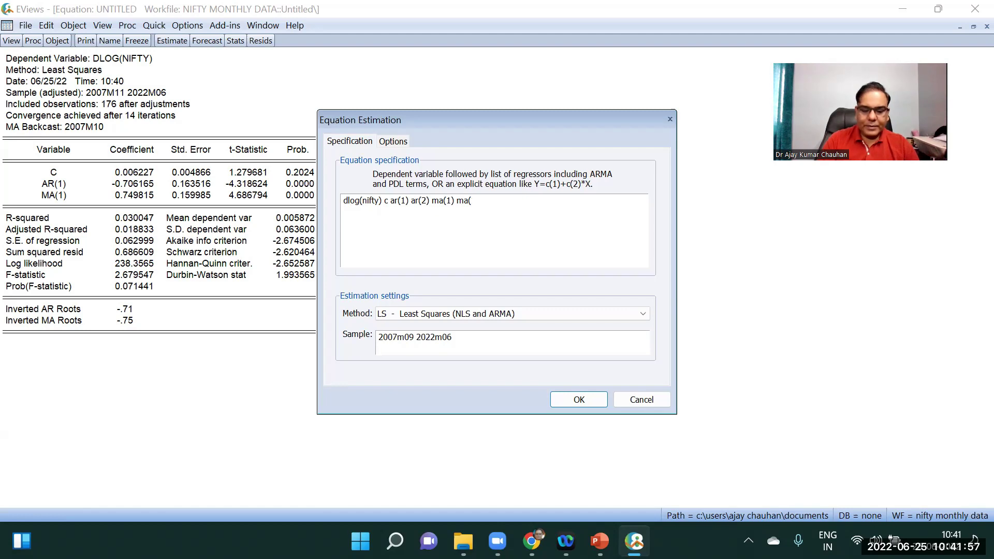
pyautogui.write('2)')
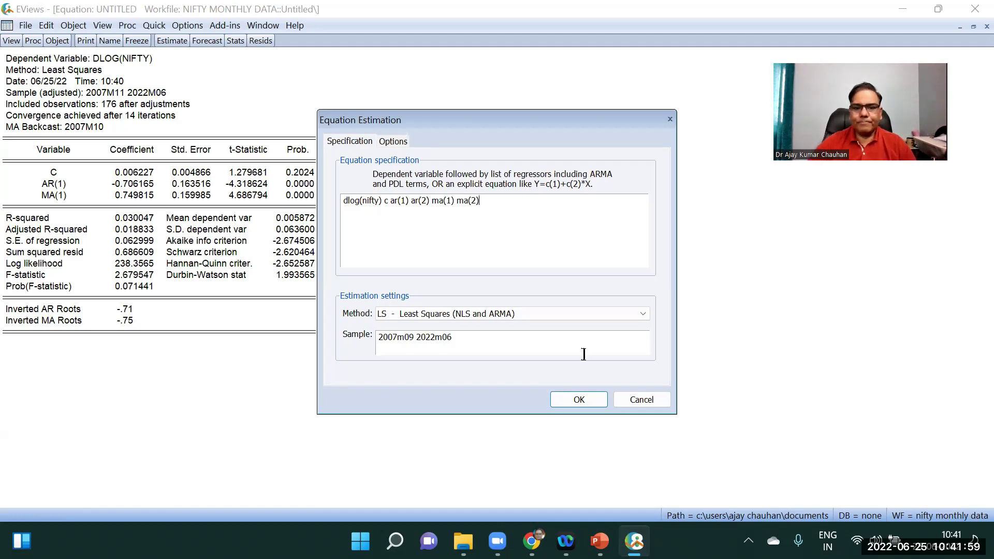
pyautogui.click(601, 403)
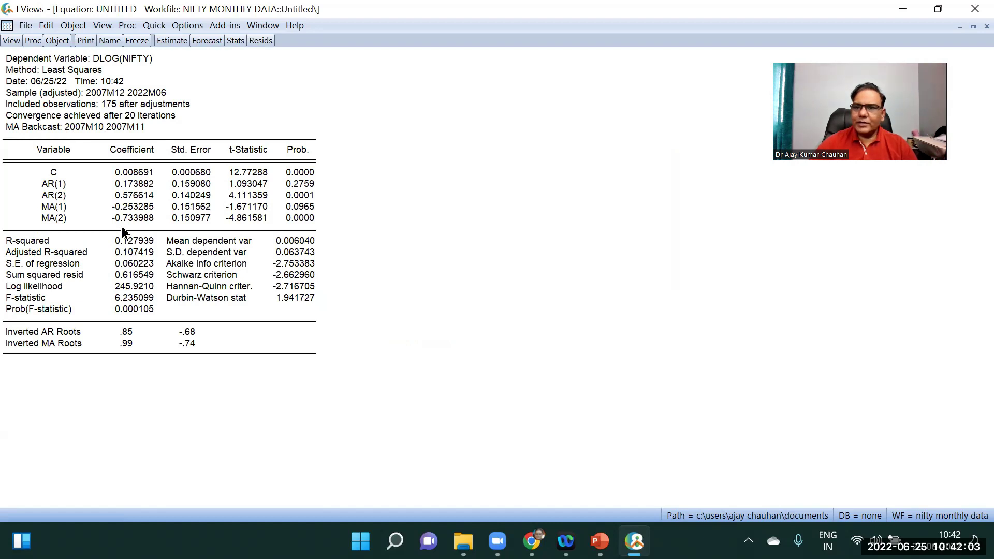
# Make an ordinary residual series from the ARMA(2,2) equation and name it residarma22
pyautogui.click(12, 41)
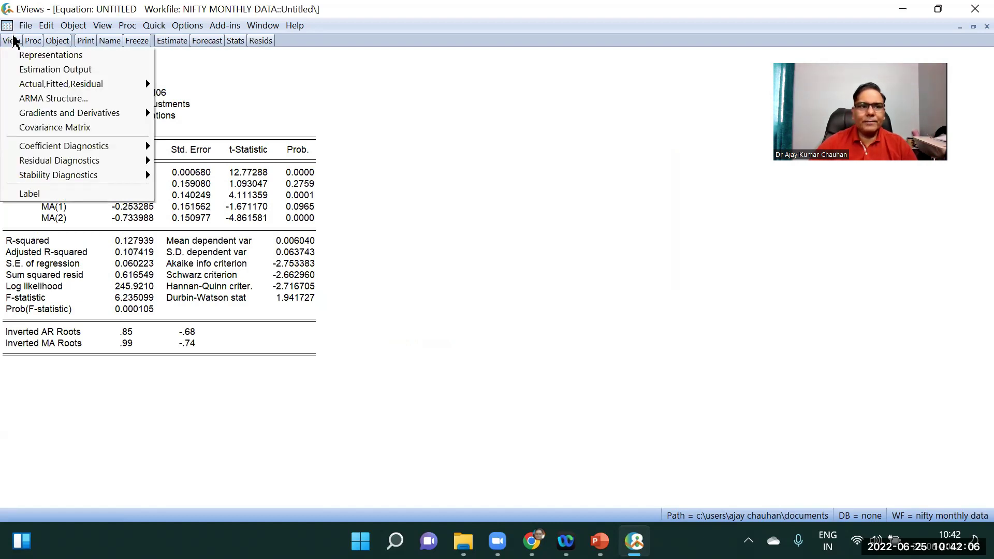
pyautogui.click(33, 41)
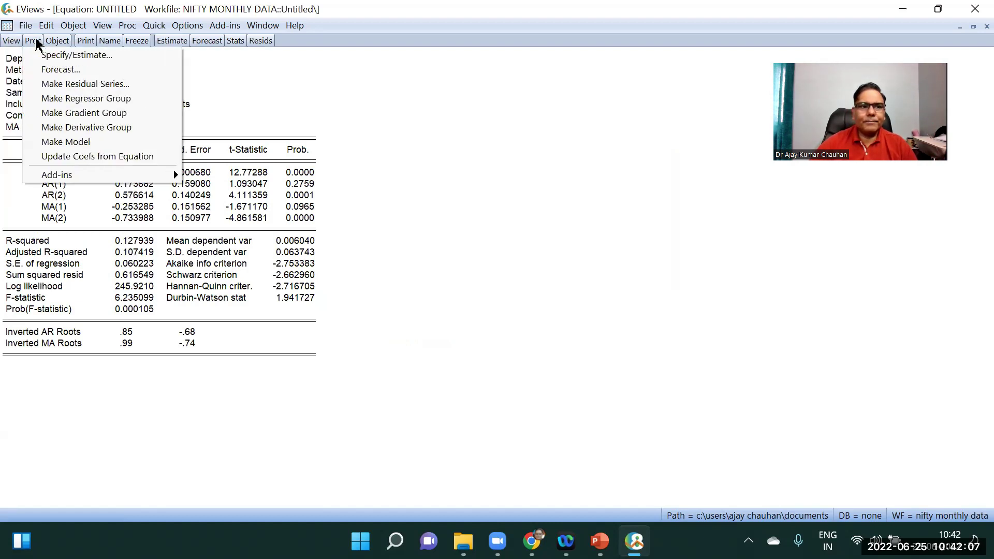
pyautogui.click(83, 84)
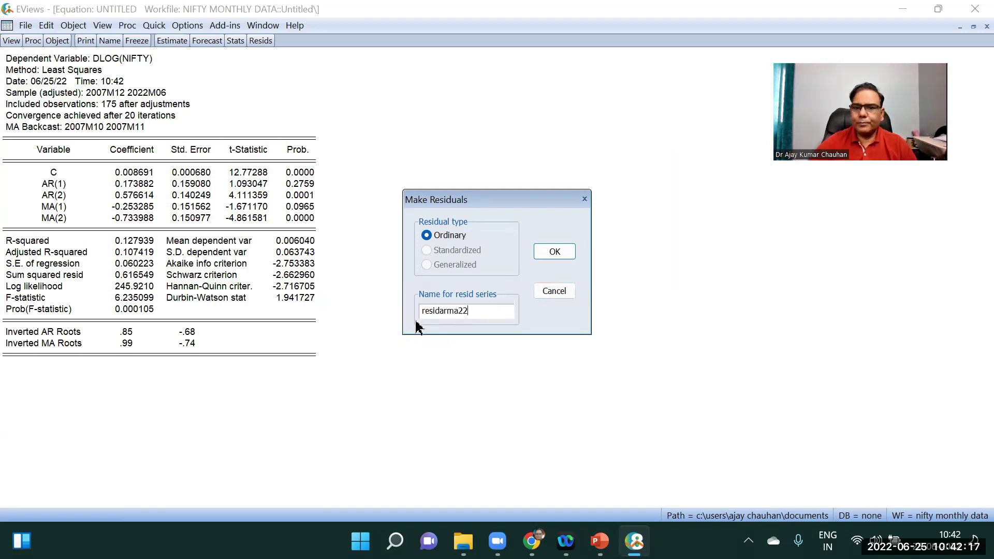
pyautogui.click(554, 251)
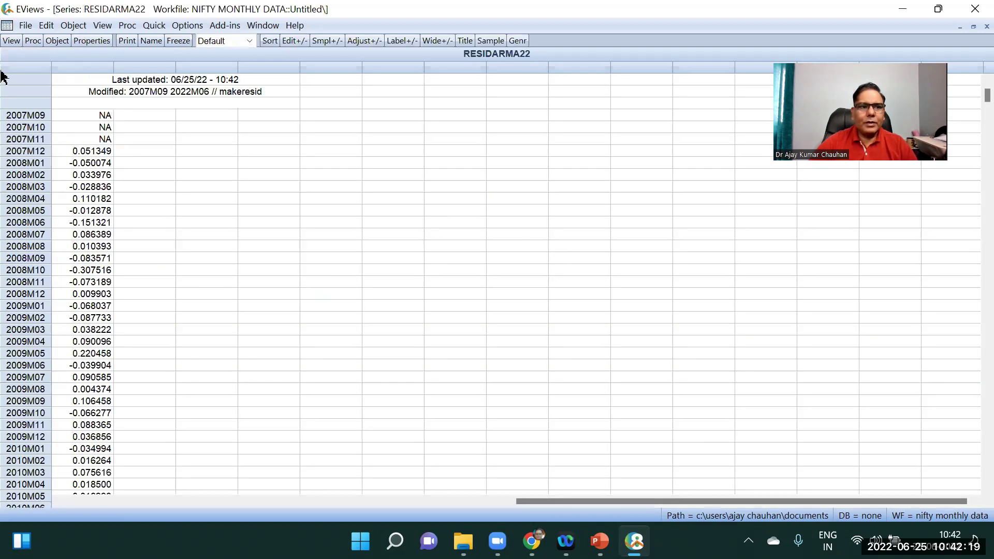
# Produce the correlogram of residarma22 in level with 36 lags and check the residual autocorrelations
pyautogui.click(9, 43)
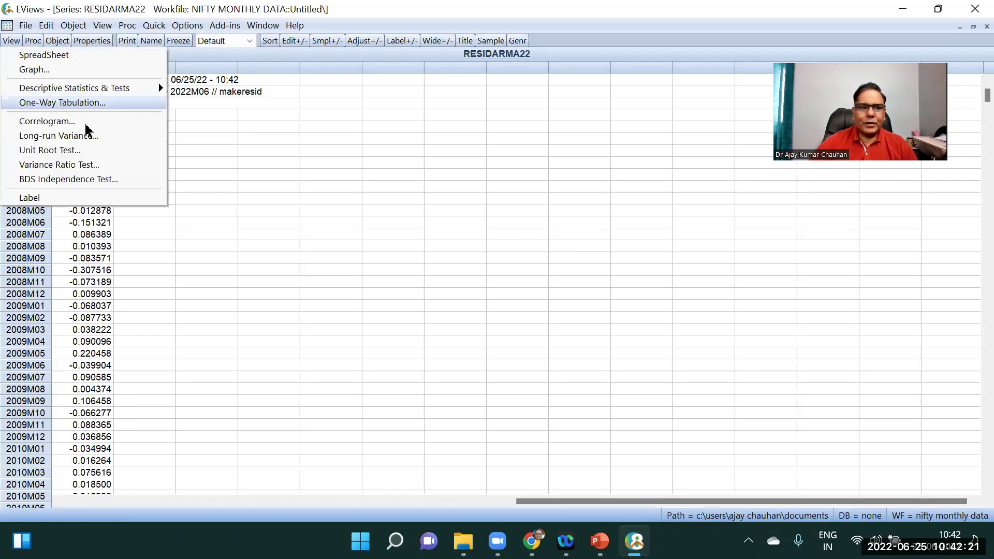
pyautogui.click(45, 121)
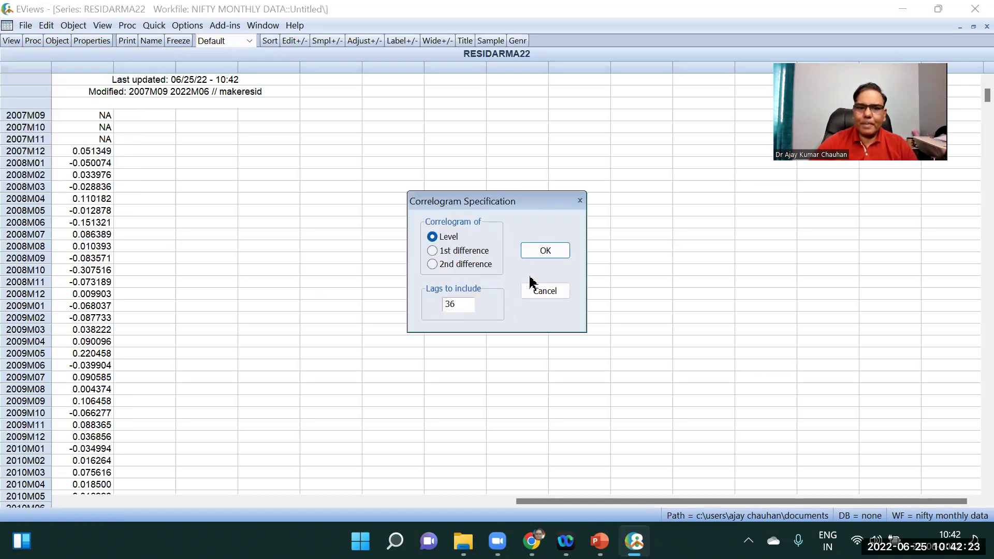
pyautogui.click(539, 253)
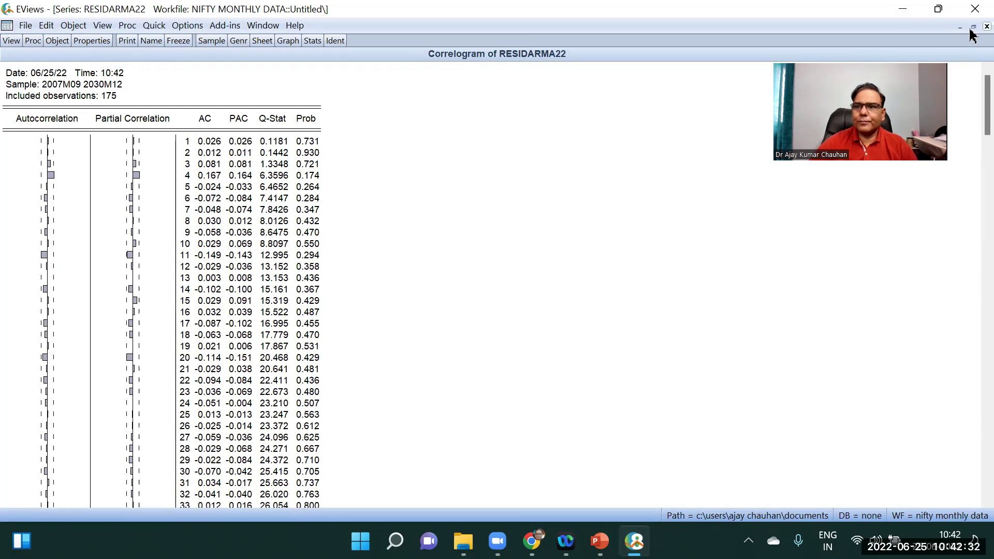
# Close residarma22, extend the specification with ar(3) ar(4) ma(3) ma(4), and estimate dlog(nifty) c ar(1) ar(2) ar(3) ar(4) ma(1) ma(2) ma(3) ma(4)
pyautogui.click(987, 26)
pyautogui.click(172, 40)
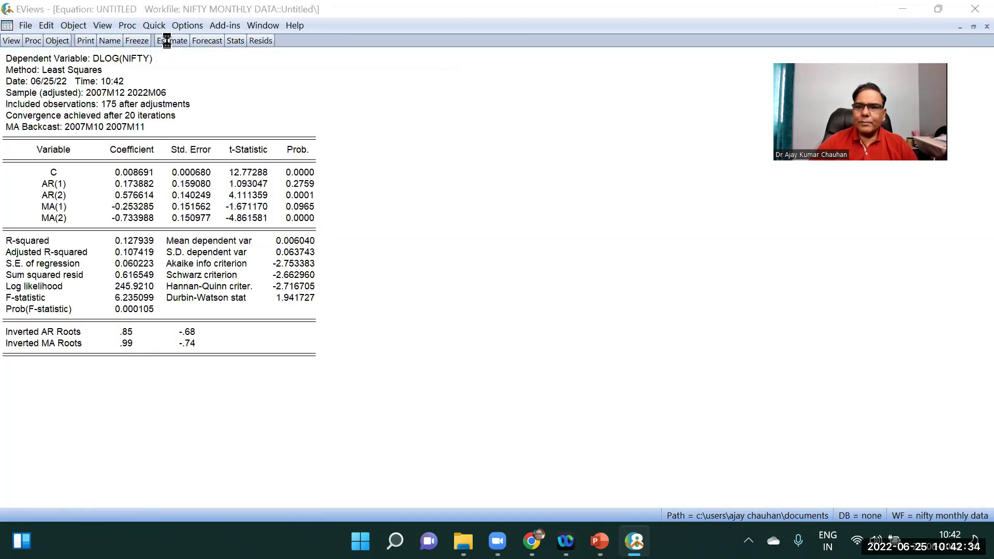
pyautogui.click(507, 209)
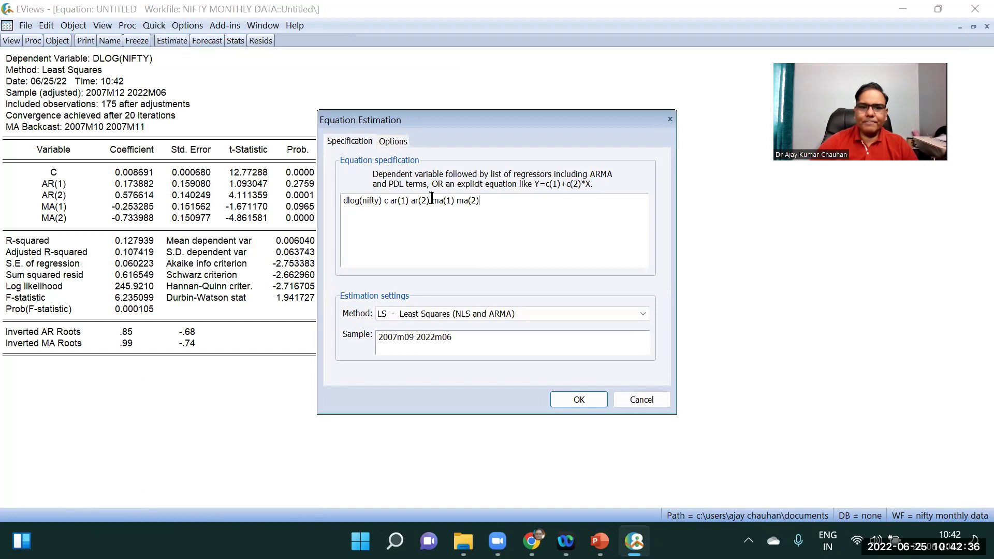
pyautogui.write('ar(3')
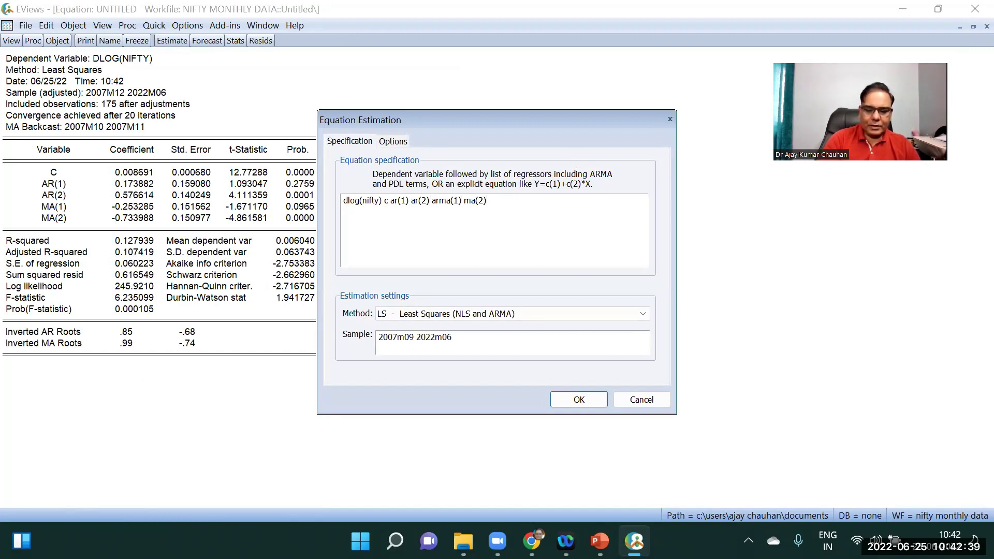
pyautogui.write(') ar(4) n')
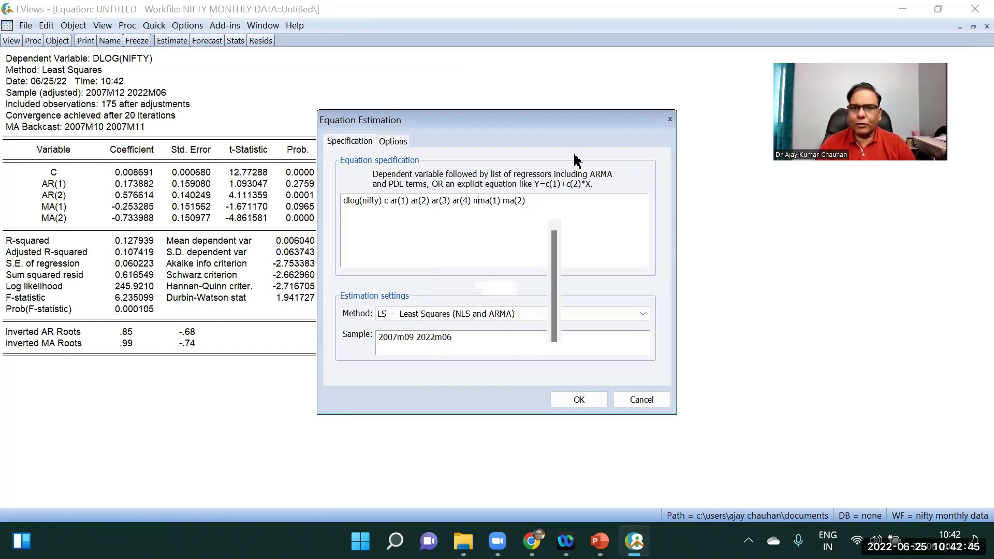
pyautogui.press('BackSpace')
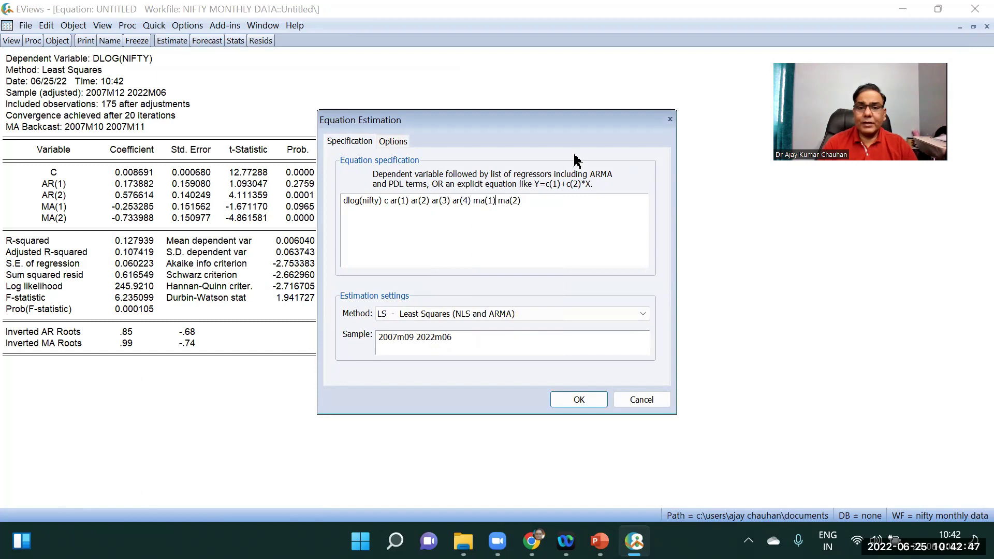
pyautogui.write('ma(3) ma(4)')
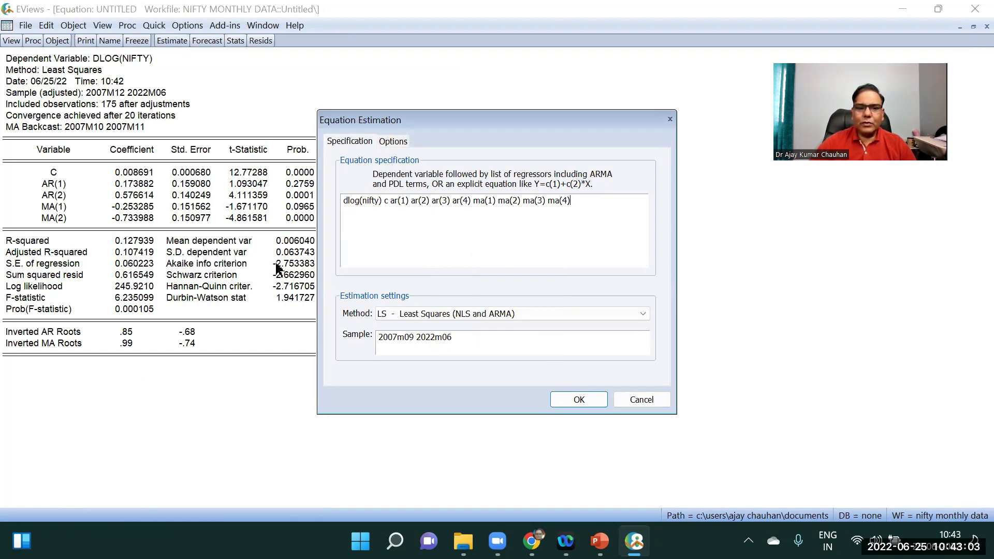
pyautogui.click(579, 400)
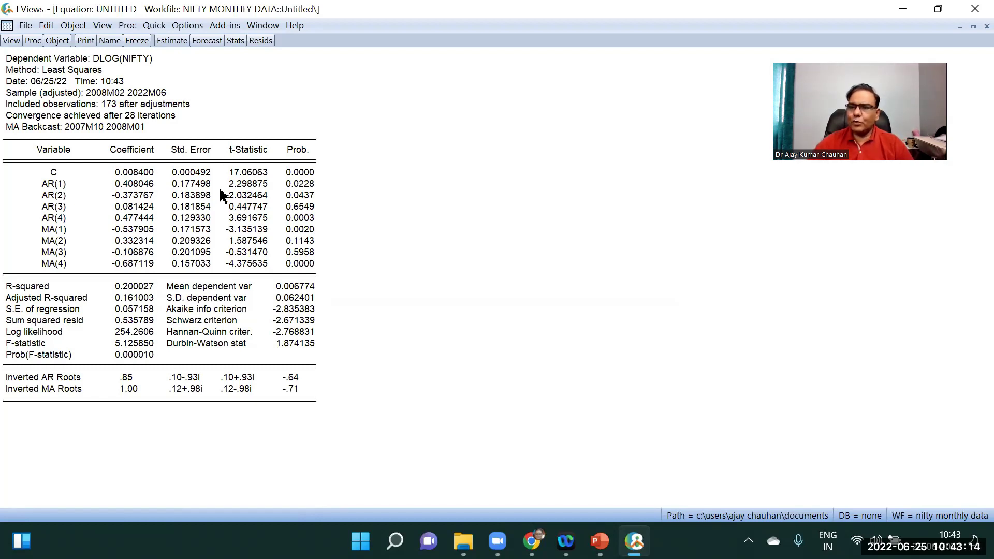
# Make an ordinary residual series from the ARMA(4,4) equation and name it residarma44
pyautogui.click(12, 41)
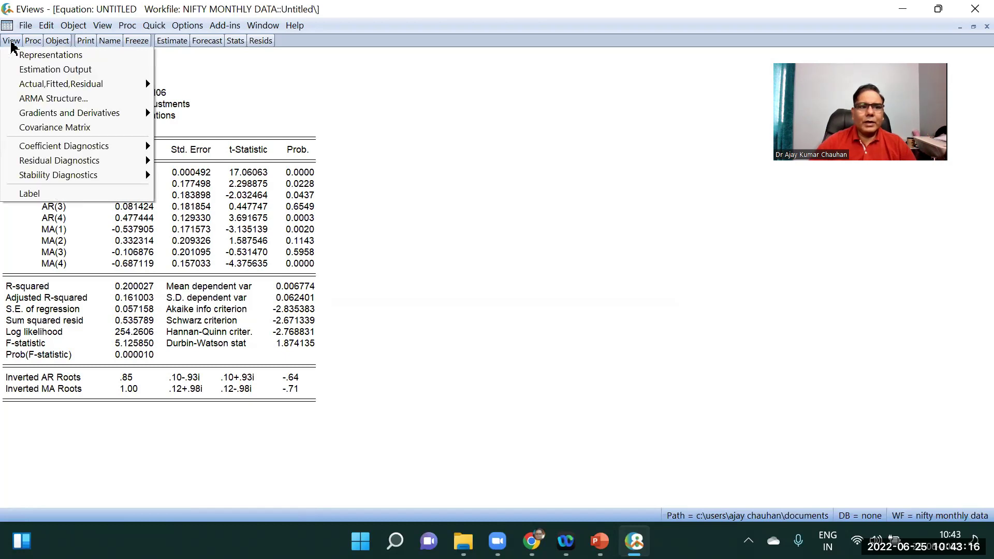
pyautogui.click(30, 41)
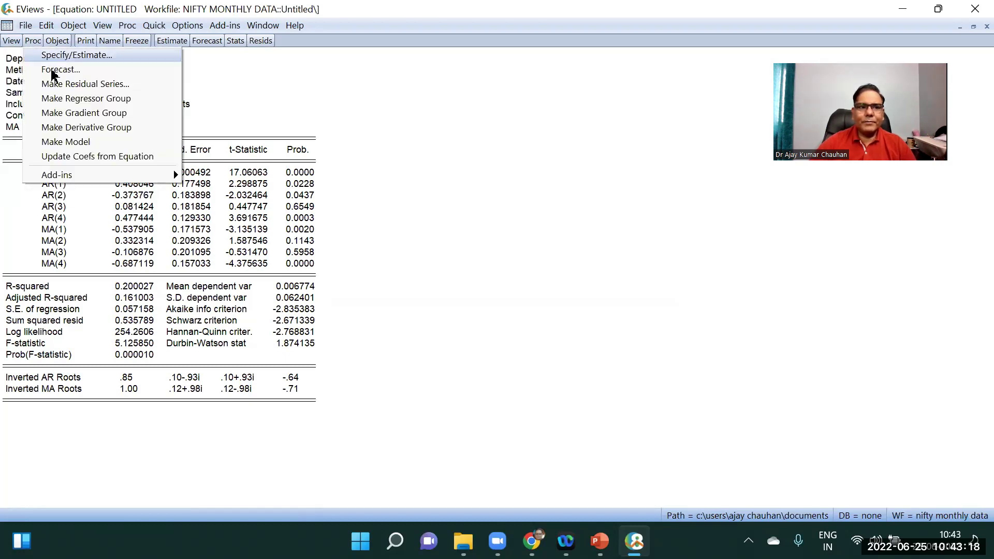
pyautogui.click(73, 86)
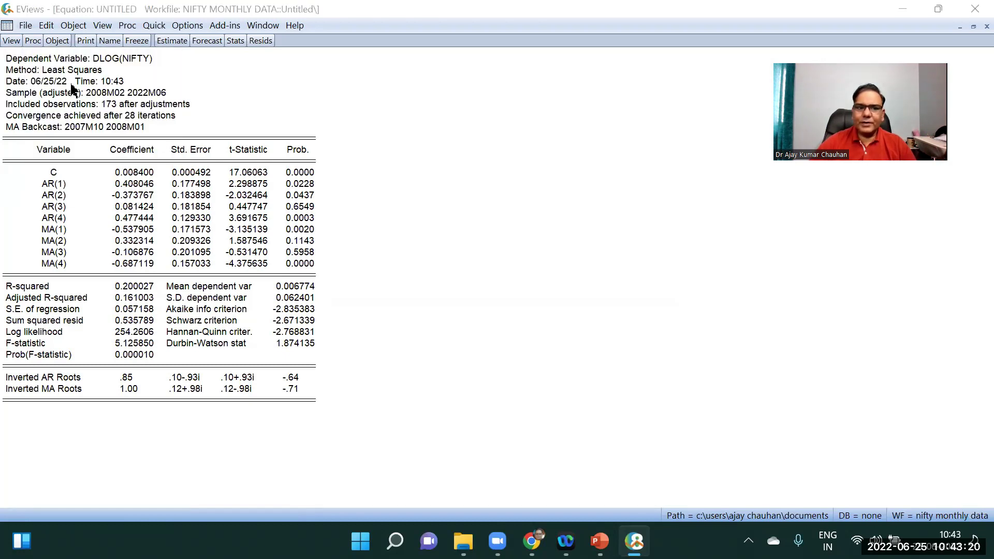
pyautogui.press('BackSpace')
pyautogui.press('BackSpace')
pyautogui.write('da')
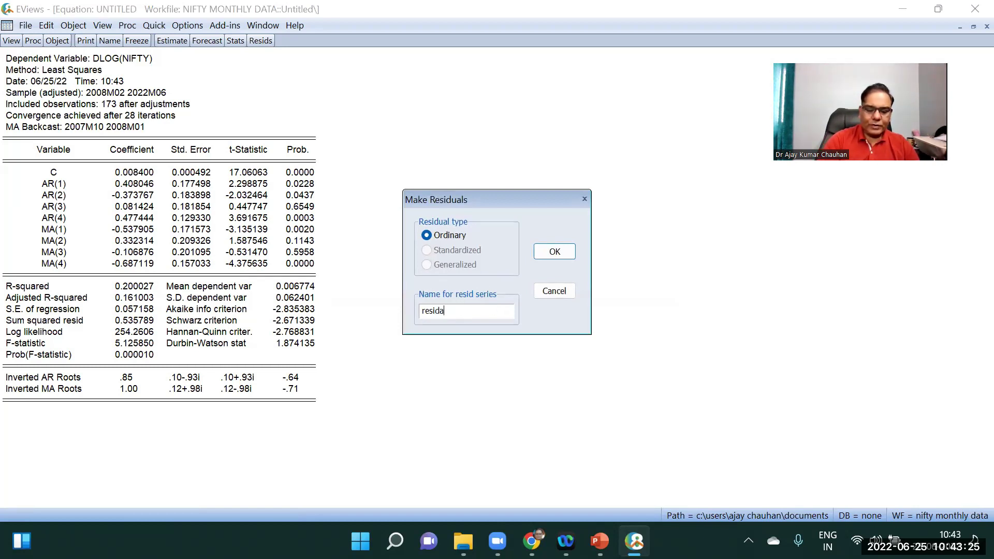
pyautogui.write('rma44')
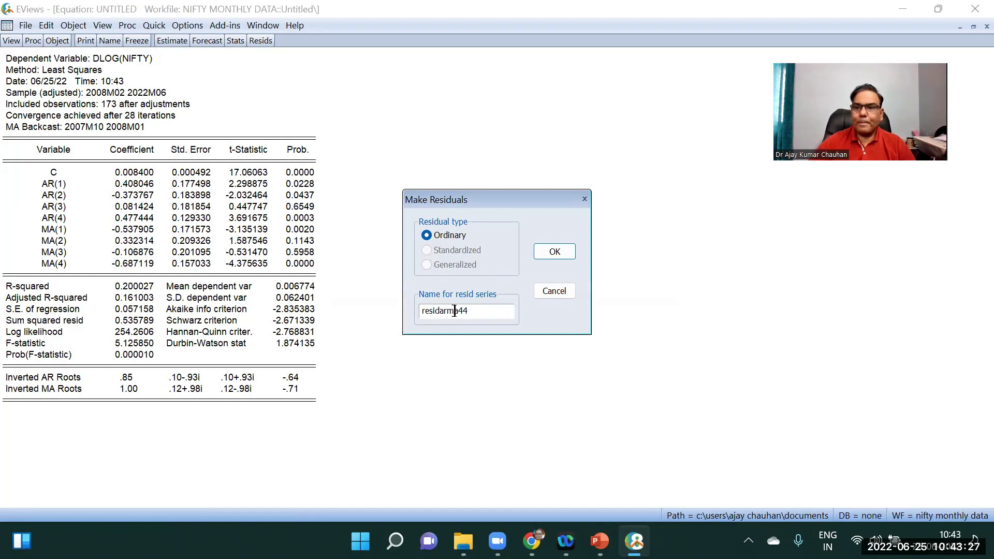
pyautogui.click(554, 252)
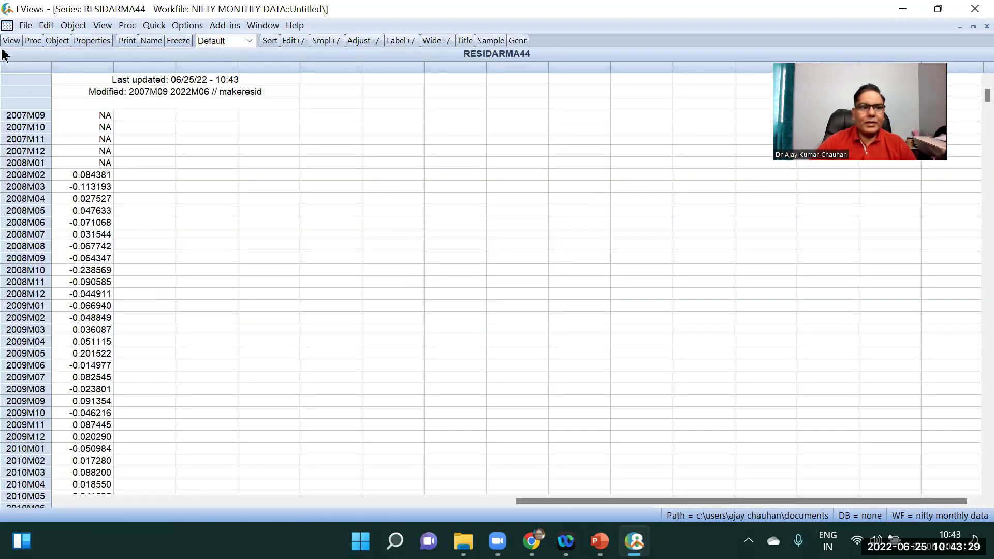
# Produce the correlogram of residarma44 and check its autocorrelations and Q-statistic probabilities
pyautogui.click(7, 44)
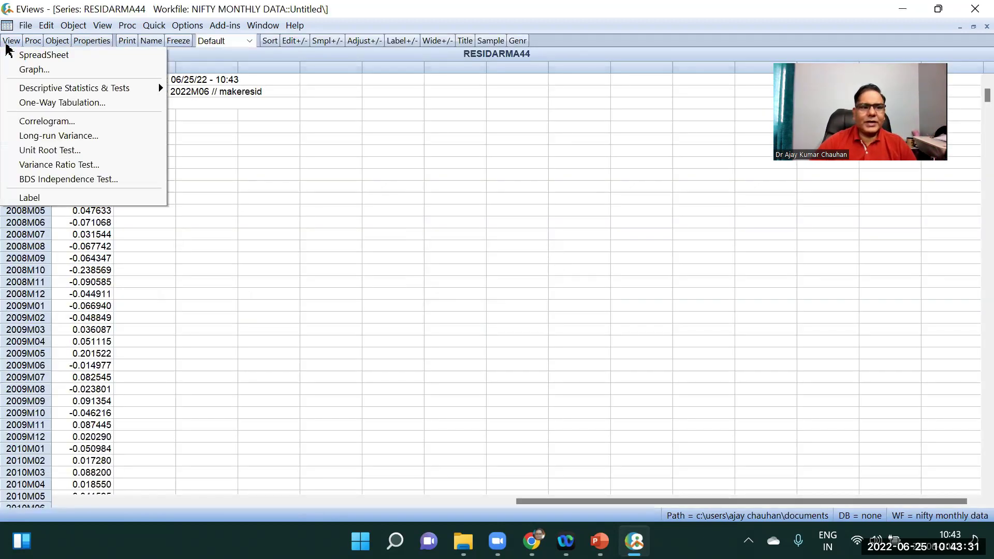
pyautogui.click(46, 121)
pyautogui.click(552, 252)
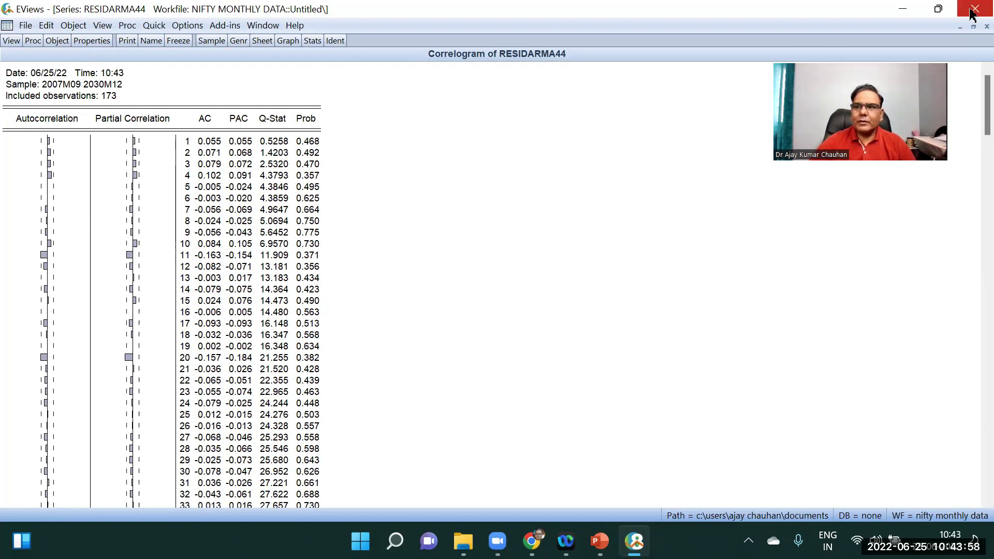
# Run an Augmented Dickey-Fuller test on residarma44 in level with trend and intercept, using Schwarz automatic lag selection with 13 maximum lags
pyautogui.click(11, 42)
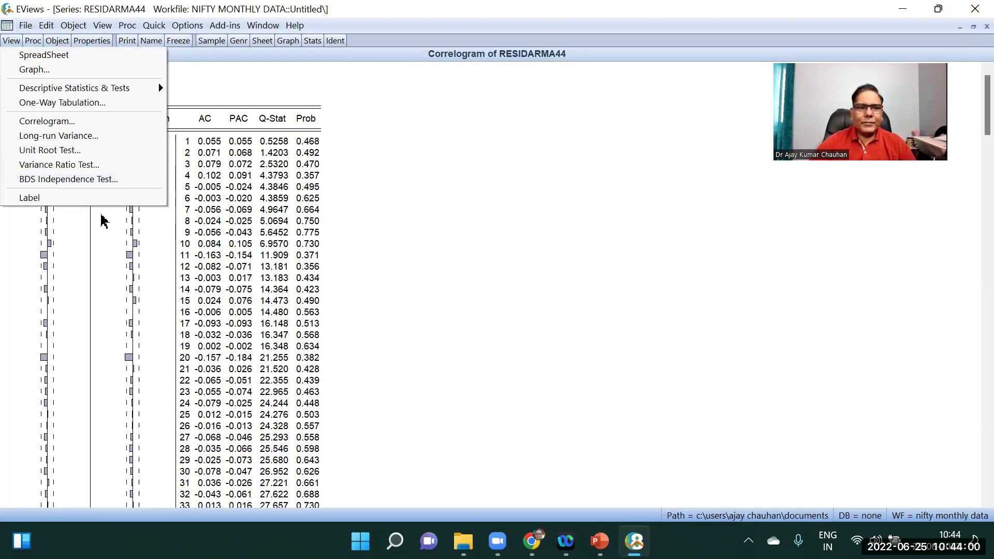
pyautogui.click(48, 152)
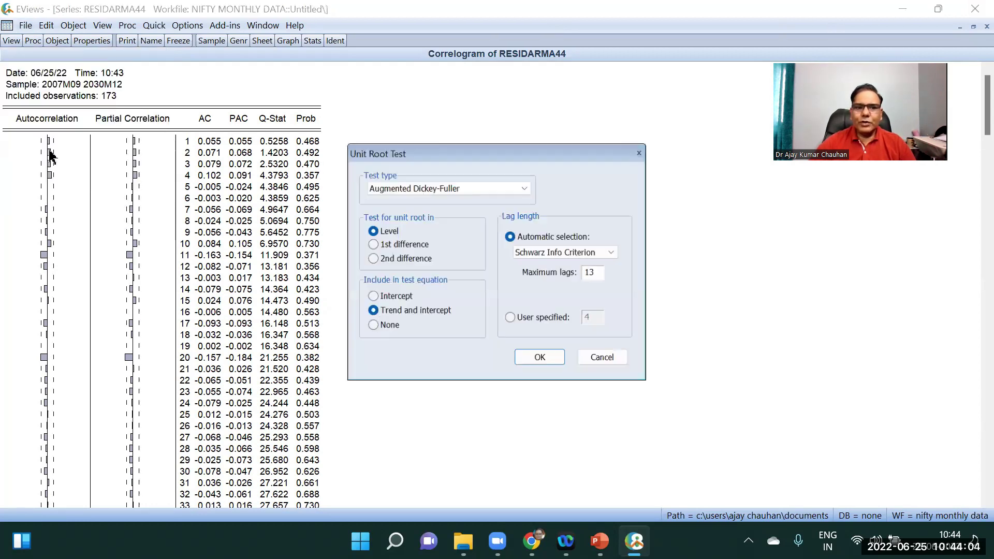
pyautogui.click(529, 356)
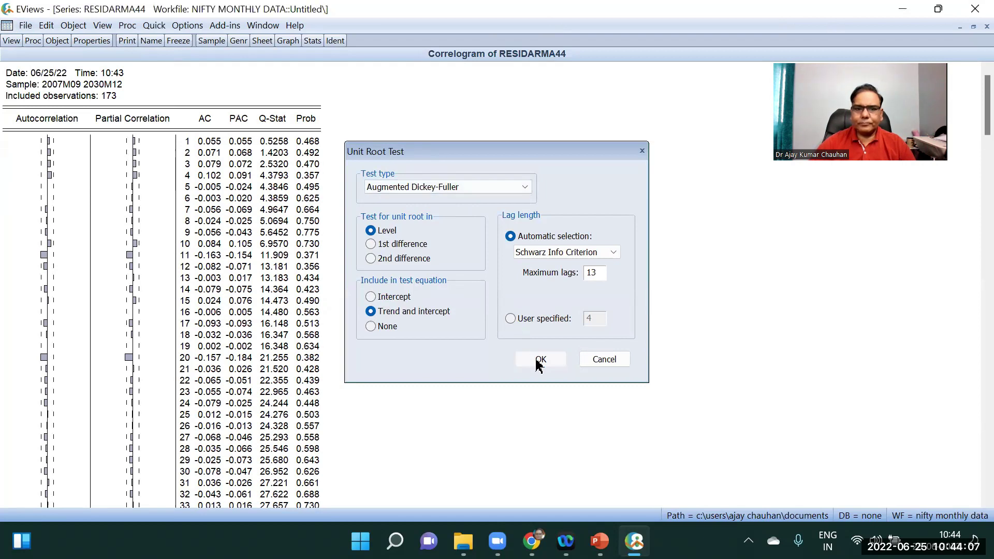
# Review the histogram and descriptive statistics of residarma44 for normality, and close the series
pyautogui.click(11, 40)
pyautogui.moveTo(151, 89)
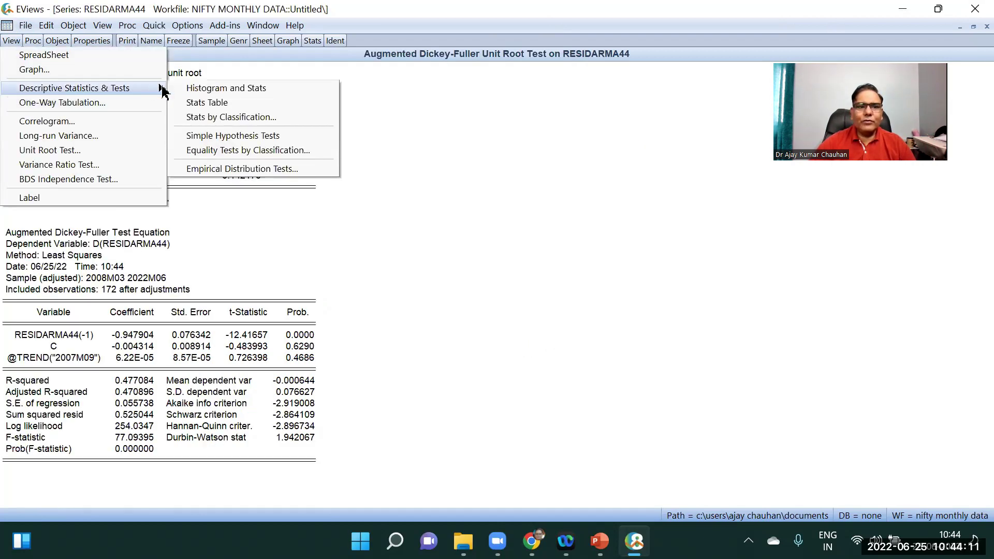
pyautogui.click(240, 94)
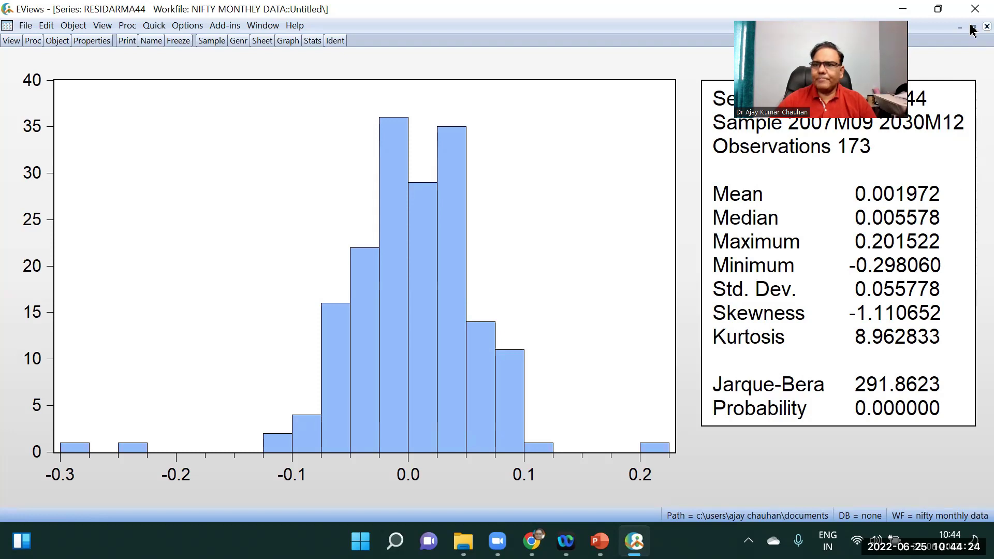
pyautogui.click(987, 26)
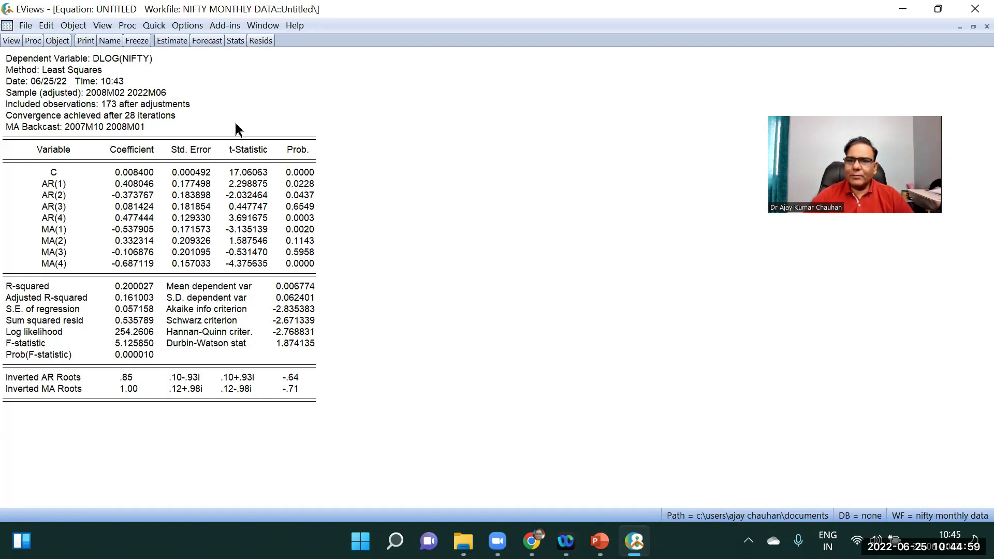
# Add ar(5) and ma(5) to the end of the specification and estimate the ARMA(5,5) equation for dlog(nifty)
pyautogui.click(172, 41)
pyautogui.click(595, 203)
pyautogui.write('ar(')
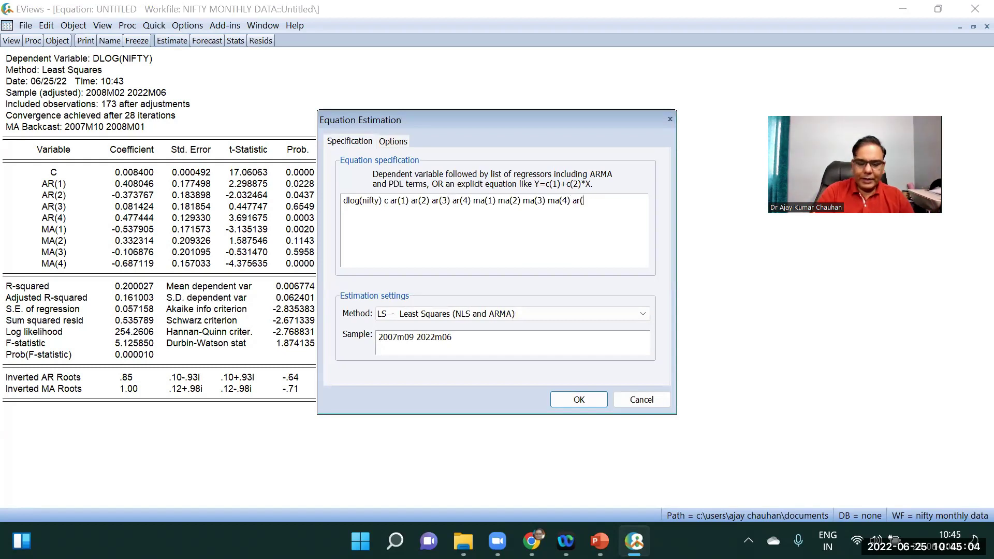
pyautogui.write('5) ma')
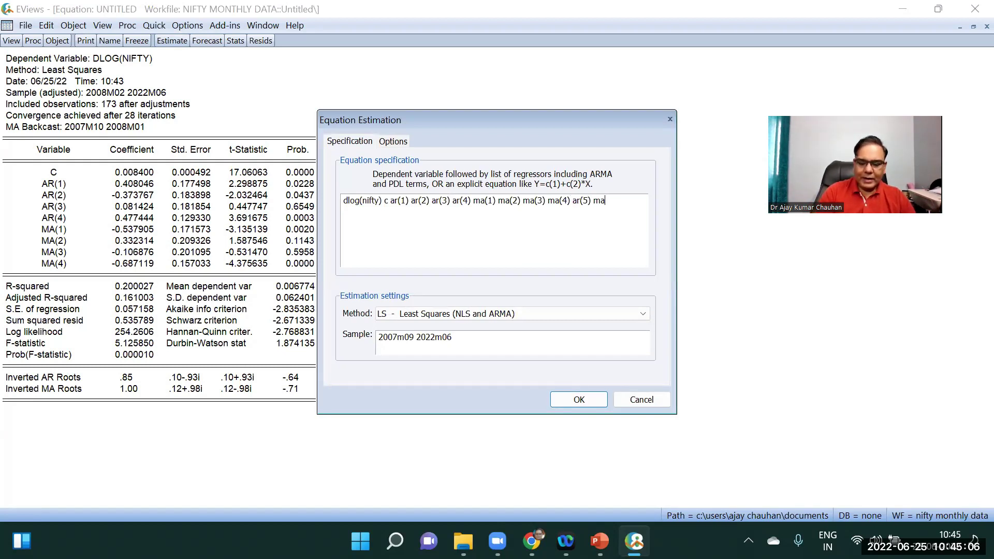
pyautogui.write('(5)')
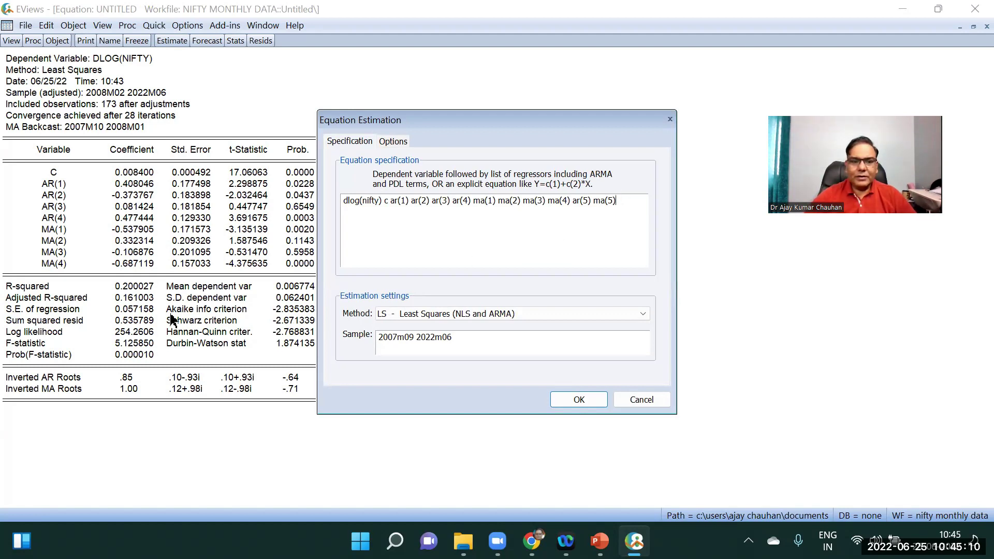
pyautogui.click(579, 401)
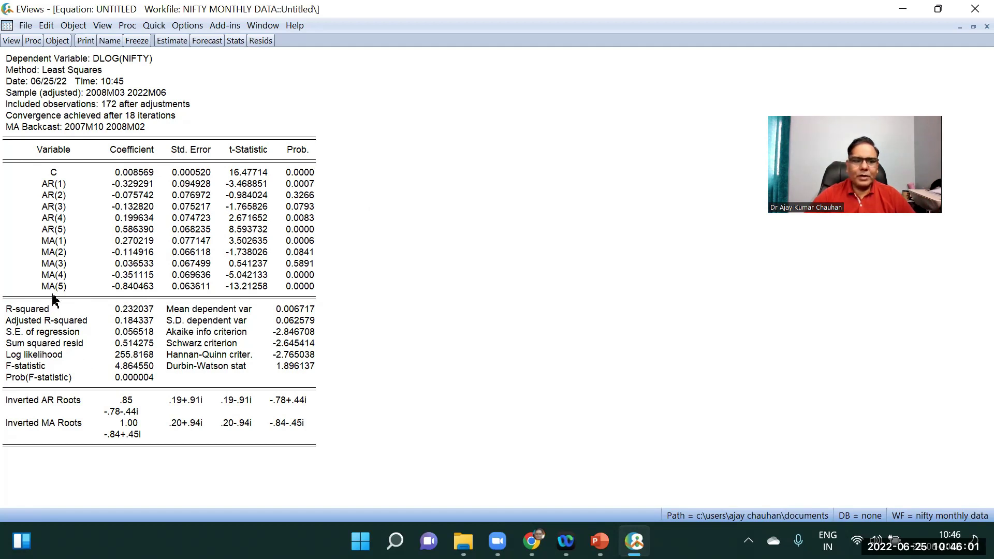
# Set up a forecast of NIFTY from the ARMA(5,5) equation, named arima_Forcasting, with the forecast sample 2022m06 2030m12
pyautogui.click(207, 40)
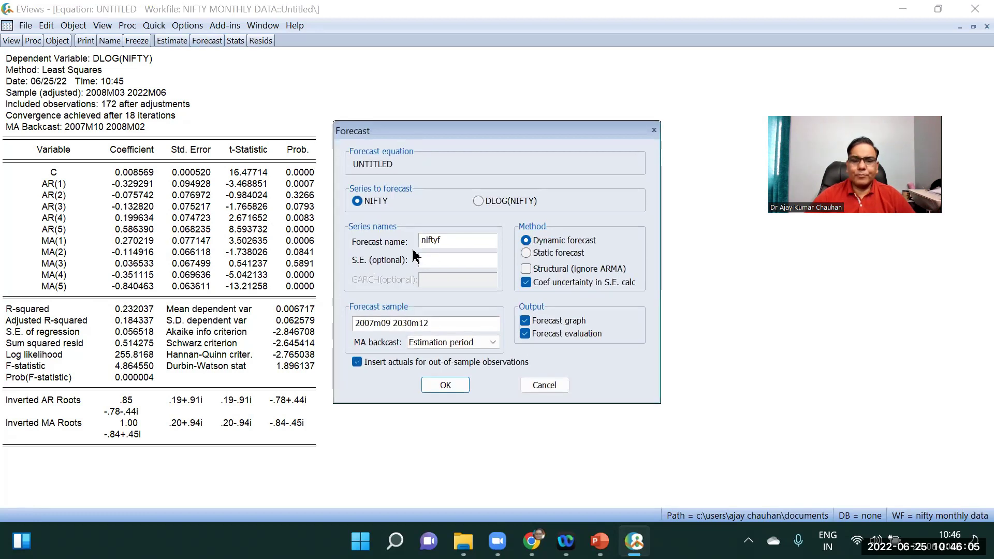
pyautogui.moveTo(441, 240); pyautogui.dragTo(410, 241)
pyautogui.write('arima')
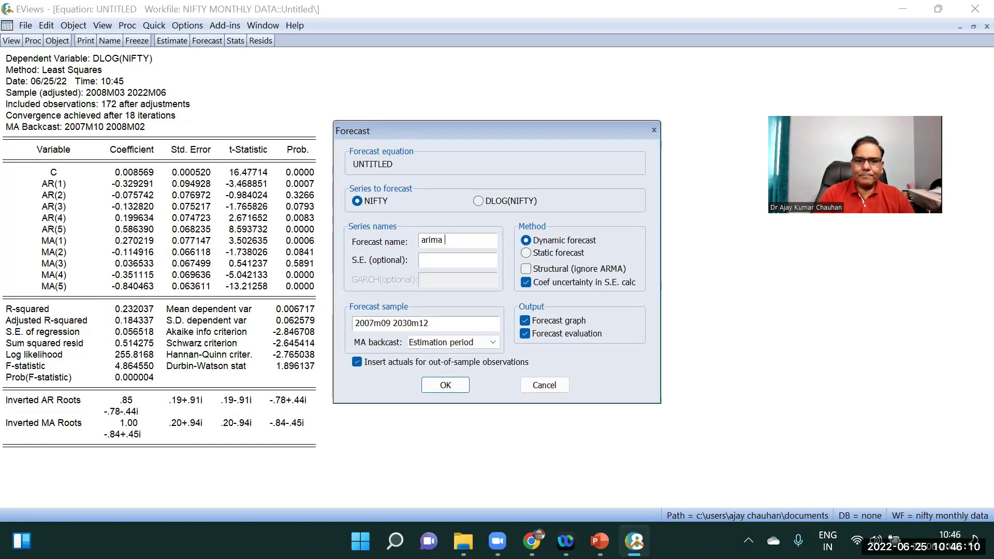
pyautogui.write('_')
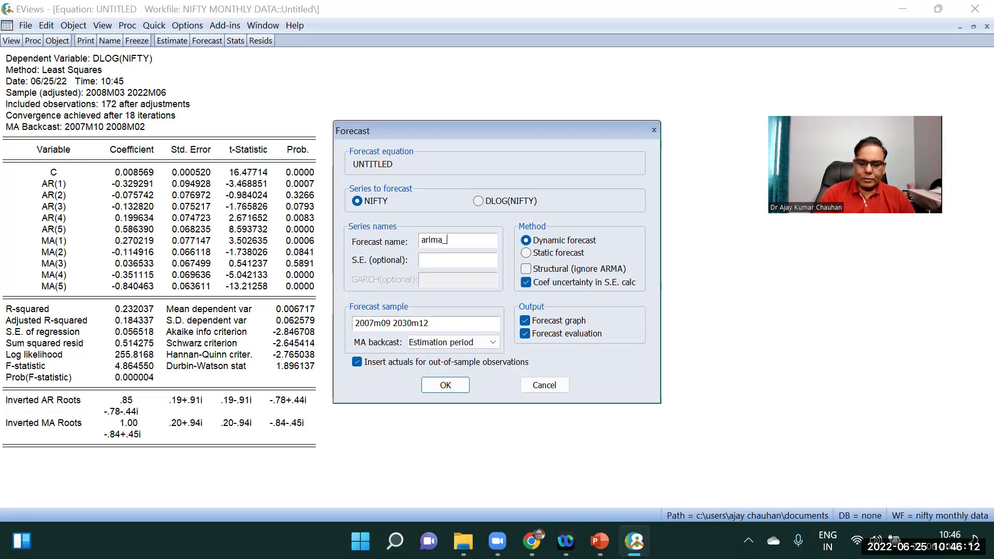
pyautogui.write('Forcating')
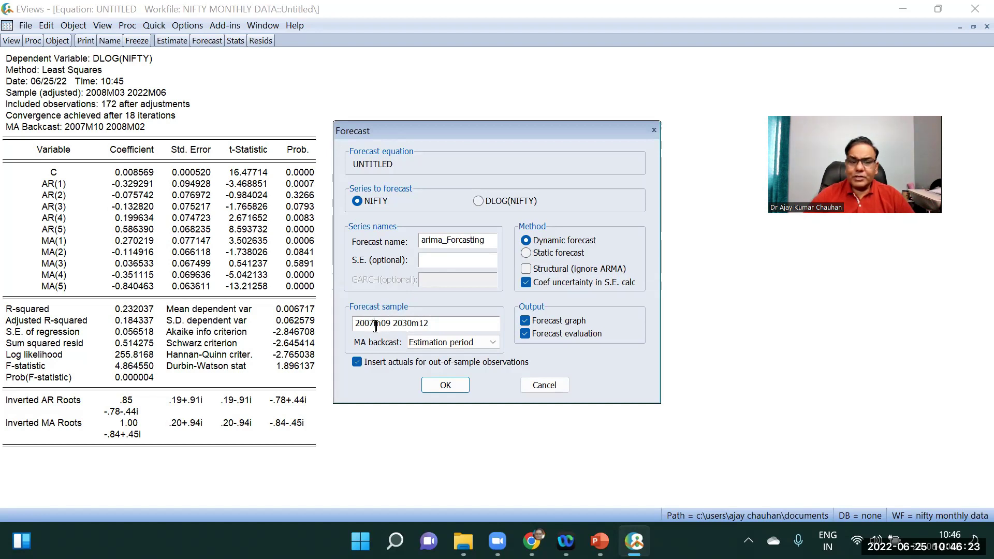
pyautogui.press('BackSpace')
pyautogui.press('BackSpace')
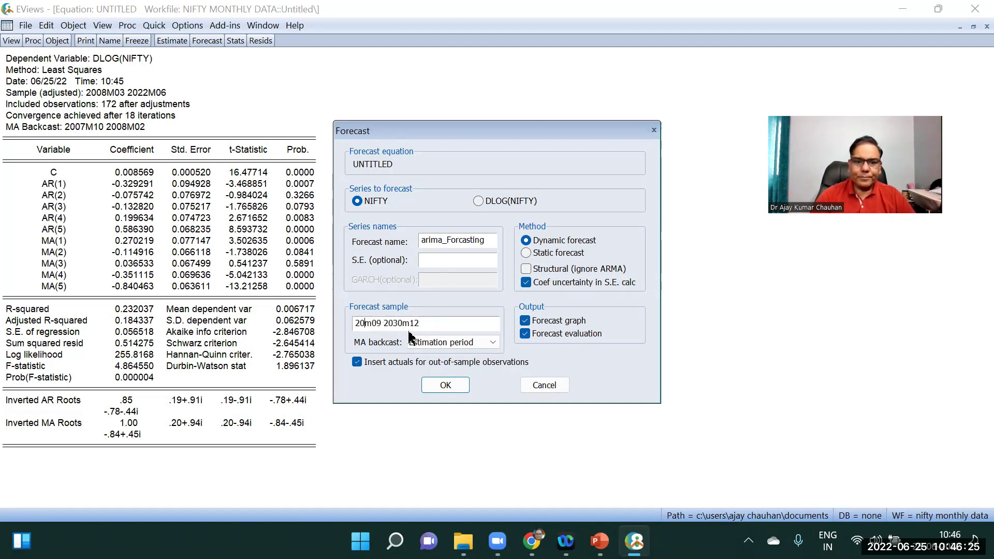
pyautogui.write('22')
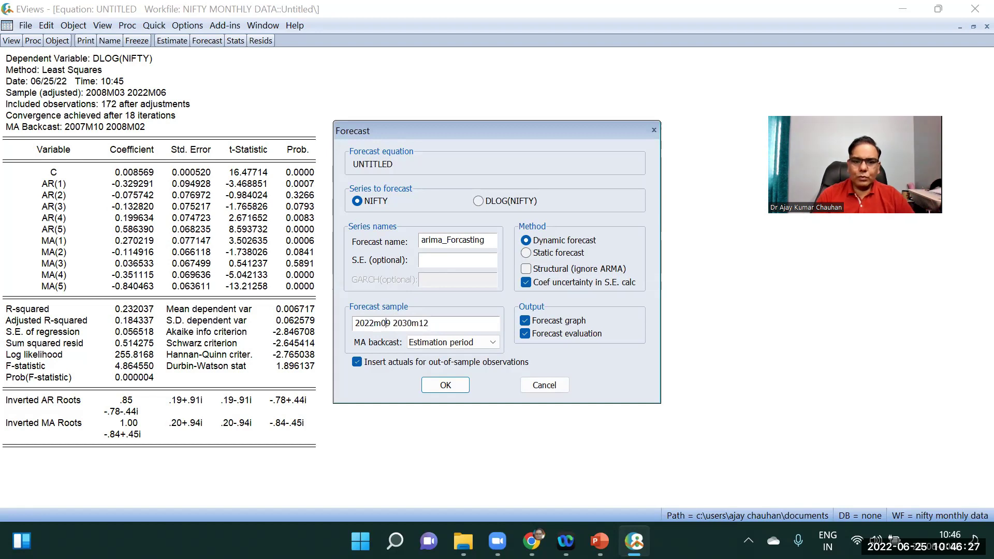
pyautogui.press('BackSpace')
pyautogui.write('6')
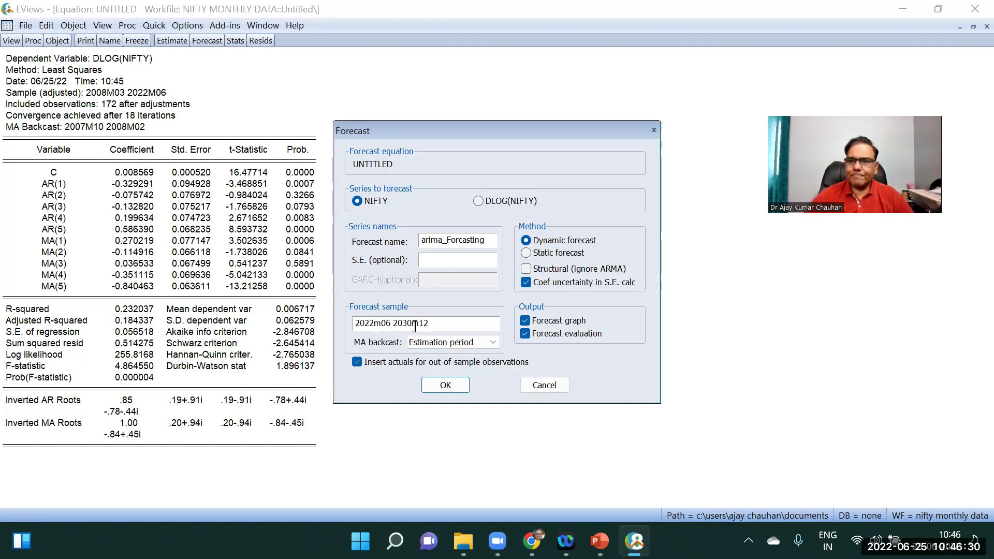
# Run the forecast with the dynamic method and without inserting actuals for out-of-sample observations
pyautogui.click(526, 241)
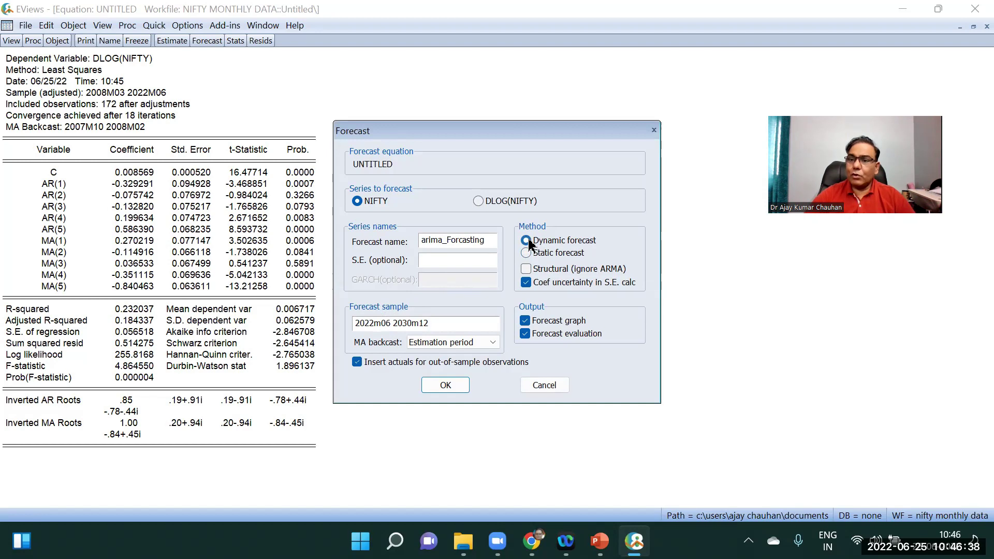
pyautogui.click(357, 362)
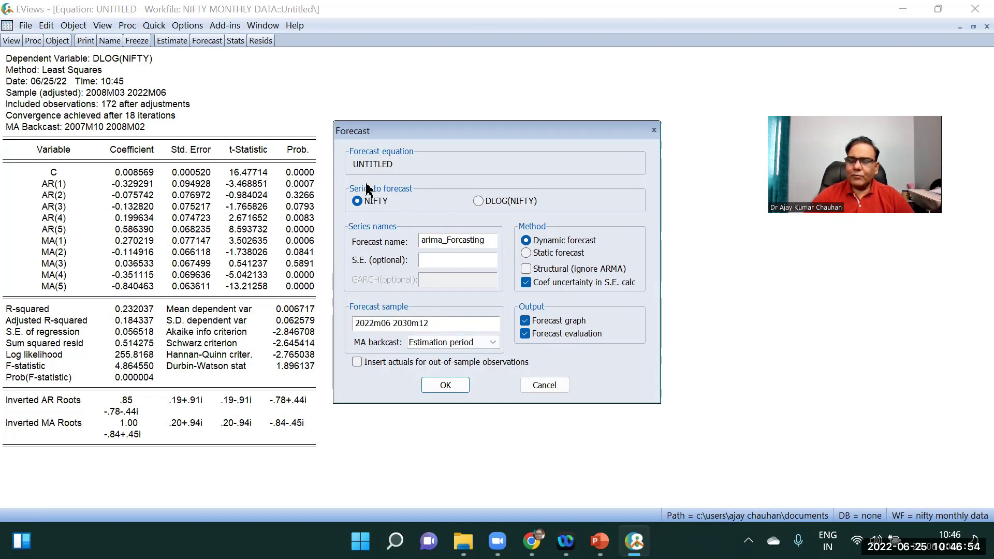
pyautogui.click(444, 384)
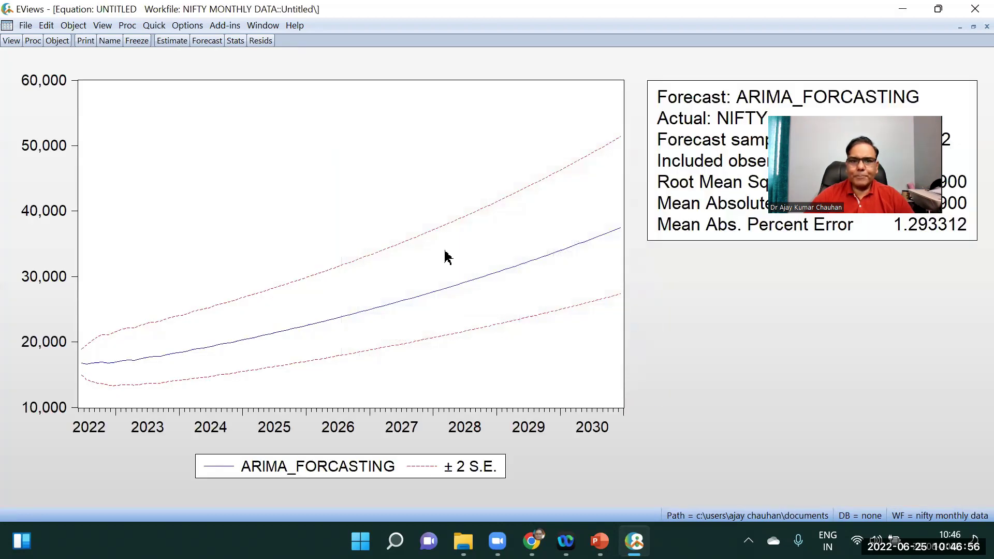
# Set aside the forecast equation without deleting it, and bring up the NIFTY MONTHLY DATA workfile
pyautogui.click(987, 26)
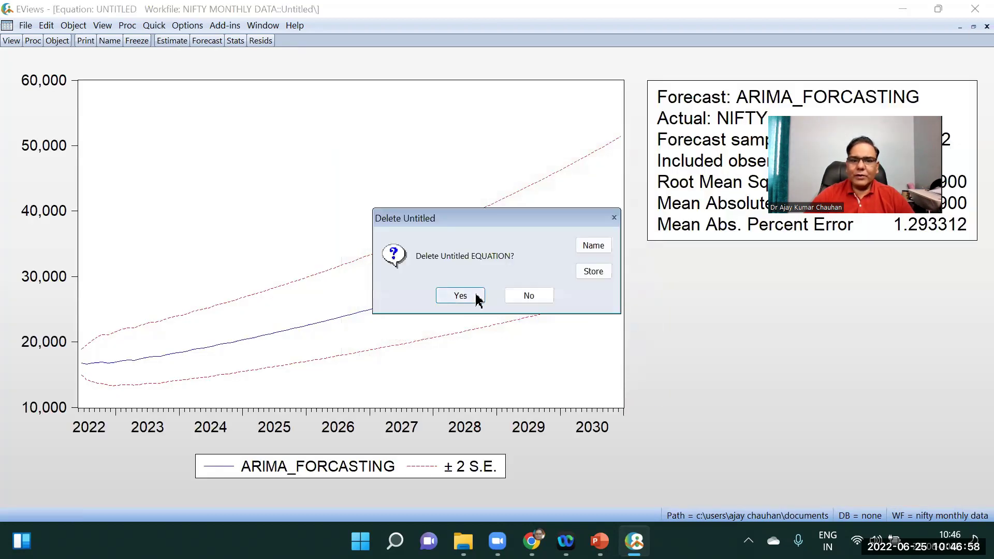
pyautogui.click(533, 299)
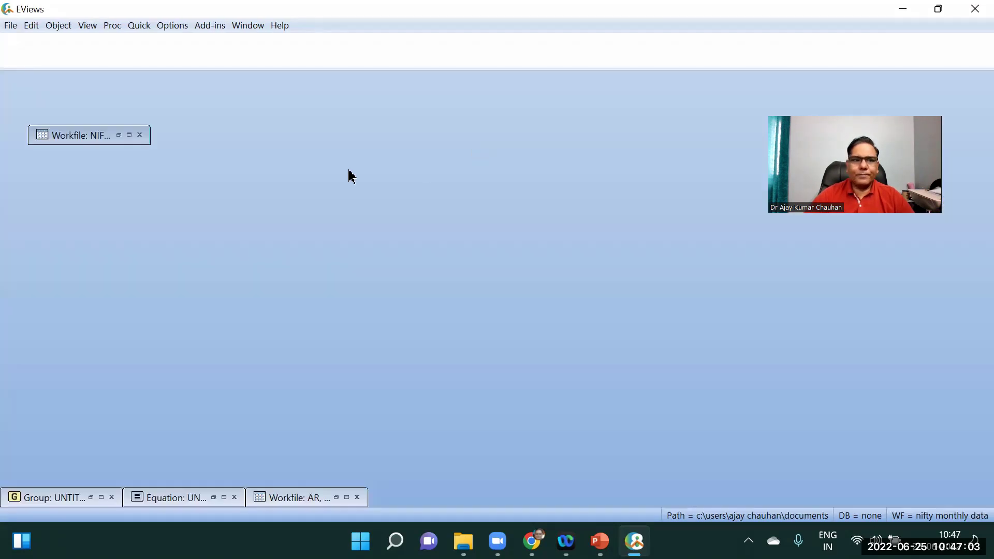
pyautogui.click(127, 136)
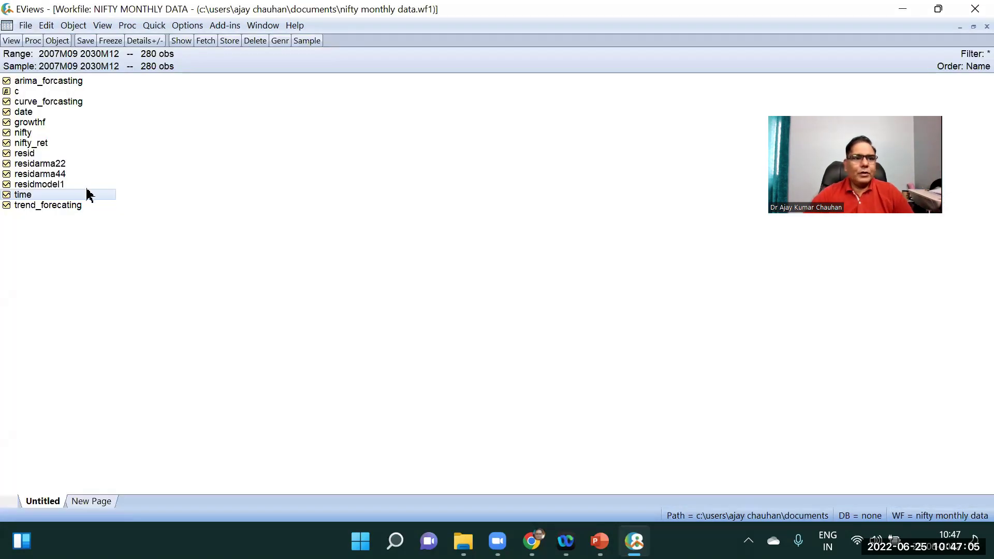
# Open arima_forcasting and nifty together as a group, deleting the previous untitled group
pyautogui.click(49, 81)
pyautogui.click(23, 135)
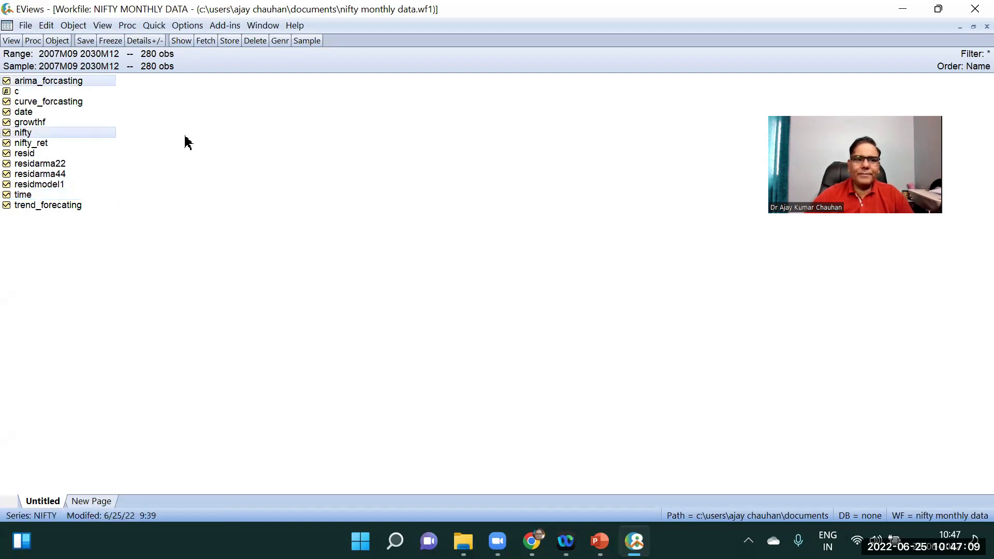
pyautogui.rightClick(99, 78)
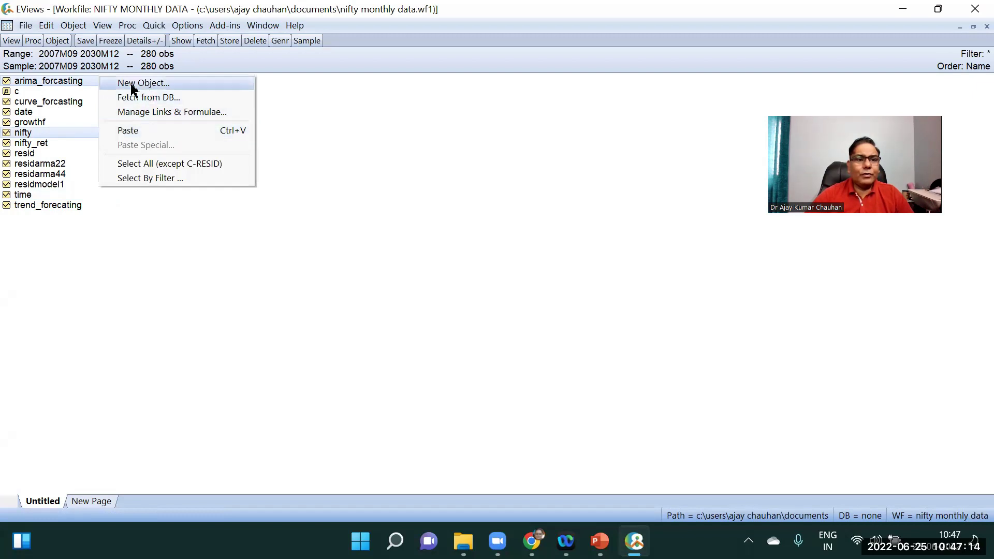
pyautogui.rightClick(58, 82)
pyautogui.moveTo(189, 88)
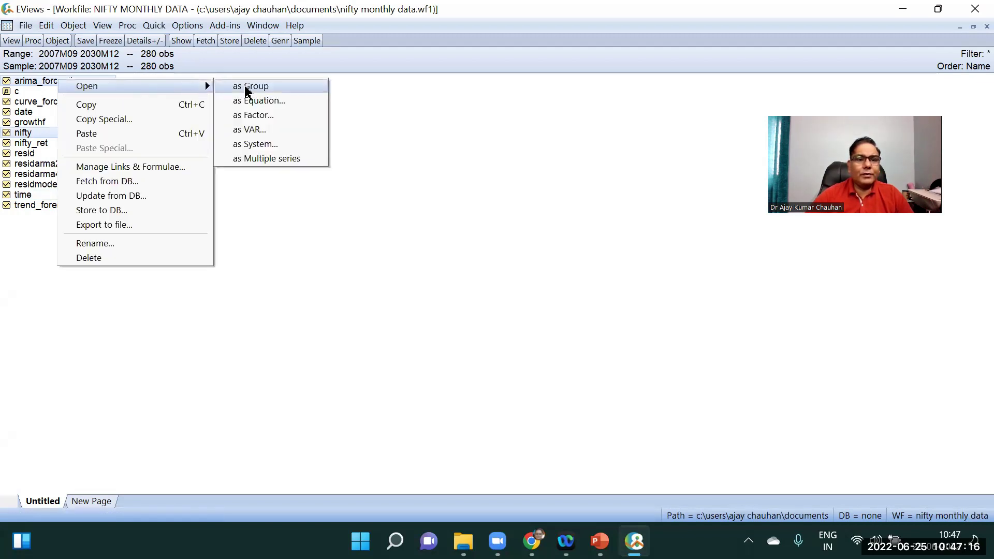
pyautogui.click(244, 86)
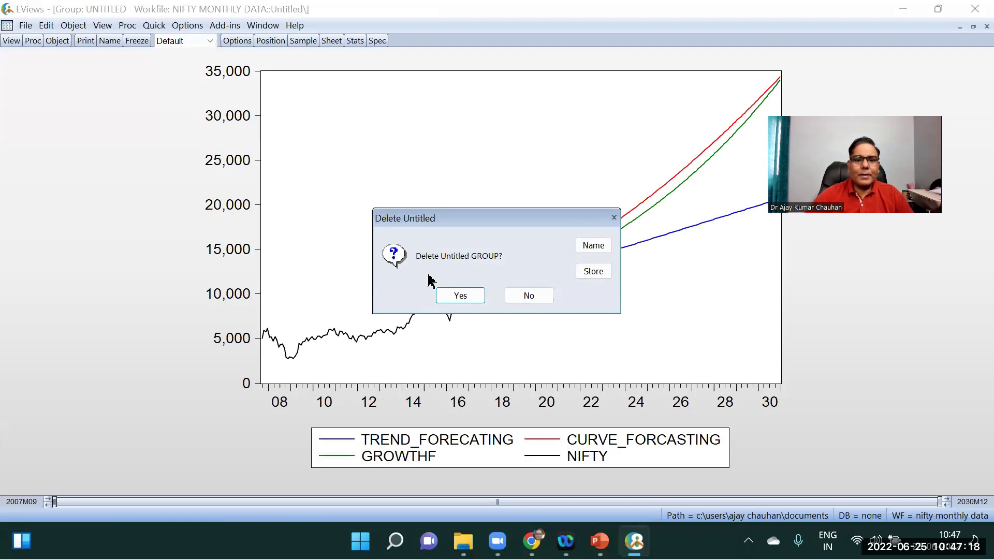
pyautogui.click(460, 295)
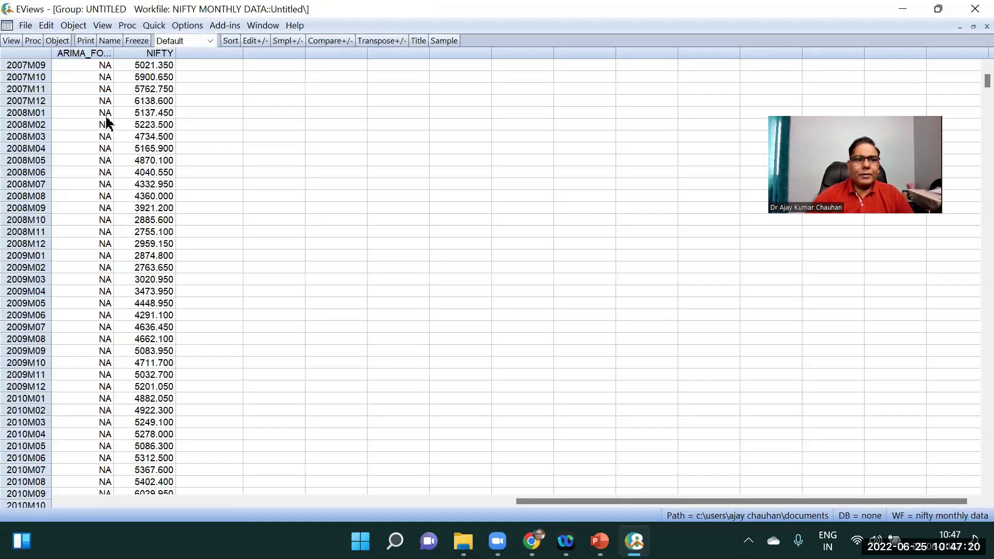
# Plot the arima_forcasting and nifty group as a Line & Symbol graph of raw data in a single graph
pyautogui.click(11, 41)
pyautogui.click(35, 99)
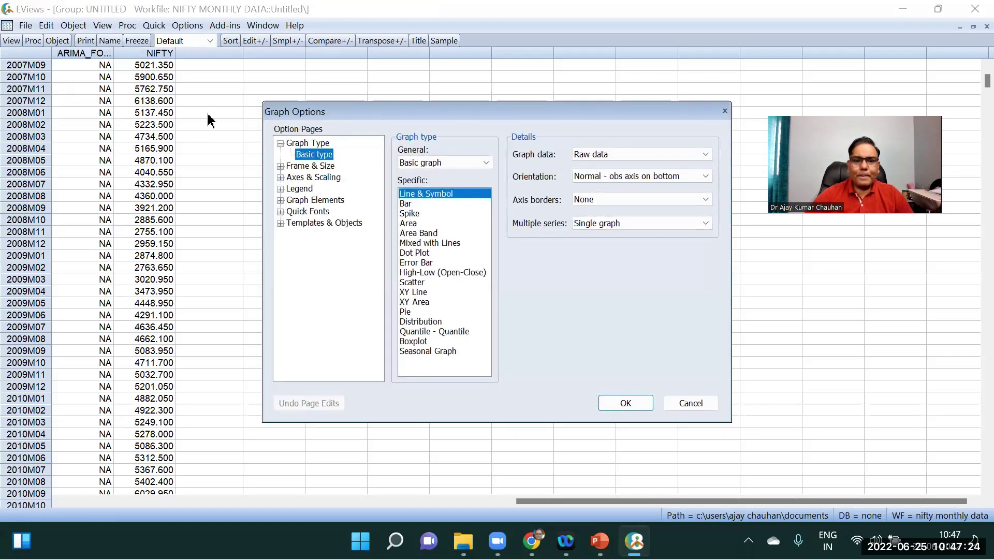
pyautogui.click(637, 406)
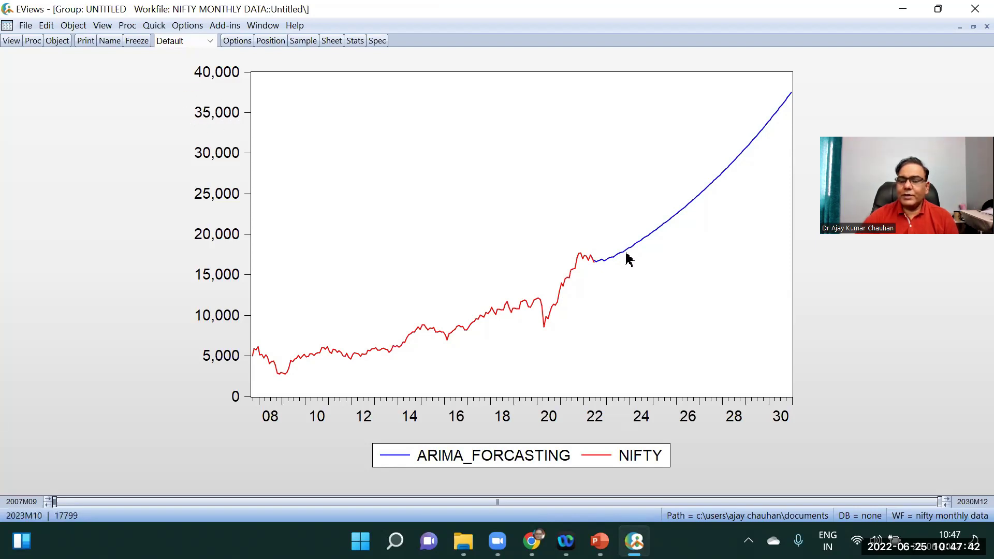
# Close the graph of arima_forcasting and nifty, deleting its untitled group
pyautogui.click(984, 26)
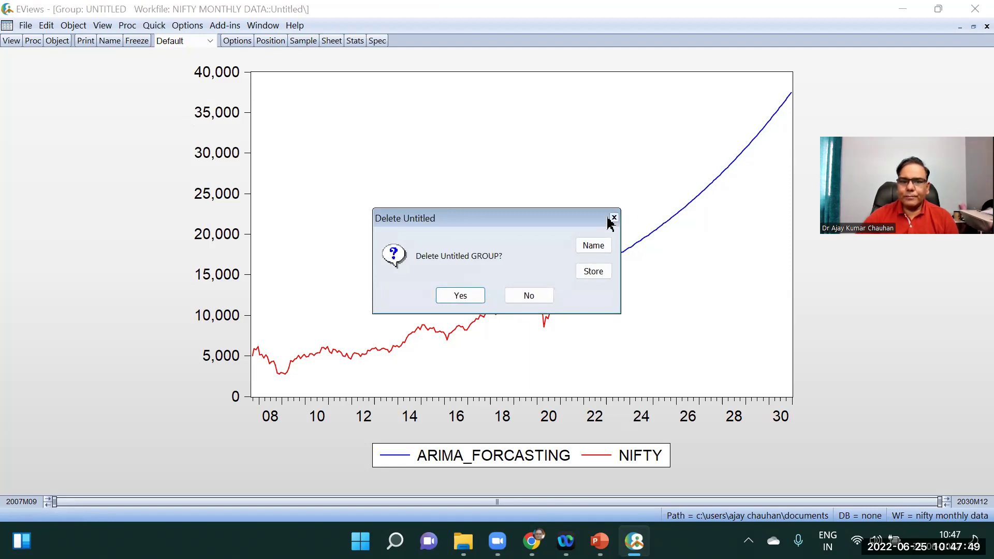
pyautogui.click(542, 296)
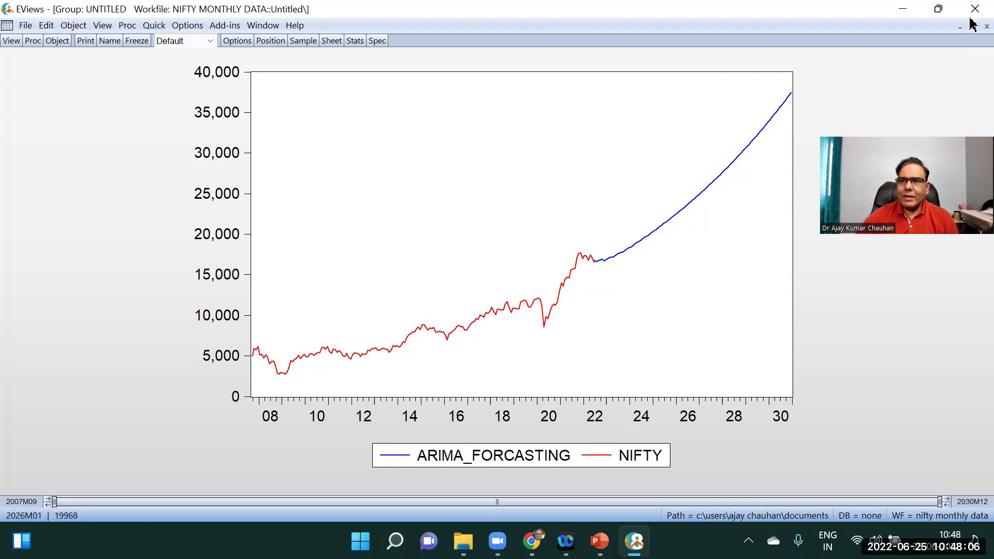
pyautogui.click(986, 26)
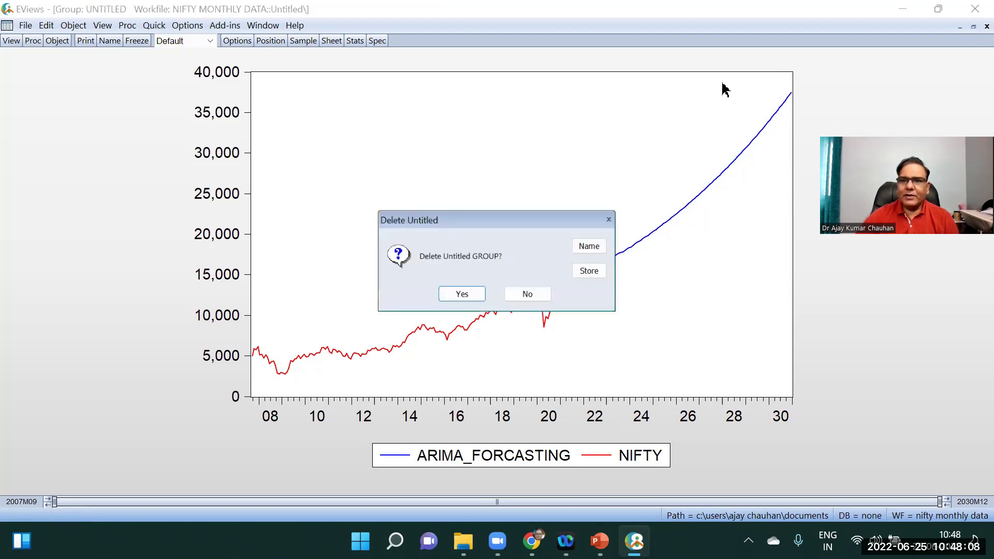
pyautogui.click(466, 297)
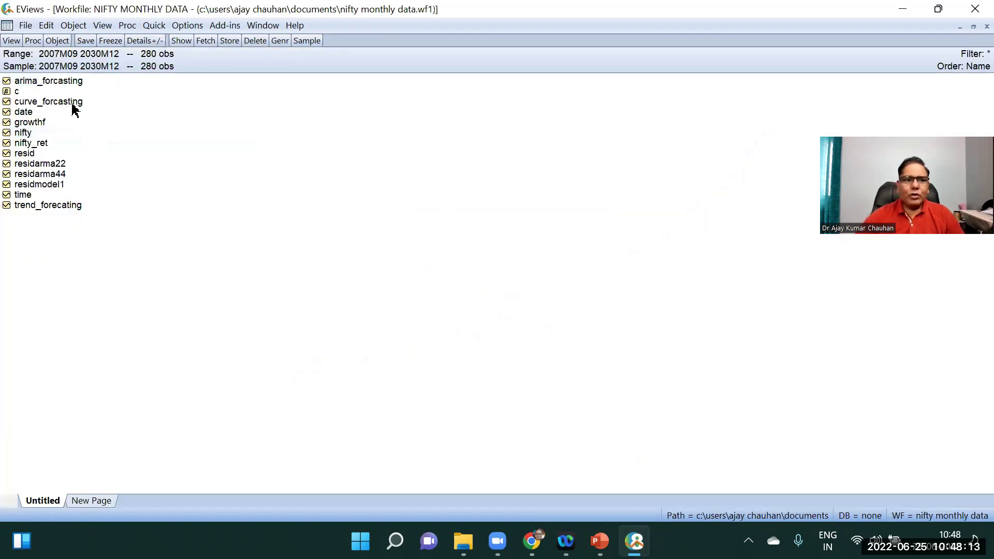
# Open arima_forcasting, curve_forcasting, growthf, trend_forecating and nifty together as a group
pyautogui.click(63, 81)
pyautogui.keyDown('ctrl'); pyautogui.click(61, 102); pyautogui.keyUp('ctrl')
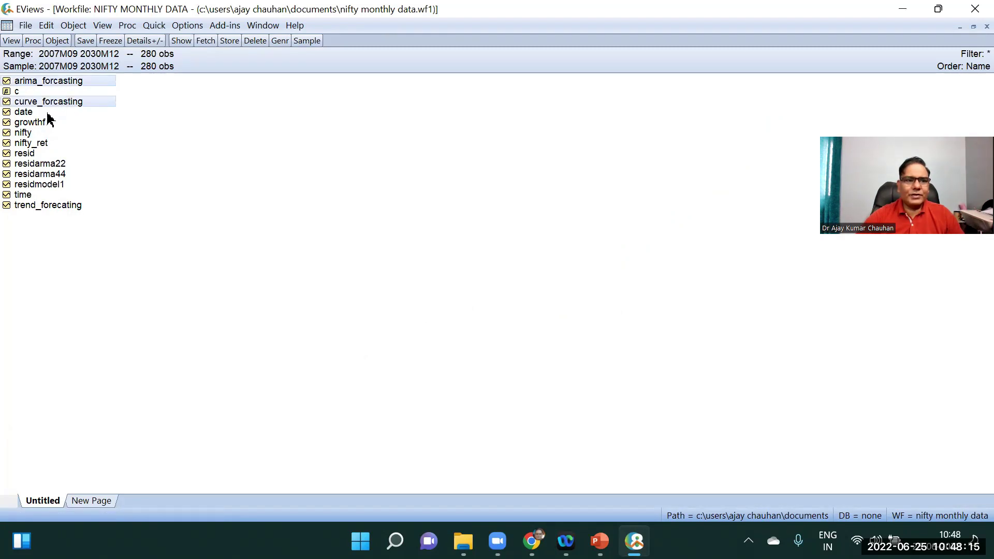
pyautogui.keyDown('ctrl'); pyautogui.click(41, 122); pyautogui.keyUp('ctrl')
pyautogui.keyDown('ctrl'); pyautogui.click(65, 206); pyautogui.keyUp('ctrl')
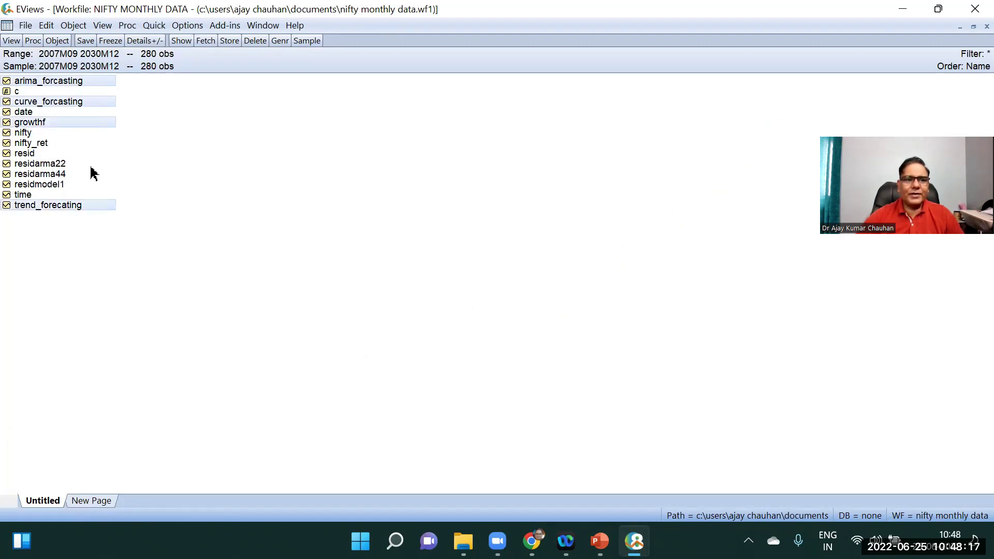
pyautogui.keyDown('ctrl'); pyautogui.click(65, 135); pyautogui.keyUp('ctrl')
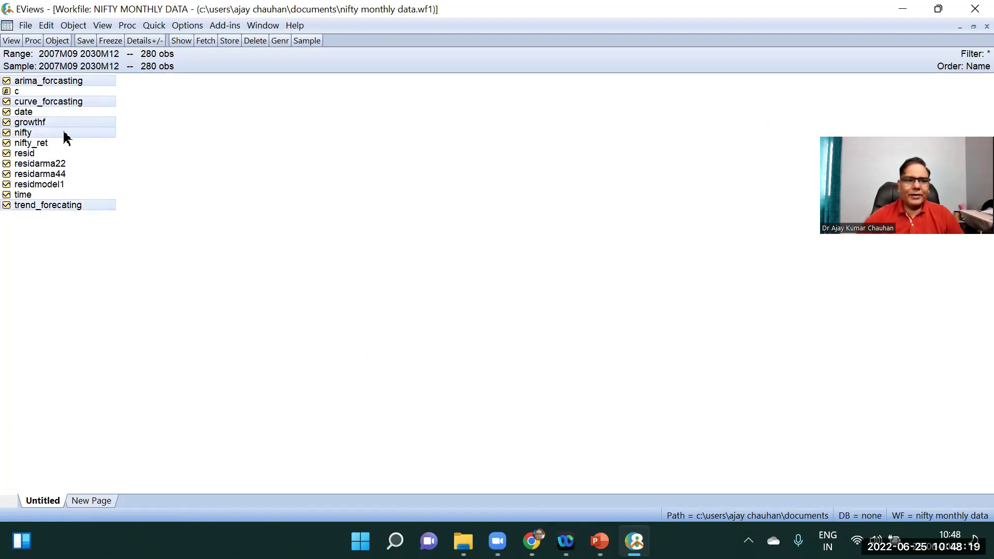
pyautogui.rightClick(91, 130)
pyautogui.moveTo(228, 134)
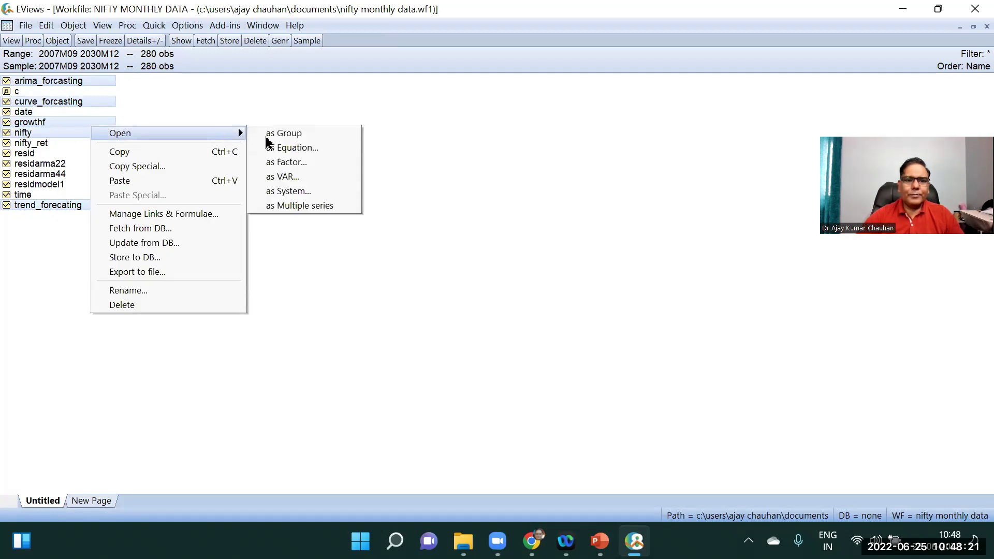
pyautogui.click(293, 133)
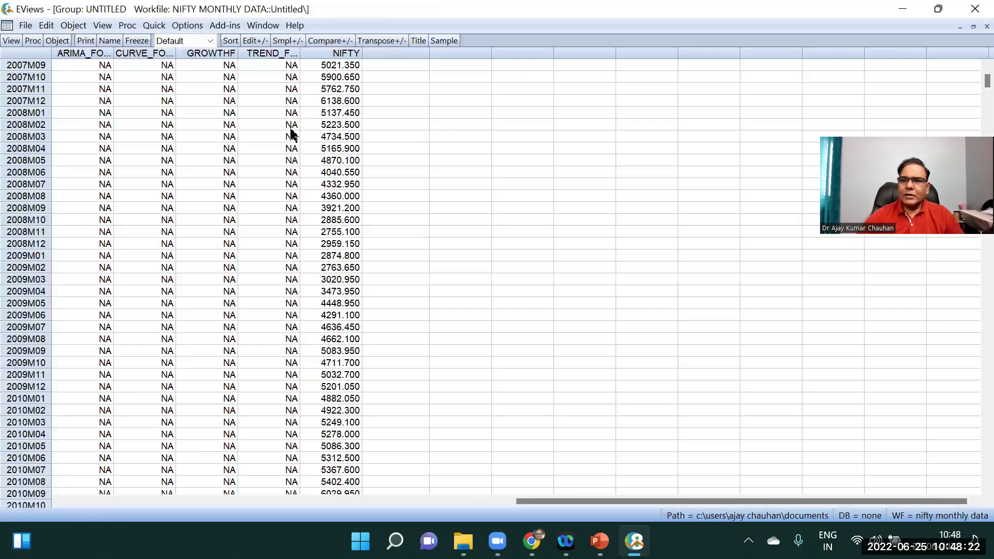
# Plot the five-series group as a single Line & Symbol graph and compare the four forecasts with NIFTY
pyautogui.click(11, 41)
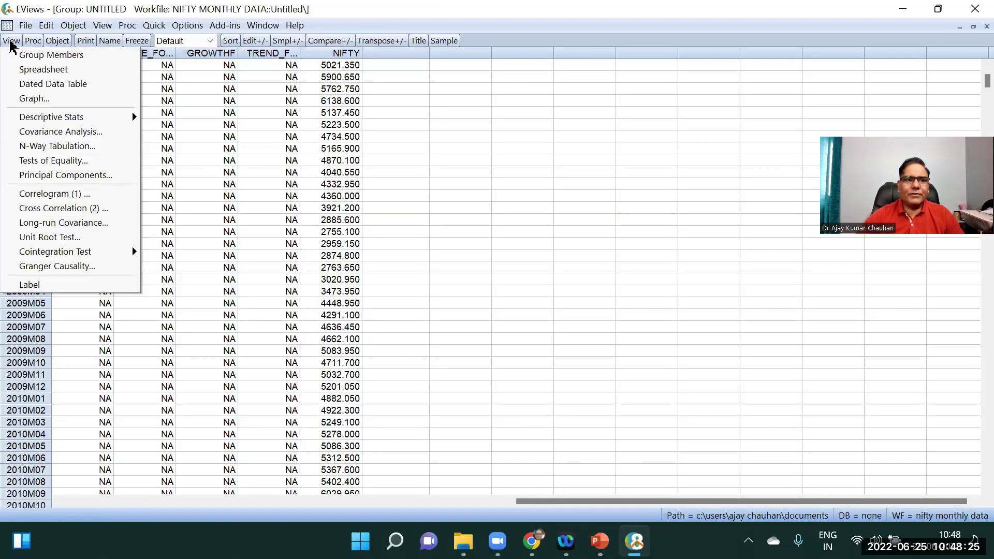
pyautogui.click(55, 99)
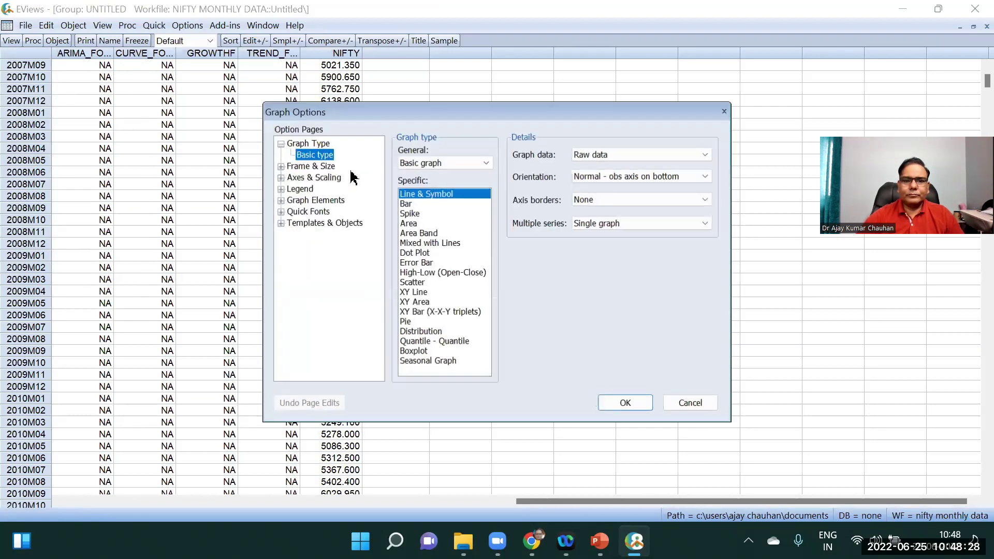
pyautogui.click(631, 402)
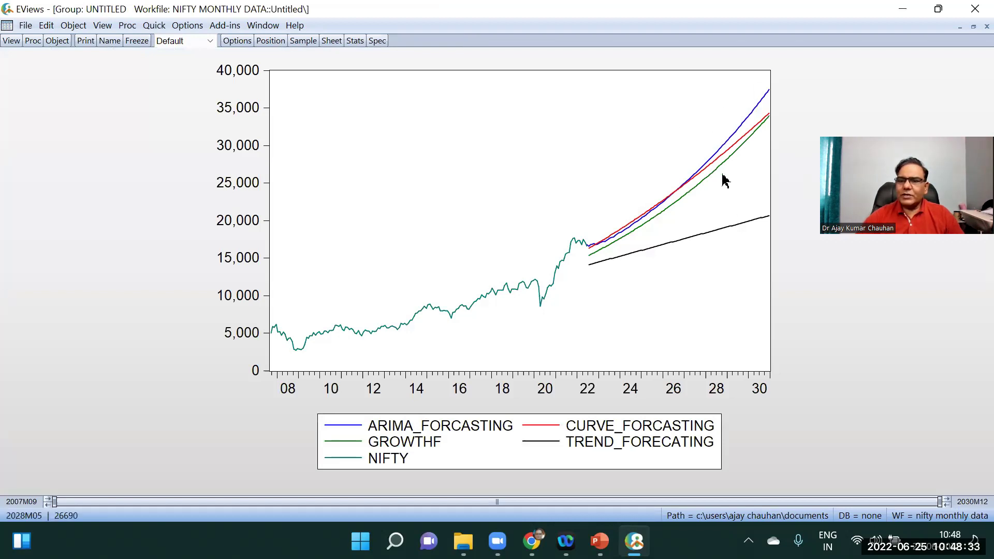
pyautogui.moveTo(770, 93)
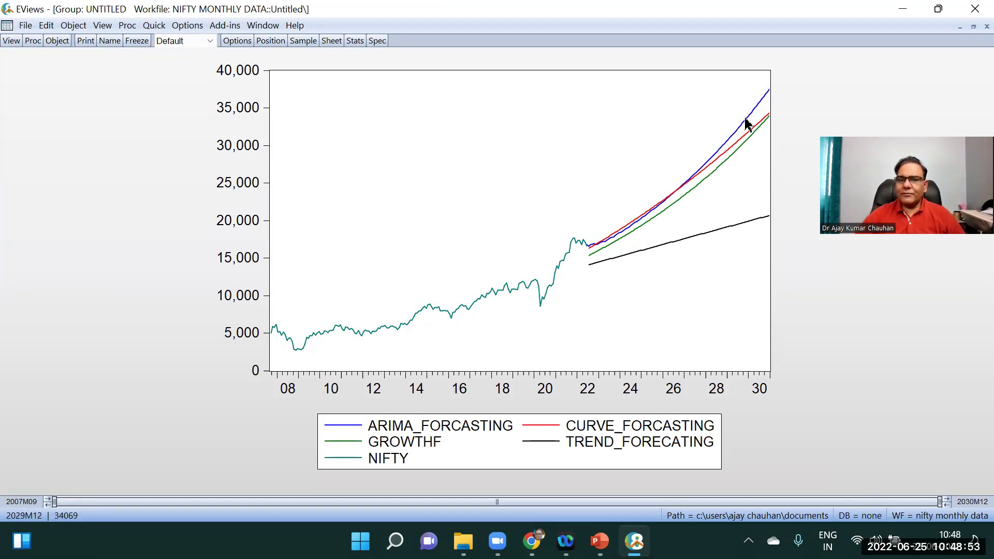
pyautogui.moveTo(747, 123)
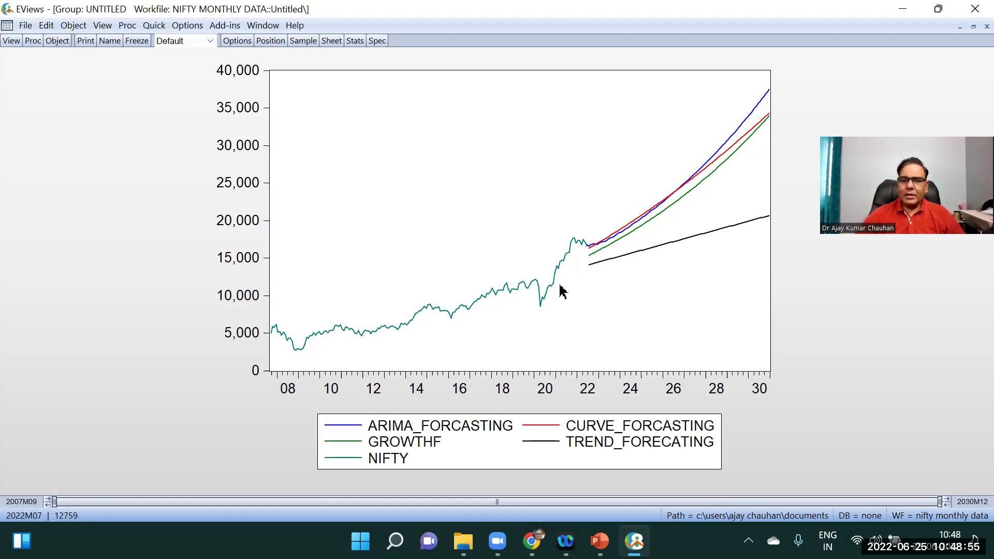
pyautogui.moveTo(585, 266)
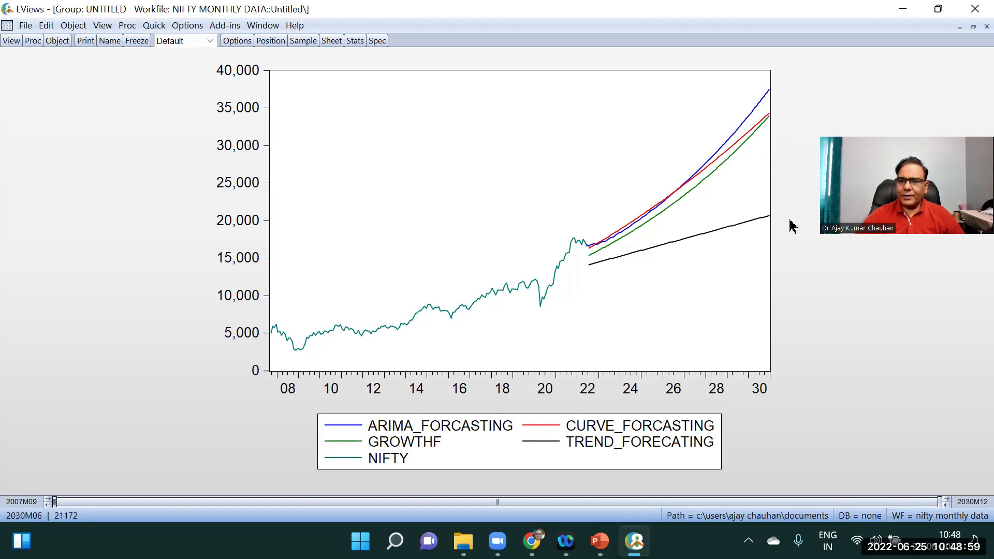
pyautogui.moveTo(660, 257)
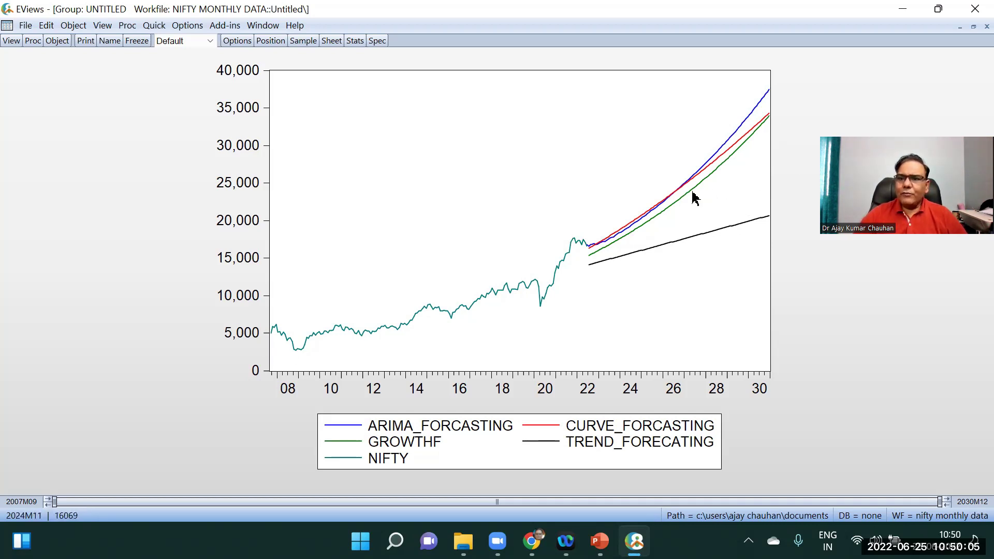
pyautogui.moveTo(690, 181)
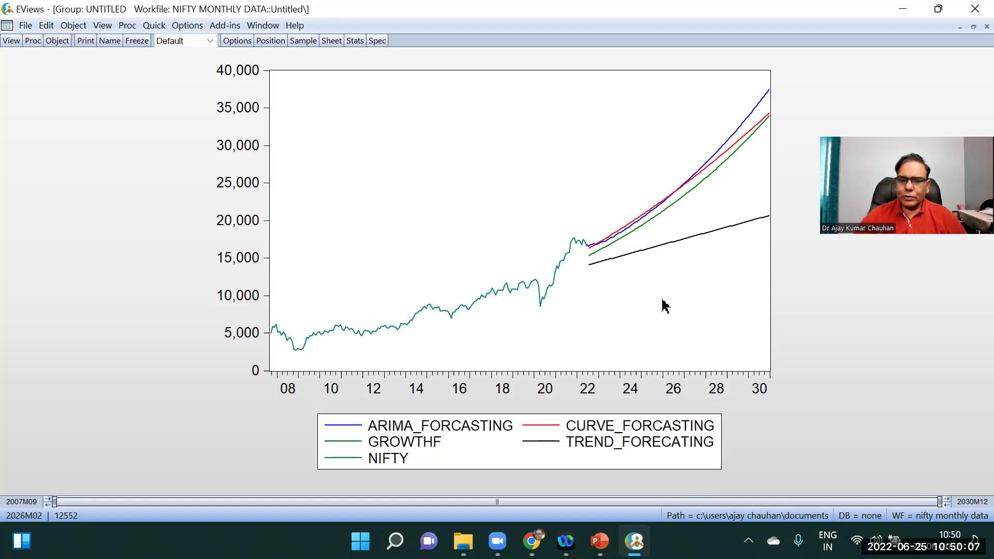
# Minimize the five-series group graph and the NIFTY MONTHLY DATA workfile
pyautogui.click(960, 26)
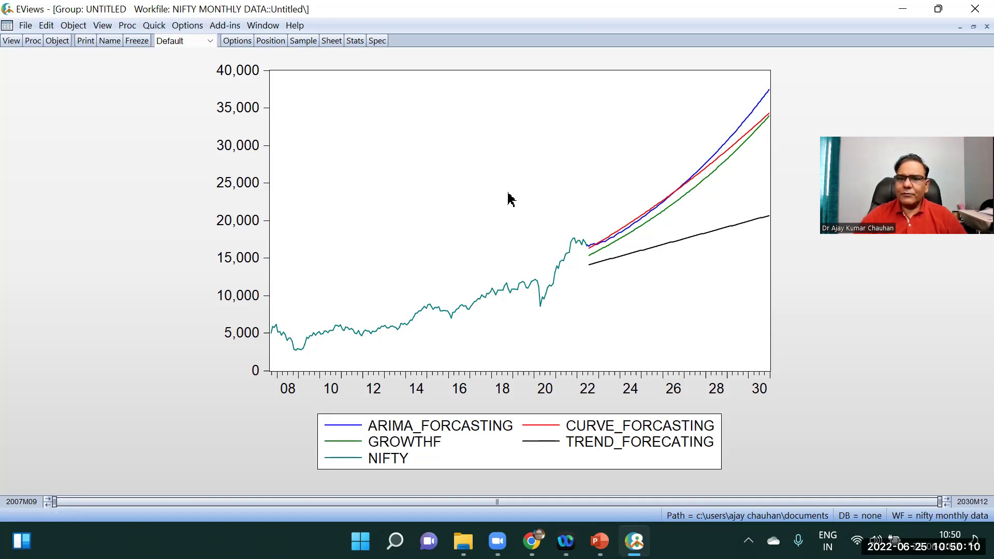
pyautogui.click(132, 136)
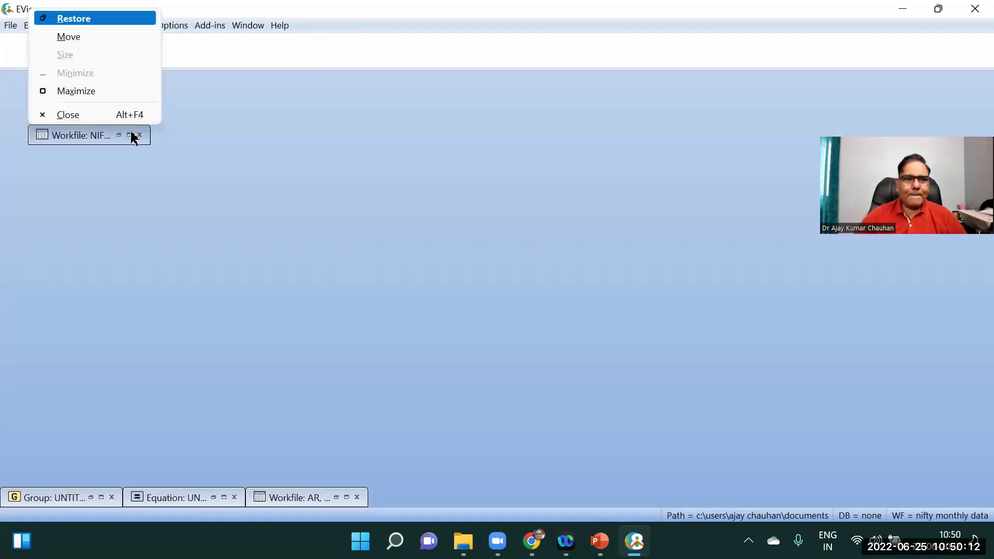
pyautogui.click(80, 20)
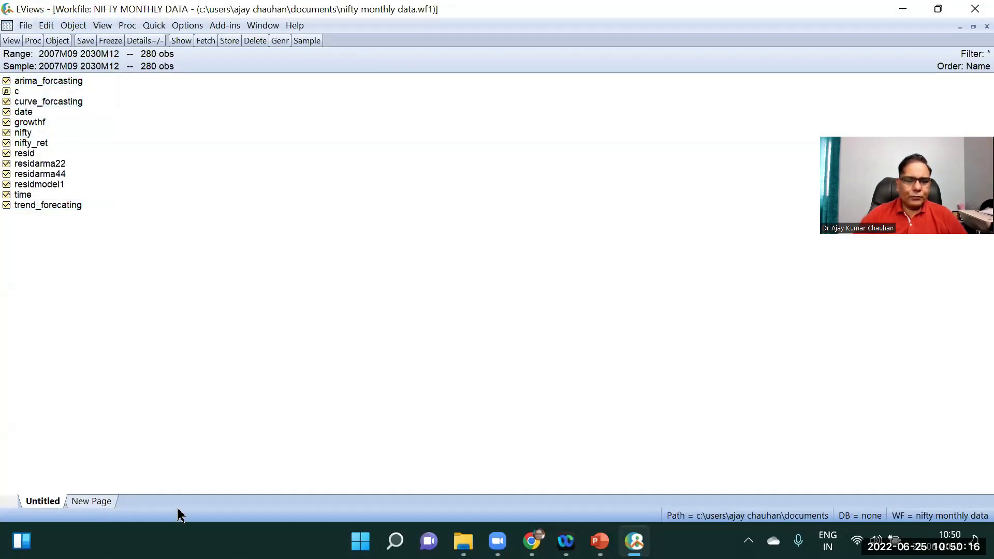
pyautogui.click(959, 26)
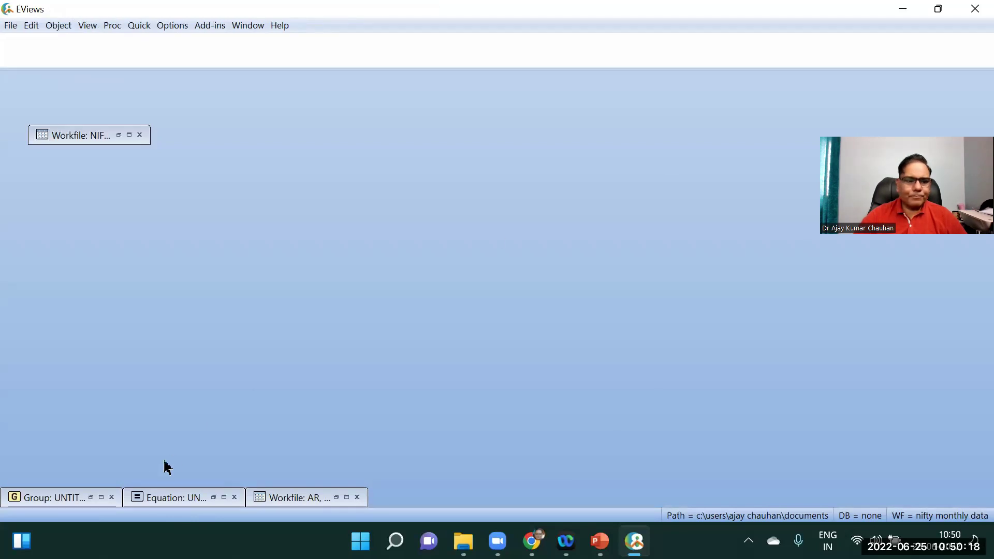
# Restore the minimized equation and re-estimate ARMA(5,5) for dlog(nifty) by least squares over 2007m09 2022m06
pyautogui.moveTo(162, 497); pyautogui.dragTo(177, 327)
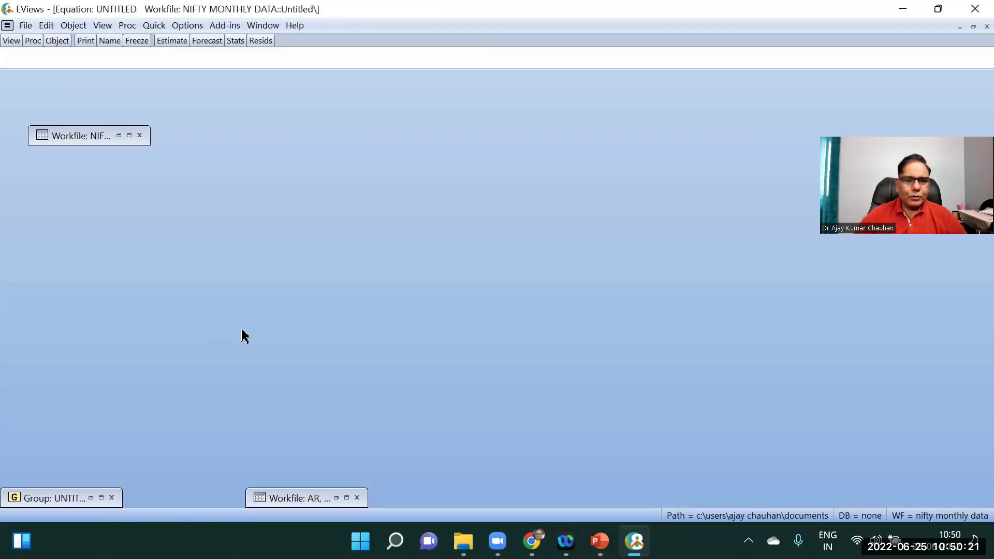
pyautogui.click(240, 328)
pyautogui.click(169, 45)
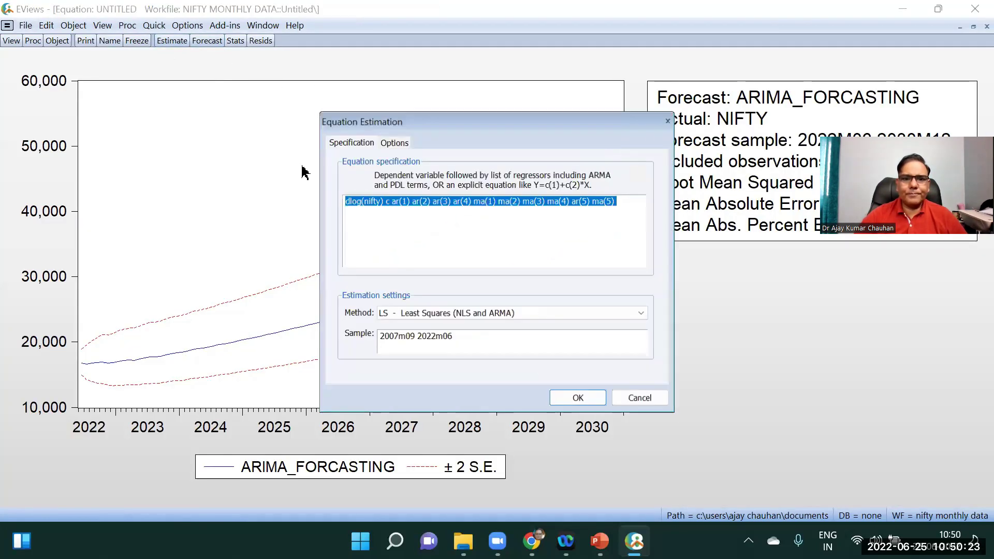
pyautogui.click(576, 405)
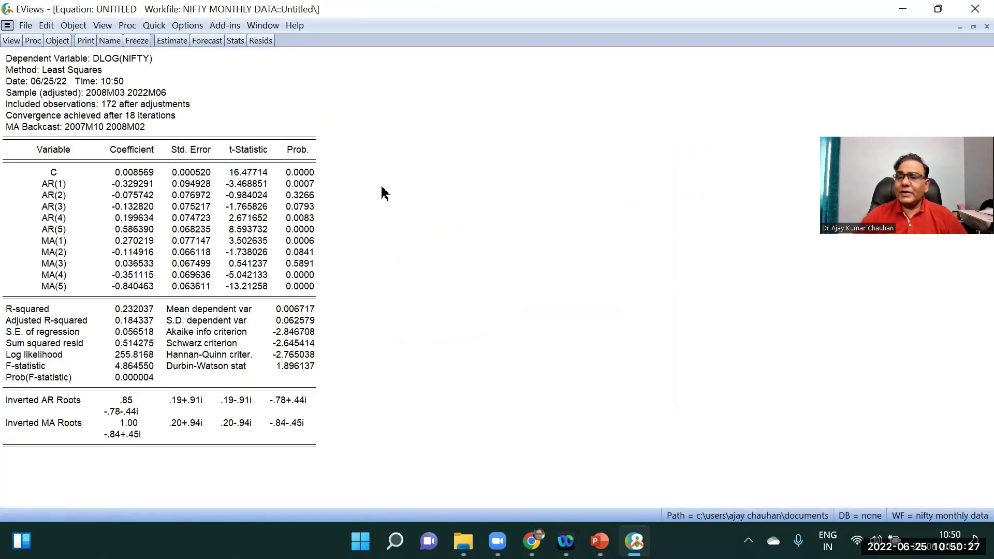
# Start a forecast of NIFTY from the ARMA equation and set the forecast sample to 2022m07 2022m08
pyautogui.click(164, 42)
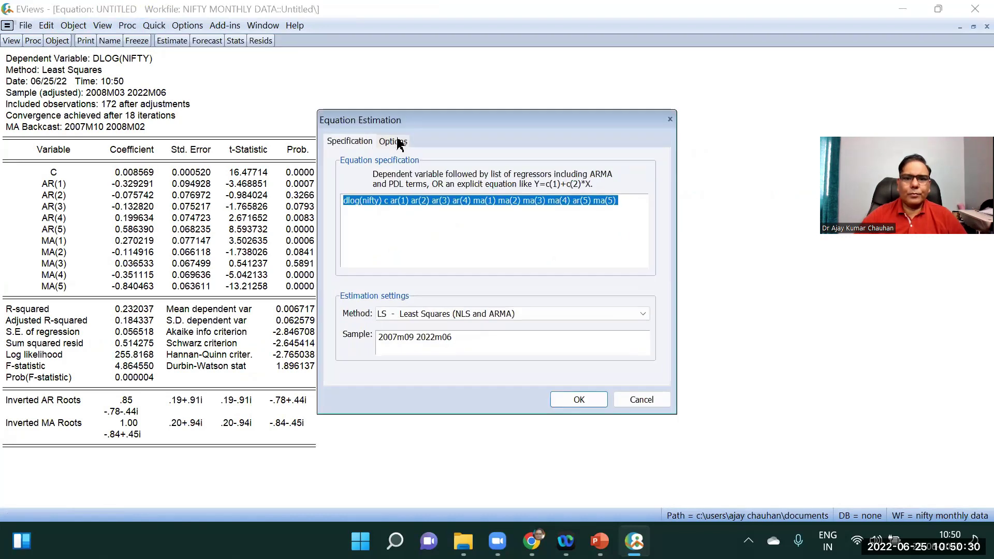
pyautogui.click(670, 120)
pyautogui.click(209, 41)
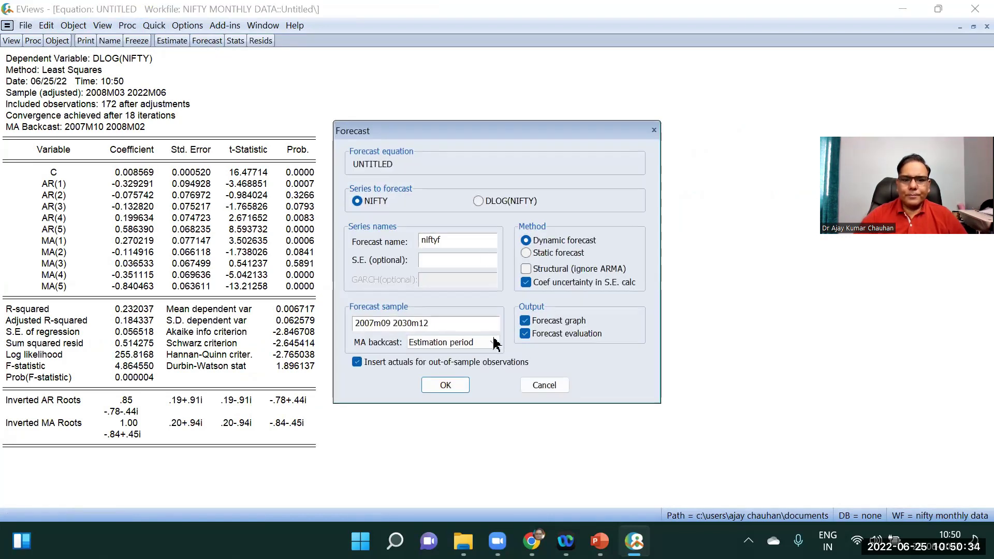
pyautogui.click(373, 324)
pyautogui.press('BackSpace')
pyautogui.press('BackSpace')
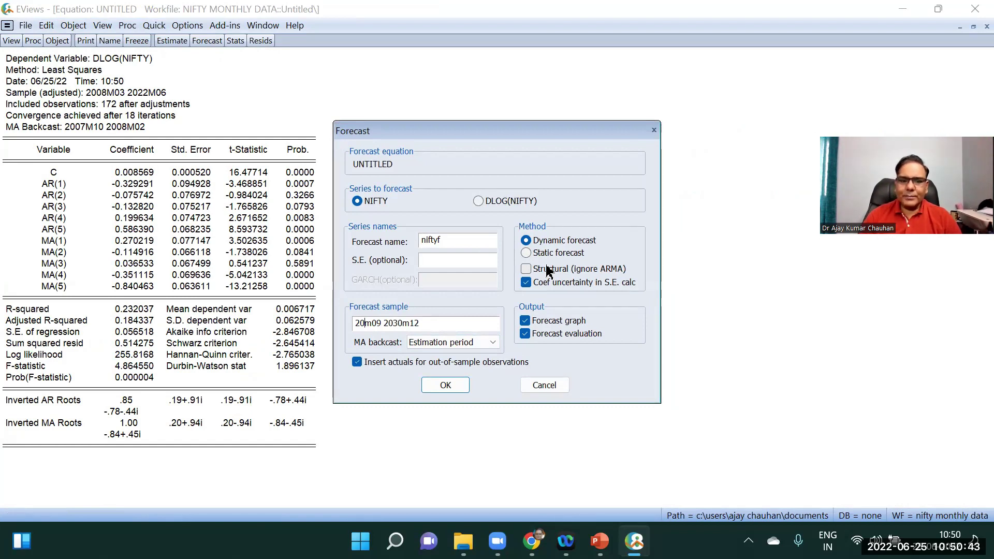
pyautogui.write('22')
pyautogui.press('Delete')
pyautogui.press('Delete')
pyautogui.write('06')
pyautogui.press('BackSpace')
pyautogui.write('7')
pyautogui.press('Right')
pyautogui.press('Right')
pyautogui.press('Right')
pyautogui.press('Delete')
pyautogui.press('Delete')
pyautogui.write('22')
pyautogui.press('Left')
pyautogui.press('BackSpace')
pyautogui.write('0')
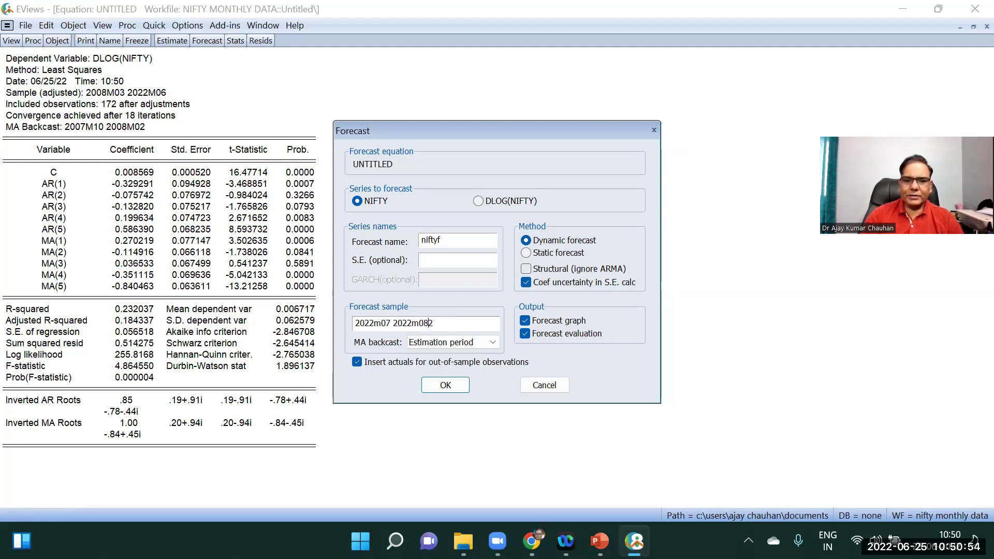
pyautogui.write('8')
pyautogui.press('Delete')
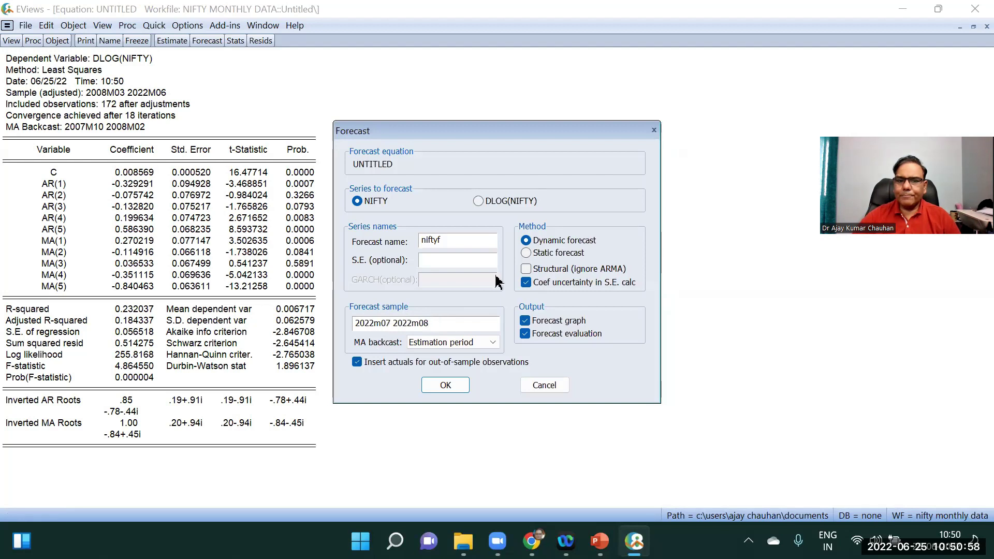
# Try to run the forecast with the static method, saving it as arima static
pyautogui.click(526, 253)
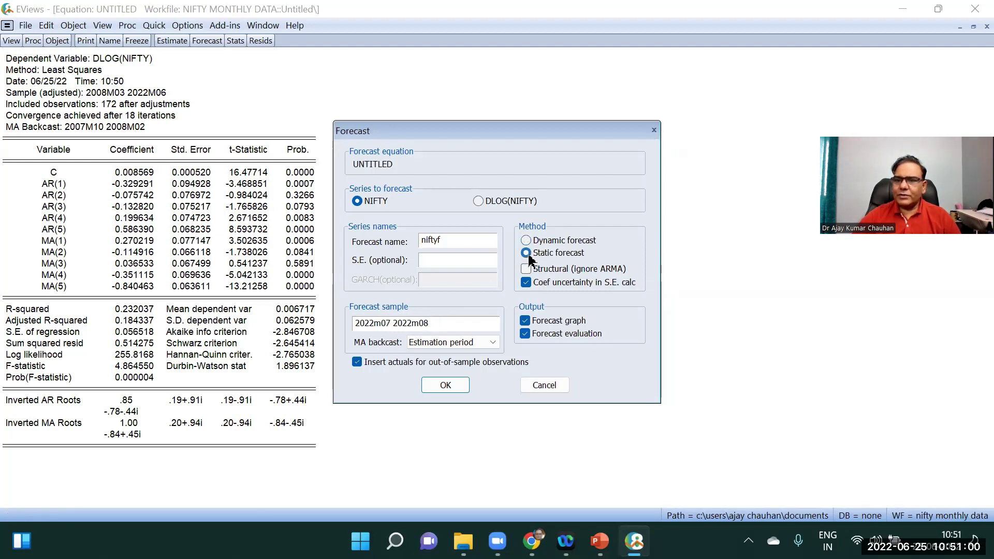
pyautogui.moveTo(464, 241); pyautogui.dragTo(417, 240)
pyautogui.write('s')
pyautogui.press('BackSpace')
pyautogui.write('arima static')
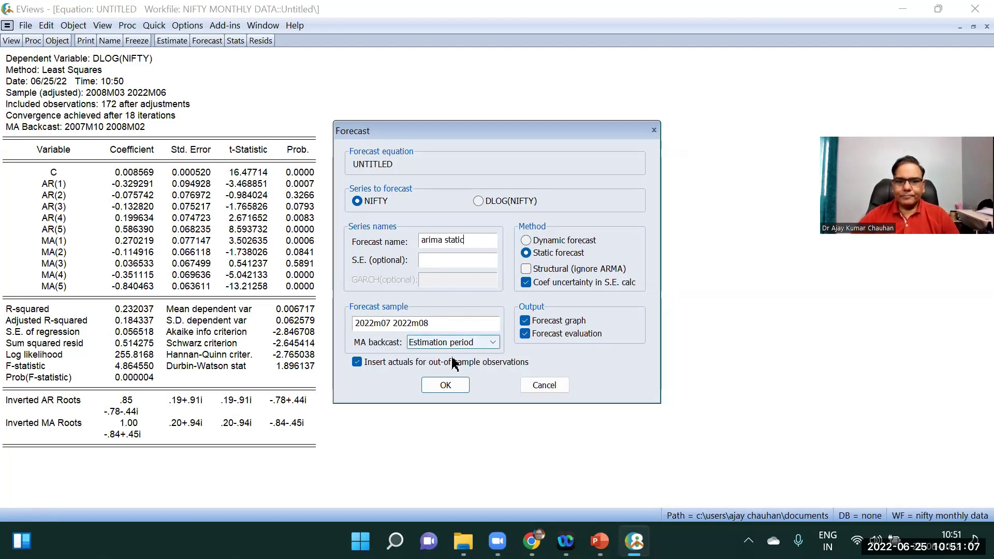
pyautogui.click(446, 385)
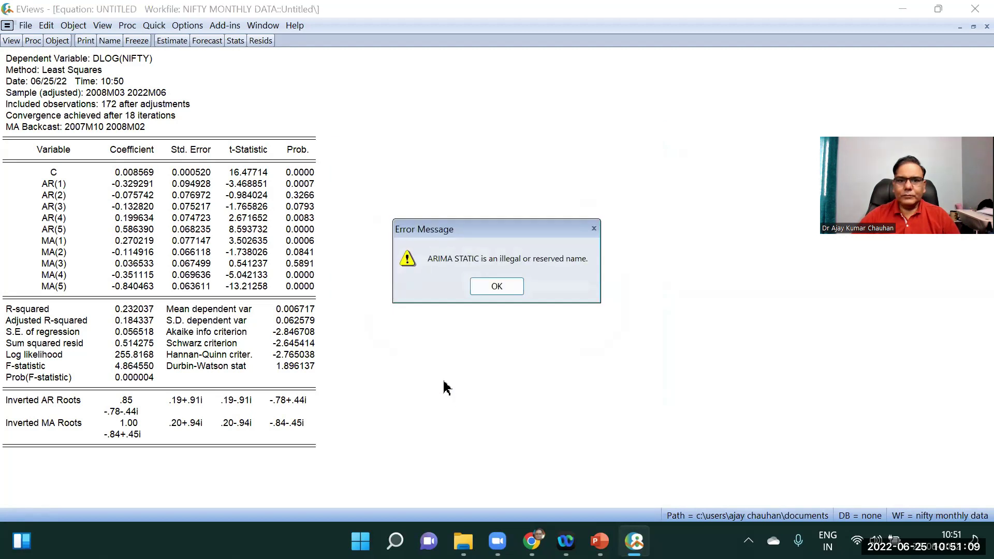
pyautogui.click(498, 287)
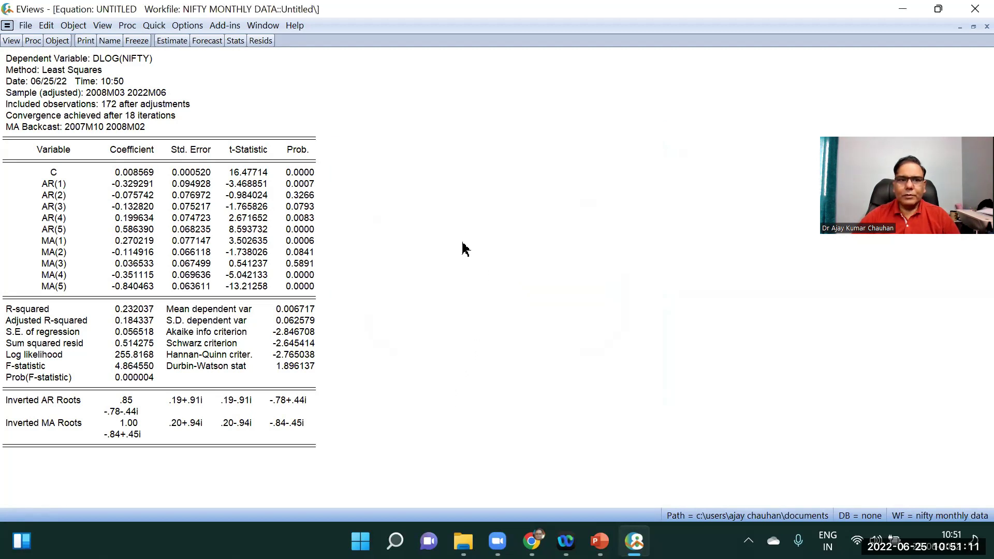
# Start the NIFTY forecast again and name the forecast series arima_static
pyautogui.click(208, 40)
pyautogui.click(443, 239)
pyautogui.press('BackSpace')
pyautogui.press('BackSpace')
pyautogui.press('BackSpace')
pyautogui.press('BackSpace')
pyautogui.press('BackSpace')
pyautogui.press('BackSpace')
pyautogui.write('a')
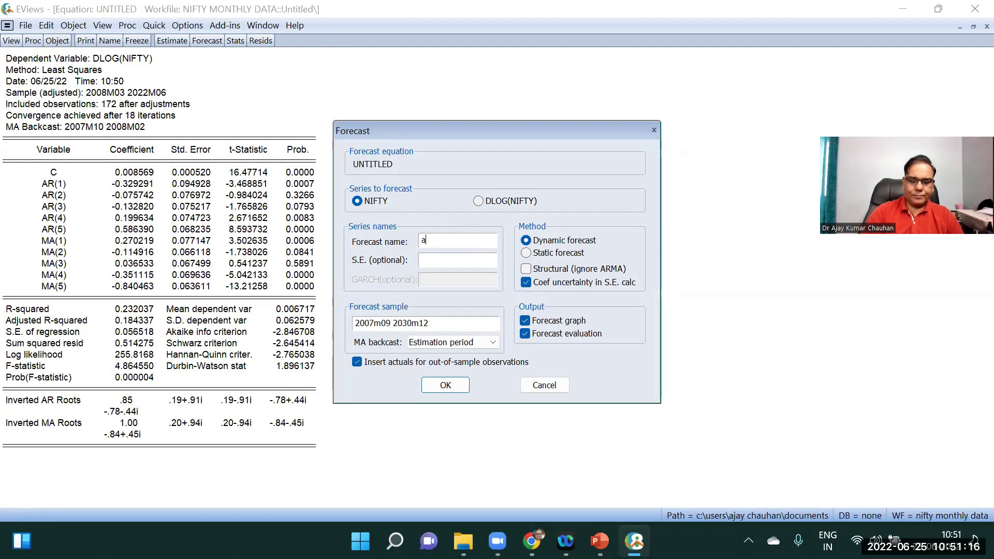
pyautogui.write('rima_static')
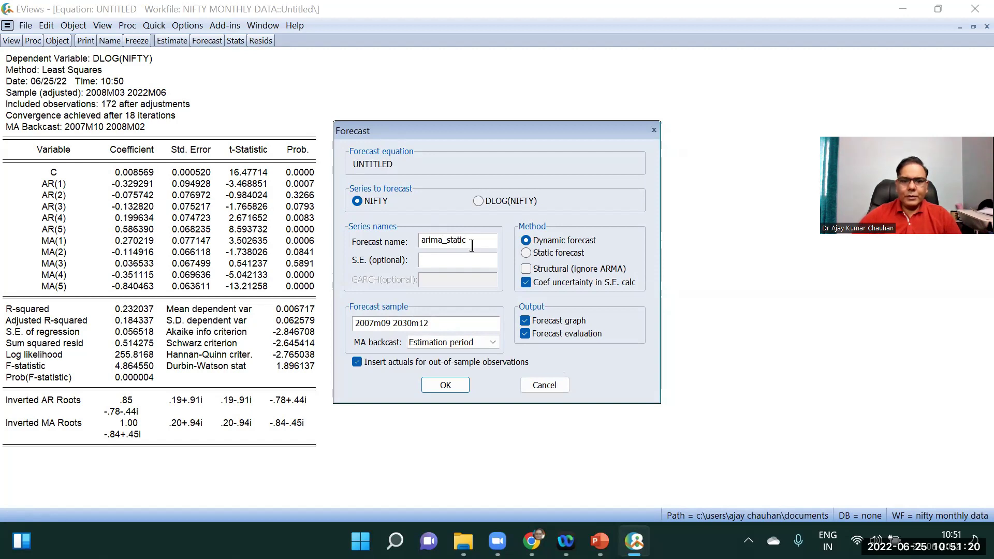
# Set the forecast sample to 2022m07 2022m07 and run the dynamic forecast
pyautogui.click(376, 322)
pyautogui.press('BackSpace')
pyautogui.press('BackSpace')
pyautogui.write('22')
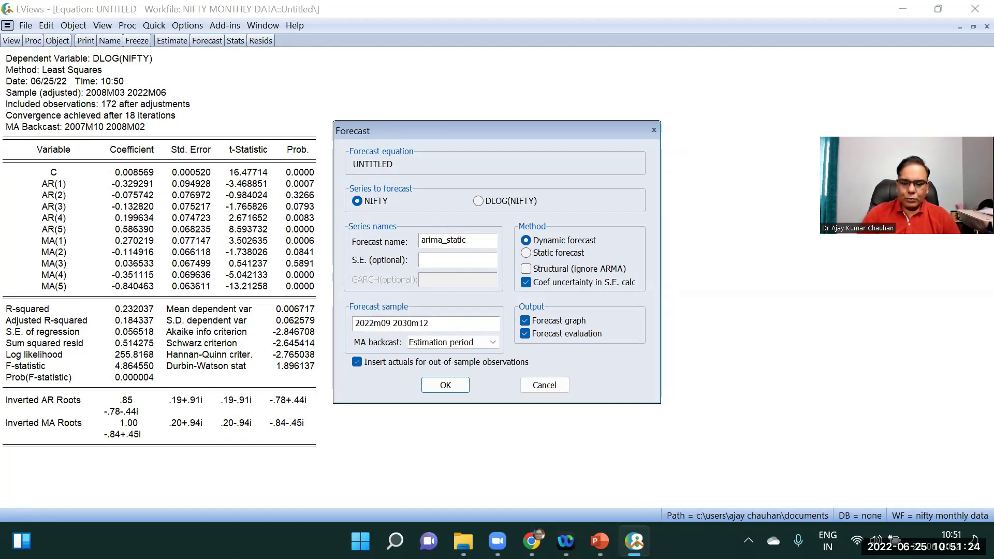
pyautogui.press('Delete')
pyautogui.write('6')
pyautogui.press('Right')
pyautogui.press('Right')
pyautogui.press('Right')
pyautogui.write('2m')
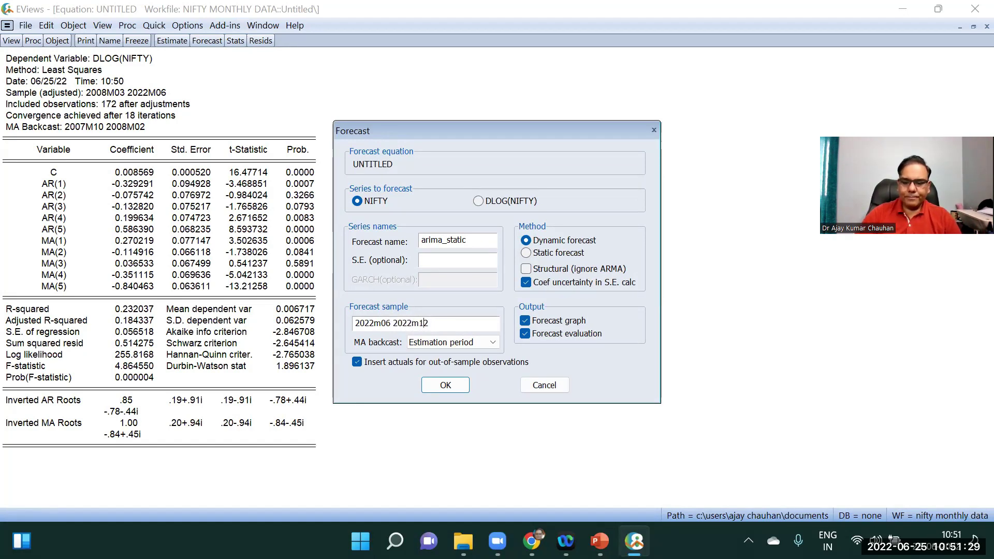
pyautogui.write('07')
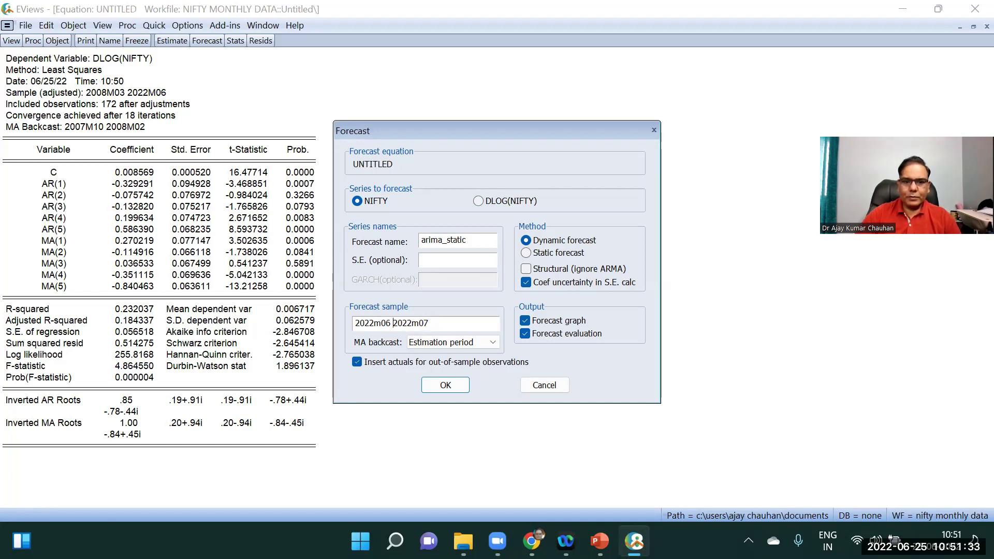
pyautogui.press('BackSpace')
pyautogui.write('7')
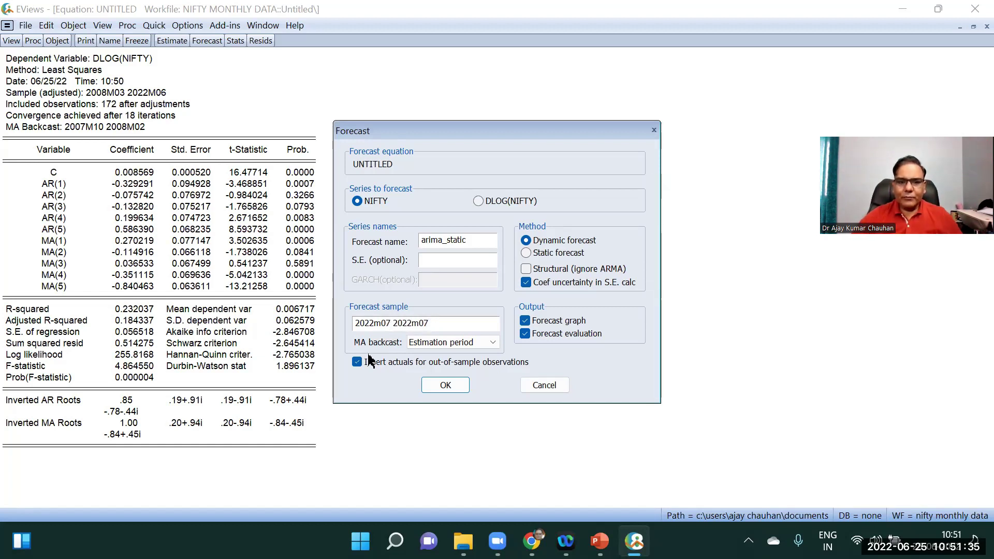
pyautogui.click(445, 384)
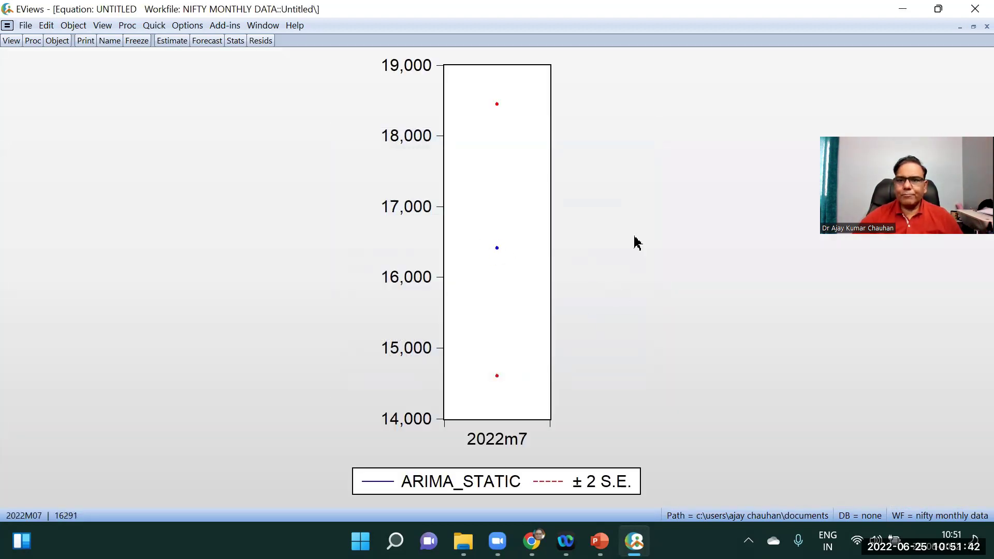
# Open the arima_static series from the NIFTY MONTHLY DATA workfile and examine its 2022M07 value
pyautogui.click(960, 27)
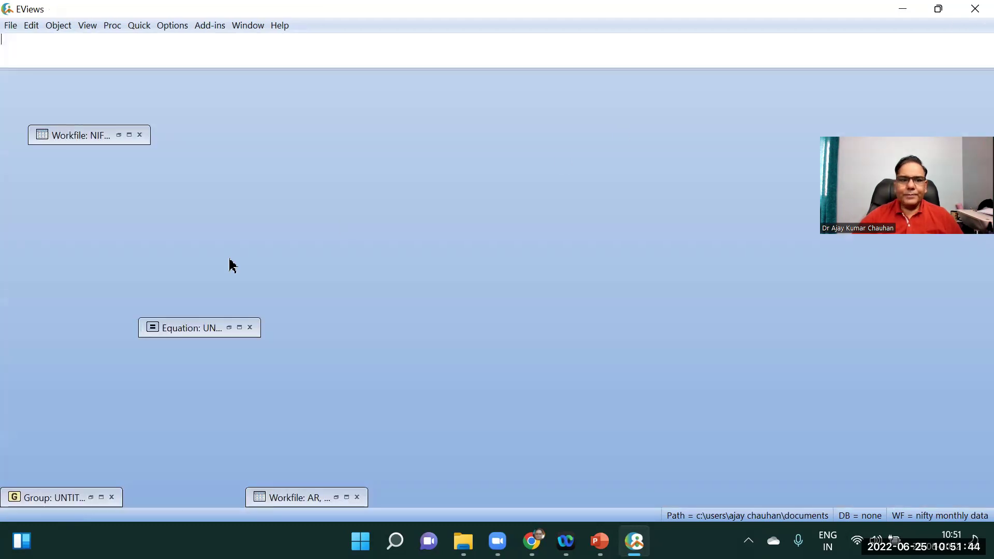
pyautogui.click(129, 136)
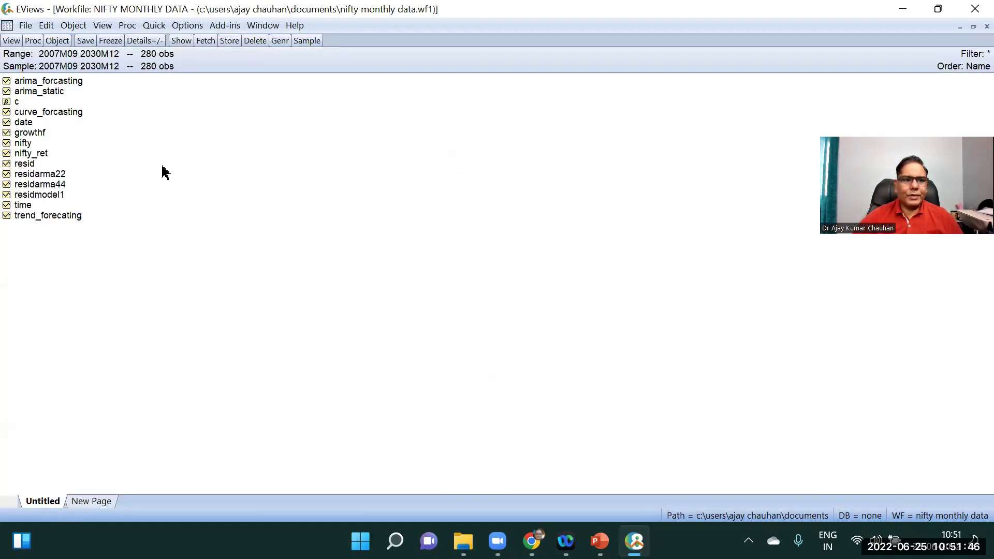
pyautogui.click(43, 95)
pyautogui.doubleClick(44, 95)
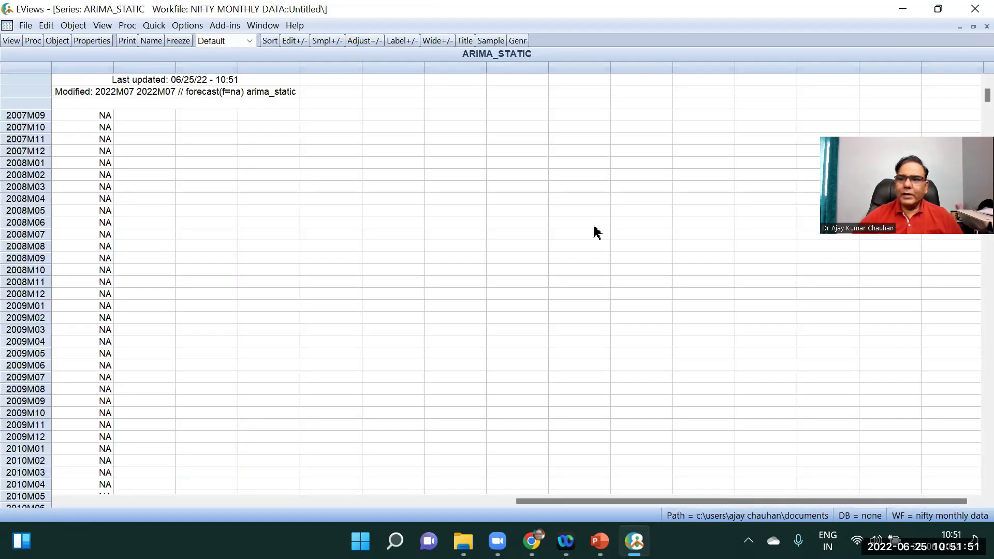
pyautogui.moveTo(972, 98); pyautogui.dragTo(969, 351)
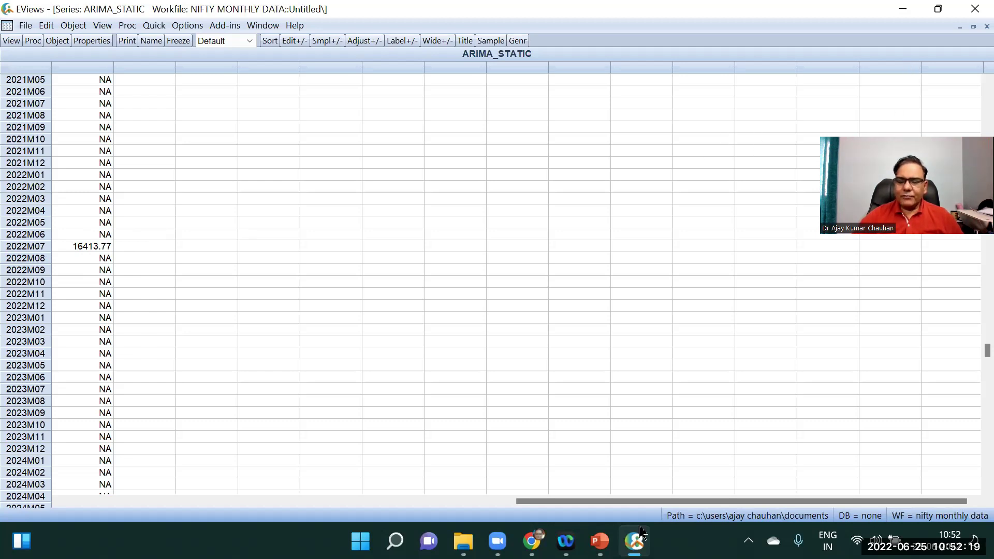
# Switch to the PowerPoint presentation and review the diagnostic checking slides through slide 31
pyautogui.click(634, 541)
pyautogui.scroll(-2, 973, 399)
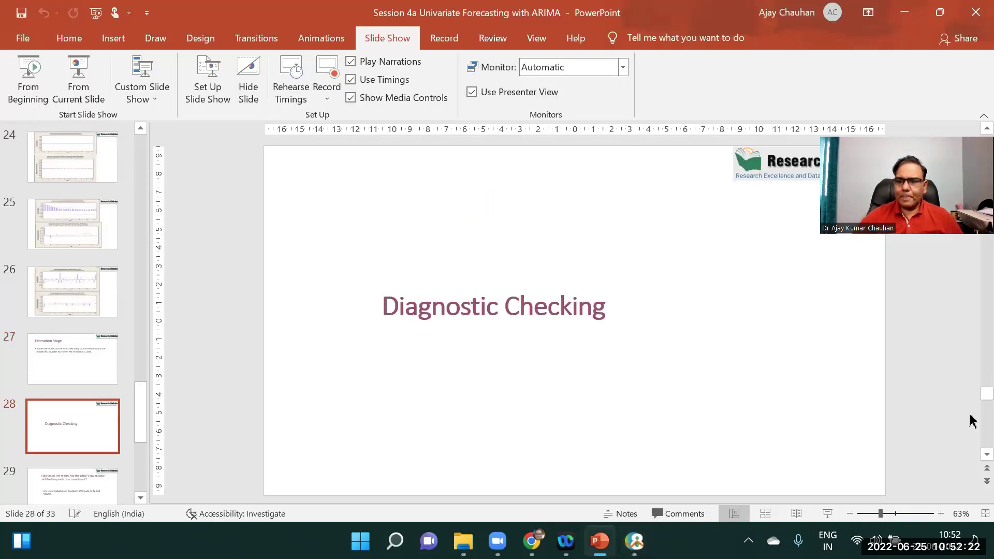
pyautogui.scroll(-3, 970, 440)
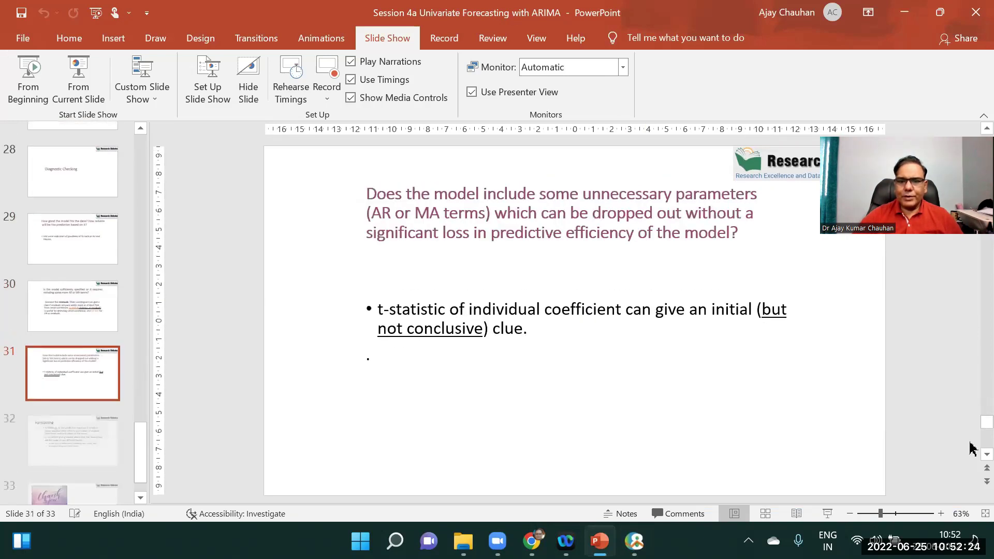
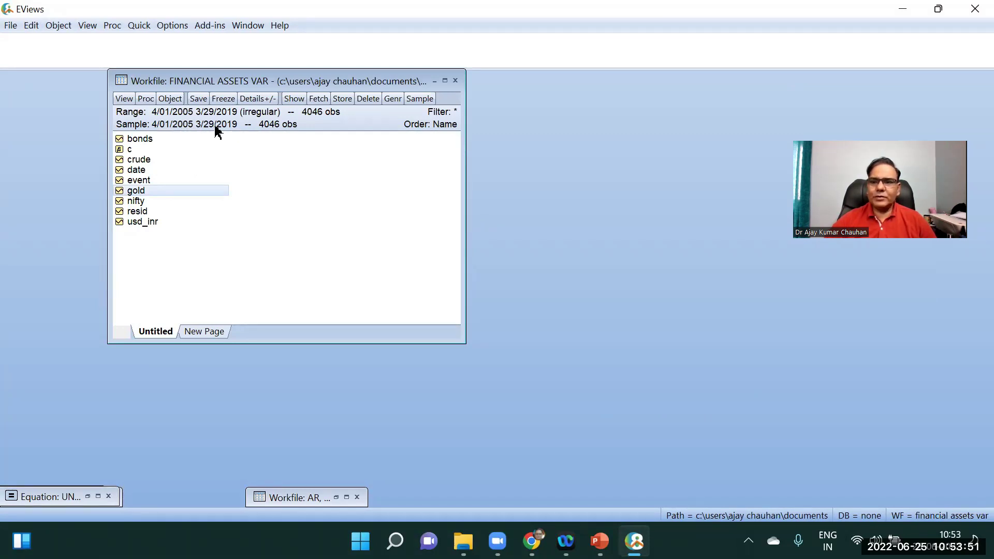
# Specify a new equation in the FINANCIAL ASSETS VAR workfile for dlog(gold) with c ar(1) ma(1) ar(2) ma(2)
pyautogui.click(138, 26)
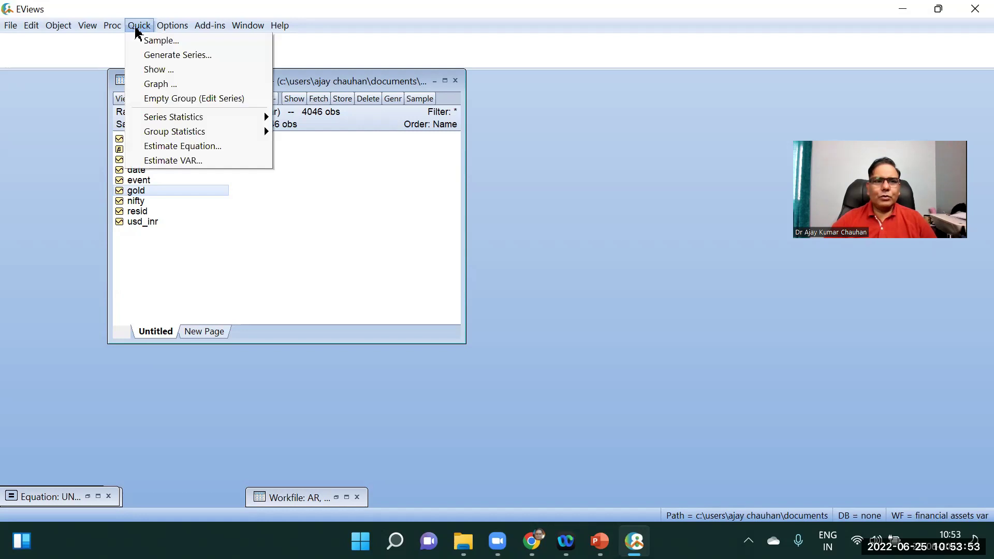
pyautogui.click(201, 148)
pyautogui.write('d')
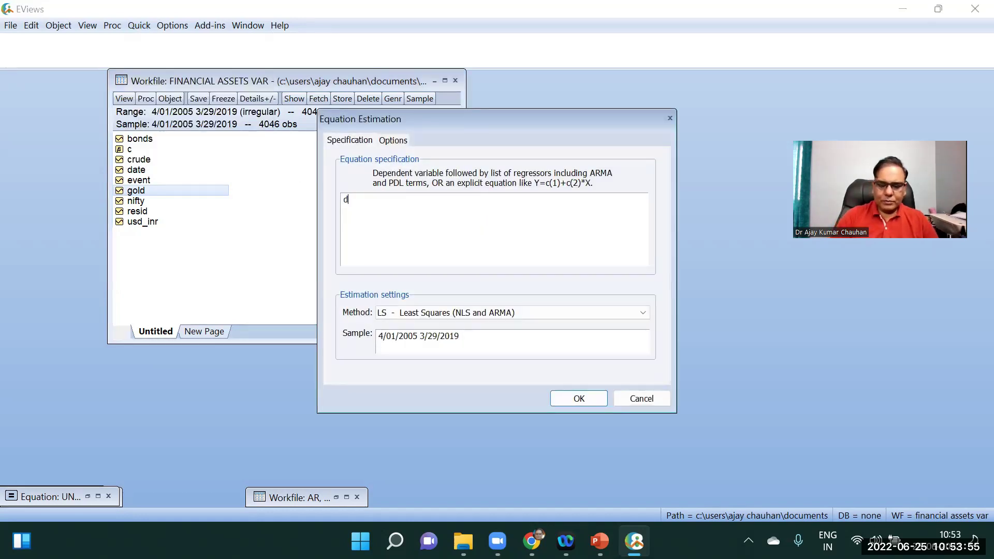
pyautogui.write('log(gold')
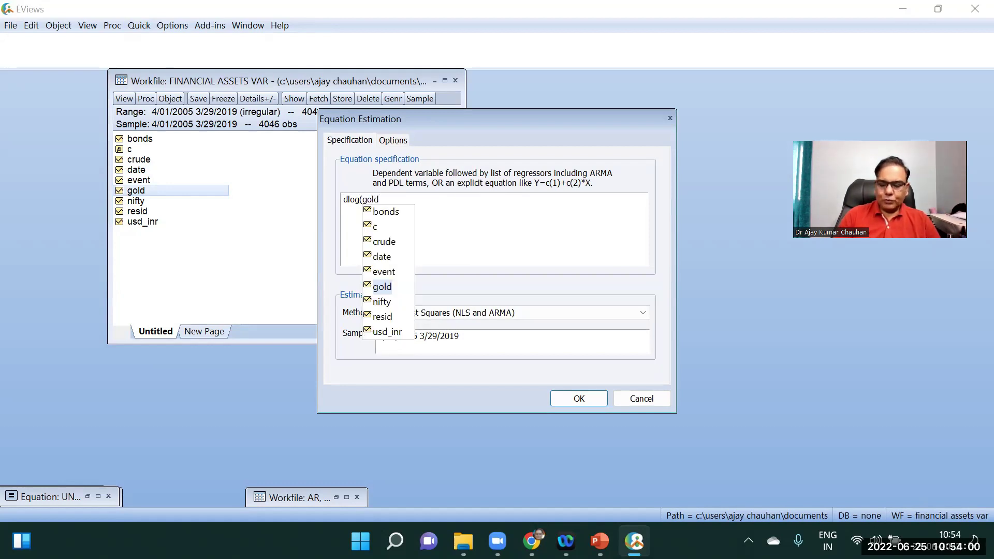
pyautogui.write(')')
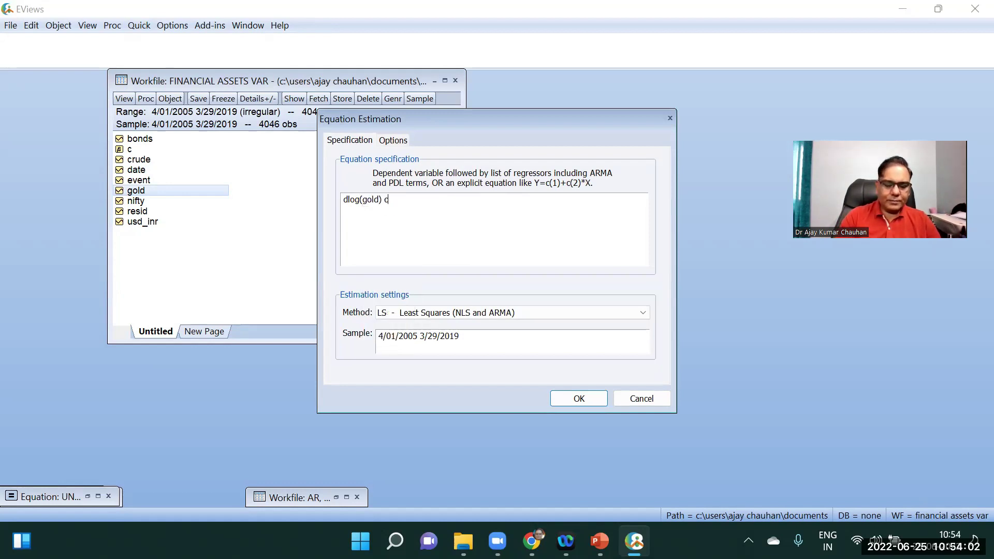
pyautogui.write(' c ar(1')
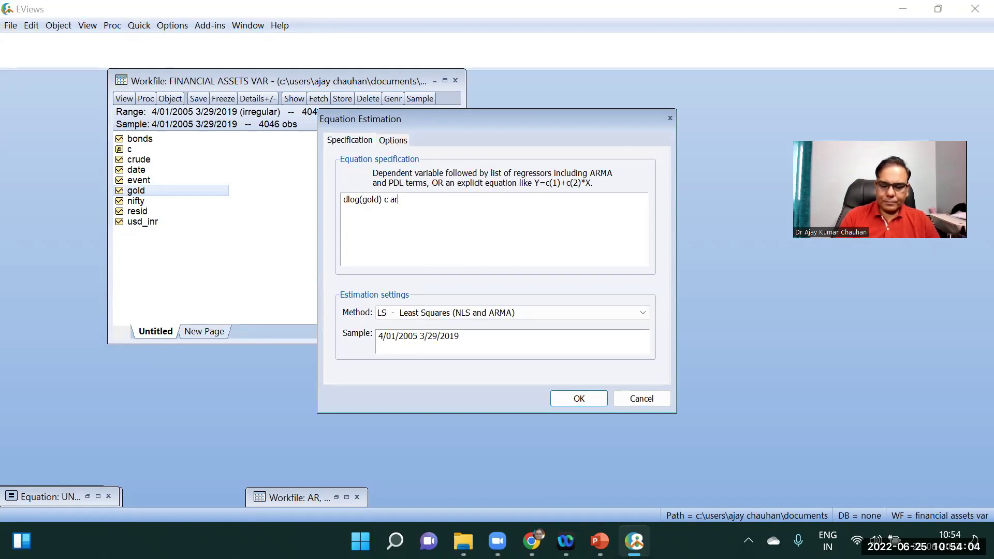
pyautogui.press('BackSpace')
pyautogui.press('Escape')
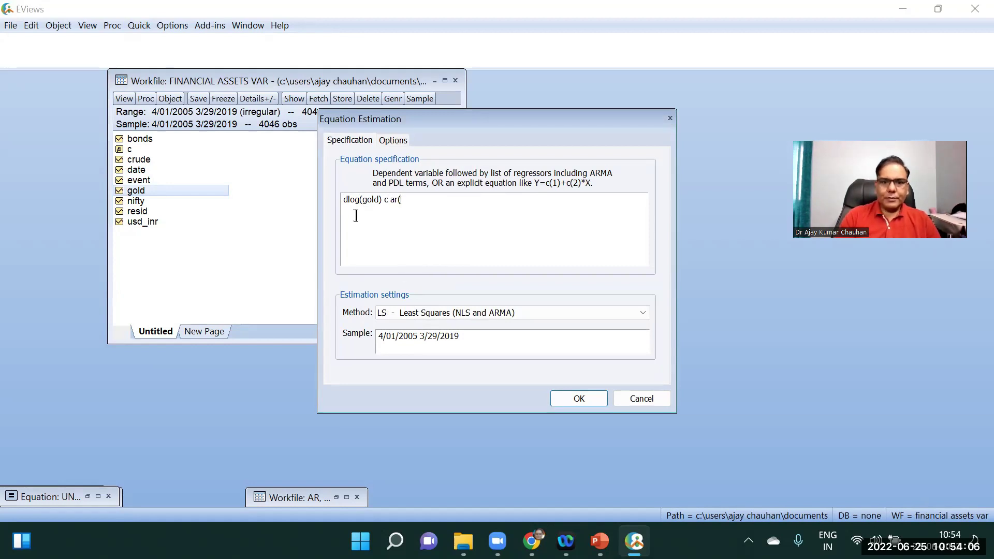
pyautogui.write(') ma(1) ar')
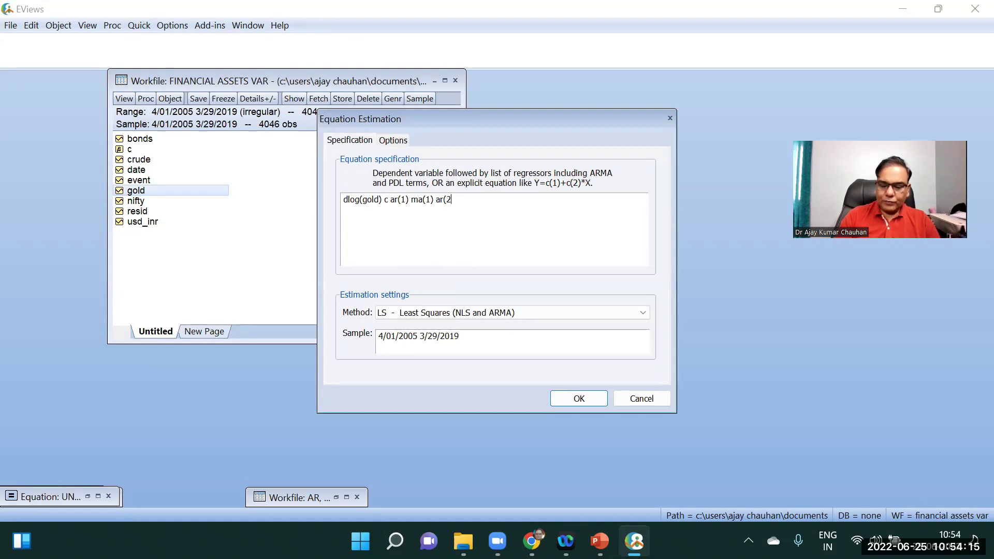
pyautogui.write('(2')
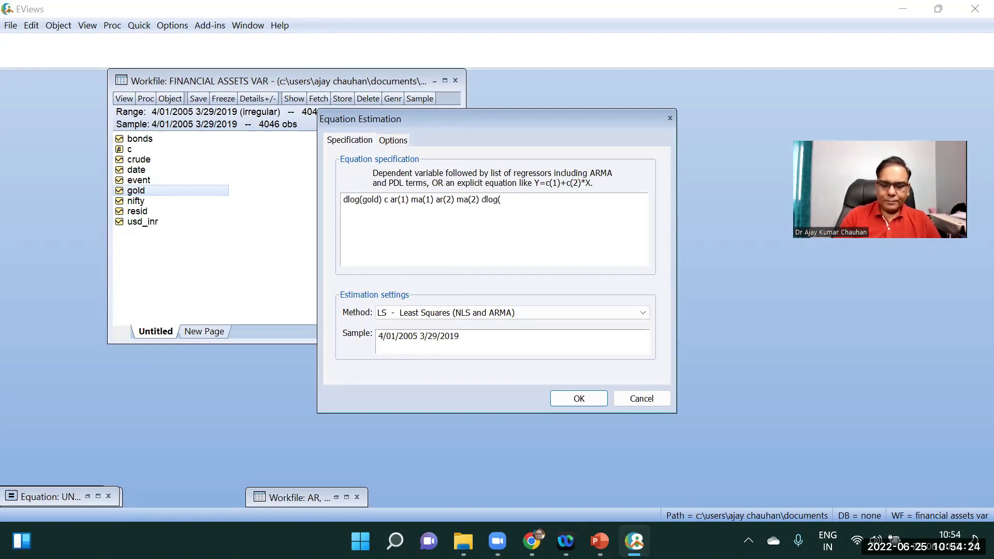
# Add dlog(nifty) and dlog(usd_inr) as regressors and estimate the equation by least squares over 4/01/2005 3/29/2019
pyautogui.write(') dlog(')
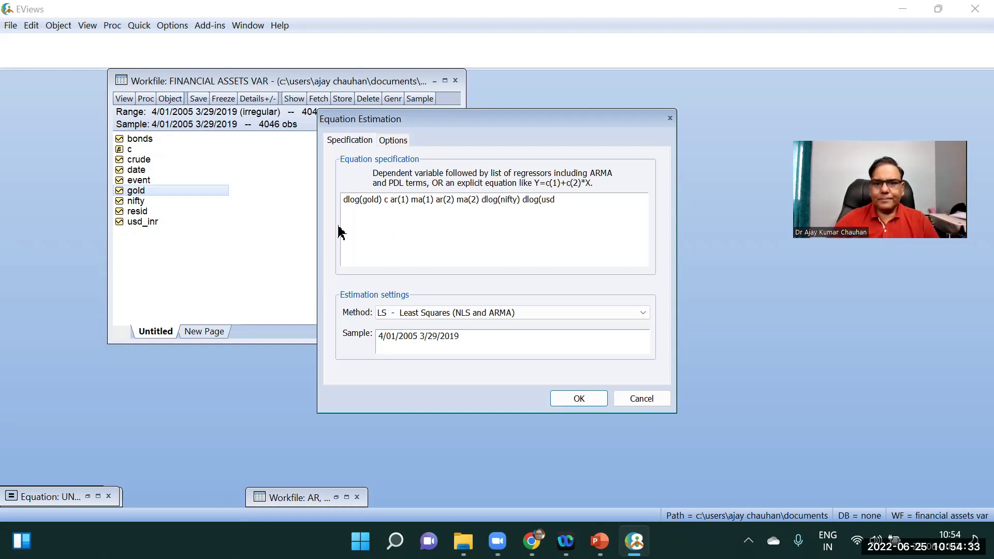
pyautogui.write('usd')
pyautogui.click(568, 330)
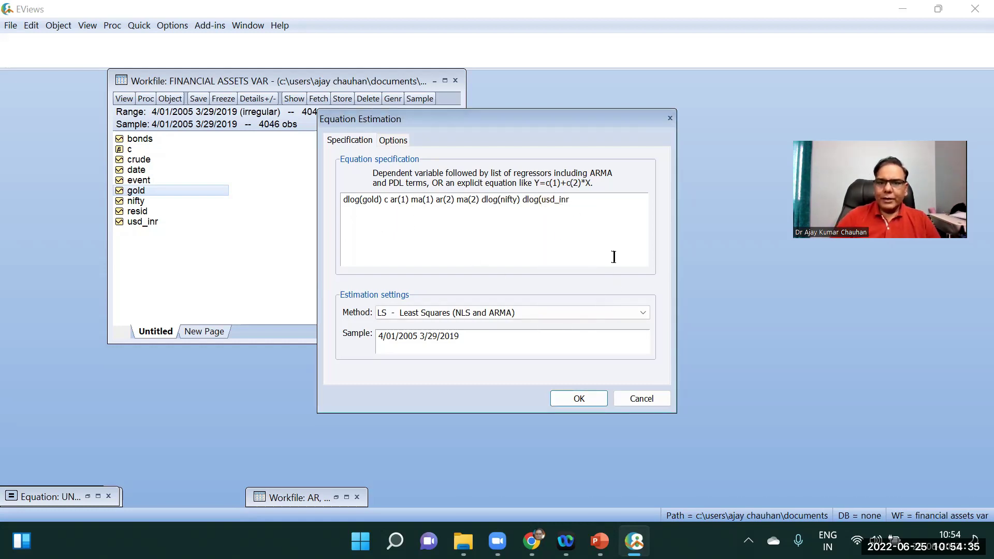
pyautogui.write(')')
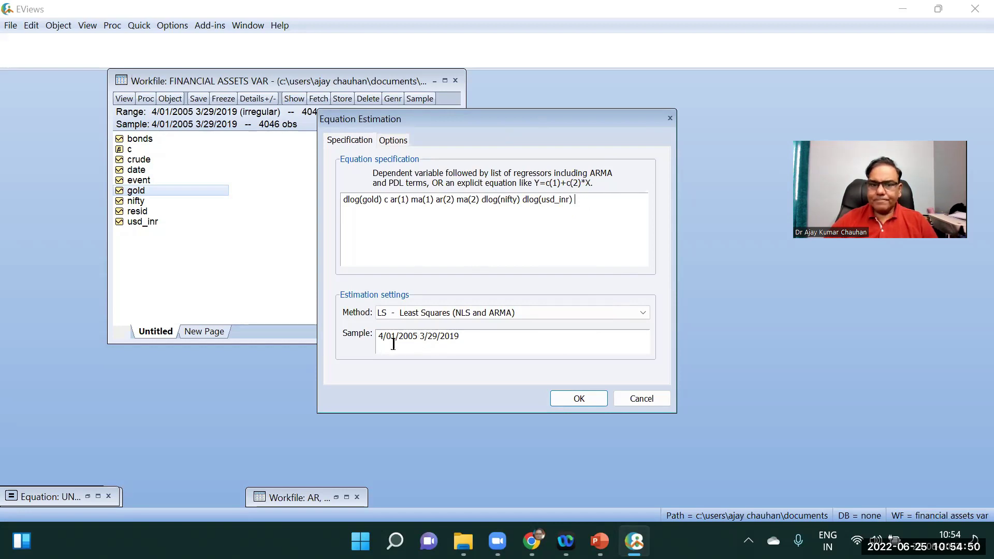
pyautogui.click(588, 402)
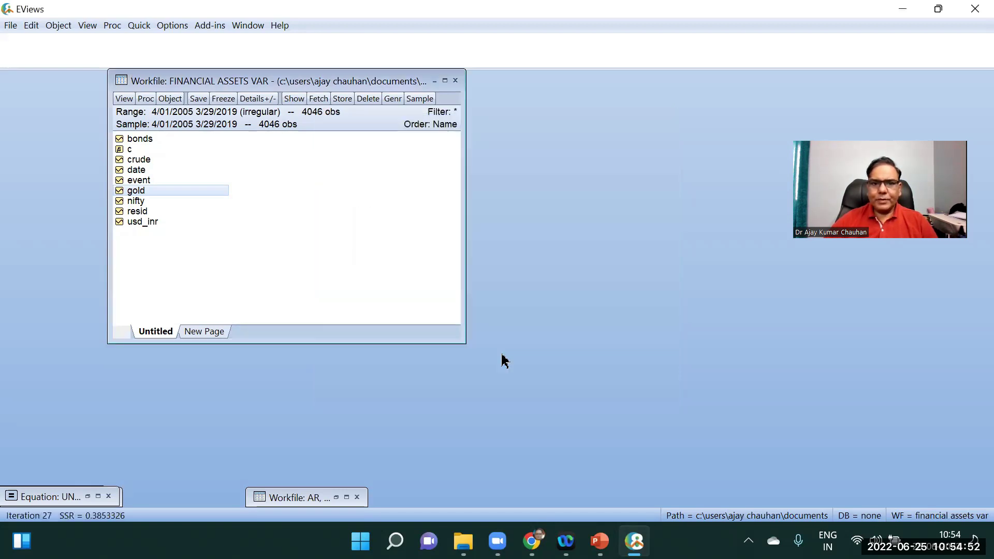
# Start a forecast from the estimated dlog(gold) equation and set the forecast sample to 3/30/2019 3/30/2019
pyautogui.click(440, 299)
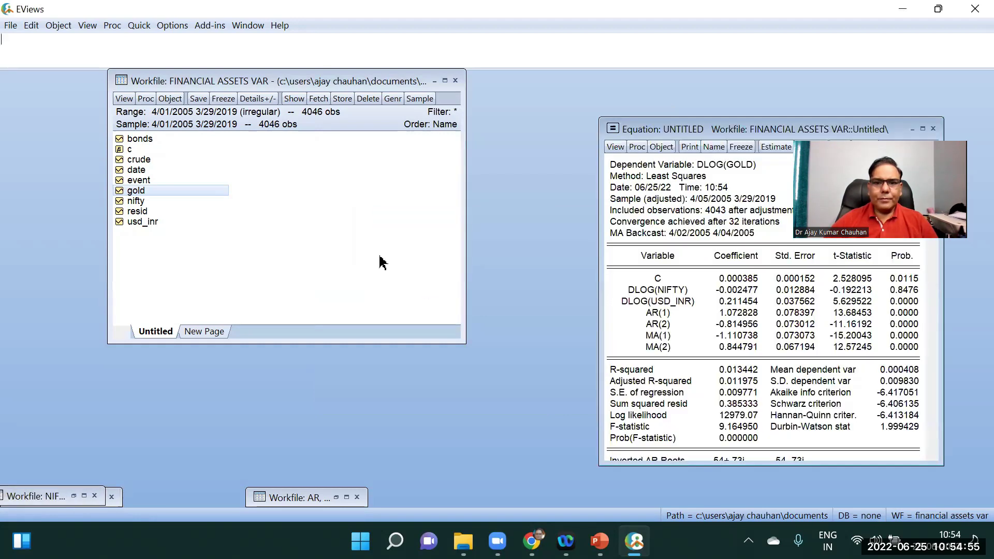
pyautogui.moveTo(723, 134); pyautogui.dragTo(312, 81)
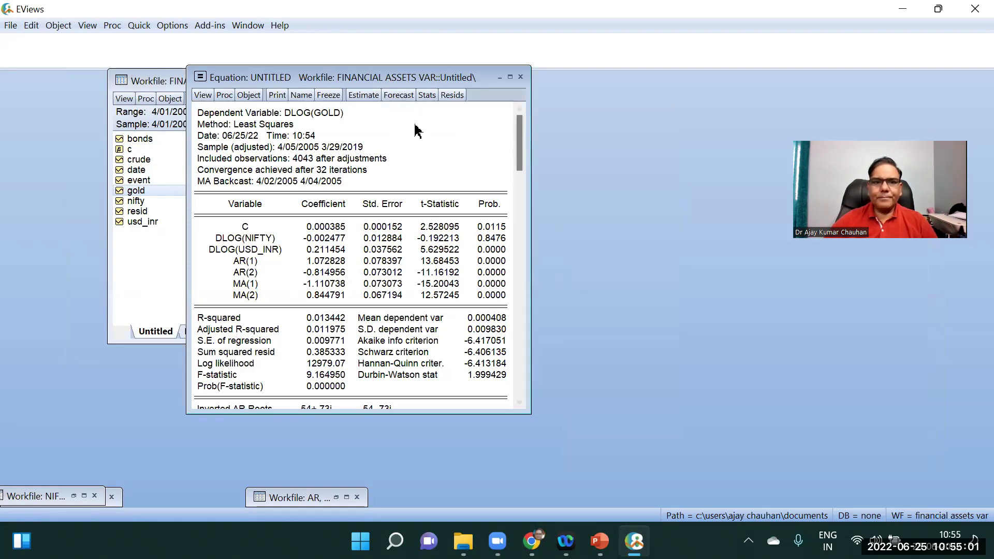
pyautogui.click(396, 97)
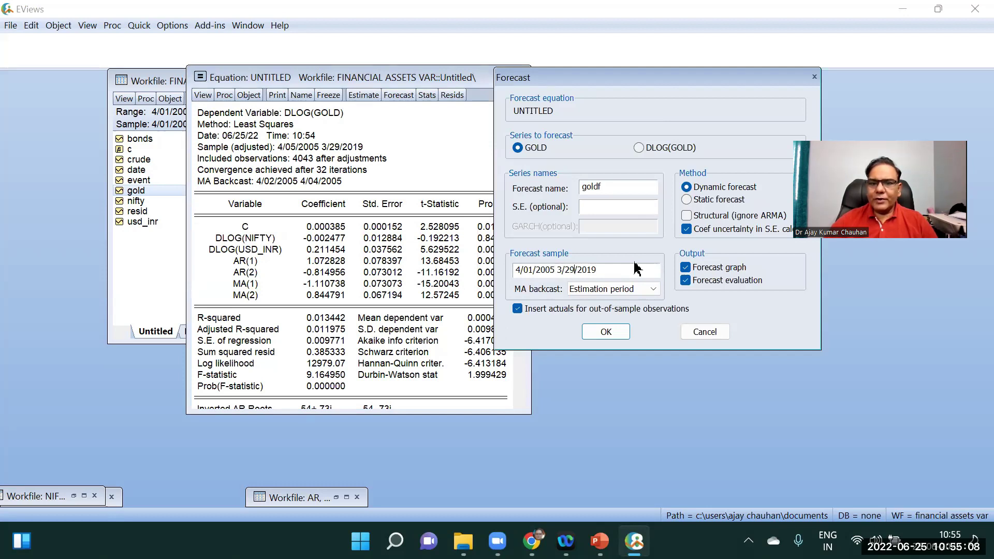
pyautogui.press('BackSpace')
pyautogui.press('BackSpace')
pyautogui.write('30')
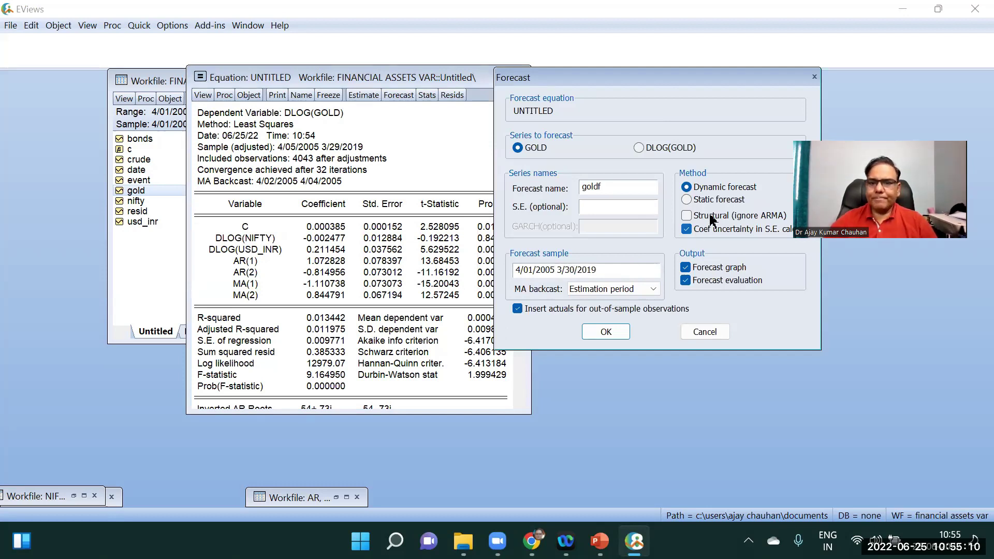
pyautogui.press('BackSpace')
pyautogui.press('BackSpace')
pyautogui.write('30')
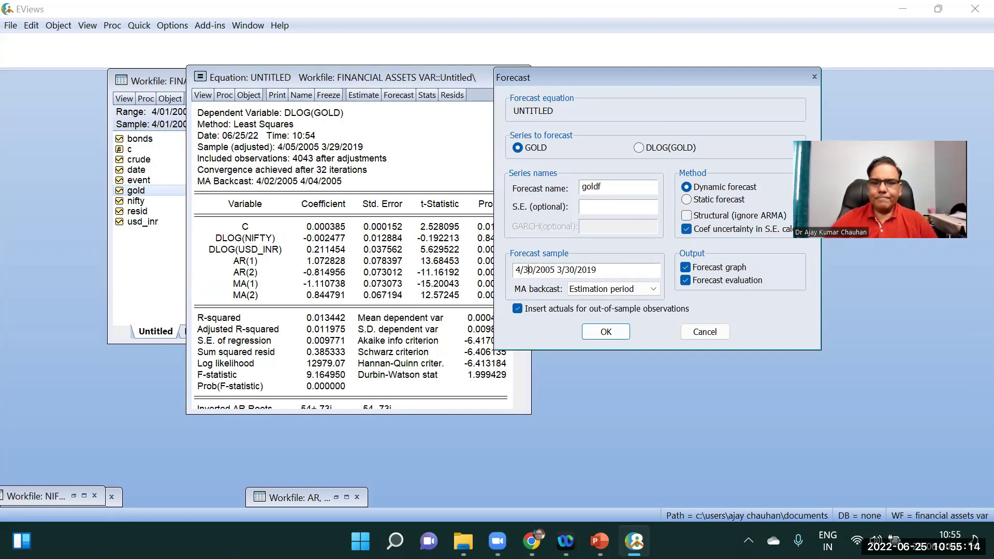
pyautogui.press('BackSpace')
pyautogui.write('30/20')
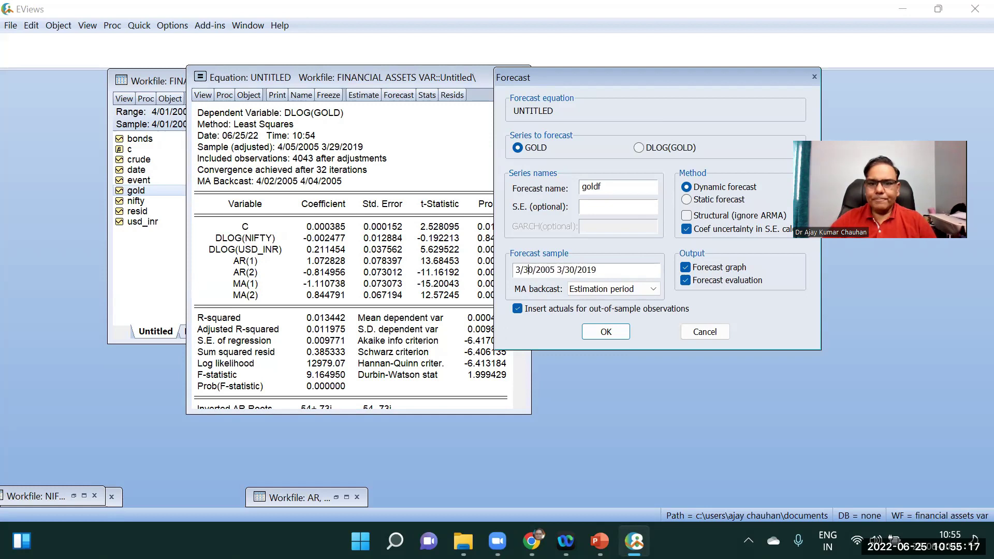
pyautogui.write('19')
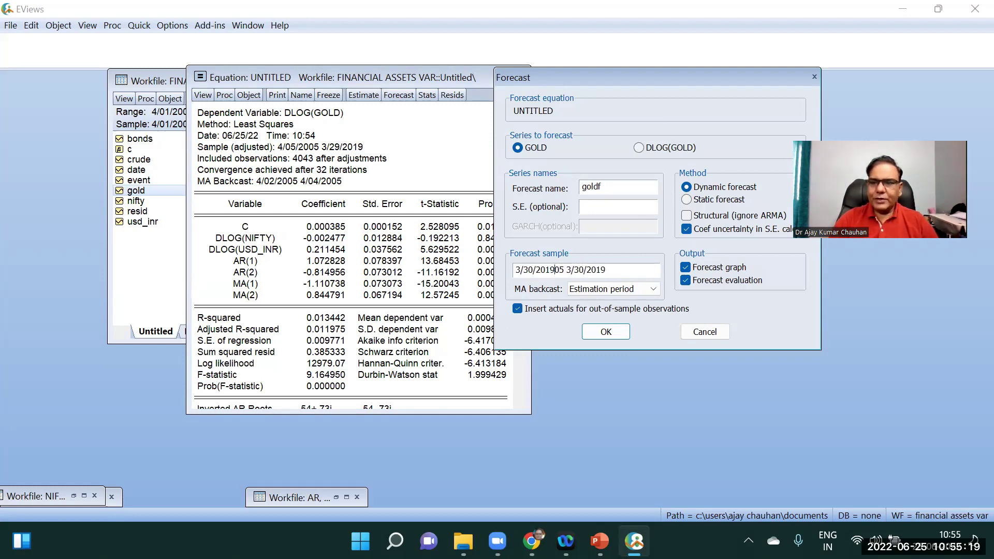
pyautogui.press('Delete')
pyautogui.press('Delete')
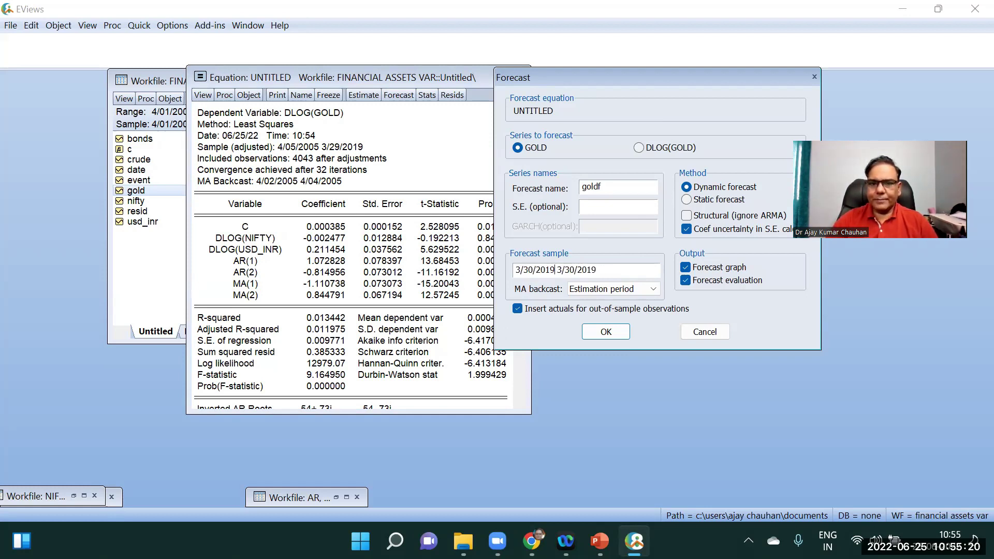
# Try to run a static forecast of GOLD for 3/30/2019 without inserting actuals for out-of-sample observations
pyautogui.click(687, 200)
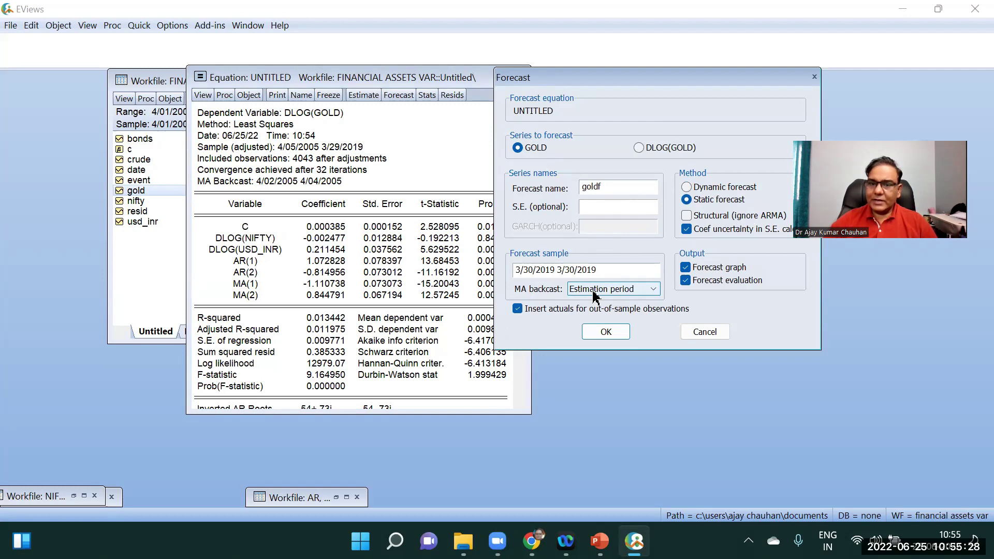
pyautogui.click(517, 309)
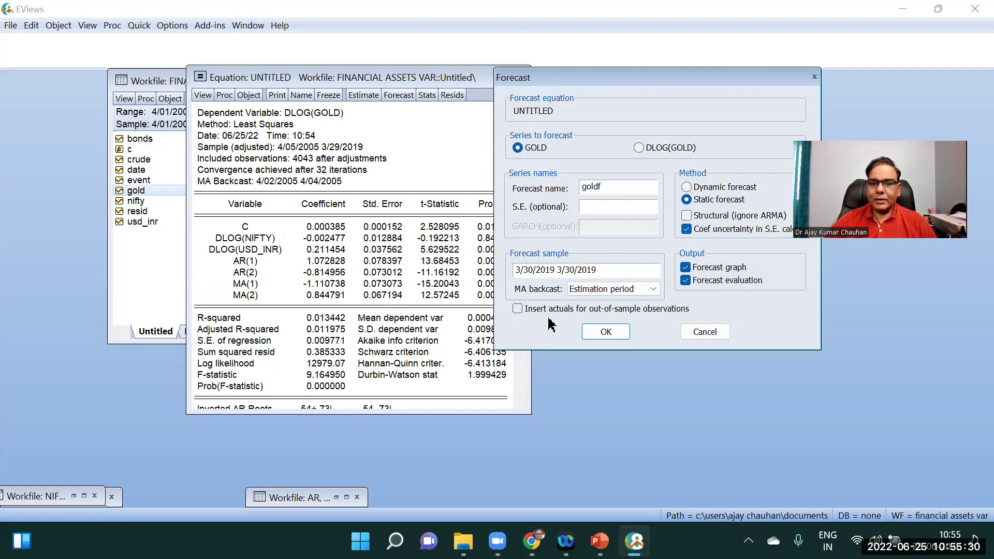
pyautogui.click(600, 332)
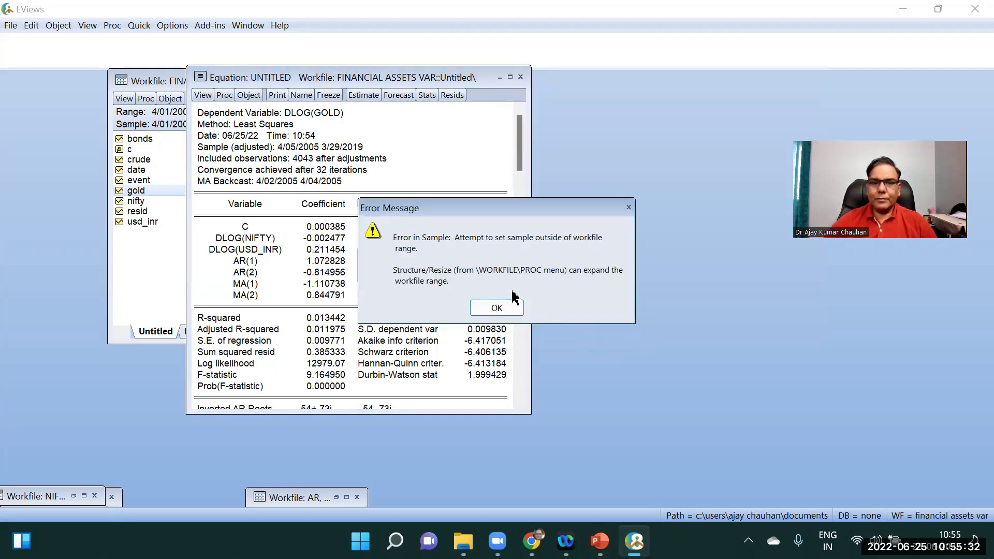
pyautogui.click(490, 307)
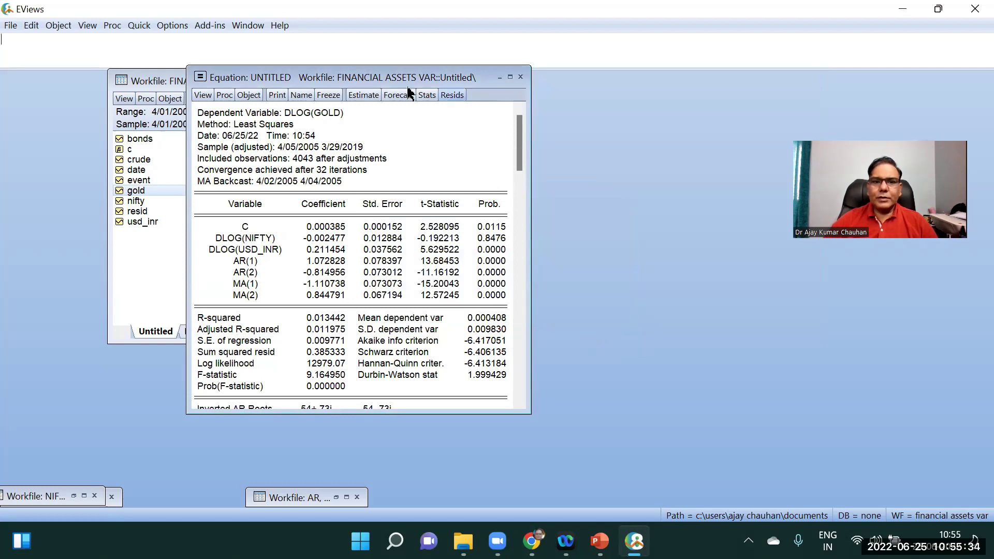
# Change the FINANCIAL ASSETS VAR workfile structure type to Unstructured / Undated
pyautogui.moveTo(417, 79); pyautogui.dragTo(698, 75)
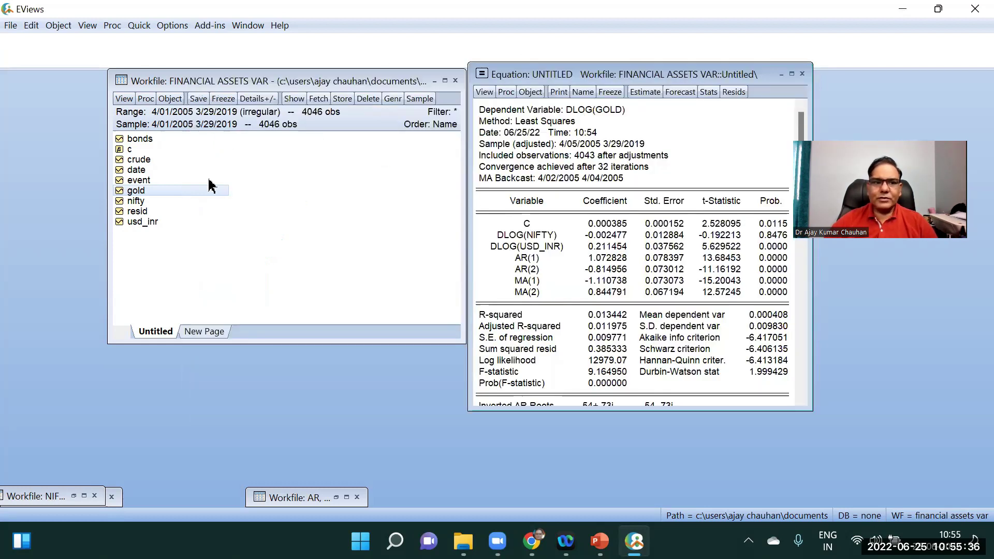
pyautogui.click(146, 99)
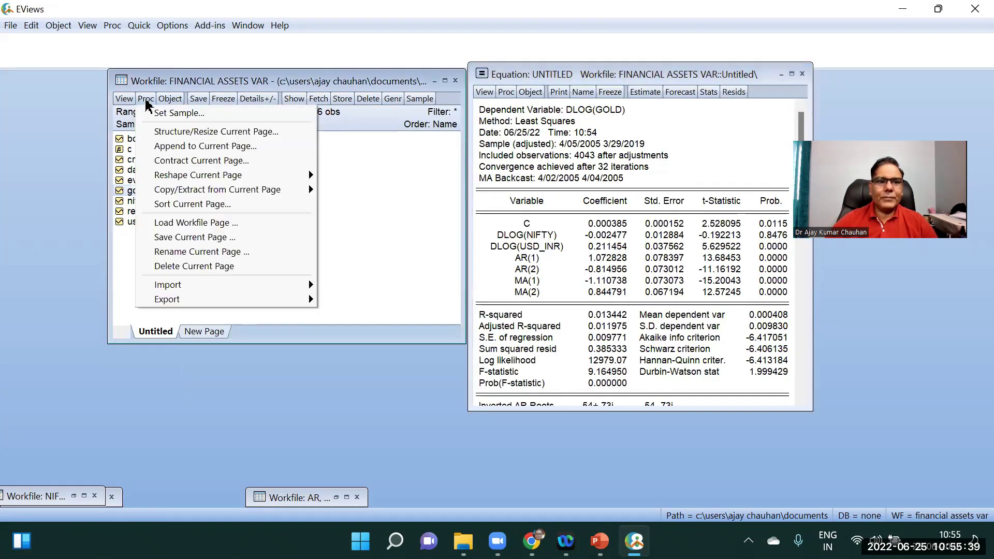
pyautogui.click(194, 132)
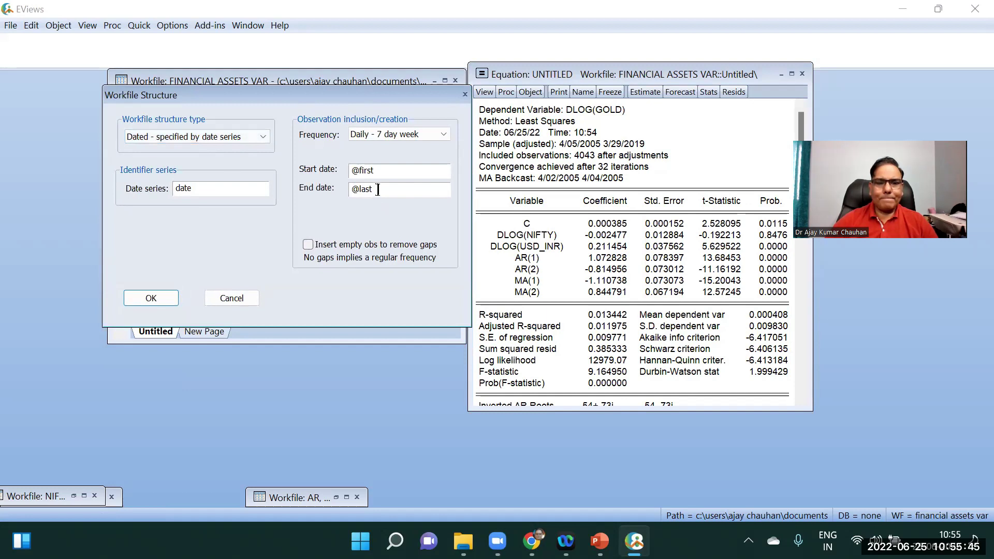
pyautogui.moveTo(371, 188); pyautogui.dragTo(352, 189)
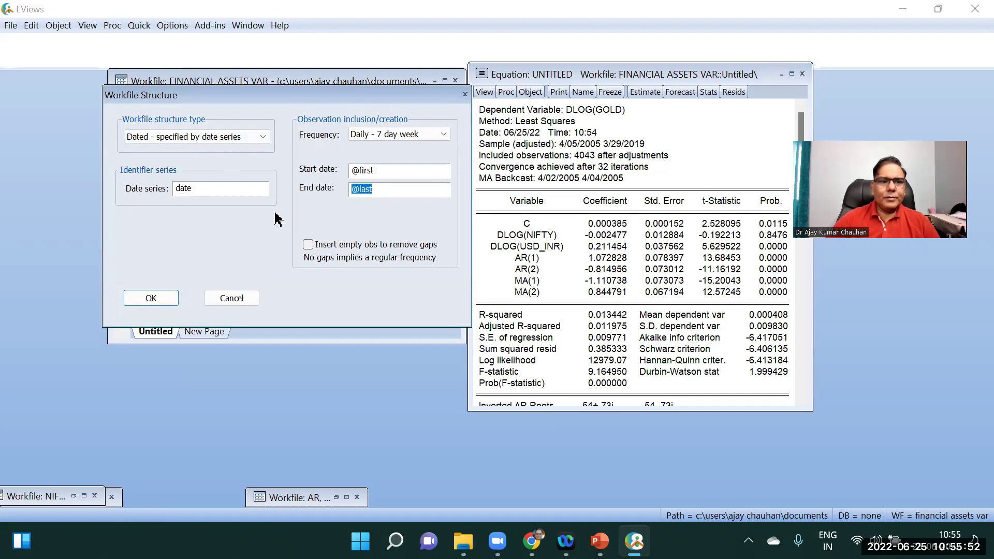
pyautogui.click(267, 138)
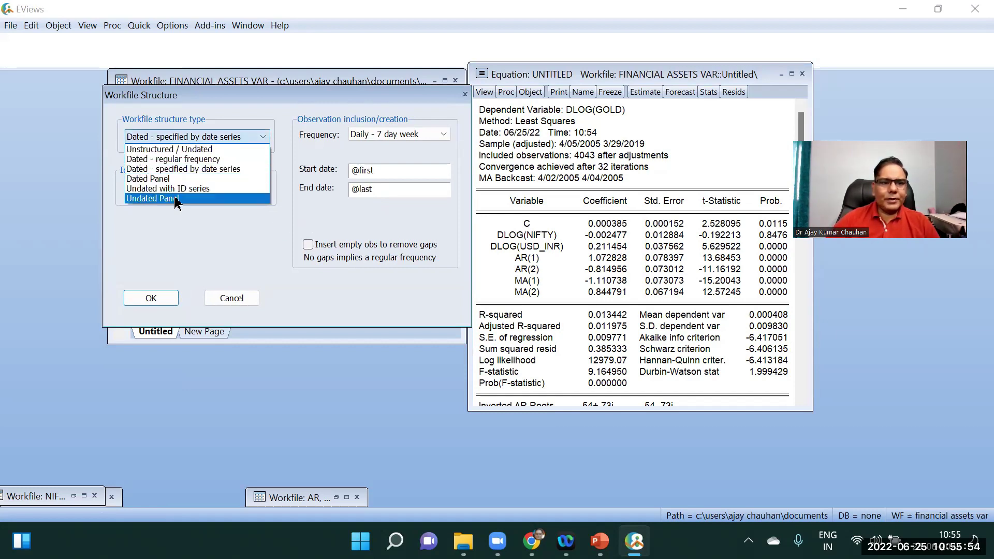
pyautogui.click(196, 149)
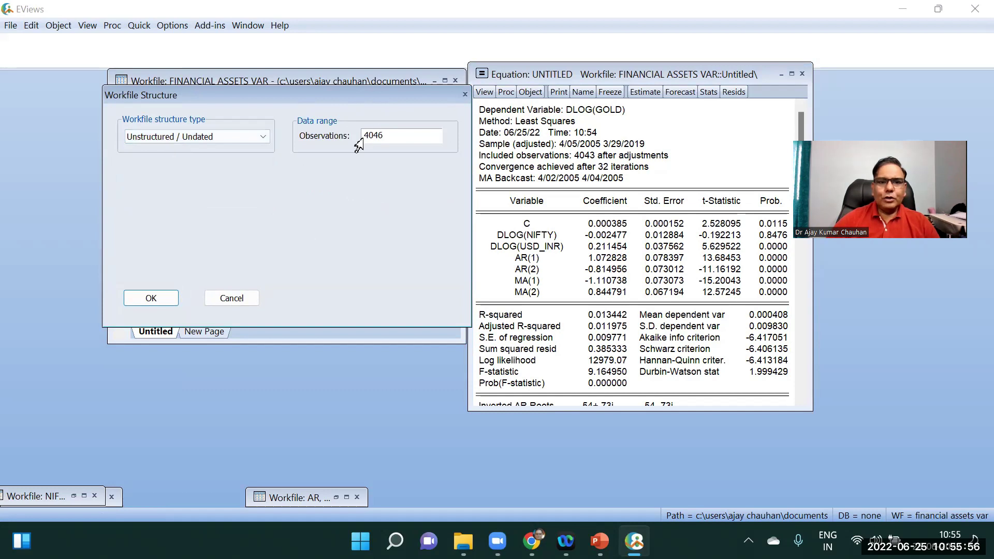
pyautogui.click(151, 299)
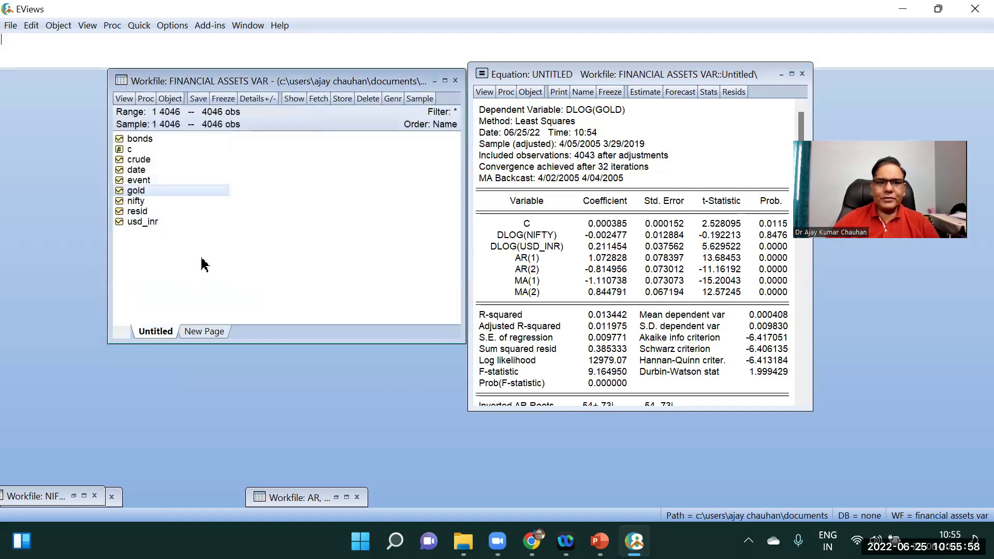
# Resize the FINANCIAL ASSETS VAR workfile to 4047 observations
pyautogui.click(146, 99)
pyautogui.click(223, 129)
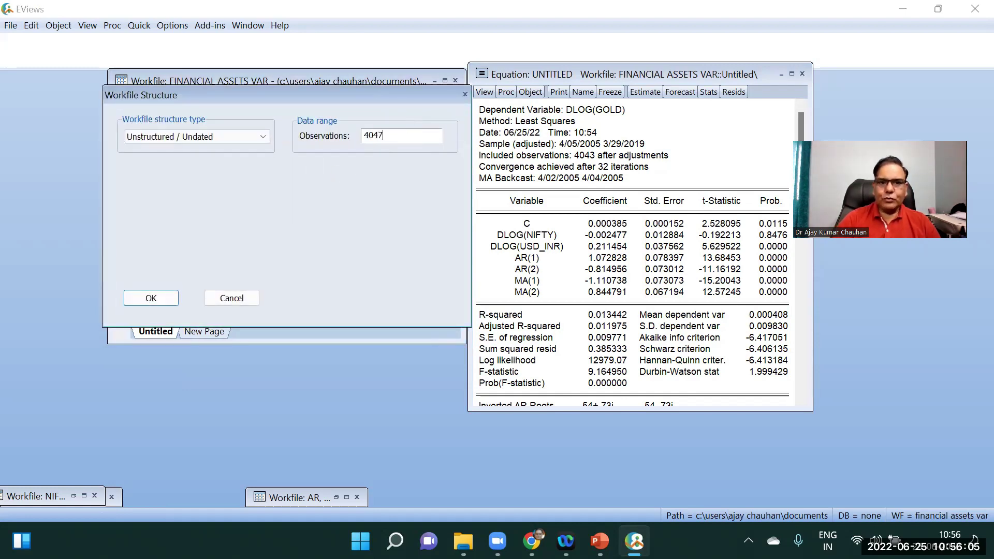
pyautogui.click(148, 300)
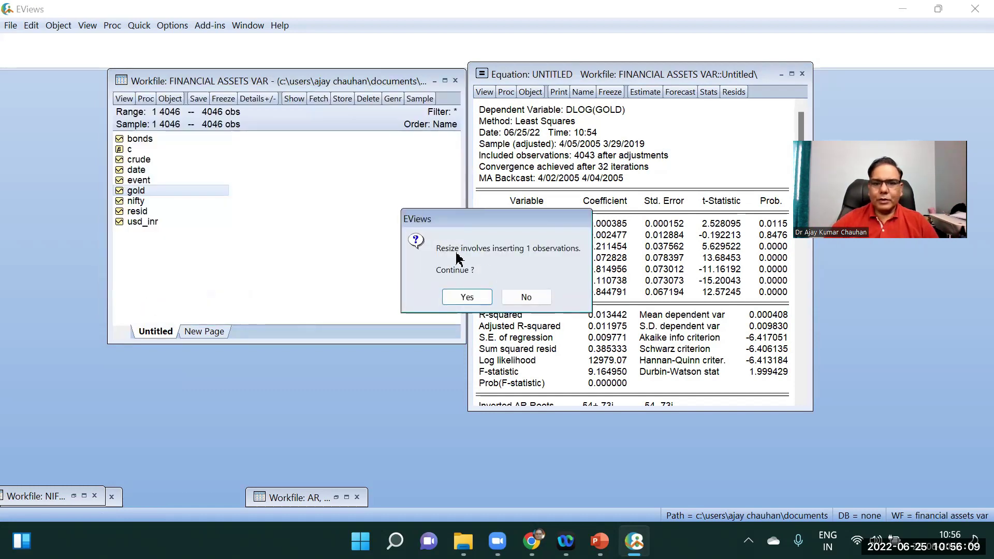
pyautogui.click(466, 297)
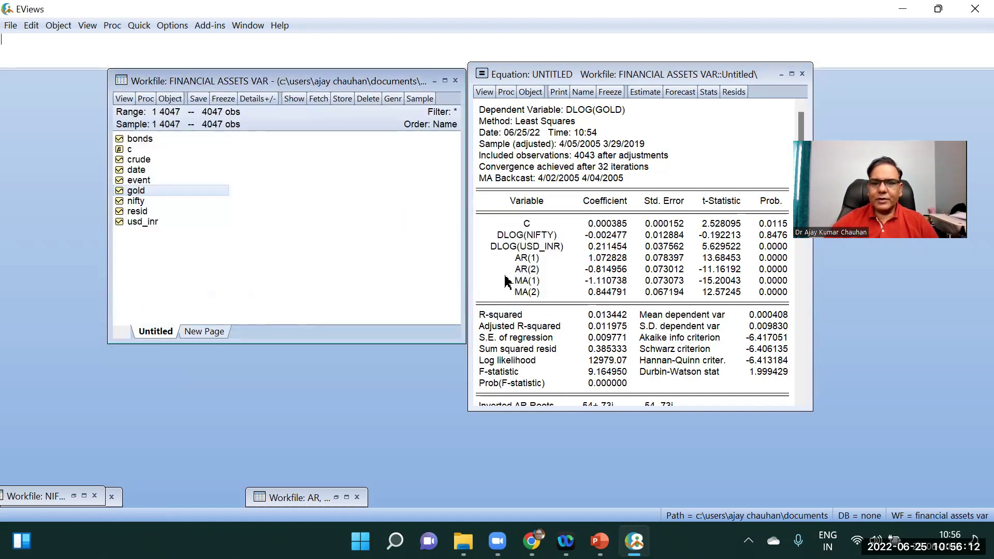
# Re-estimate the dlog(gold) equation by least squares with the sample set to 1 4046
pyautogui.click(646, 92)
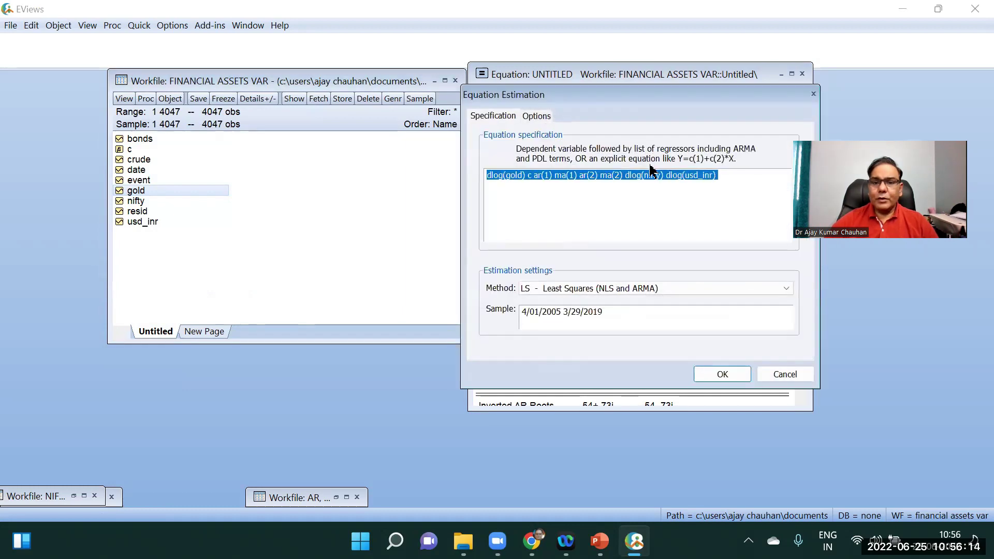
pyautogui.click(724, 375)
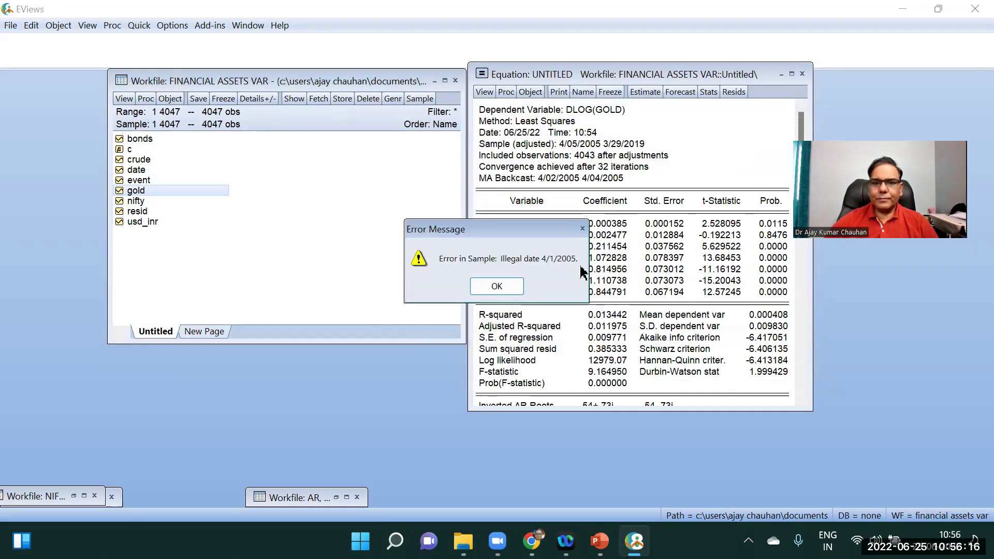
pyautogui.click(503, 294)
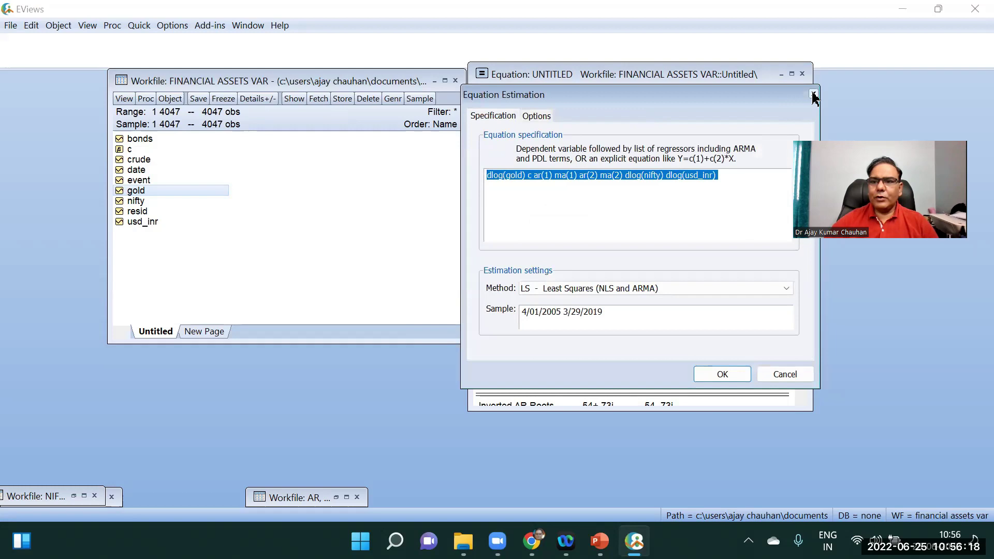
pyautogui.moveTo(610, 314); pyautogui.dragTo(473, 318)
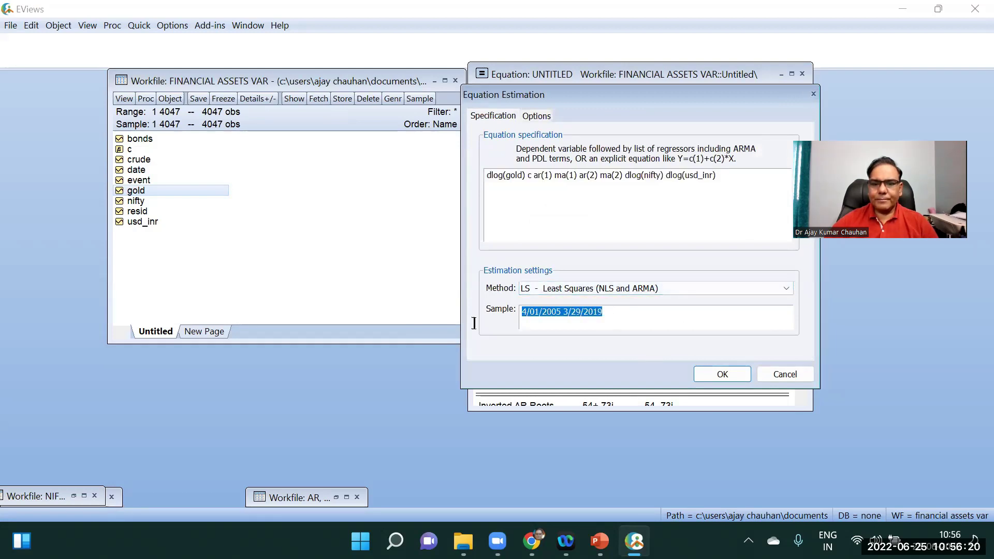
pyautogui.write('1 ')
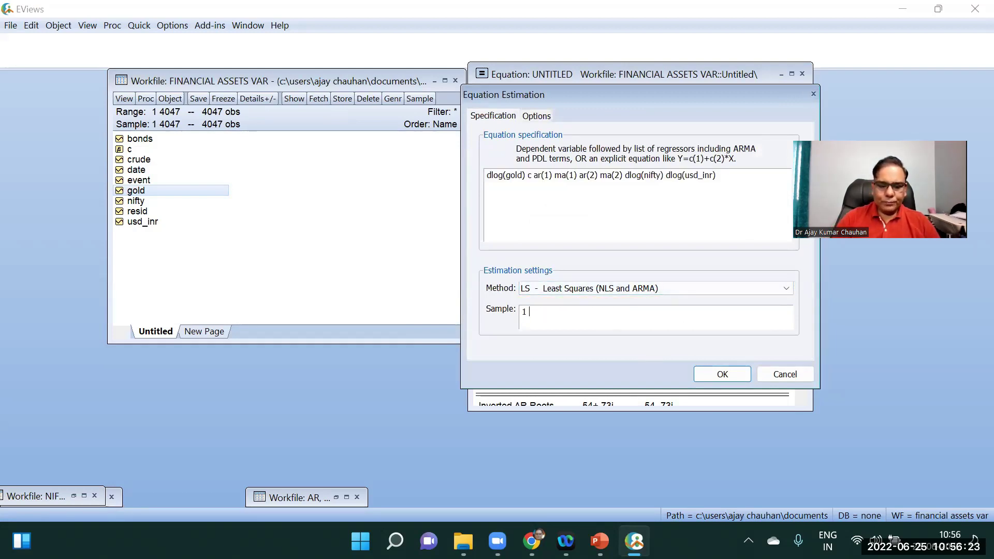
pyautogui.write('4046')
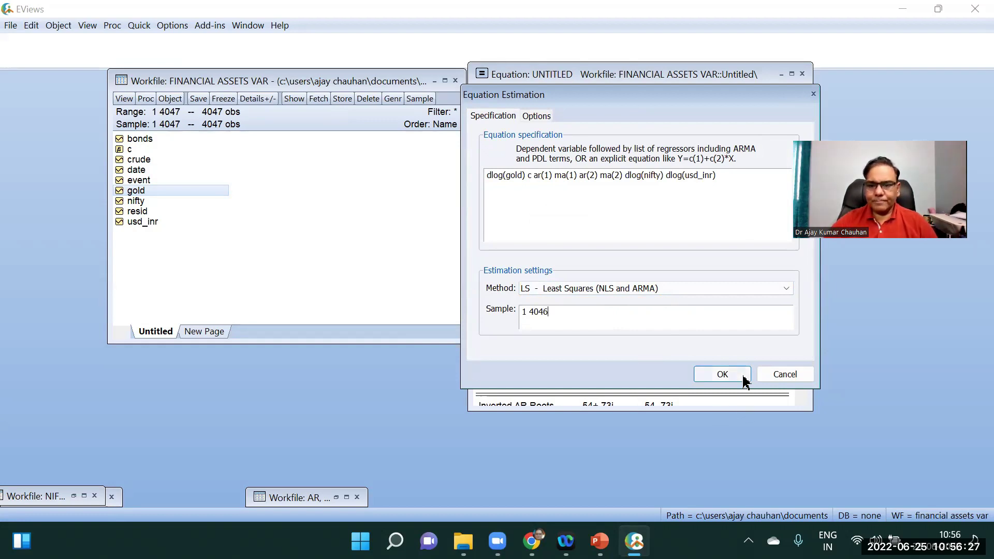
pyautogui.click(722, 374)
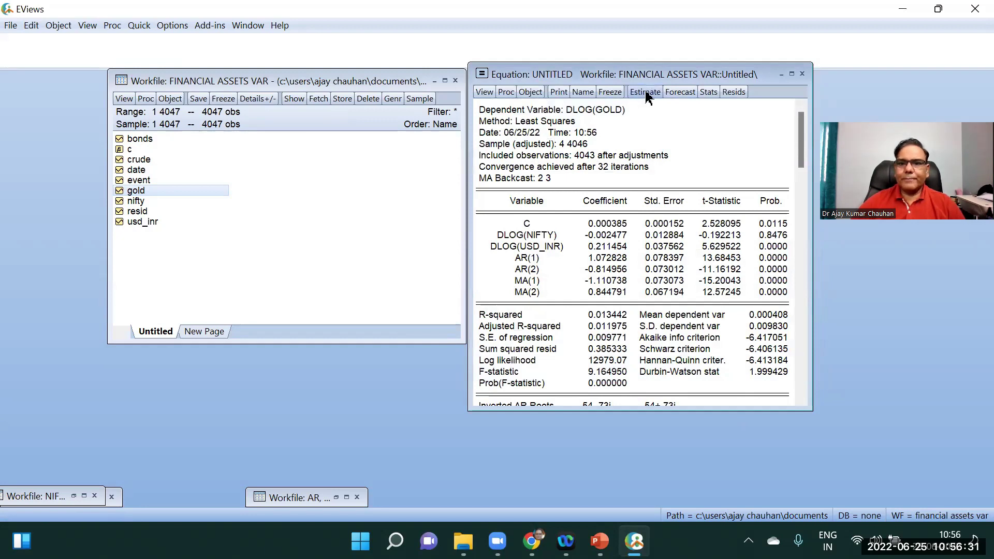
# Try to compute a static forecast of GOLD as goldf for sample 4047 4047, without inserting actuals for out-of-sample observations
pyautogui.click(680, 94)
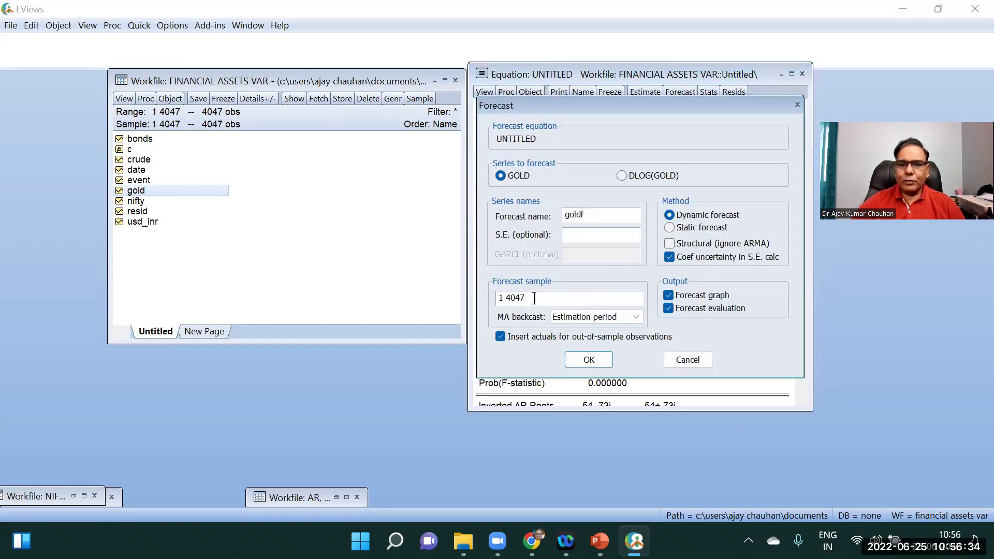
pyautogui.doubleClick(501, 298)
pyautogui.write('4047')
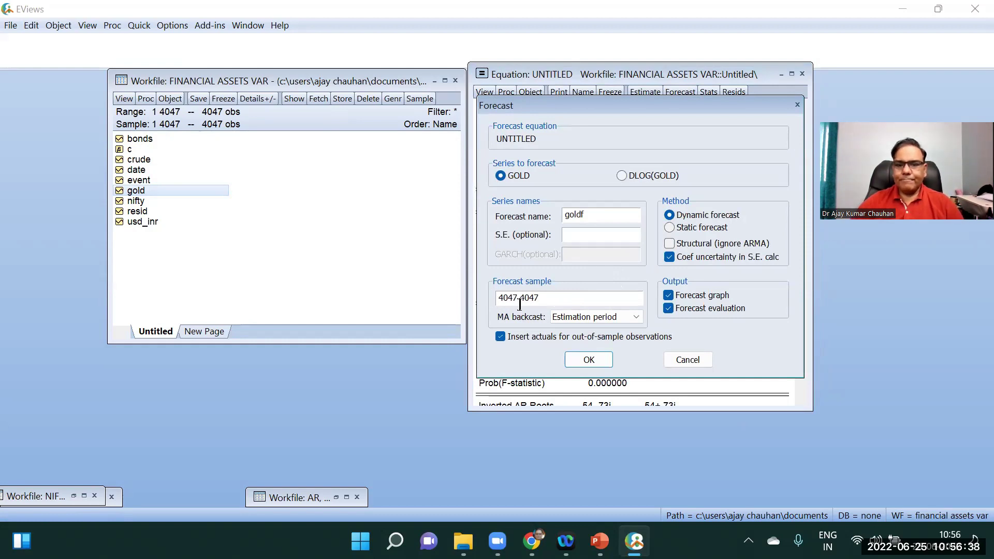
pyautogui.click(500, 337)
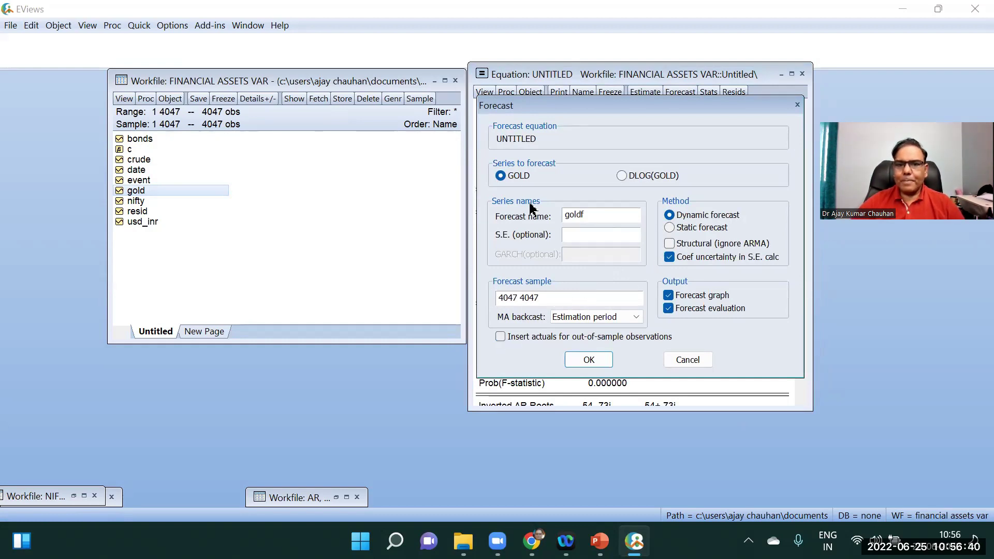
pyautogui.click(679, 228)
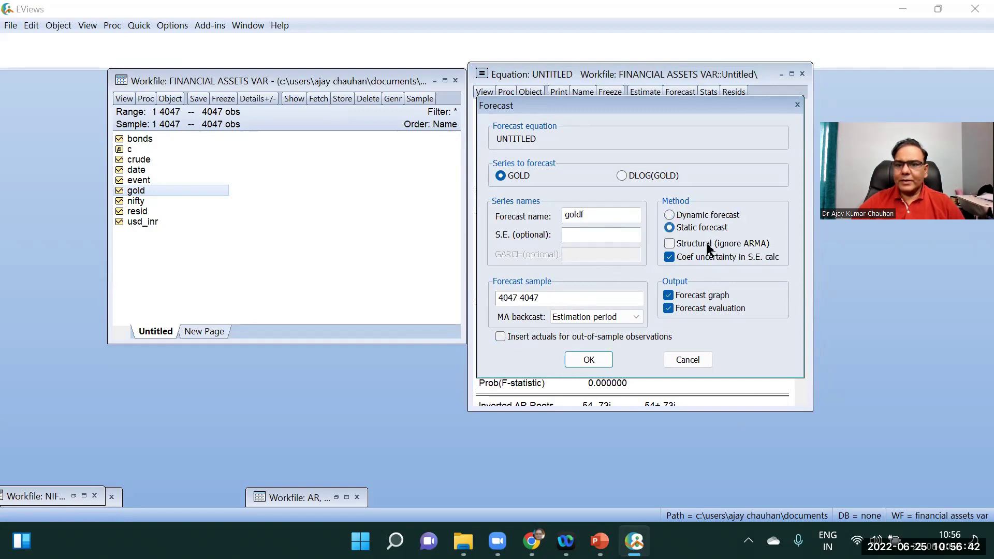
pyautogui.click(592, 360)
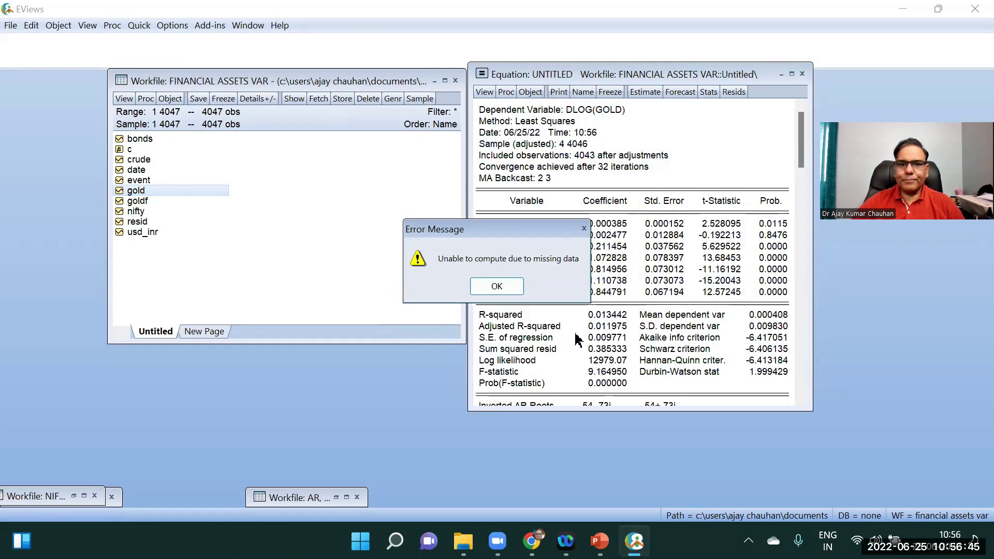
pyautogui.click(500, 286)
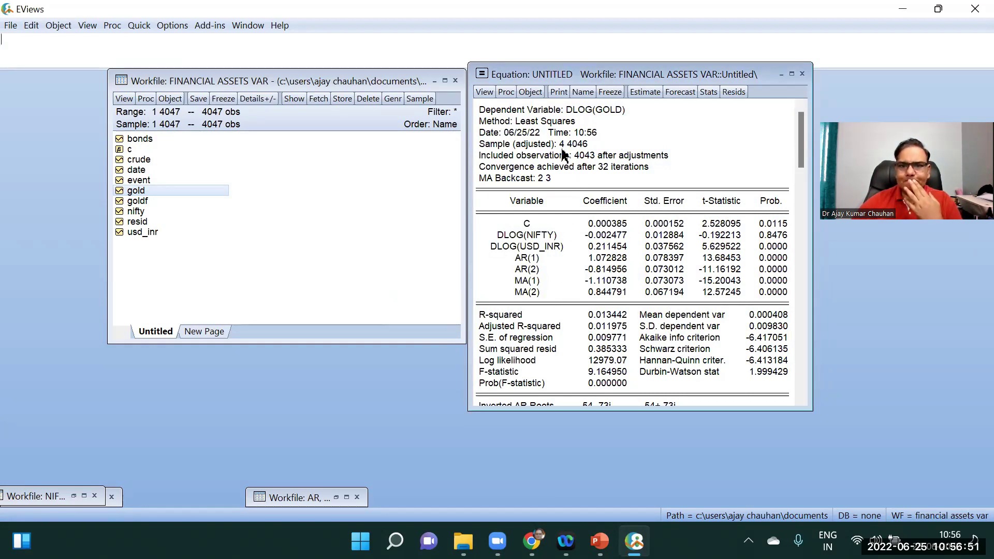
# Re-estimate the dlog(gold) equation and compute a static forecast of GOLD as goldf for sample 4046 4047, without inserting actuals for out-of-sample observations
pyautogui.click(645, 92)
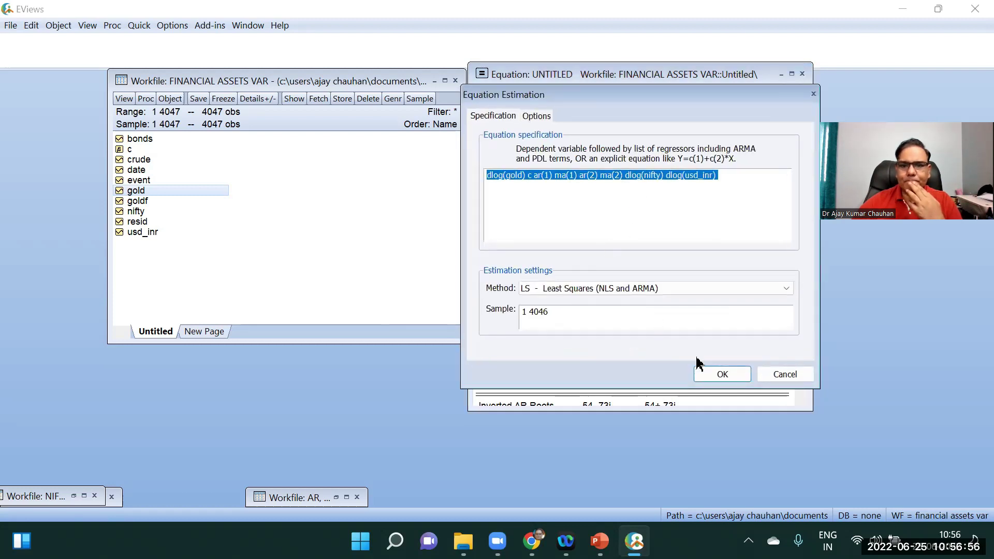
pyautogui.click(724, 378)
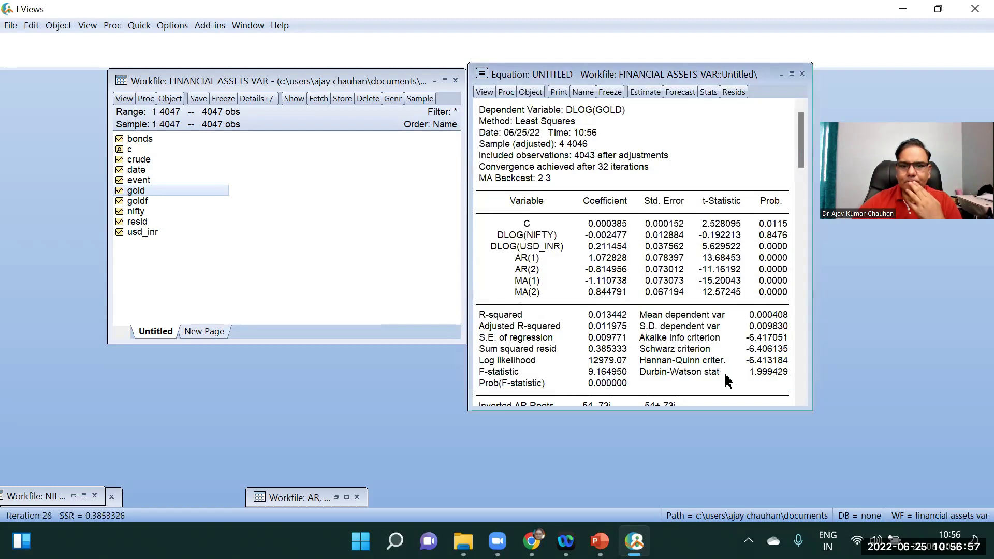
pyautogui.click(681, 93)
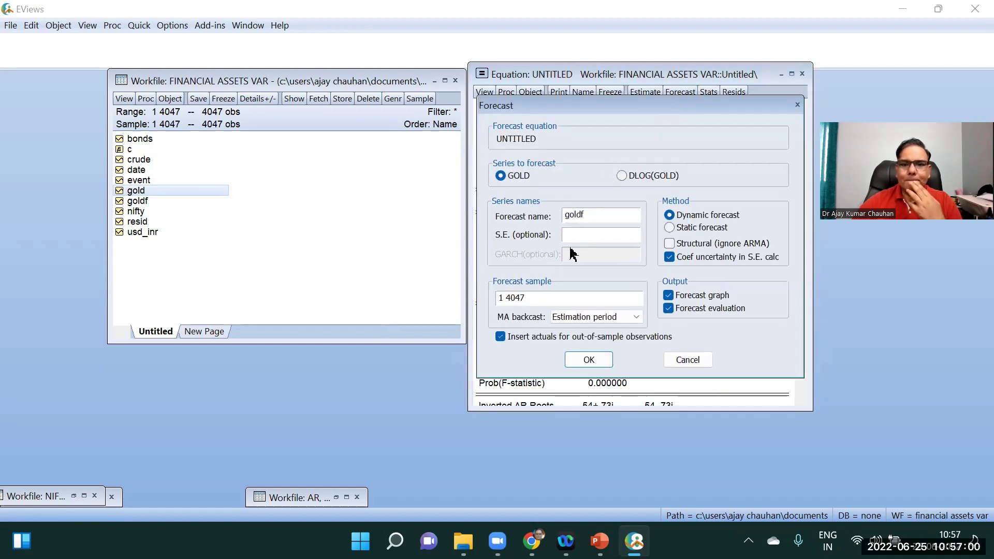
pyautogui.click(503, 299)
pyautogui.press('BackSpace')
pyautogui.write('404')
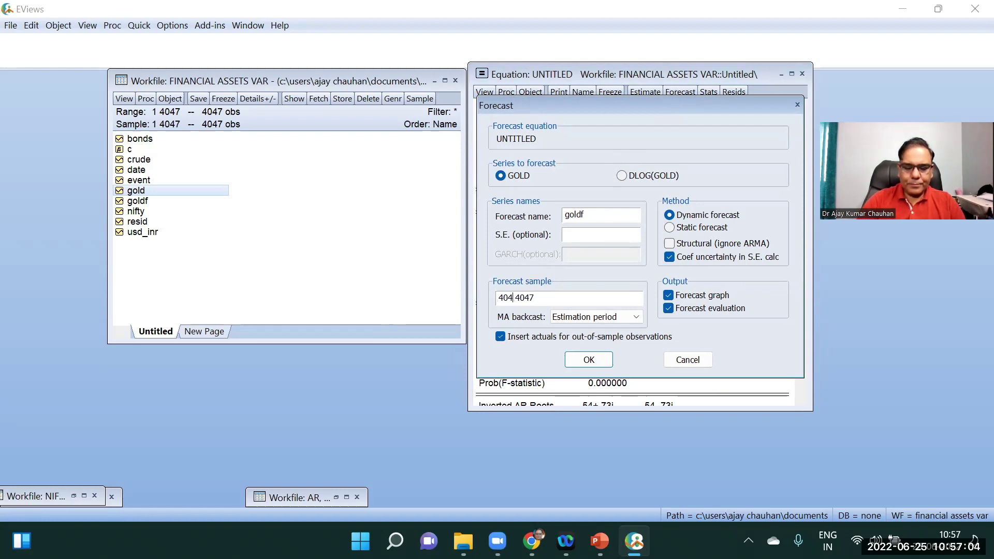
pyautogui.write('6')
pyautogui.click(500, 337)
pyautogui.click(673, 228)
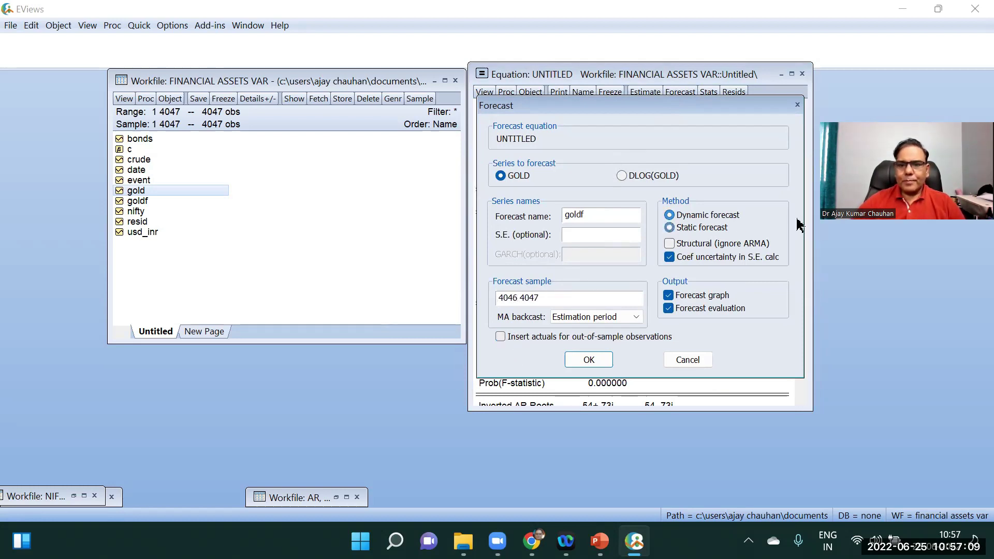
pyautogui.click(590, 362)
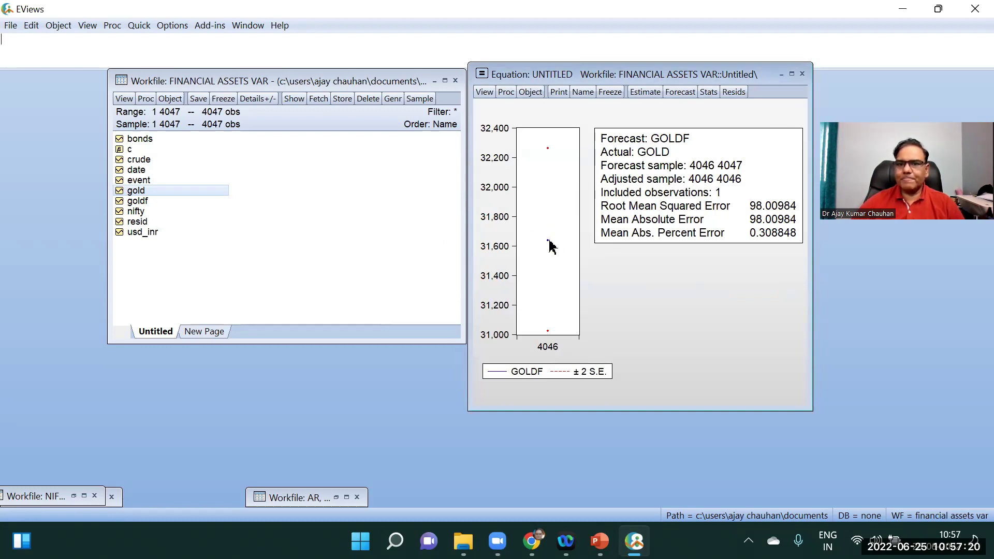
# Delete the untitled equation, examine the forecast values at the end of the goldf series, and close the series
pyautogui.click(802, 74)
pyautogui.click(459, 295)
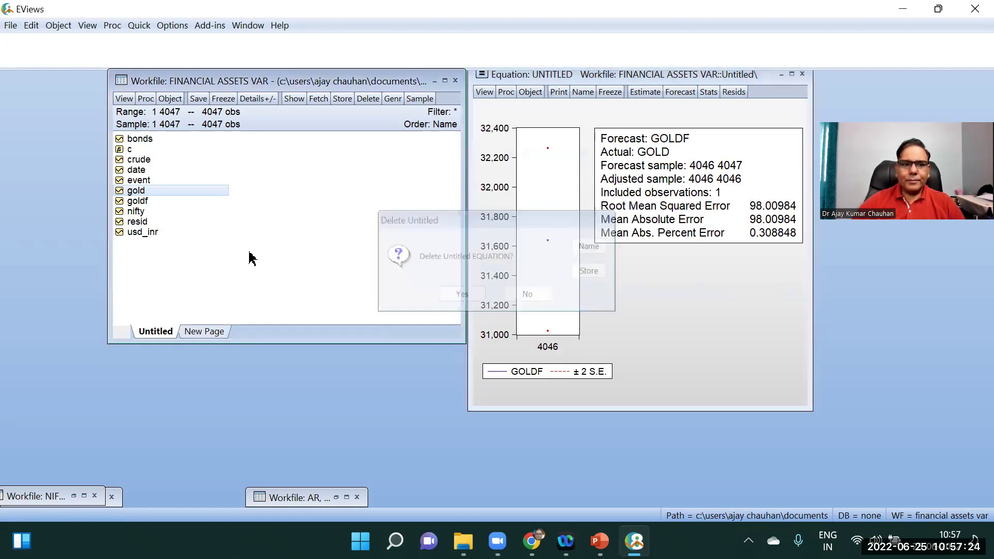
pyautogui.doubleClick(139, 201)
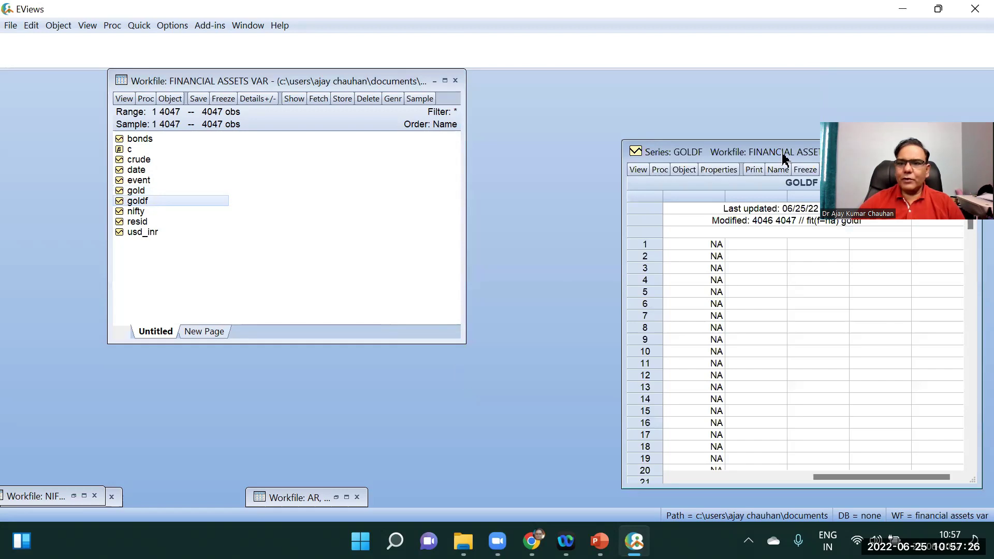
pyautogui.moveTo(782, 151); pyautogui.dragTo(376, 46)
pyautogui.moveTo(566, 97); pyautogui.dragTo(555, 359)
pyautogui.click(565, 343)
pyautogui.moveTo(566, 107); pyautogui.dragTo(566, 337)
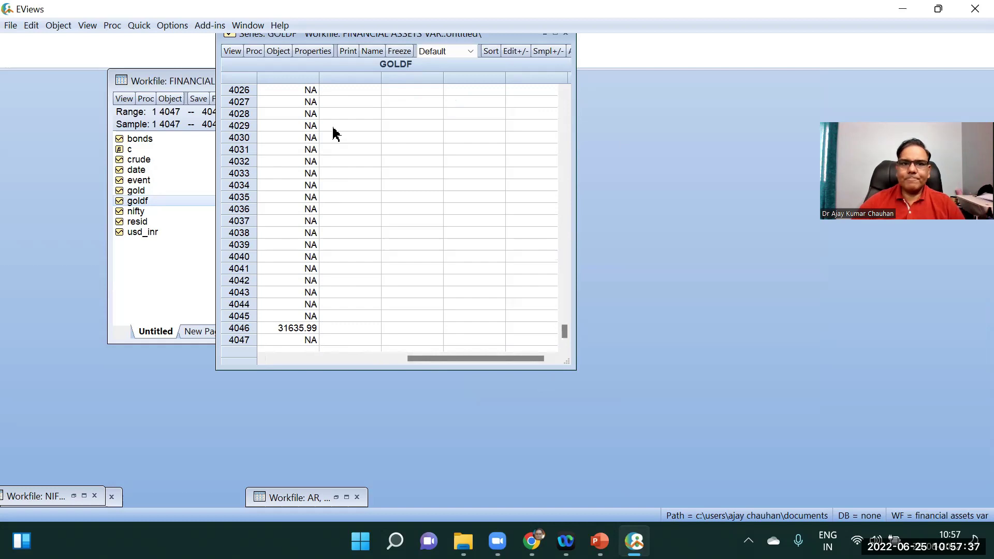
pyautogui.moveTo(366, 42); pyautogui.dragTo(358, 74)
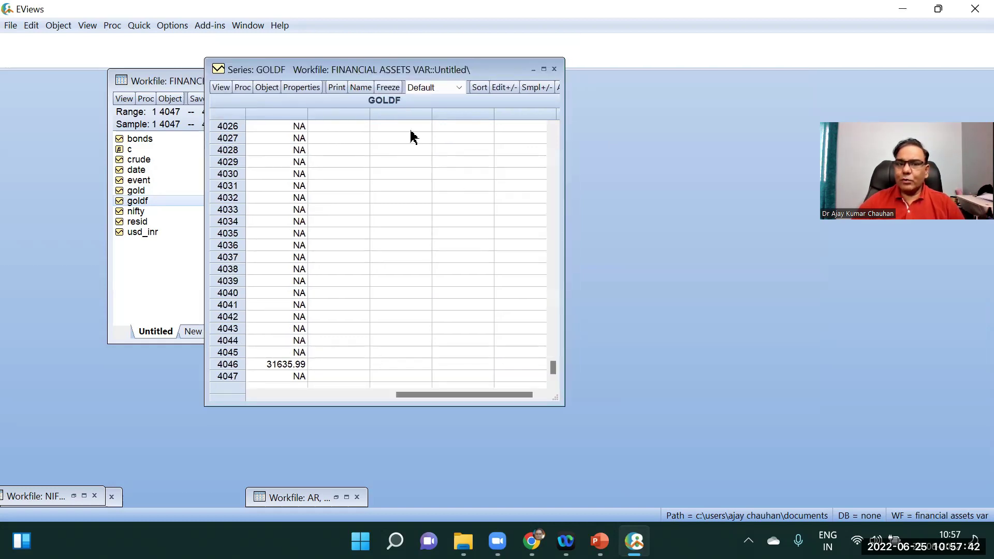
pyautogui.click(554, 71)
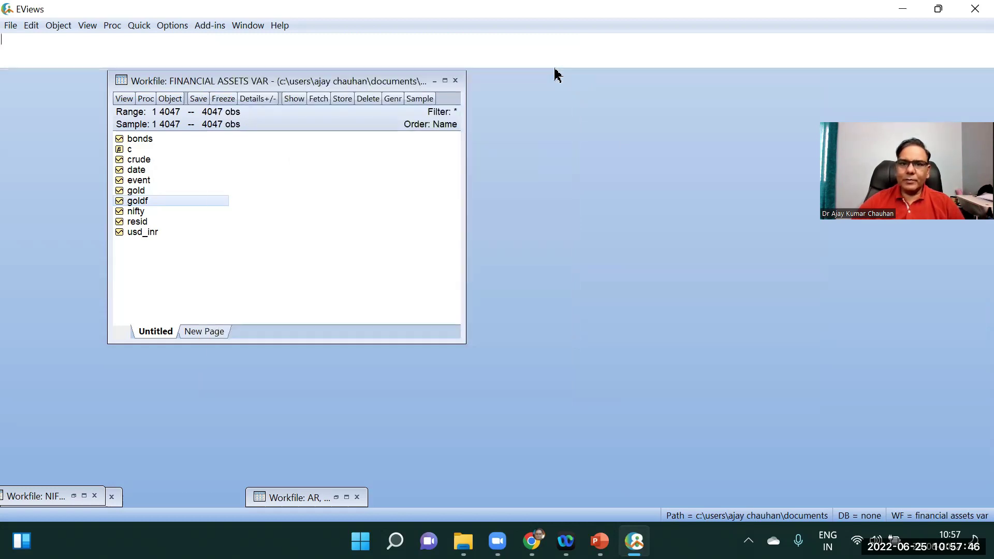